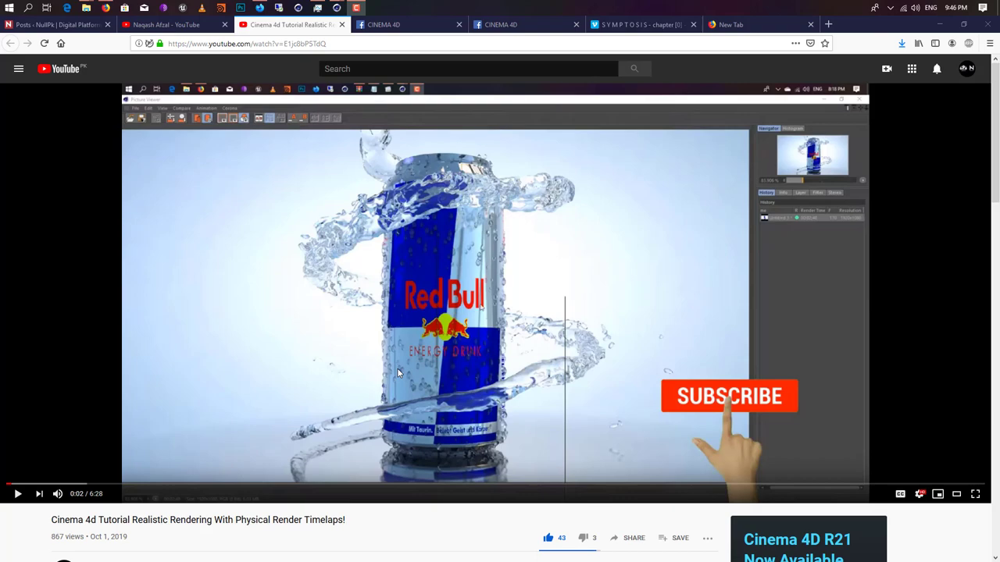
scroll(329, 465, down, 5)
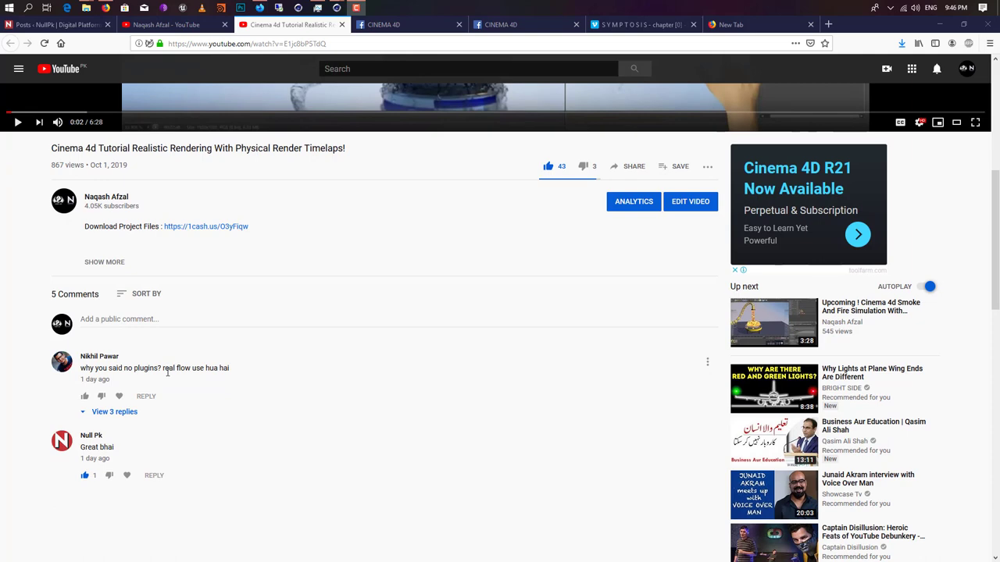
scroll(221, 384, up, 5)
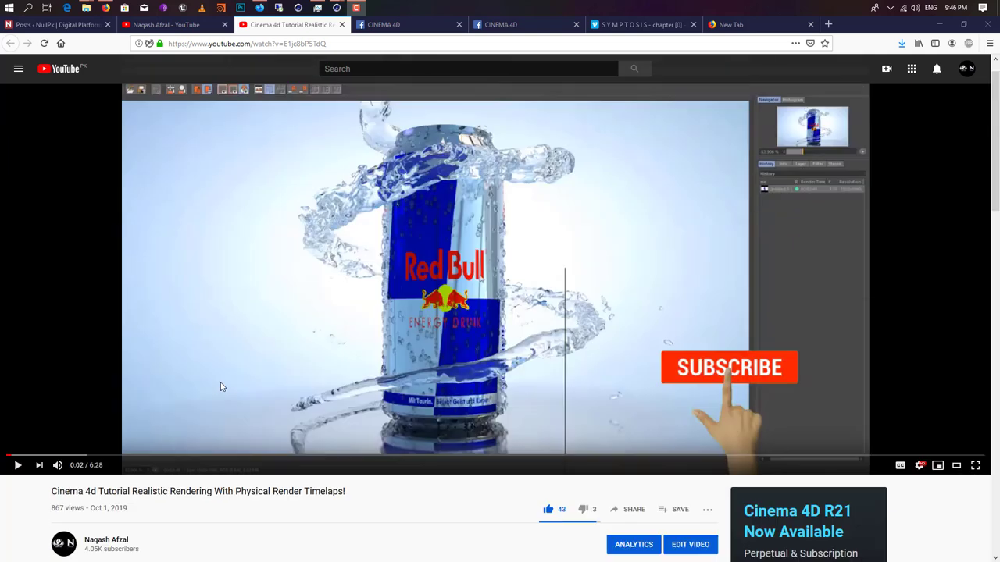
Switch to Cinema 4D and bring up the file dialog for opening a project
click(337, 8)
click(8, 33)
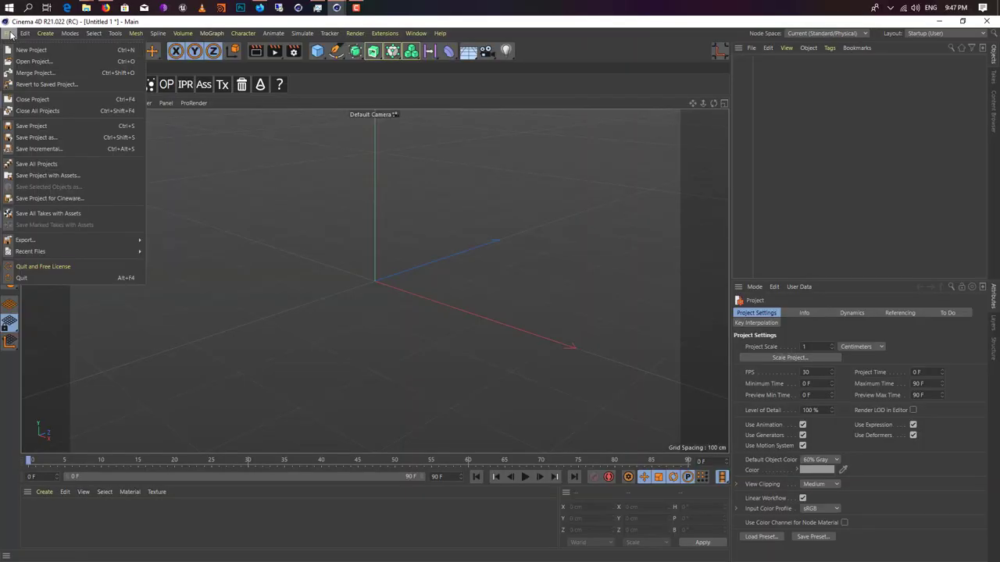
mouse_move(115, 242)
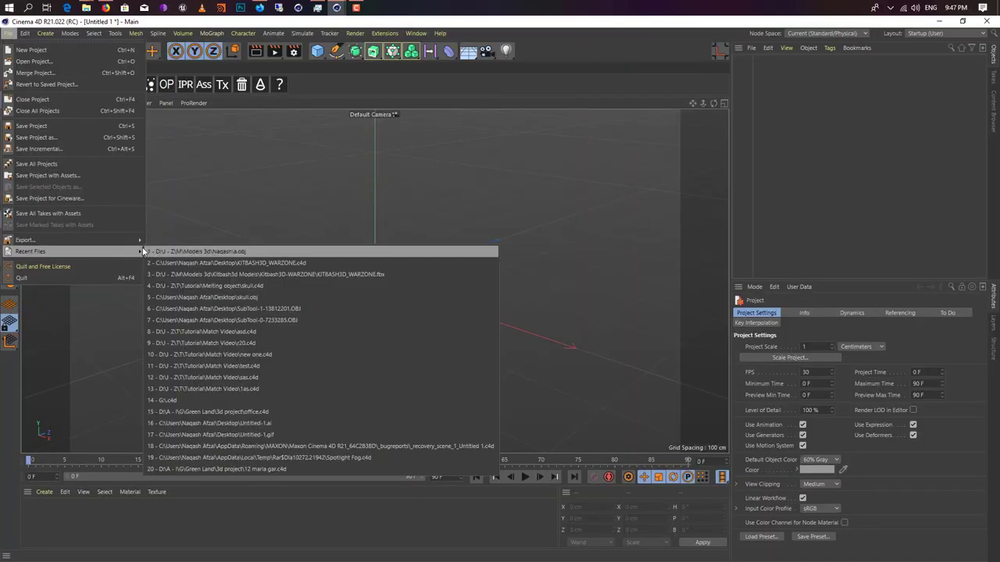
click(66, 61)
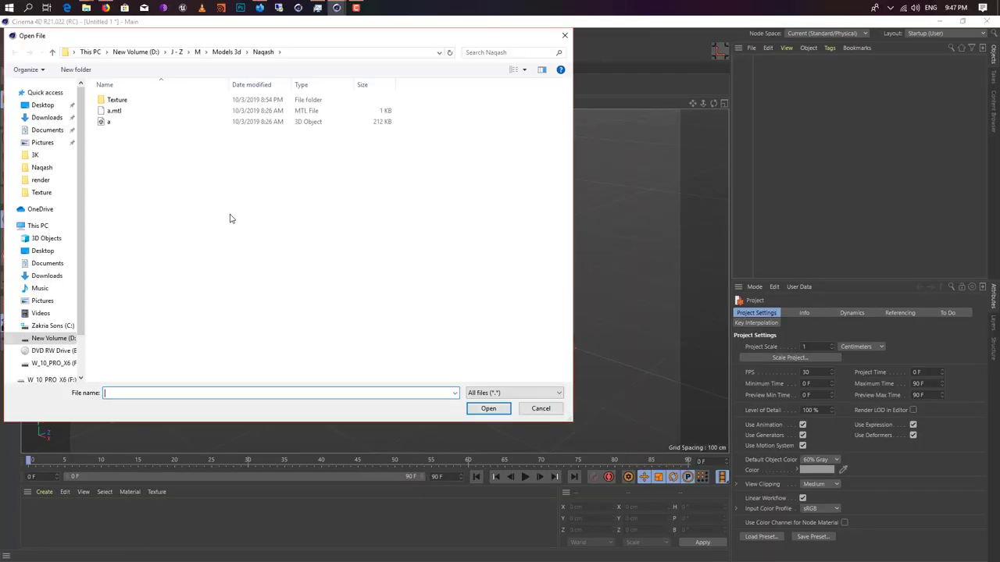
Look through the J - Z > T > Tutorial folder for the can project
click(176, 51)
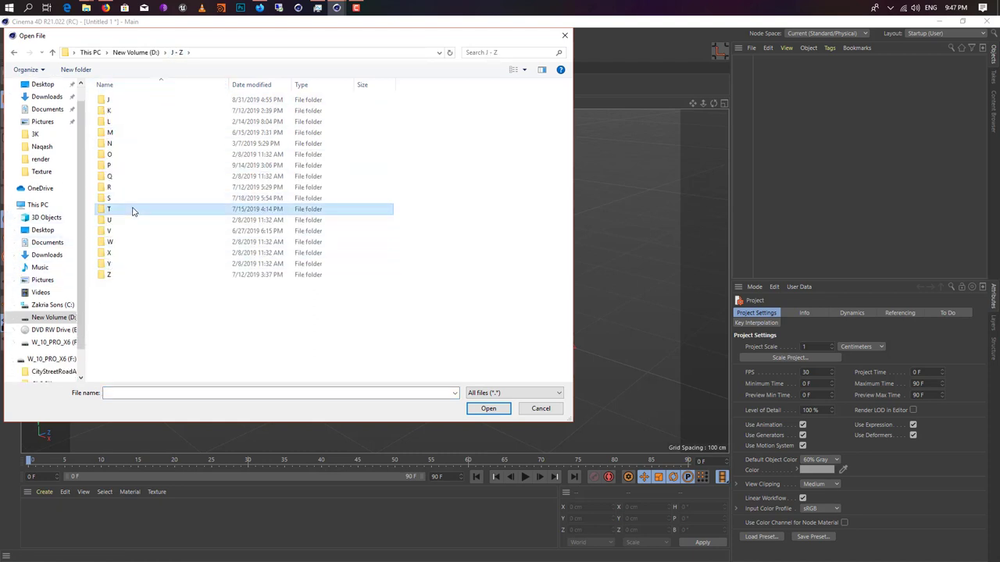
double_click(133, 209)
click(144, 116)
double_click(145, 117)
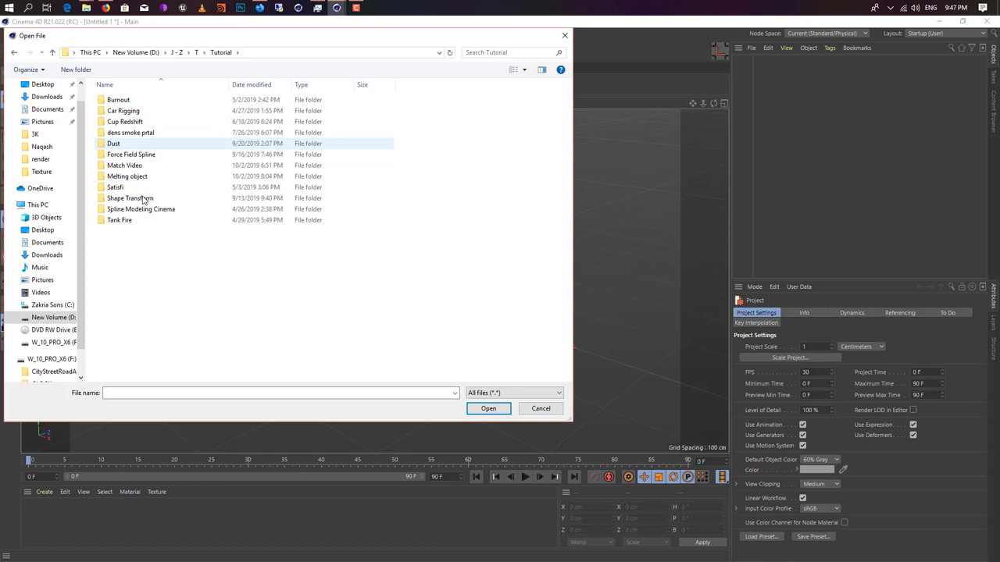
click(156, 136)
key(Up)
key(Up)
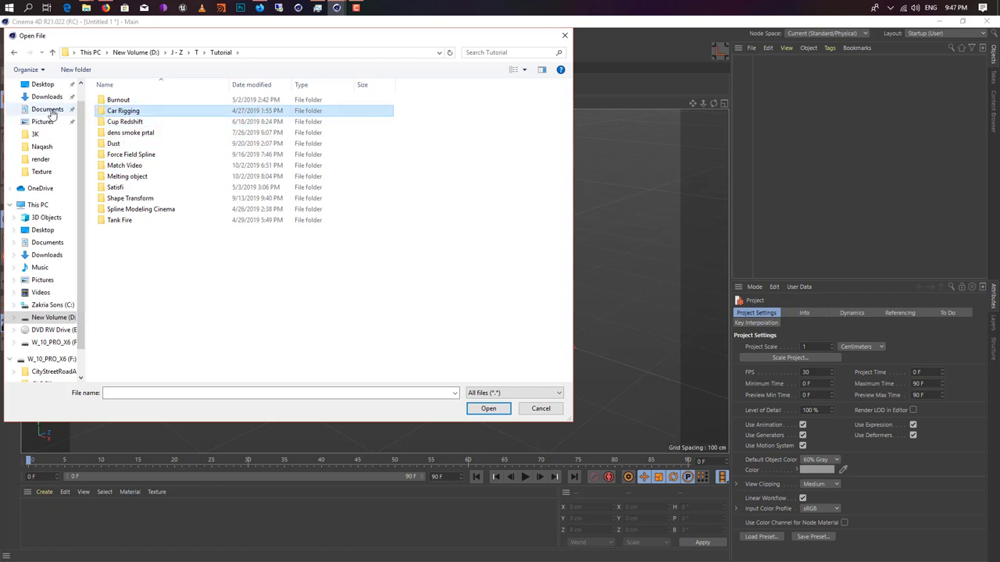
Open the 3d Can Model project from the Desktop folder
click(52, 85)
key(c)
key(c)
key(c)
key(c)
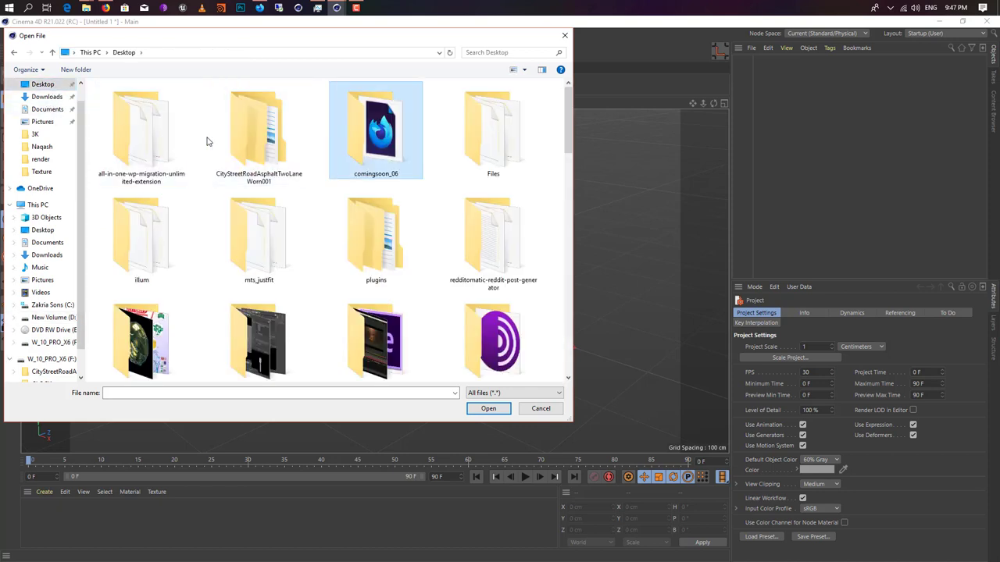
click(258, 195)
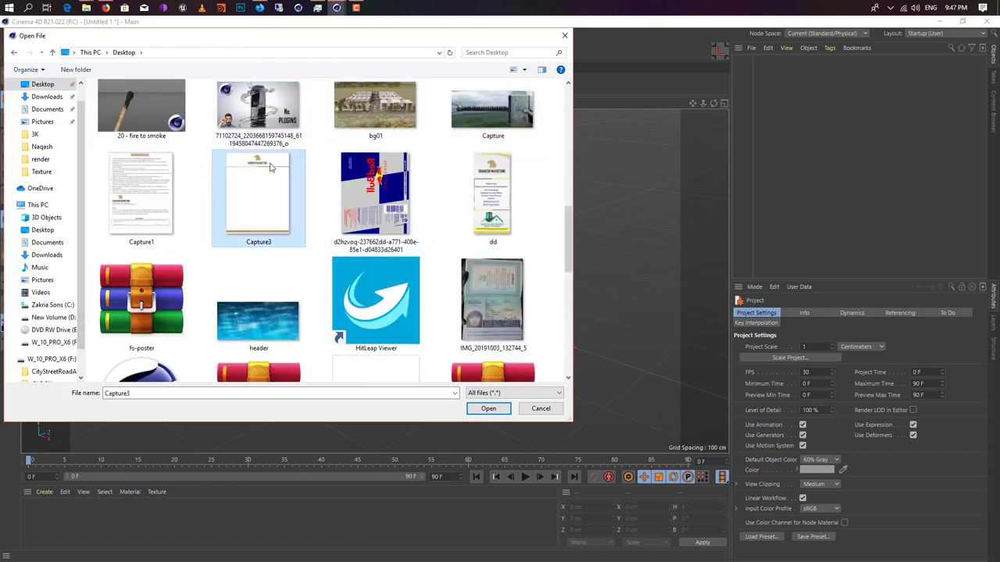
scroll(242, 167, down, 5)
scroll(242, 166, up, 5)
scroll(242, 166, down, 3)
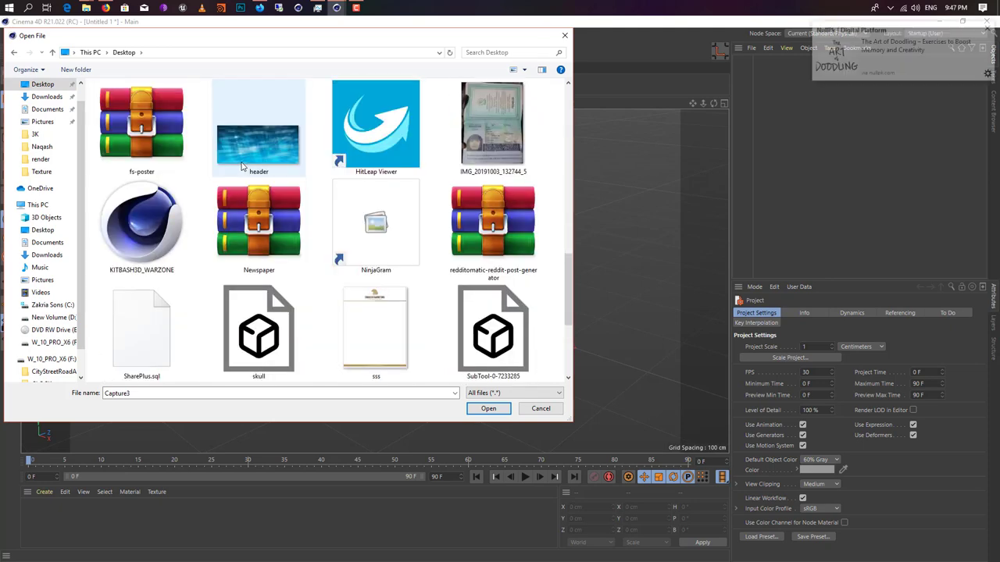
scroll(242, 166, down, 2)
scroll(242, 166, up, 5)
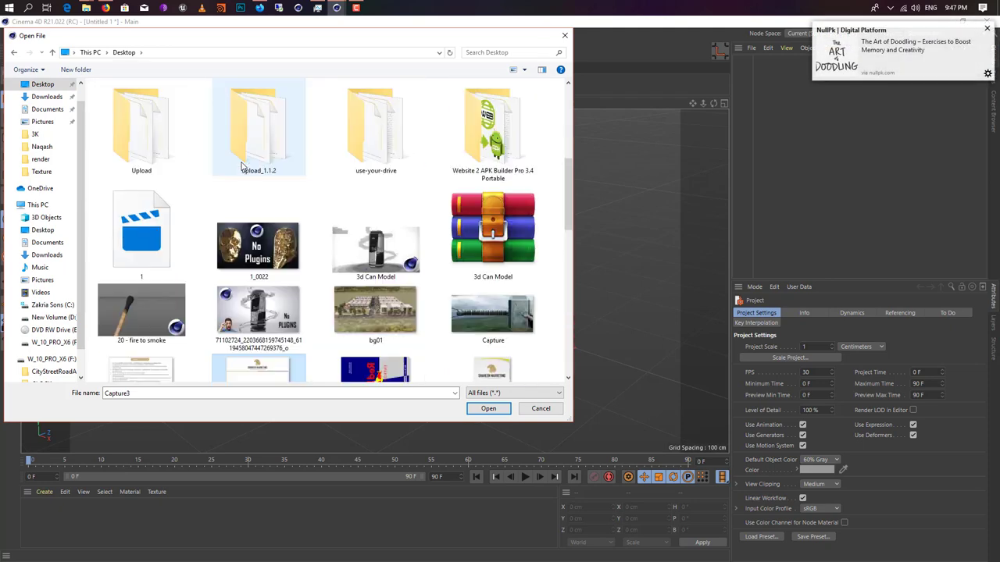
double_click(390, 258)
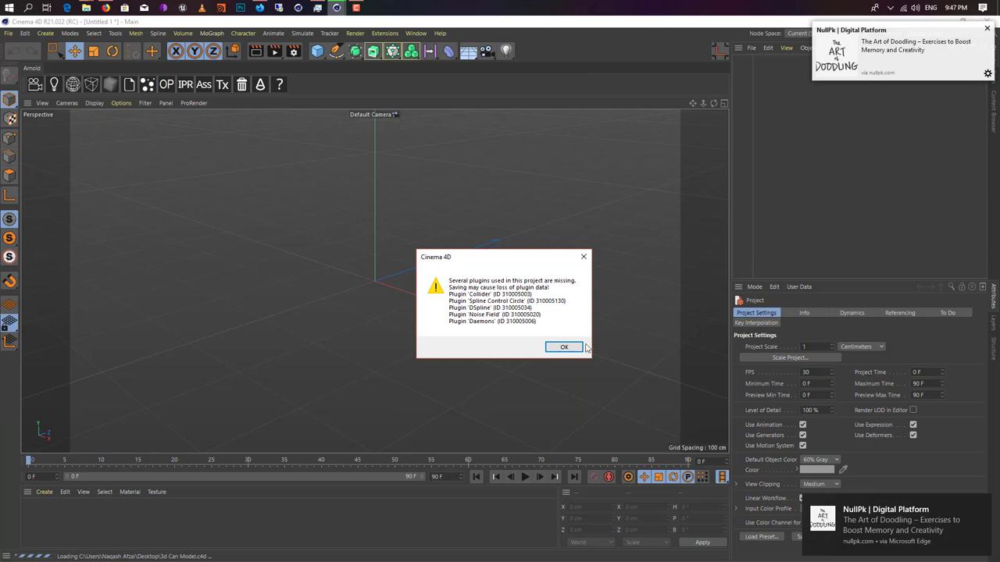
click(567, 346)
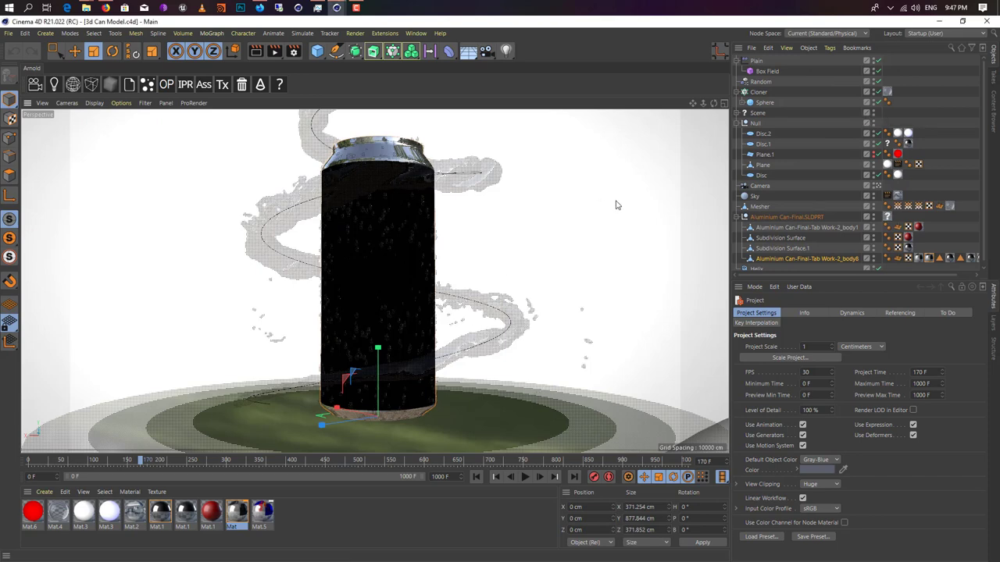
Select the Mesher water splash and set the viewport display to Quick Shading
click(475, 189)
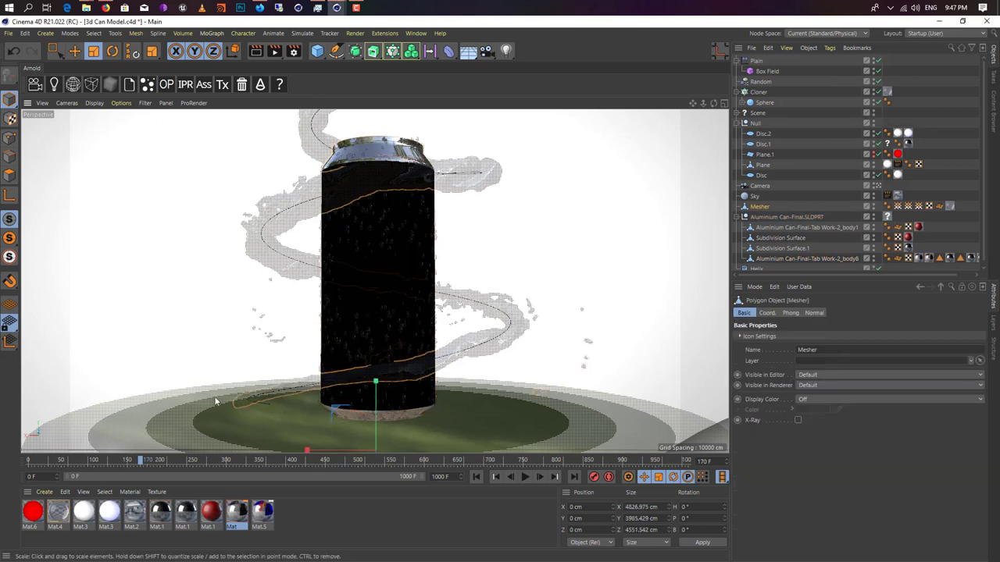
click(94, 102)
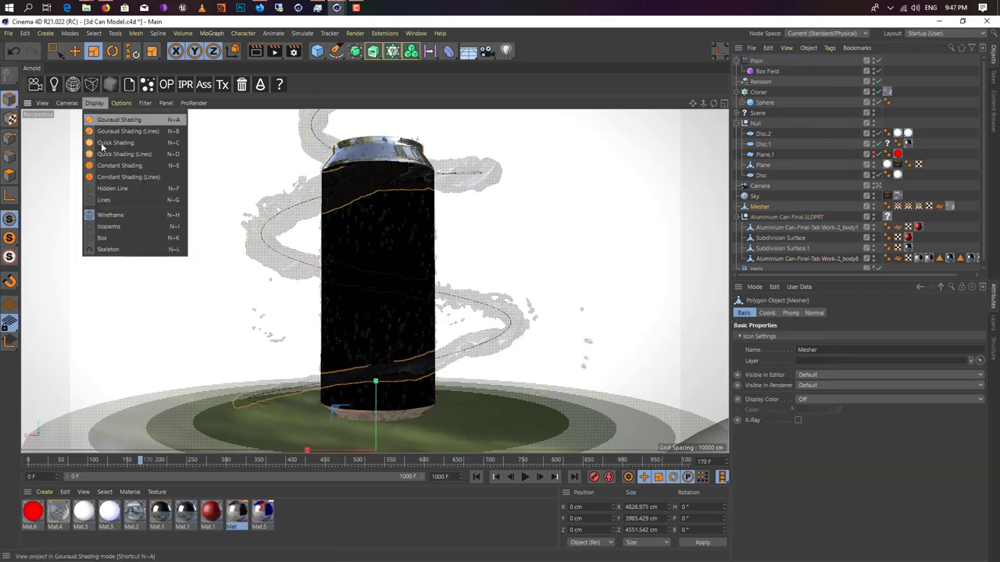
click(99, 144)
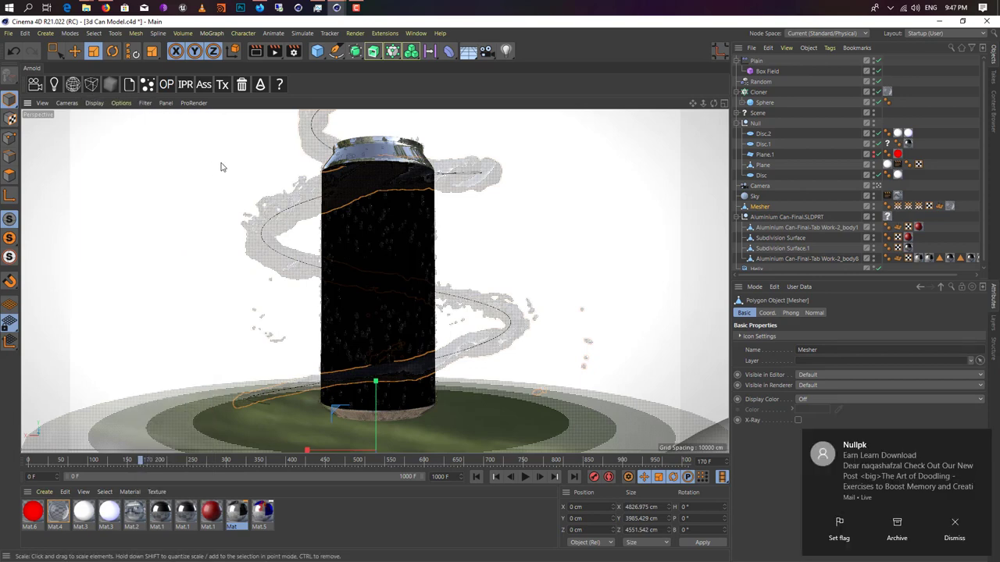
Remove the material tag from the Mesher water splash around the can
click(531, 196)
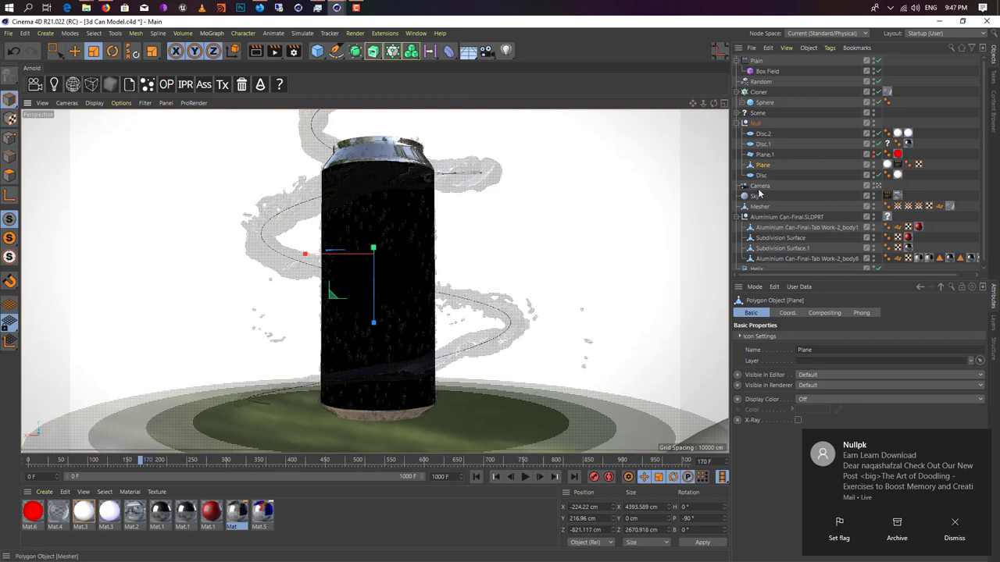
click(523, 321)
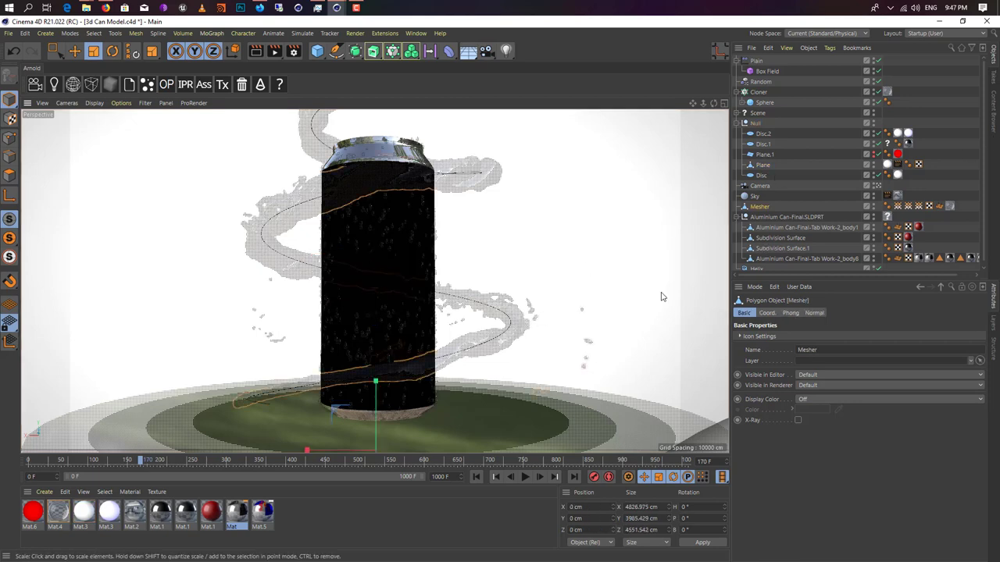
click(950, 206)
key(Delete)
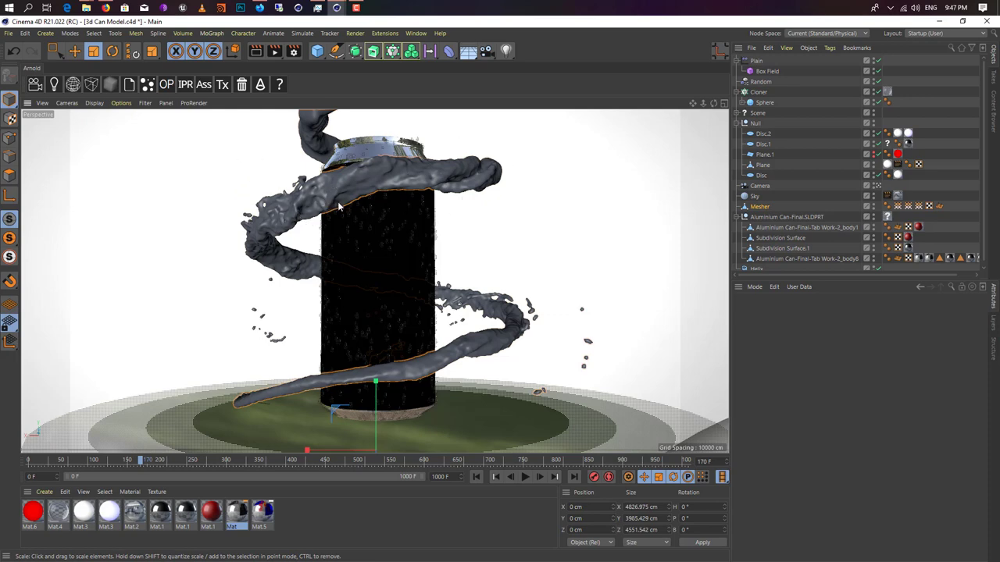
scroll(338, 203, up, 1)
scroll(397, 201, down, 1)
alt+drag(397, 202, 396, 203)
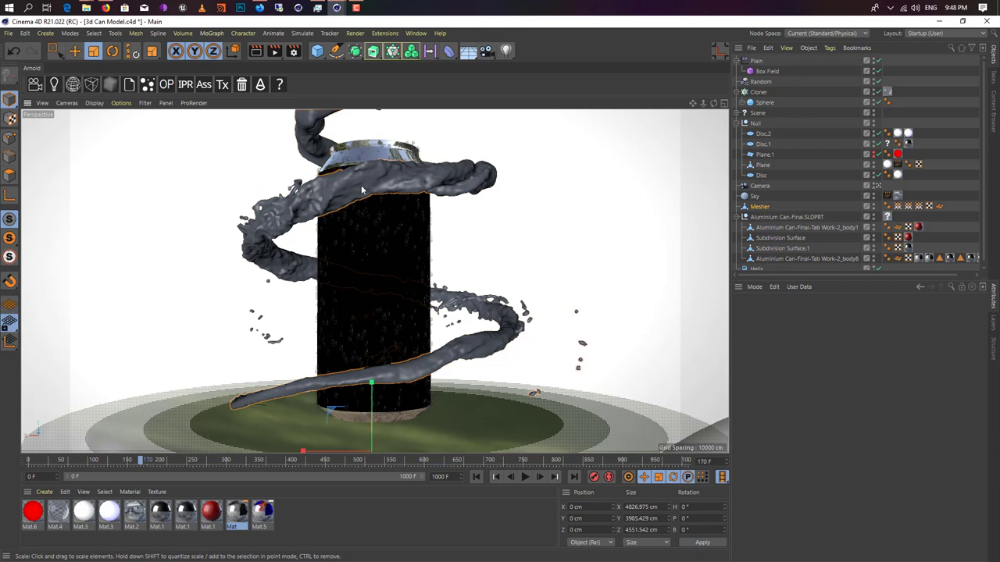
Create a new empty project and switch back to the 3d Can Model project
click(8, 33)
click(72, 50)
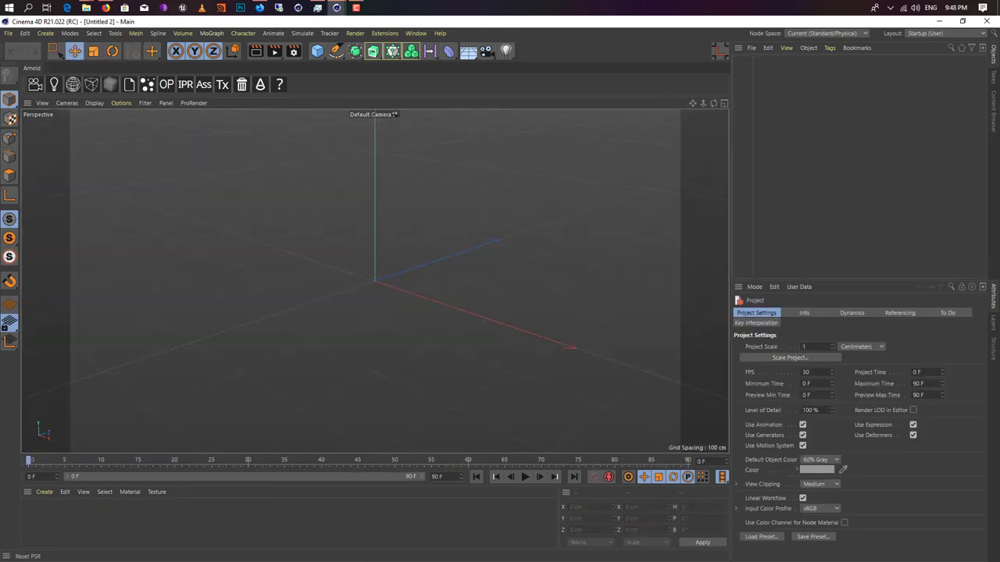
key(v)
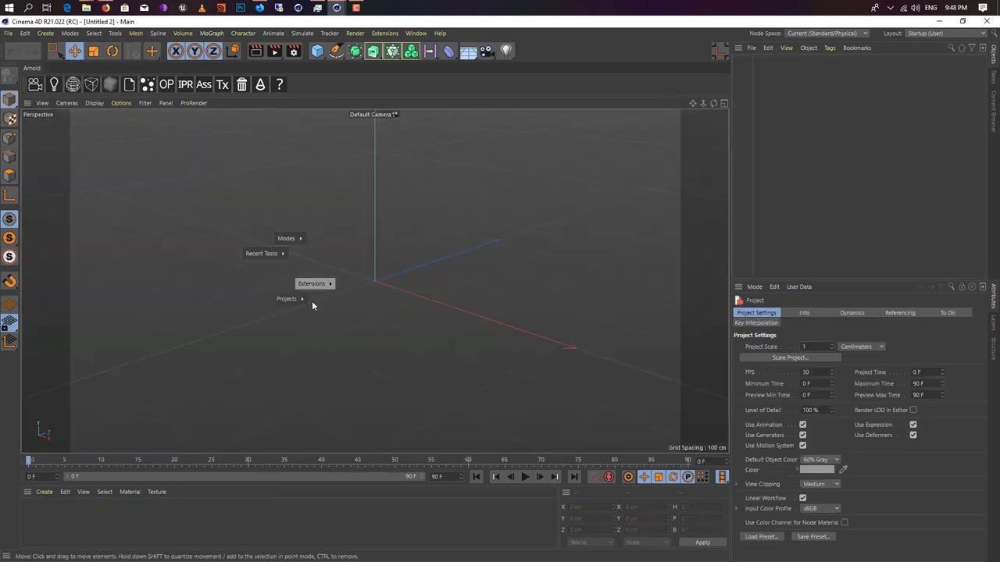
mouse_move(309, 302)
click(294, 322)
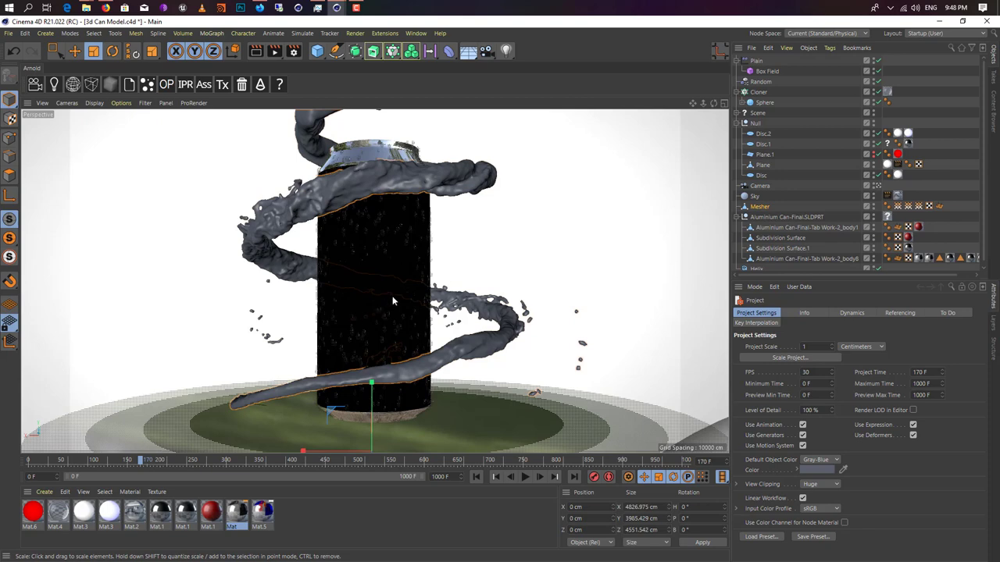
Copy the can's main body into the new Untitled 2 project, changing its texture paths to absolute ones
click(393, 299)
key(v)
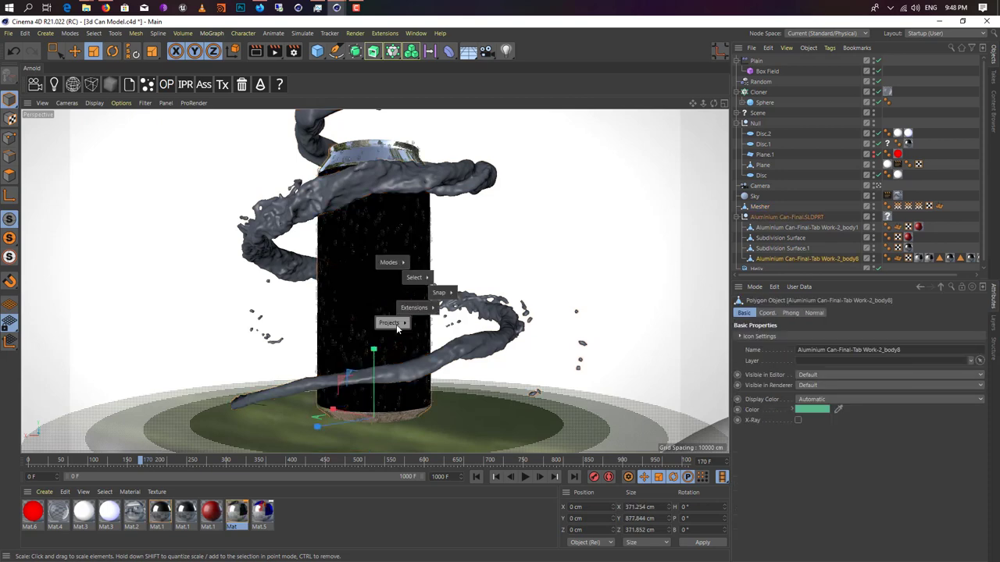
click(398, 338)
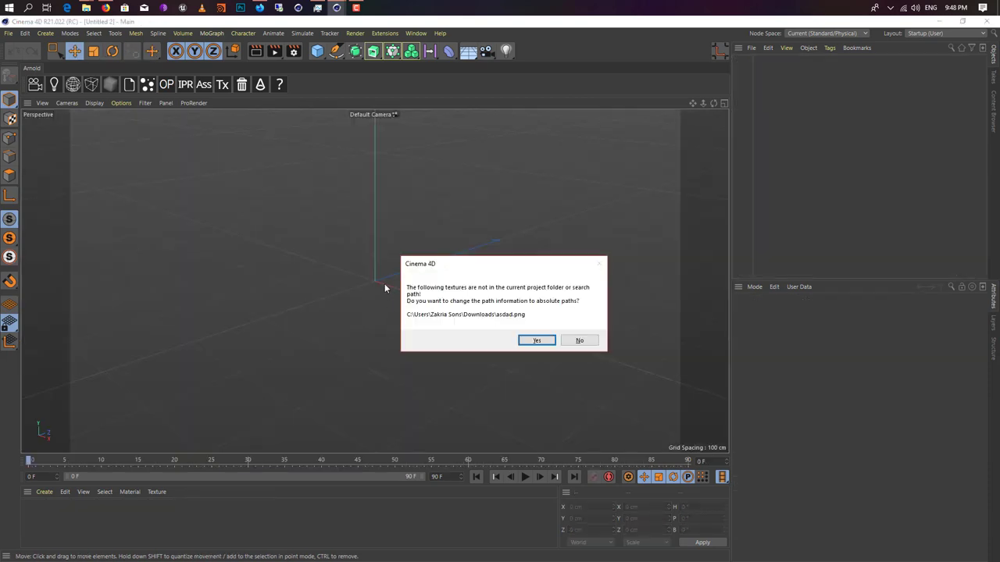
click(538, 339)
key(h)
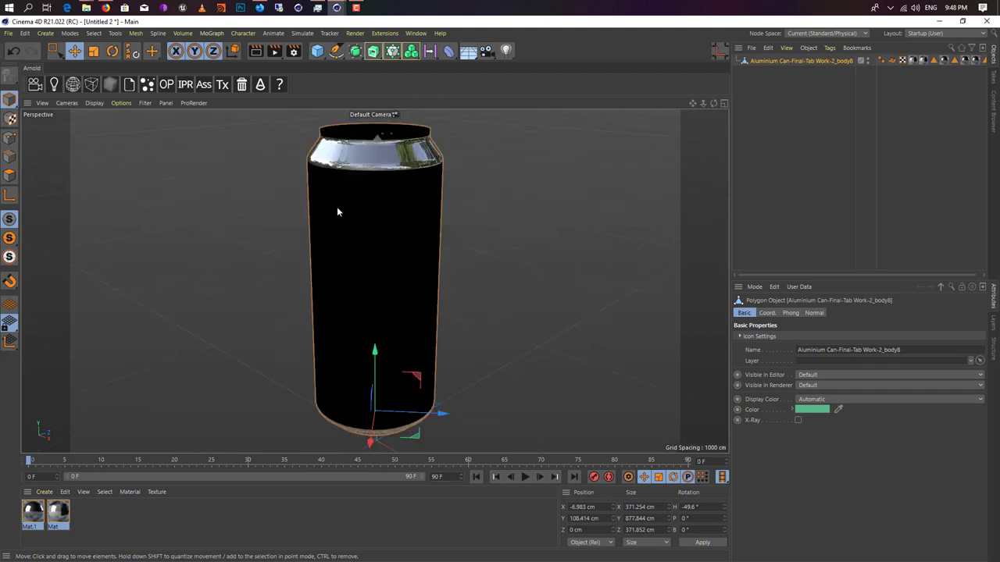
Delete the can's two copied materials and lower the can onto the ground grid, to about 20 cm in Y
alt+drag(350, 233, 394, 260)
key(Delete)
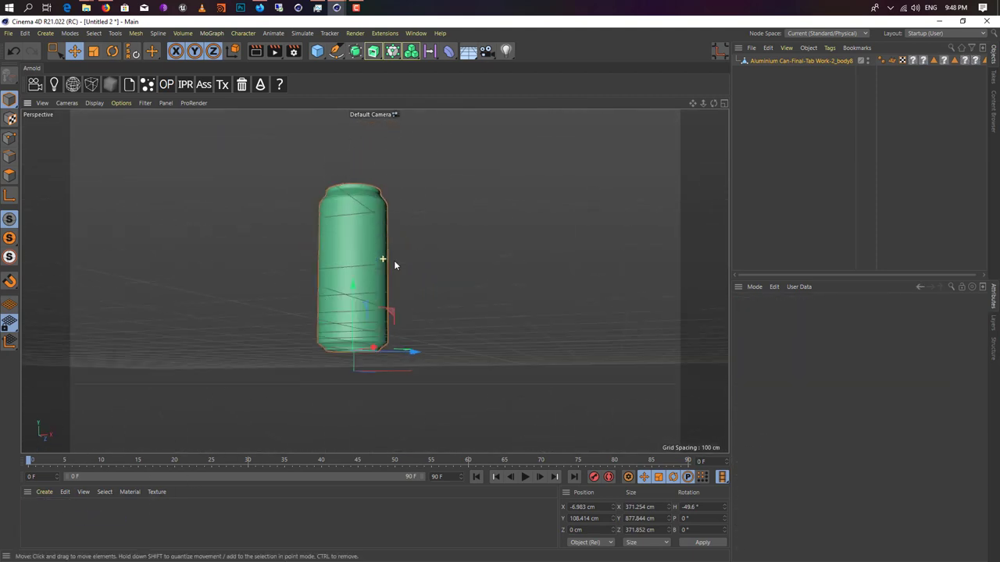
alt+drag(332, 323, 375, 331)
drag(341, 285, 344, 302)
alt+middle_drag(311, 246, 340, 221)
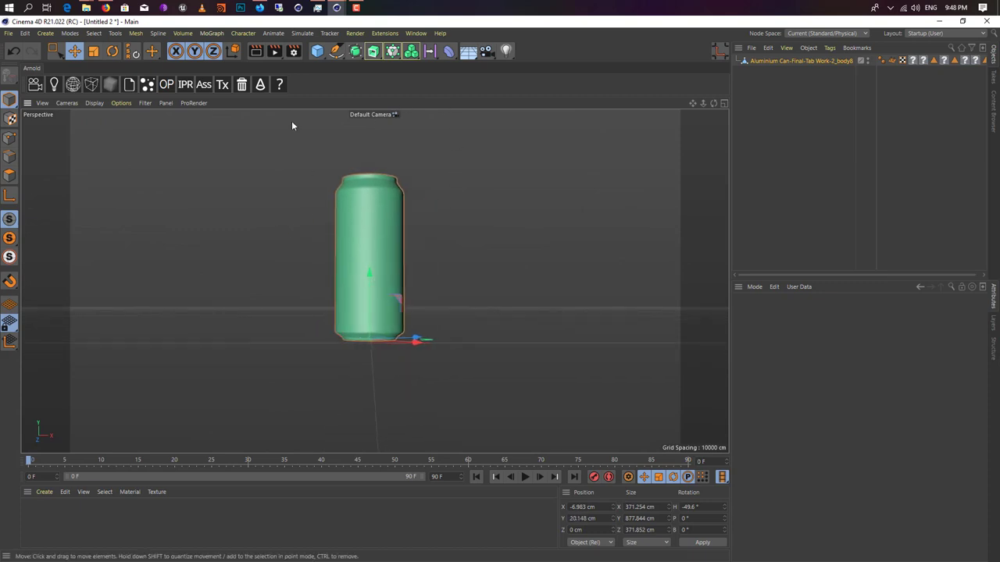
scroll(318, 160, up, 1)
alt+middle_drag(322, 135, 335, 155)
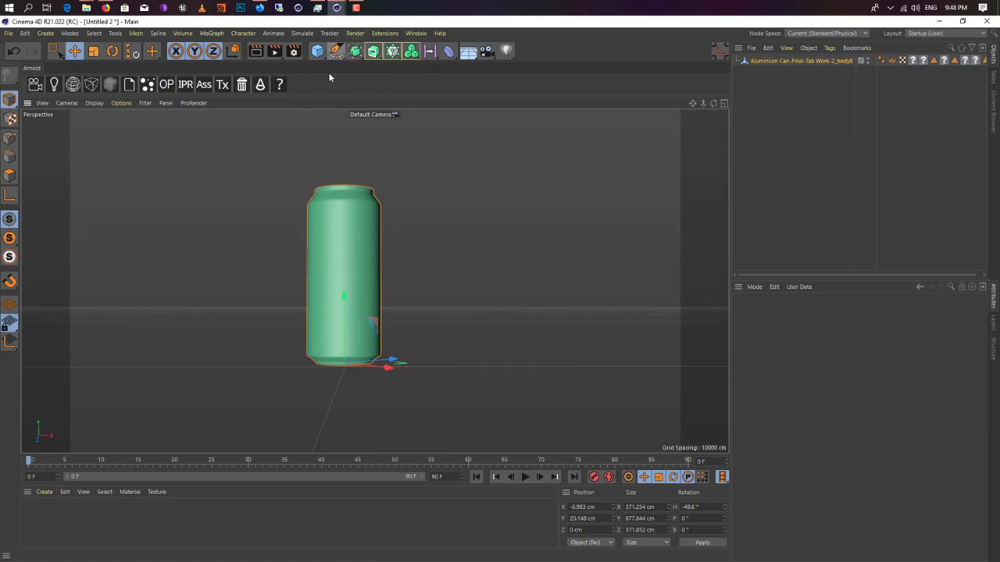
Add a Helix spline and rotate its pitch to about -95° so it coils around the can
click(336, 51)
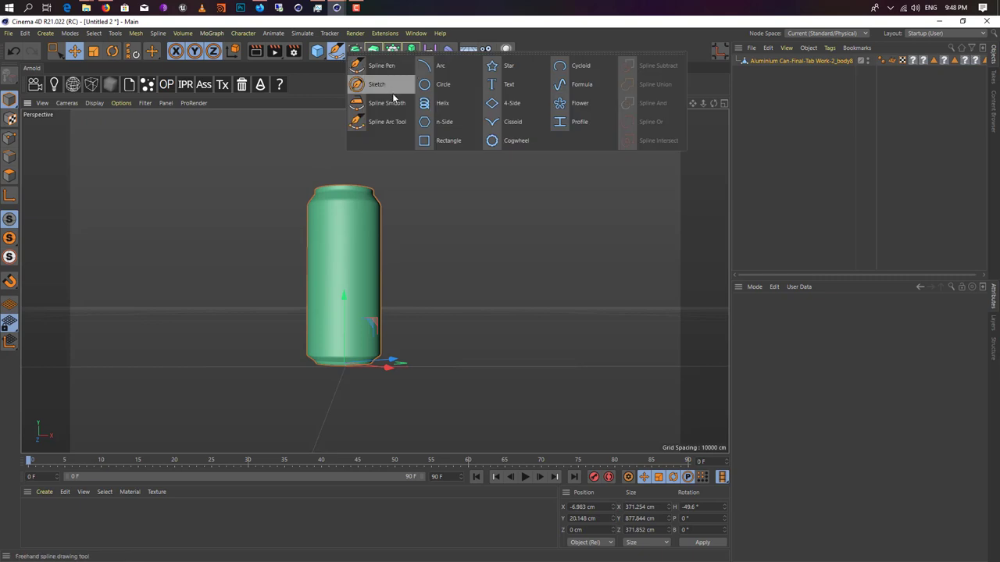
click(442, 104)
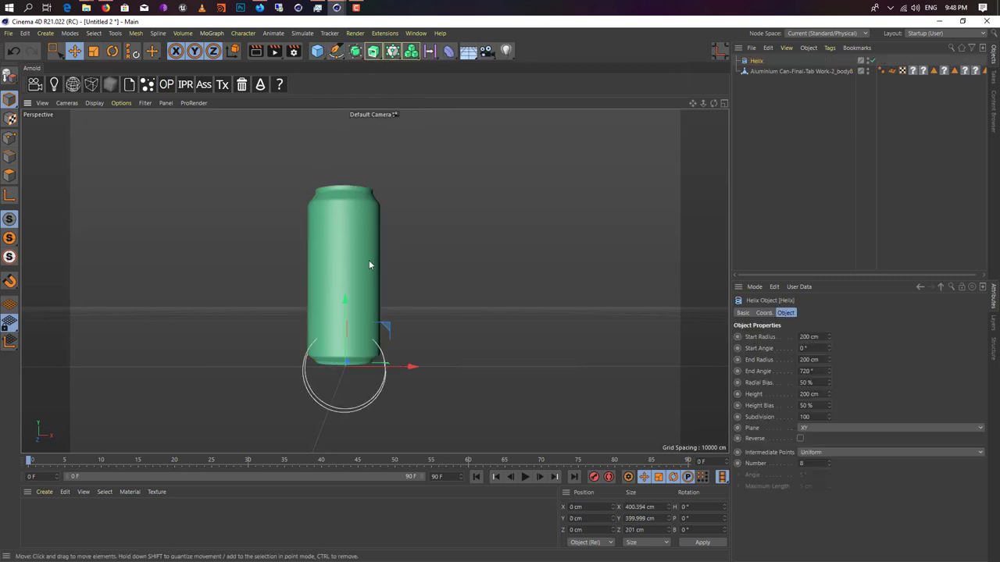
key(r)
drag(346, 402, 346, 241)
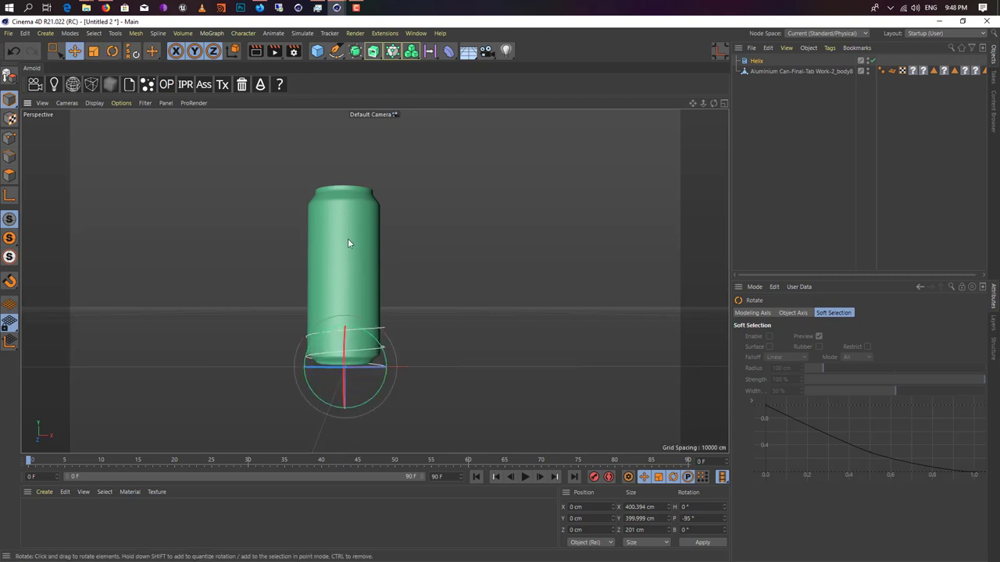
Raise the helix to about 352 cm in Y and scale it uniformly to about 181 %
key(e)
drag(351, 430, 349, 358)
key(ctrl+z)
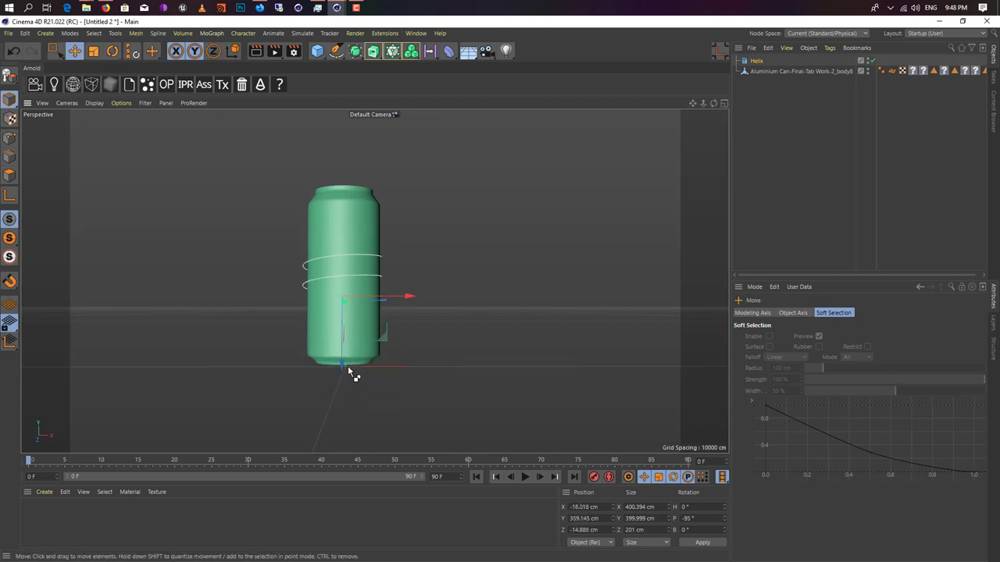
drag(345, 434, 309, 361)
key(t)
drag(429, 335, 643, 196)
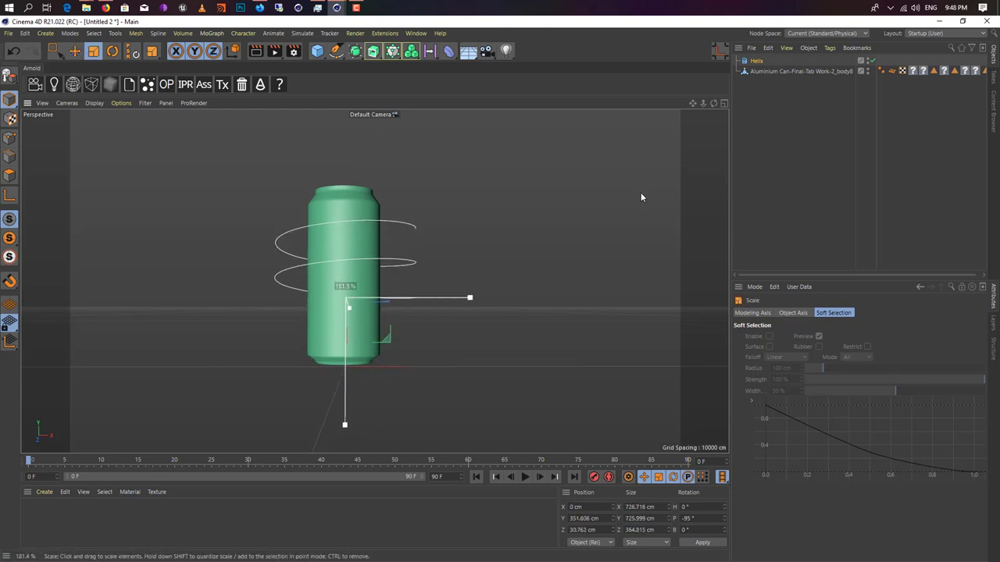
Increase the helix's height to 976 cm and lower the spline to about -37 cm in Y, so it spans the whole can
key(e)
drag(350, 352, 378, 383)
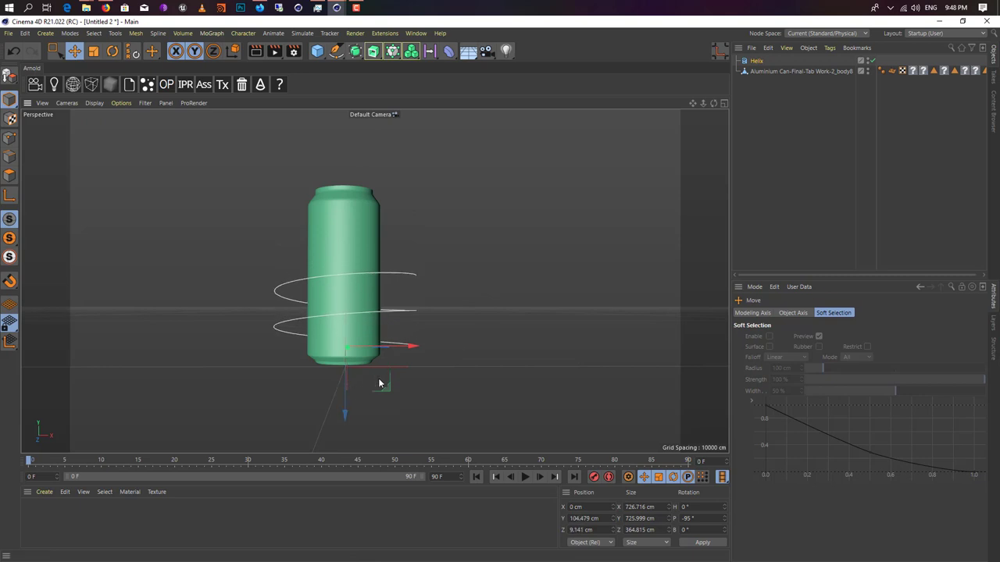
click(755, 61)
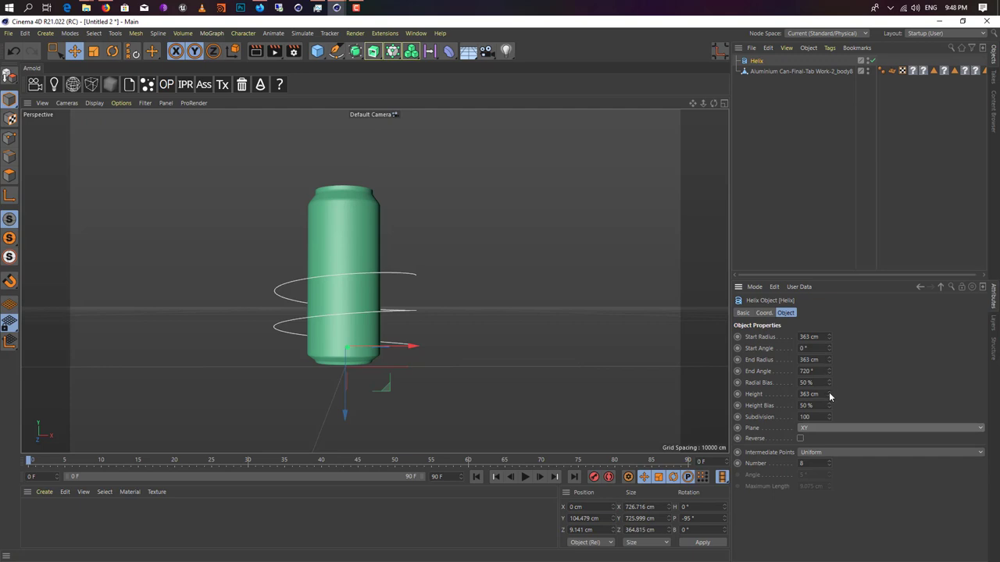
drag(829, 395, 848, 355)
key(e)
drag(345, 411, 345, 439)
click(548, 224)
click(400, 284)
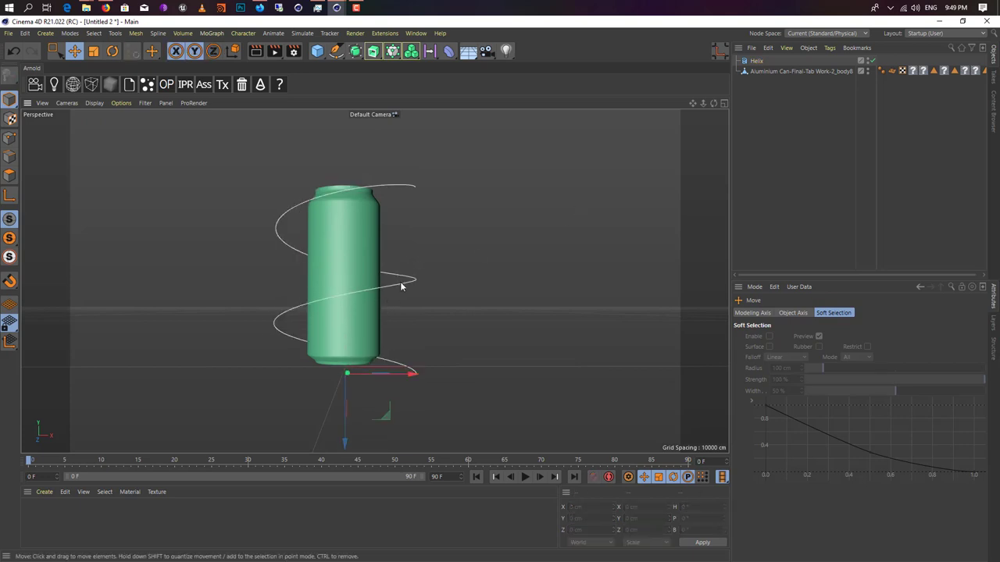
alt+middle_drag(382, 256, 380, 265)
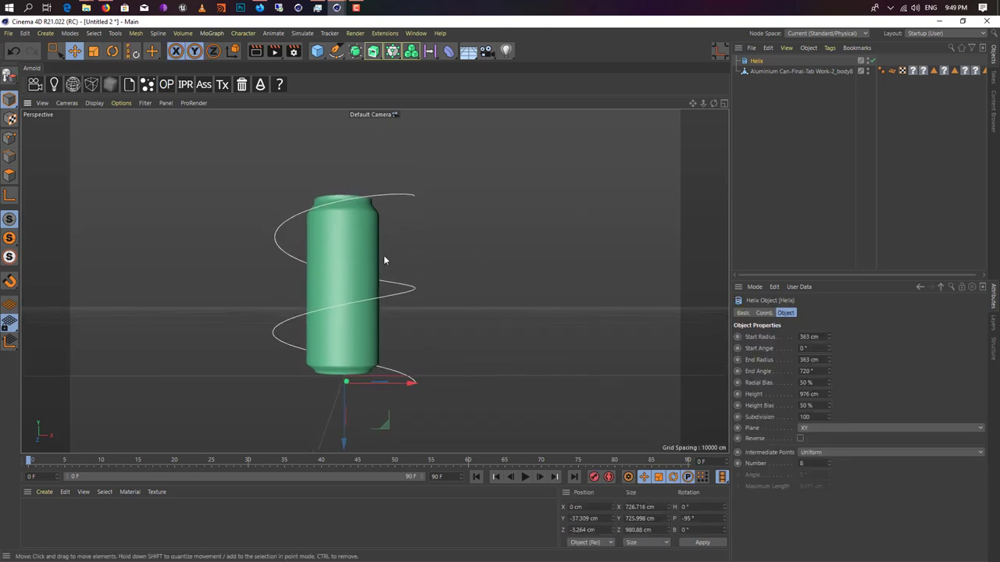
Add a particle Emitter and move it to about 417 cm in X, near the helix's lower end
click(303, 33)
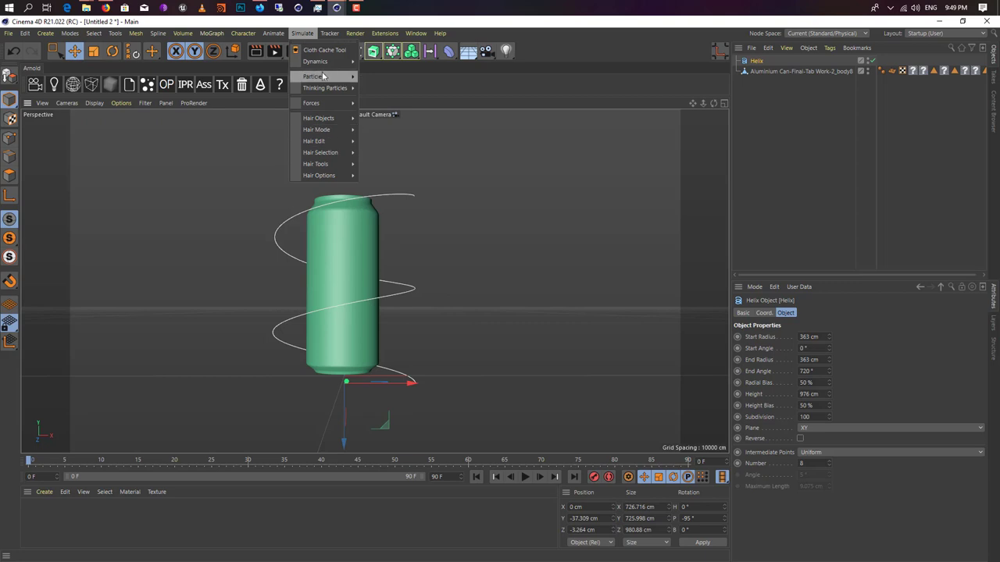
click(303, 31)
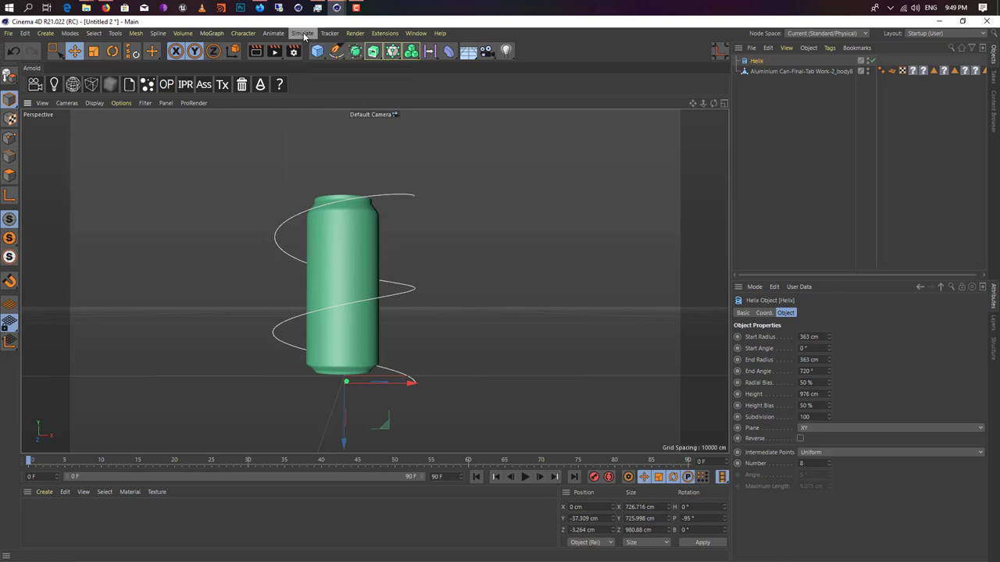
click(304, 36)
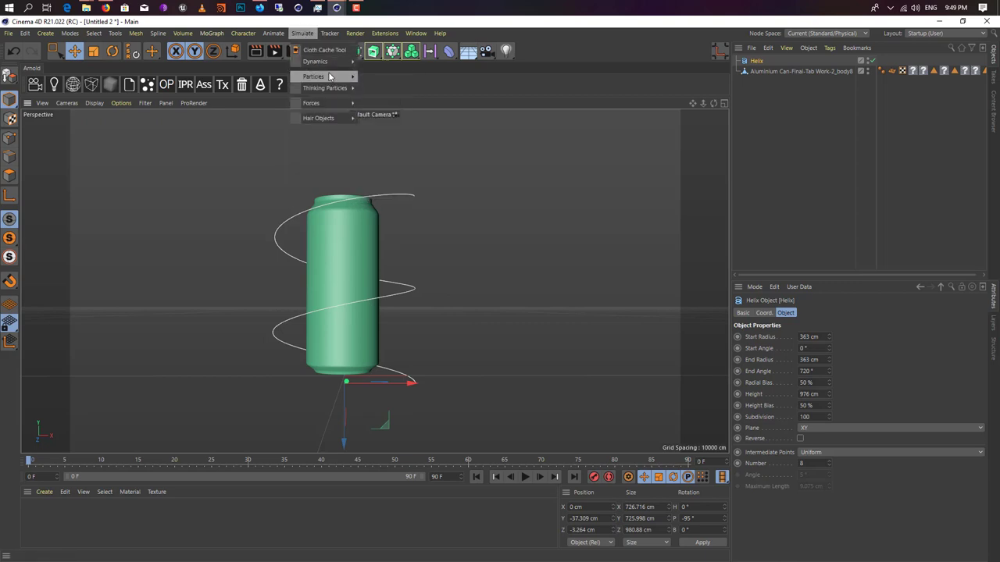
mouse_move(355, 77)
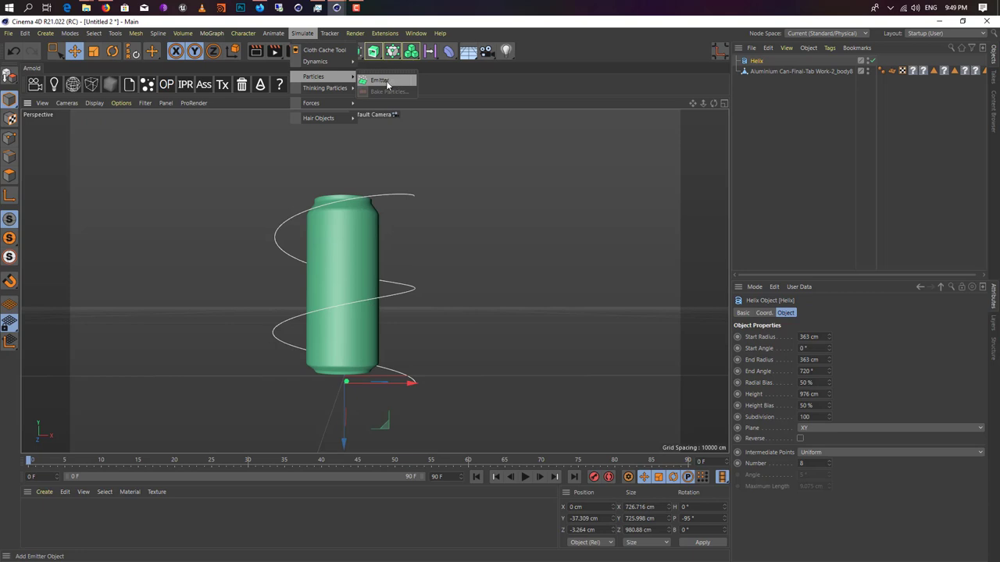
click(379, 80)
alt+drag(371, 332, 425, 406)
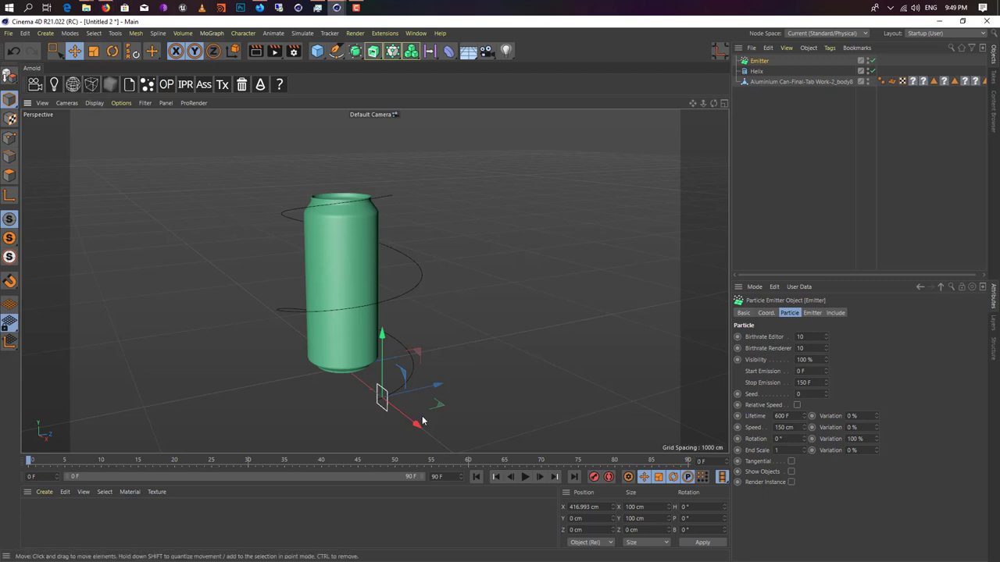
alt+drag(421, 422, 469, 359)
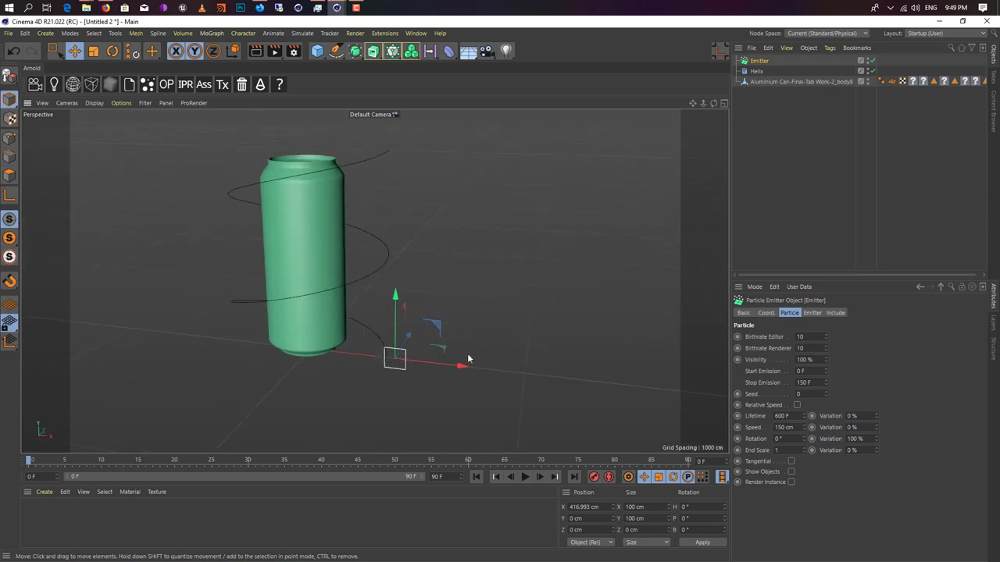
Raise the emitter to about 943 cm in Y, shift it to about 175 cm in Z and rotate its heading to 180°
drag(394, 300, 435, 318)
drag(407, 270, 408, 247)
scroll(414, 292, up, 5)
alt+drag(414, 292, 376, 199)
key(r)
Align the emitter with the helix's upper end at about X 367, Y 937, Z 98 cm and scale it to about 49.9 cm
key(e)
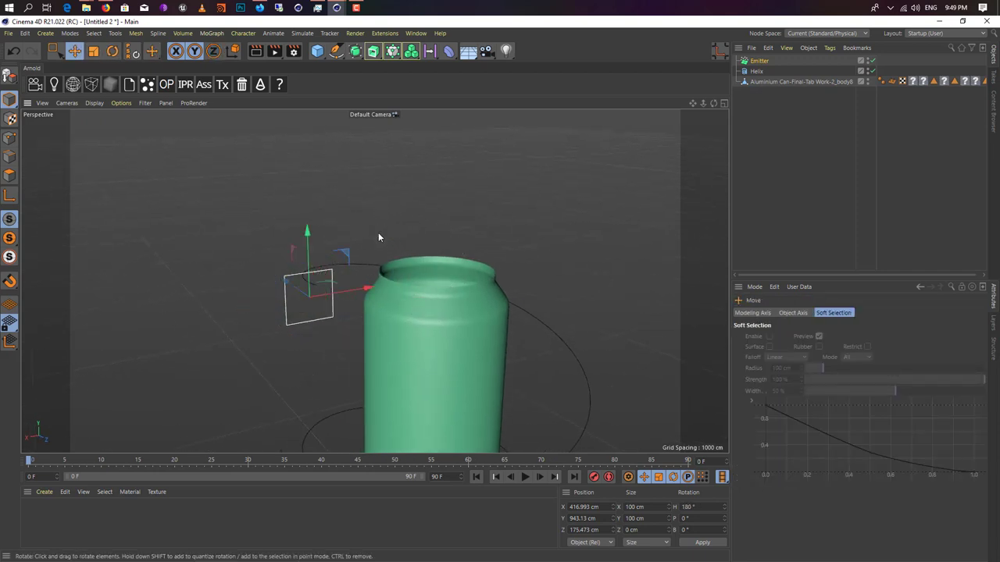
alt+drag(378, 238, 272, 296)
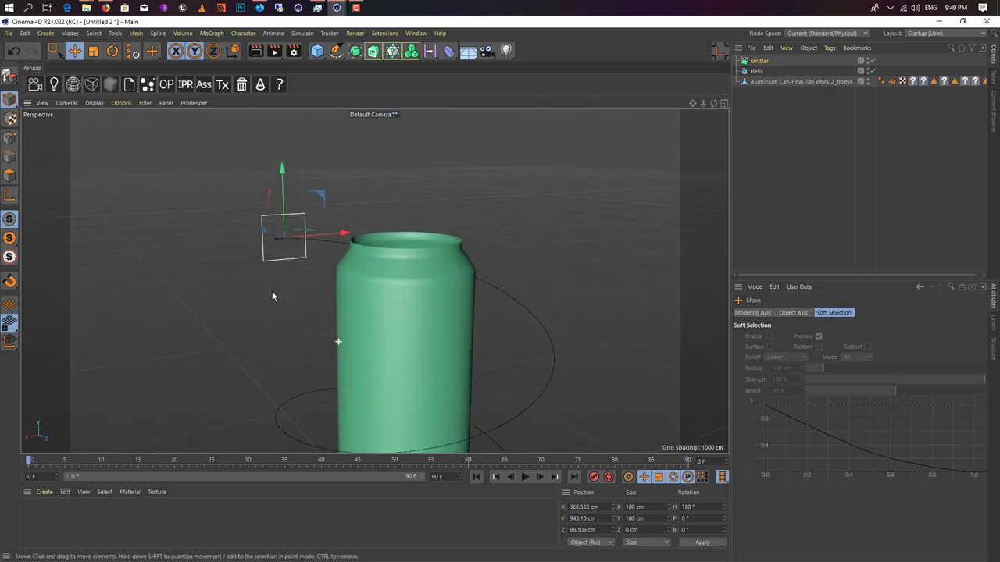
drag(281, 196, 375, 250)
key(t)
drag(563, 198, 437, 291)
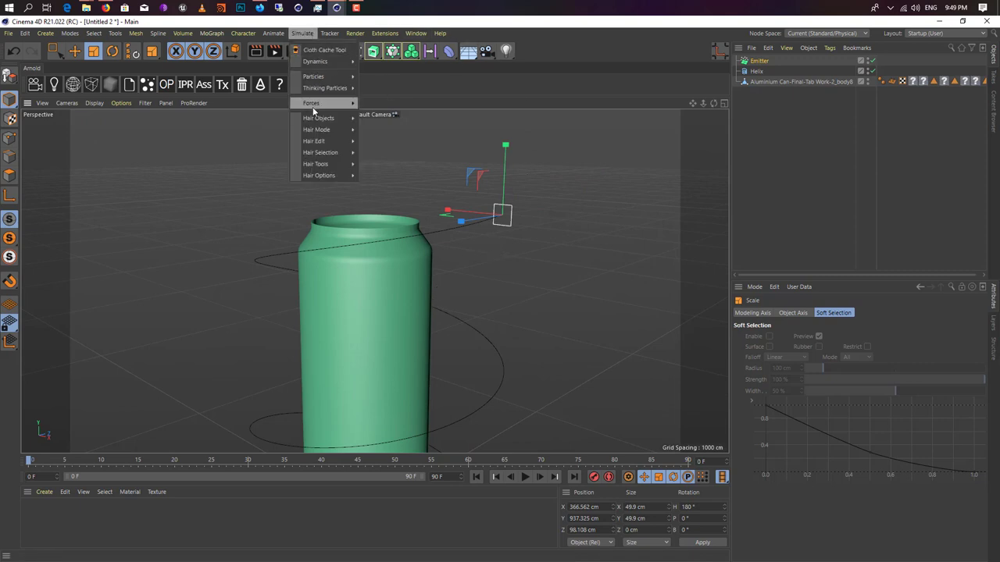
Add a Field Force object and assign the Helix spline as its field
mouse_move(315, 103)
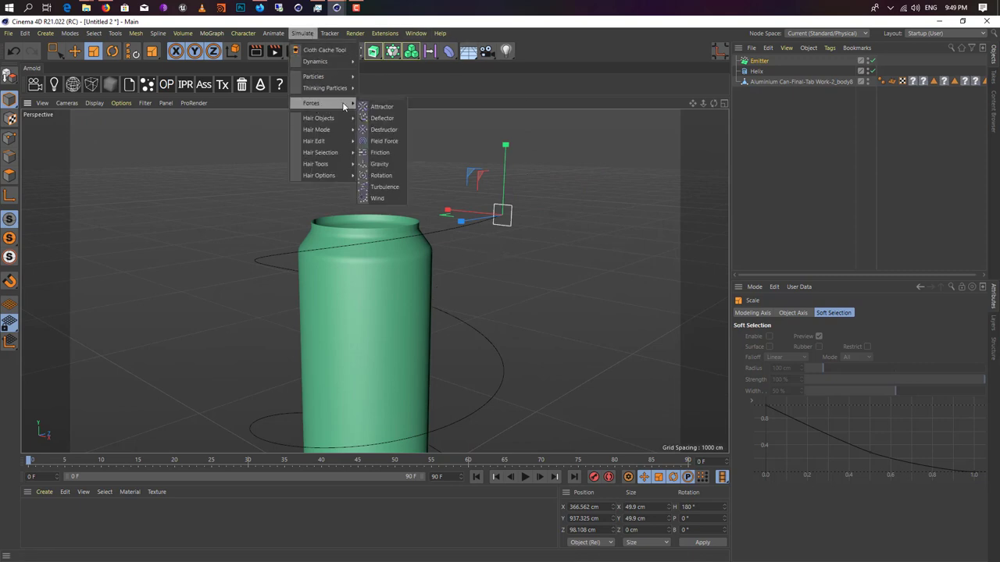
click(383, 141)
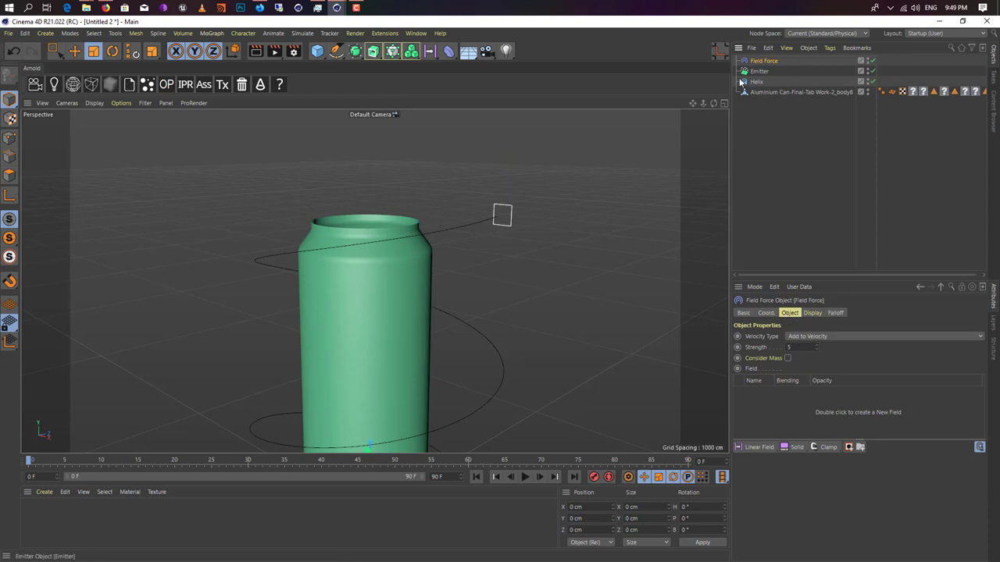
drag(757, 83, 746, 97)
drag(828, 374, 788, 405)
Play the simulation to check how the emitted particles follow the helix, and stop playback
alt+drag(495, 274, 496, 542)
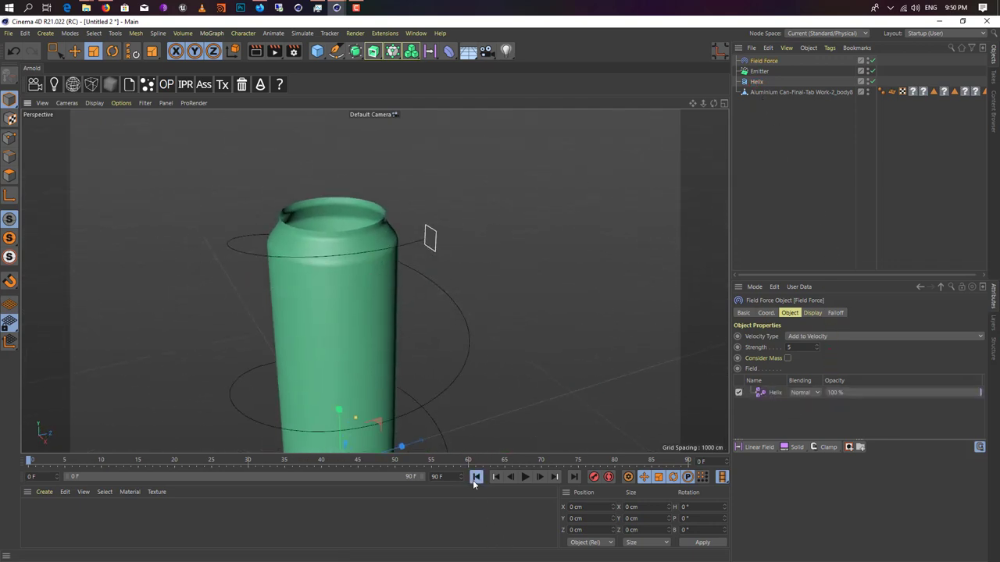
click(525, 478)
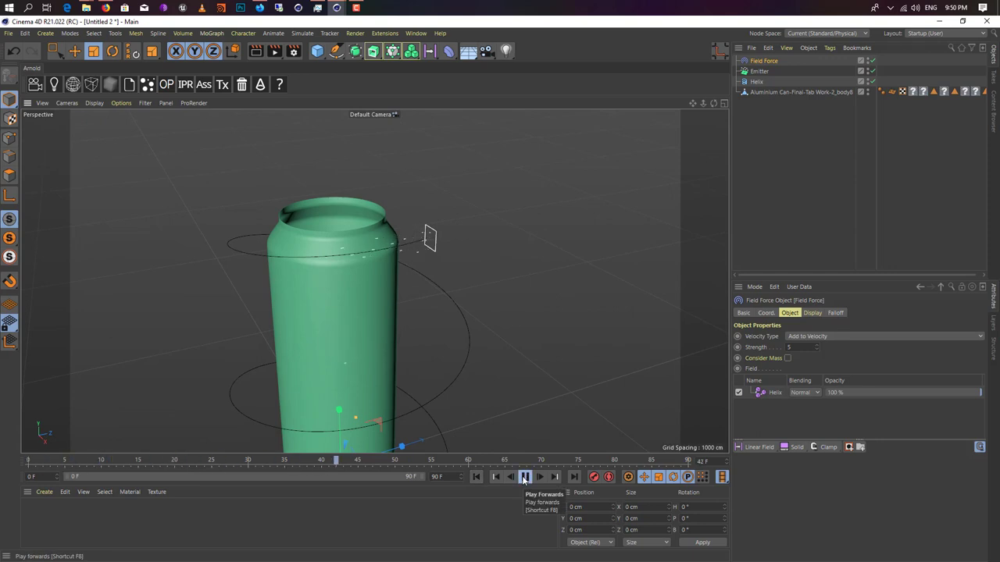
click(525, 478)
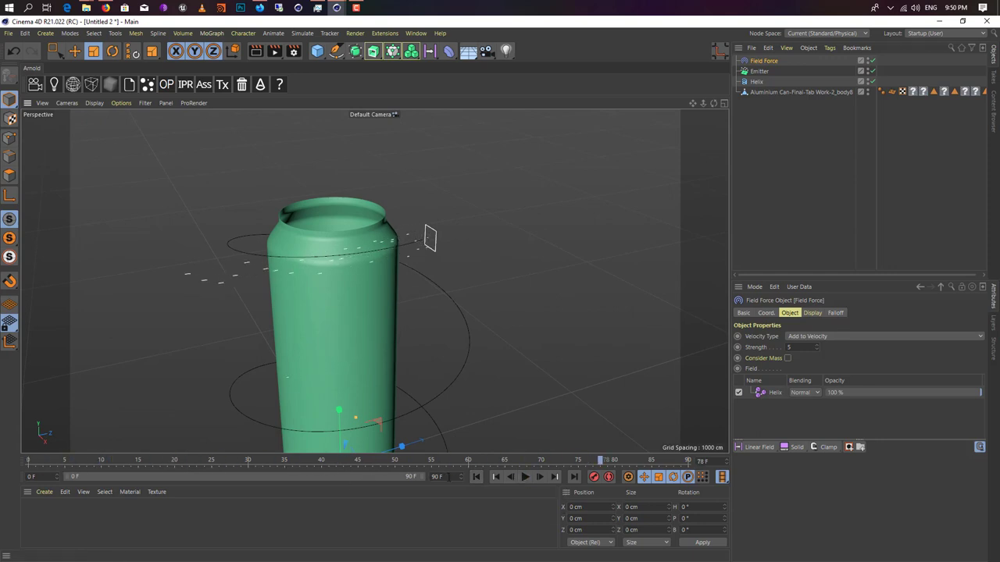
Extend the project's end and the preview range to 500 frames
text(500)
key(Return)
drag(138, 477, 589, 485)
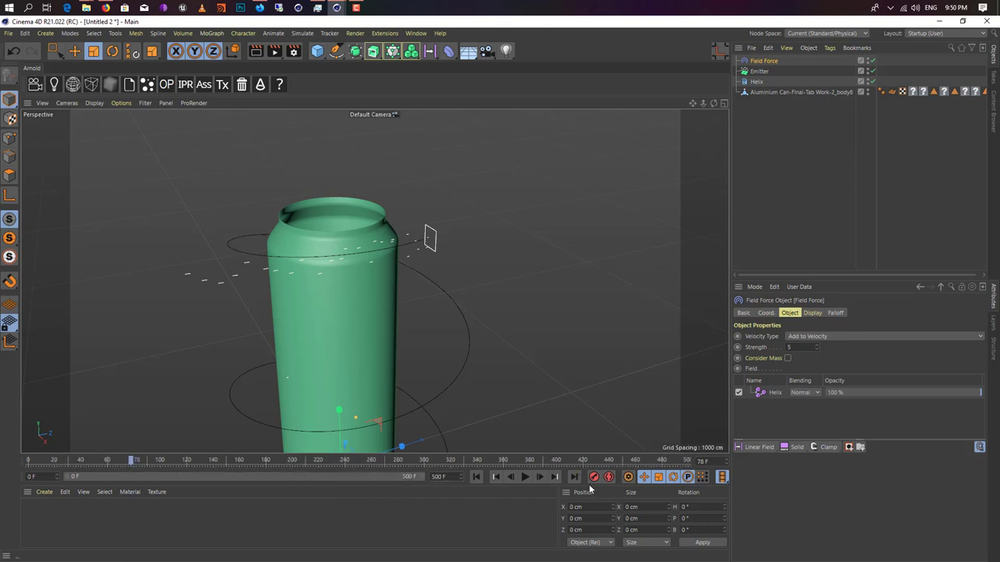
Set the Field Force's velocity type to Change Direction and test the particle flow by playing from the first frame
click(832, 337)
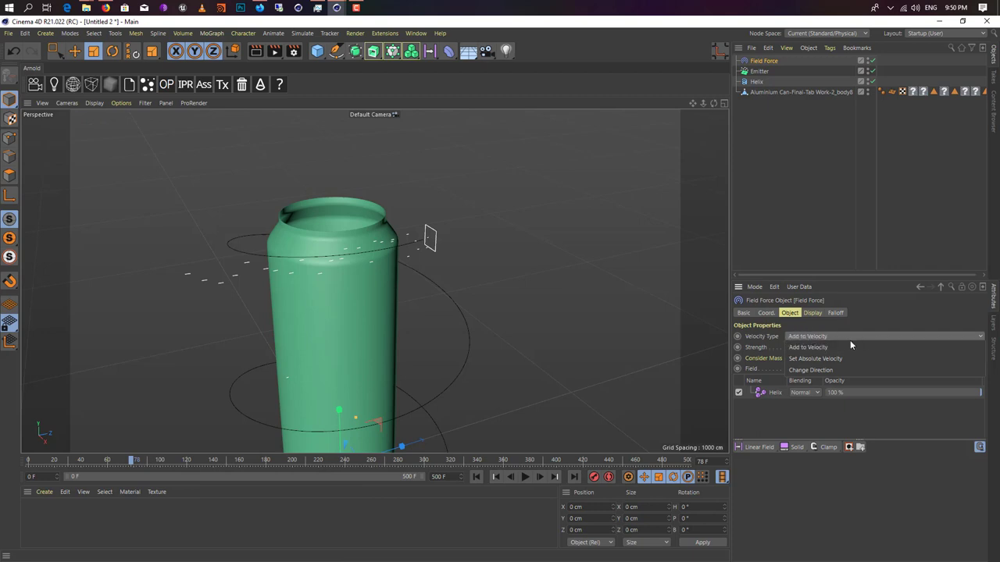
click(827, 370)
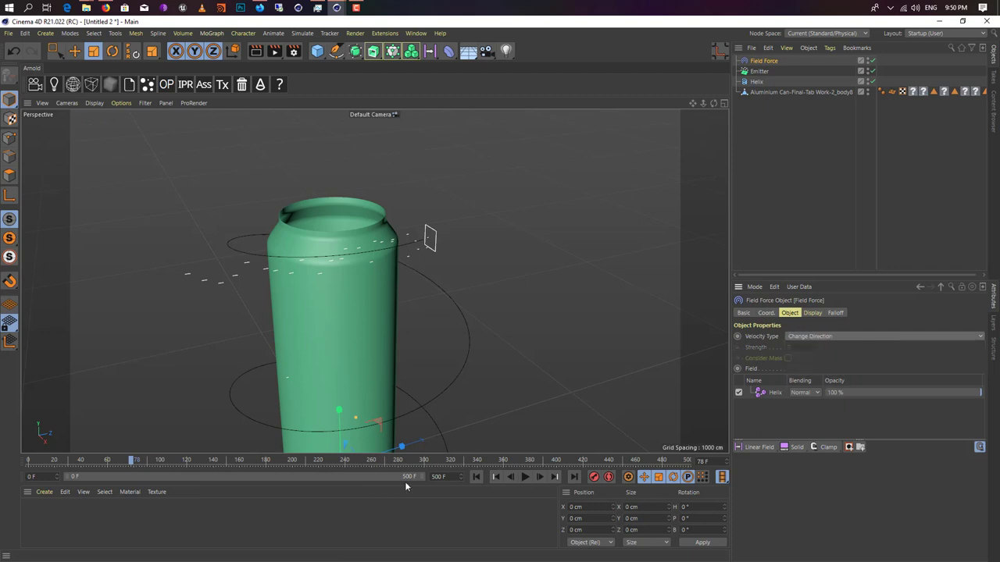
click(476, 477)
click(524, 477)
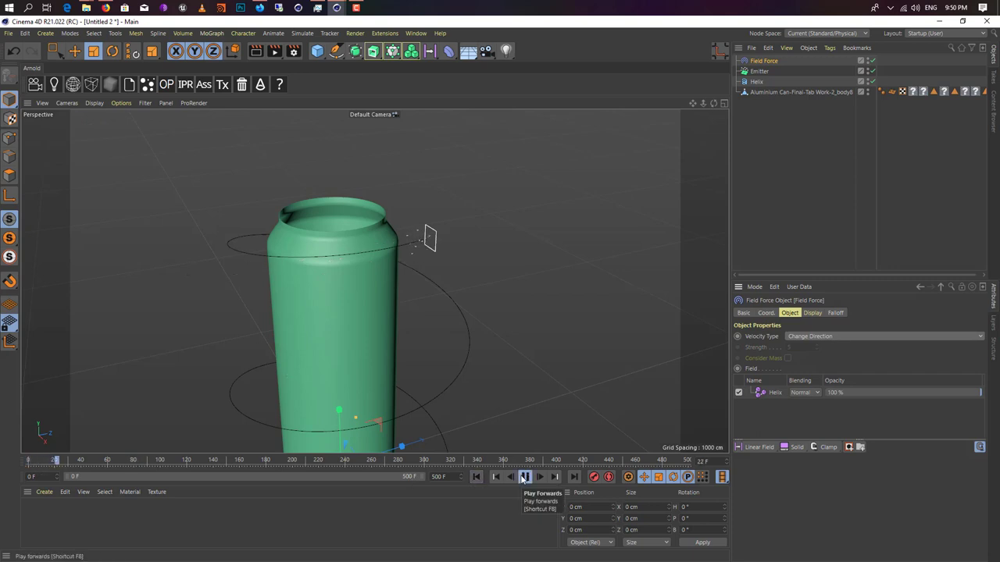
alt+drag(280, 322, 501, 317)
alt+drag(370, 237, 321, 251)
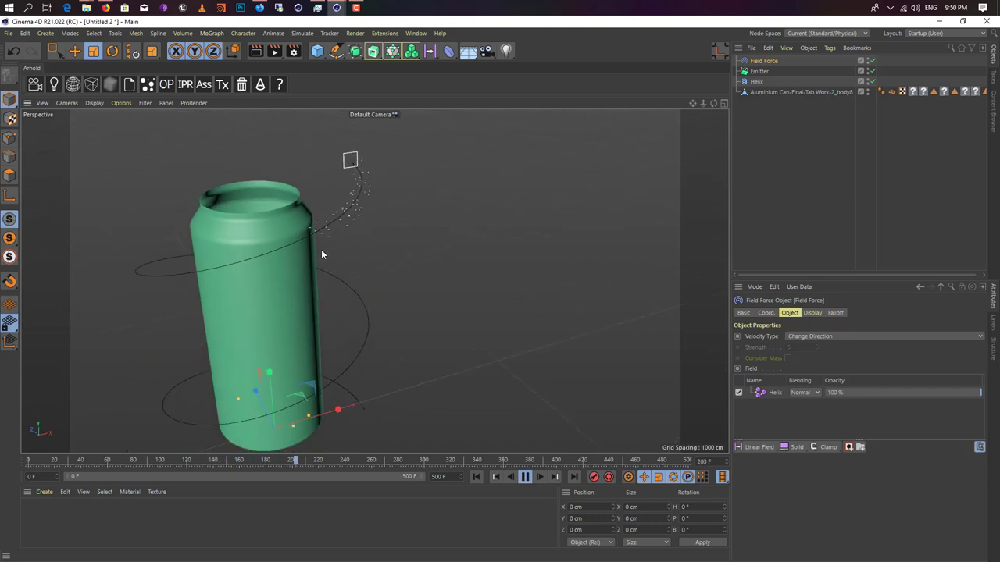
click(524, 476)
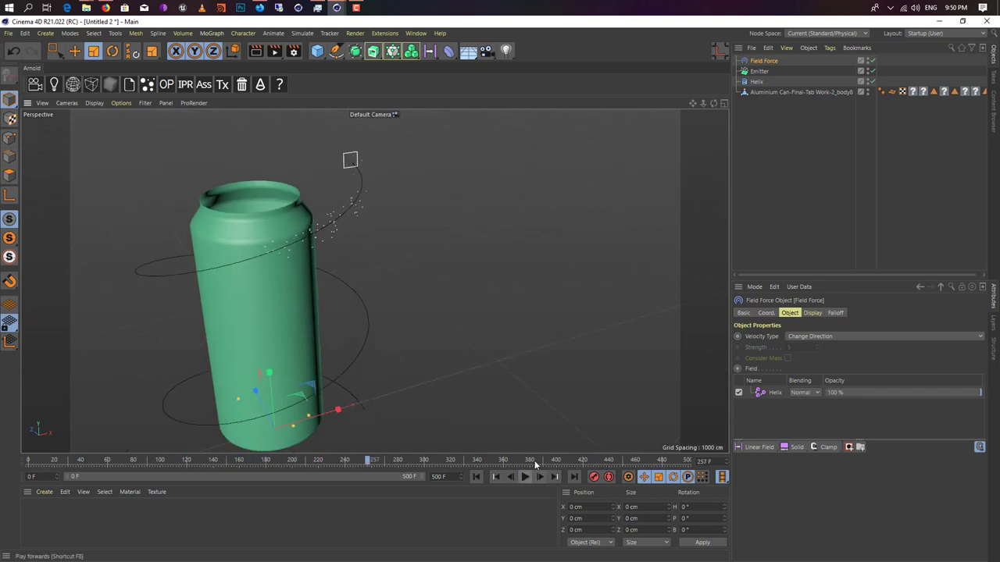
Set the emitter's Stop Emission to 600 F and its particle speed to 500 cm
click(759, 71)
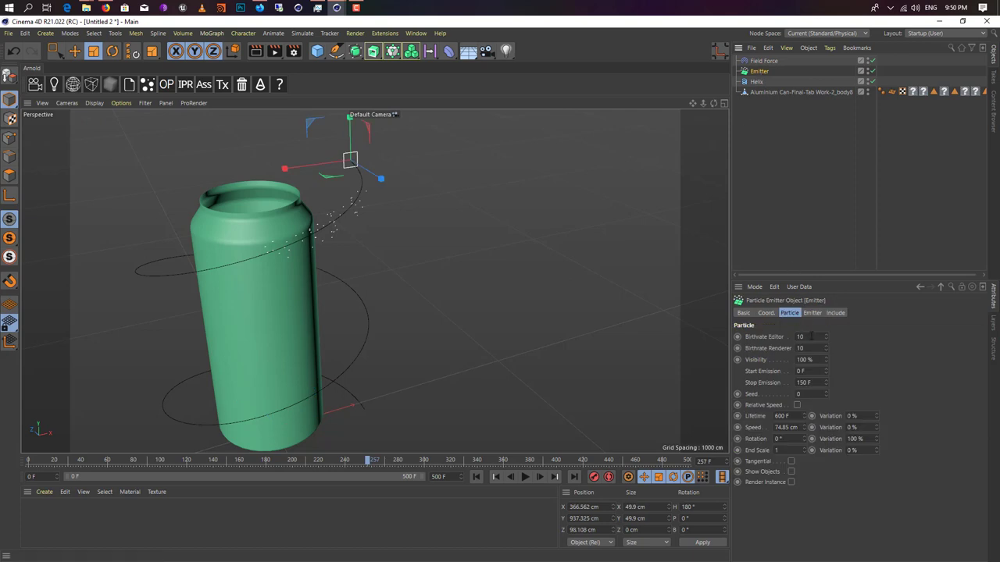
click(810, 337)
key(Tab)
key(Tab)
key(Tab)
key(Tab)
text(600)
key(Tab)
key(Tab)
key(Tab)
key(Tab)
text(500)
Replay the simulation from the start and inspect the faster particles from several angles around the can
click(476, 476)
click(525, 476)
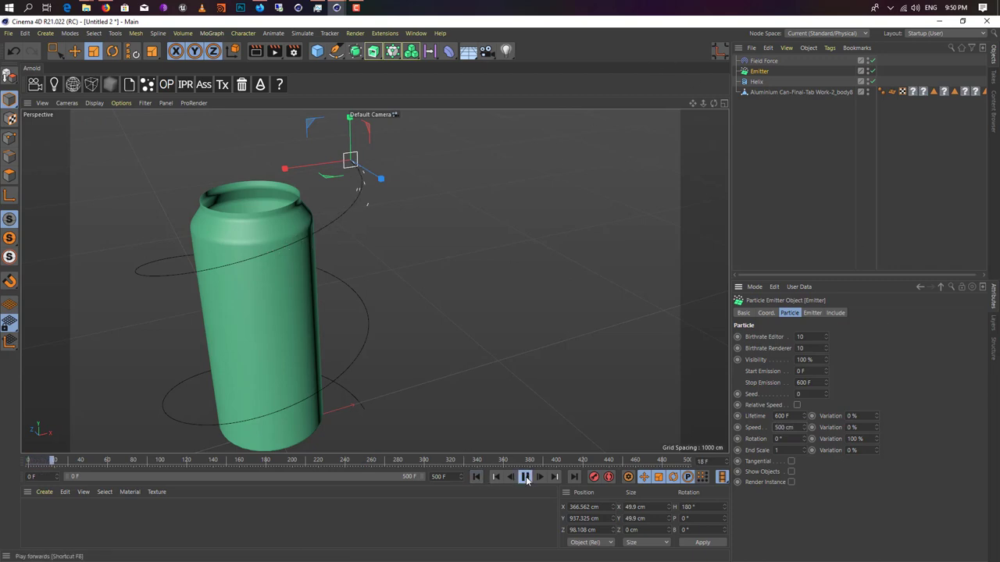
alt+drag(443, 378, 395, 379)
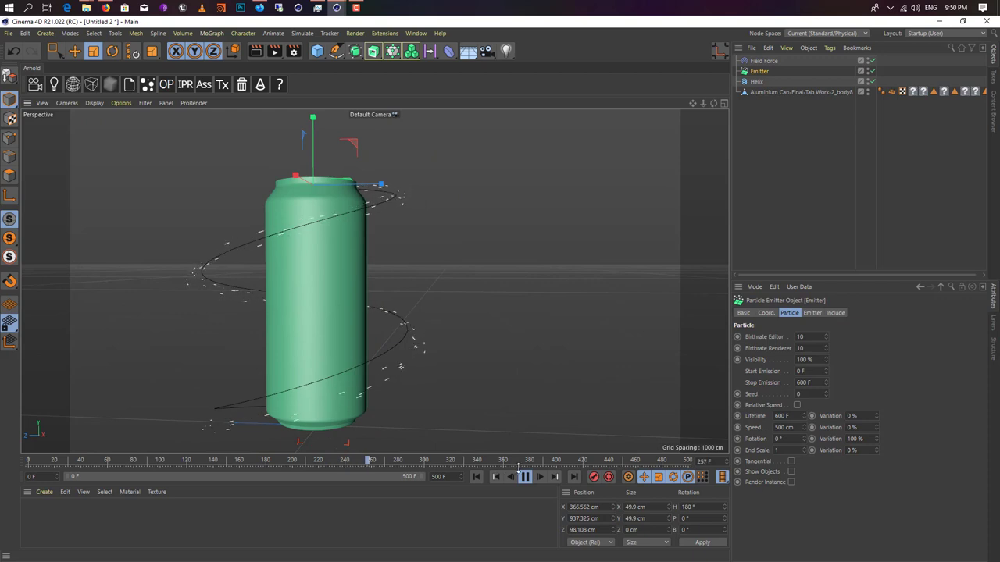
click(525, 477)
alt+drag(390, 257, 437, 235)
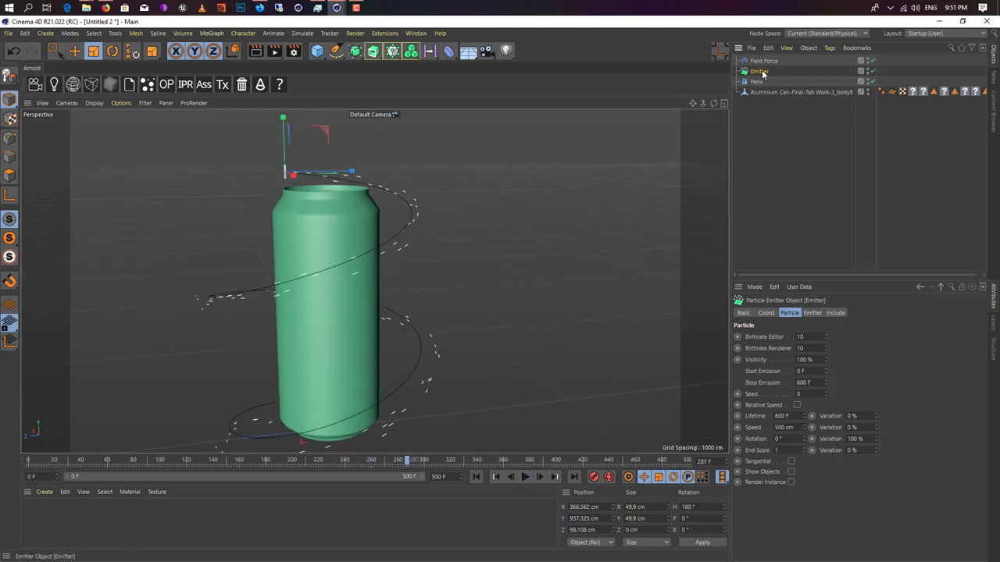
Raise the remapping Min value of the Field Force's Helix layer to 100 %
click(763, 61)
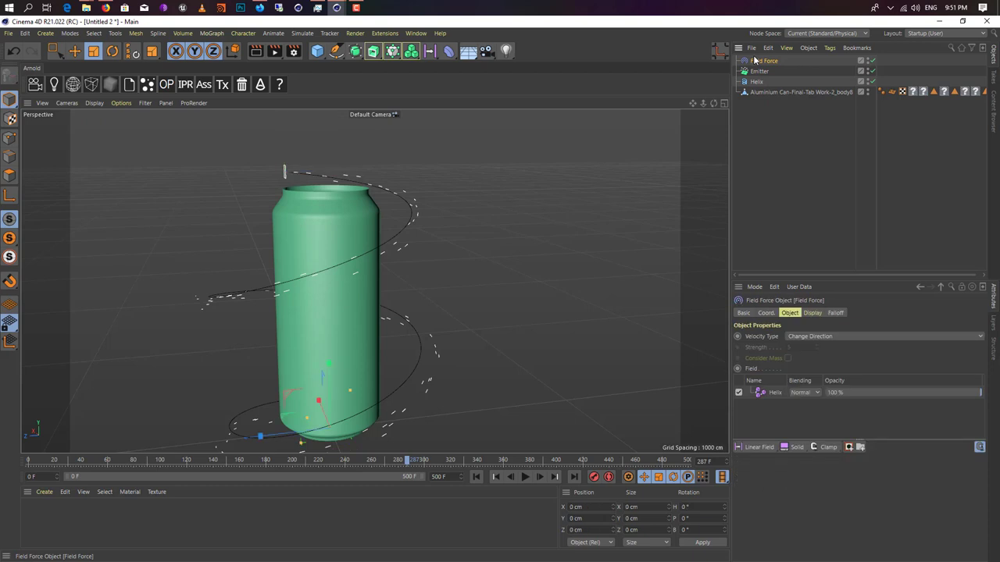
click(774, 393)
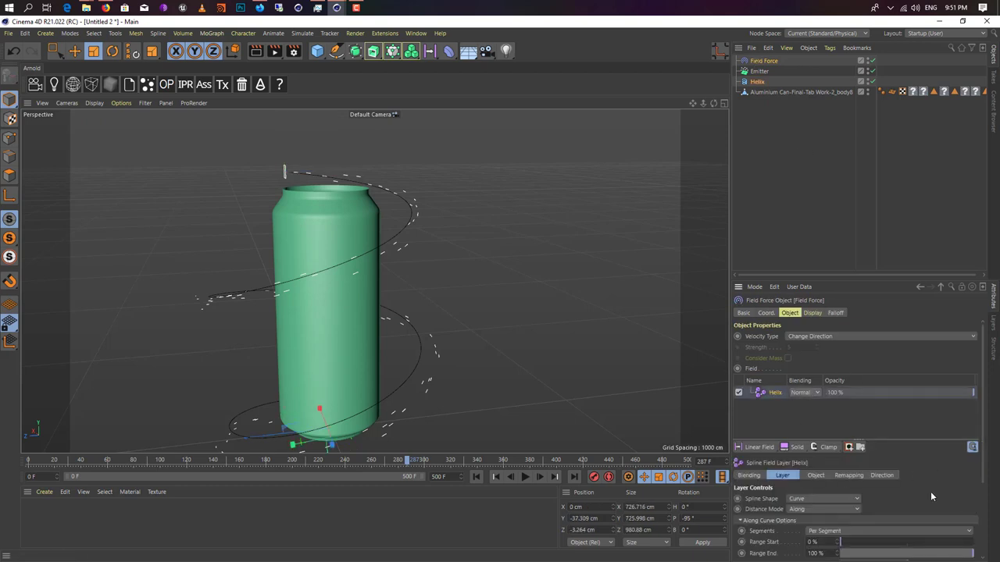
scroll(930, 492, down, 2)
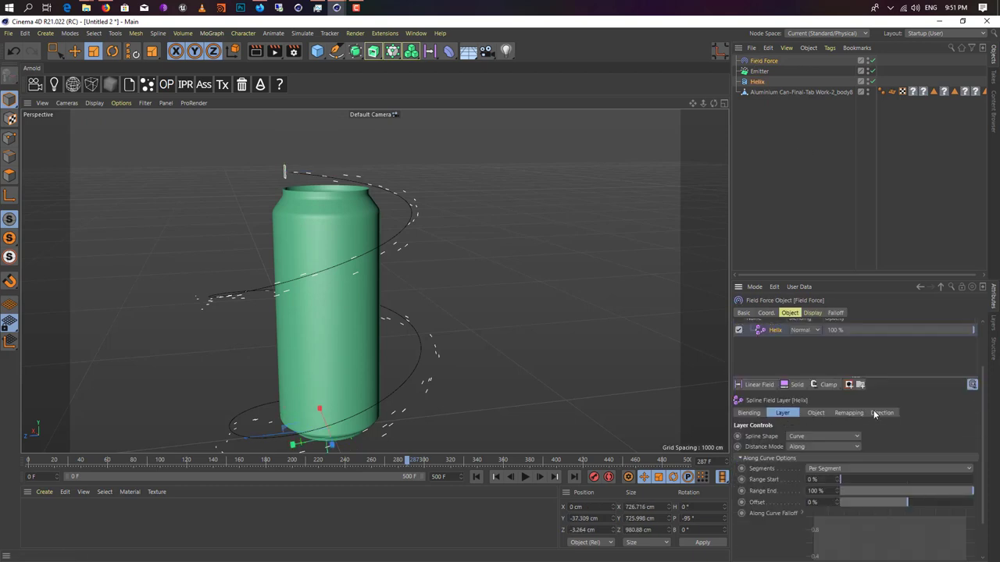
click(848, 415)
scroll(953, 488, down, 1)
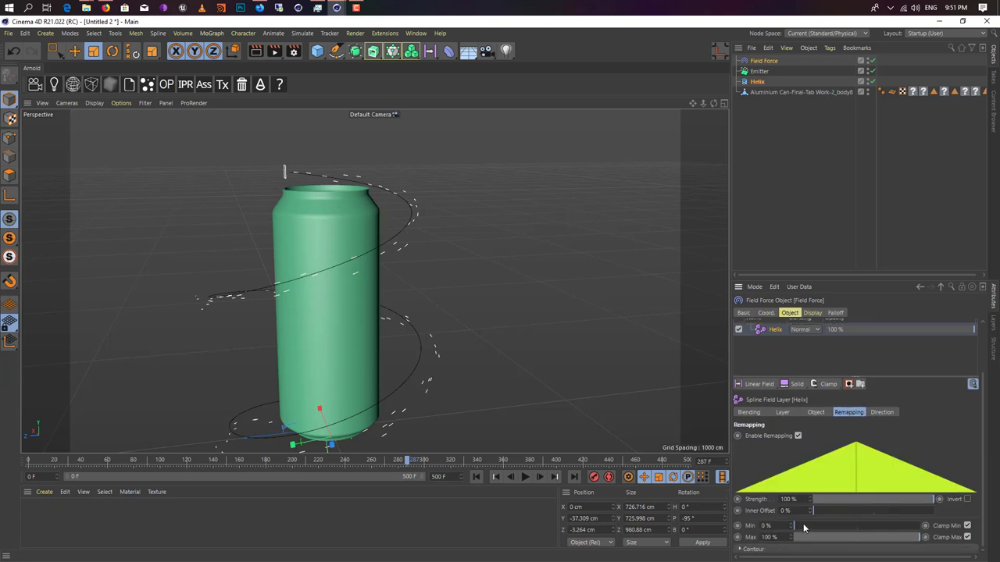
drag(805, 528, 921, 528)
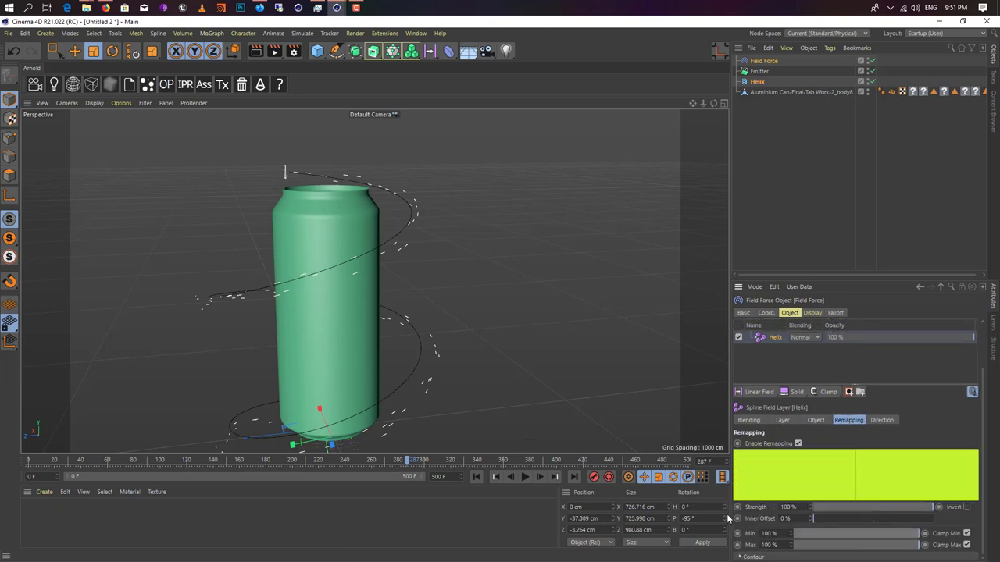
Play the animation from frame 0 to check the particle path with the changed remapping
alt+middle_drag(371, 353, 417, 316)
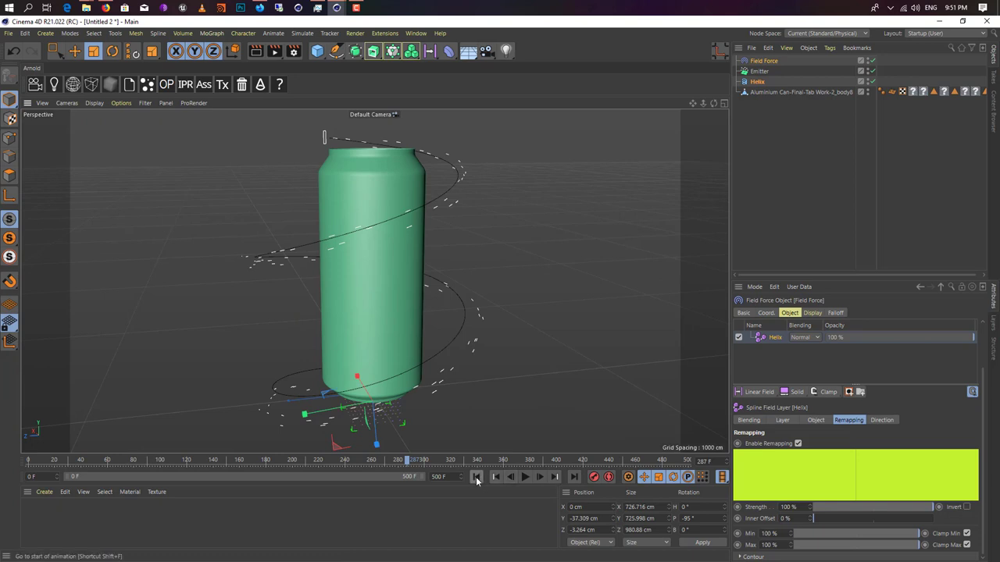
click(477, 478)
click(525, 478)
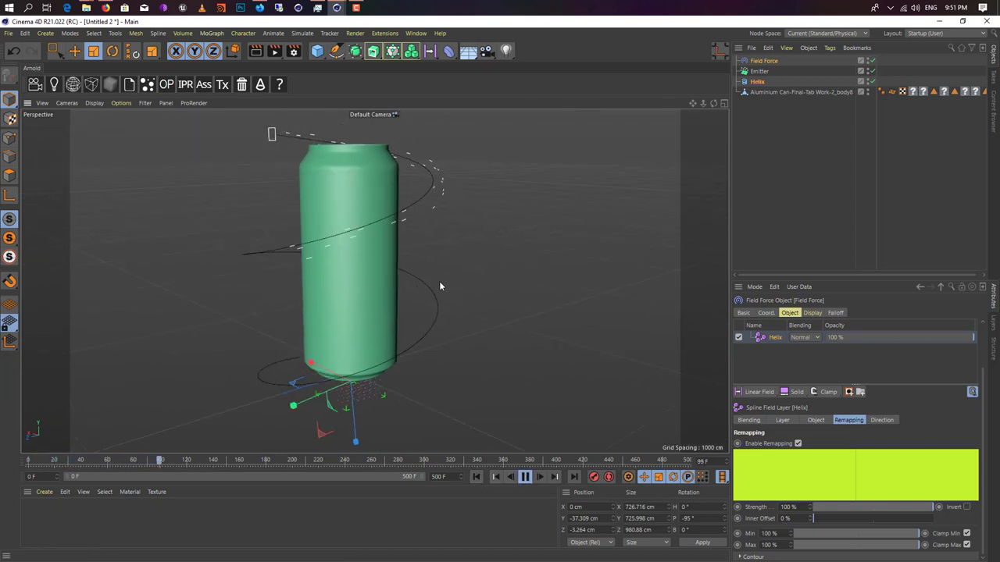
Review the emitter's particle settings, stop the playback and inspect the particle trail around the can
click(761, 71)
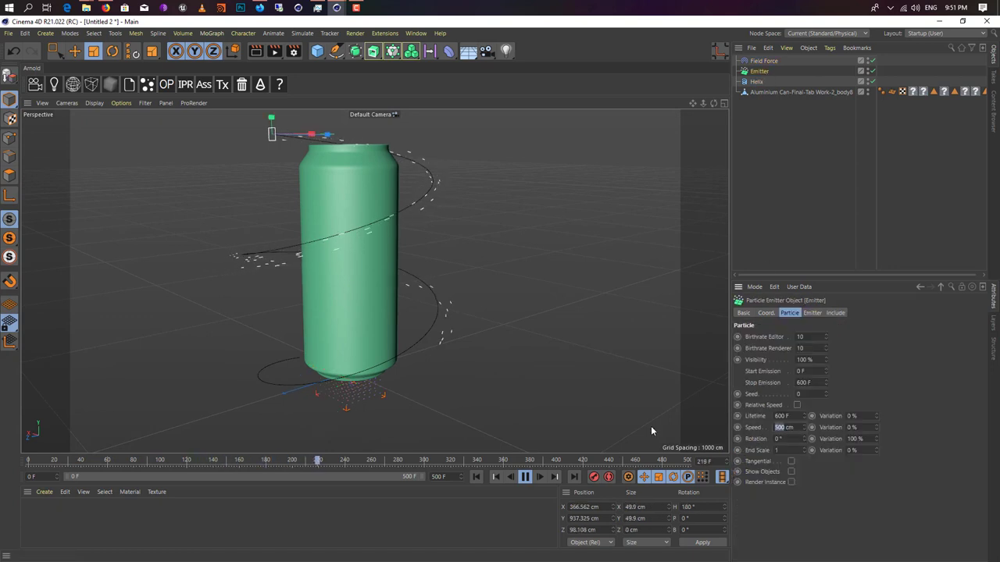
key(Return)
click(525, 477)
alt+drag(367, 297, 422, 352)
Add a Random Field to the Field Force's field list above the Helix layer
click(764, 61)
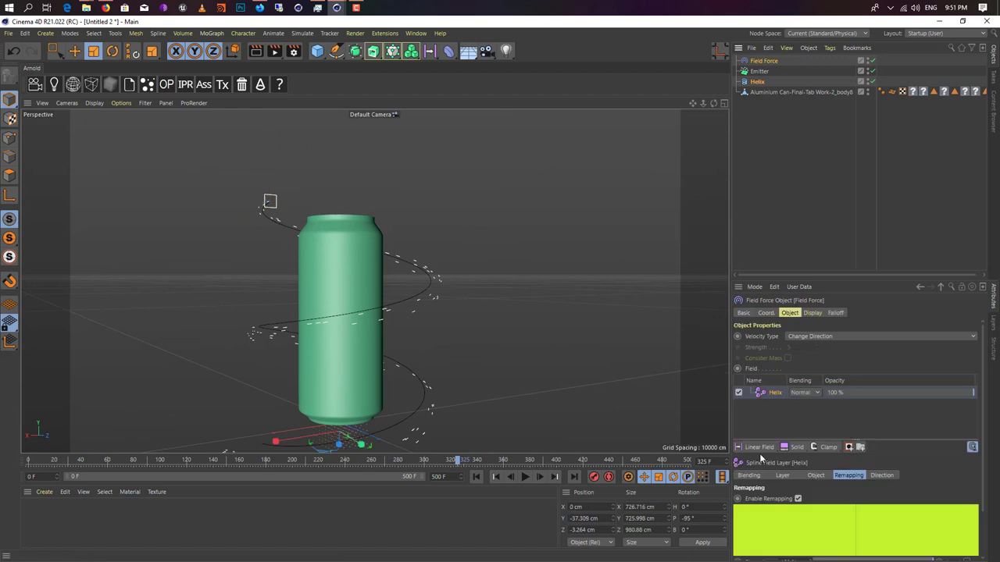
click(759, 448)
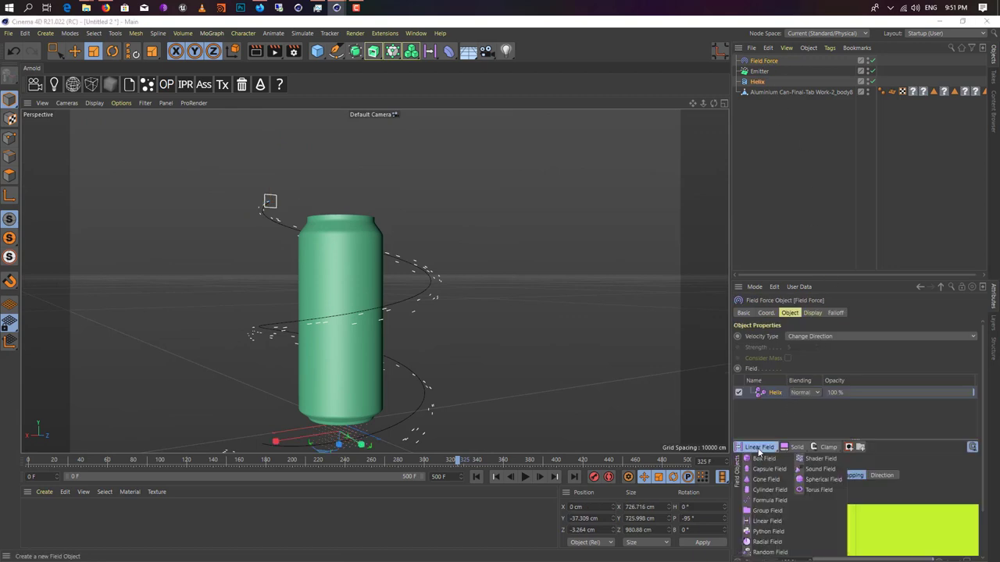
click(762, 553)
Play the simulation from frame 0 and inspect how the Random Field scatters the particles around the can
click(475, 477)
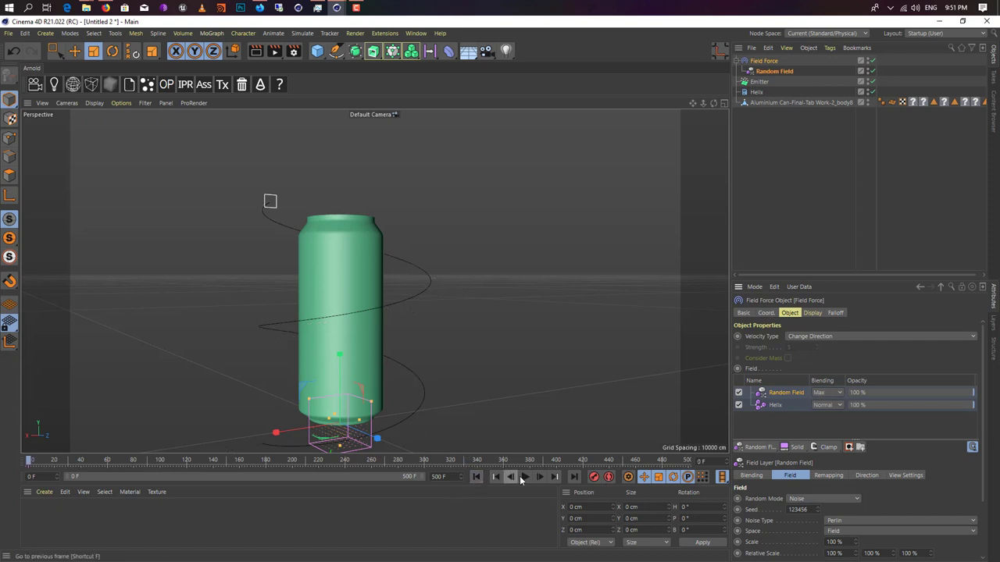
click(524, 477)
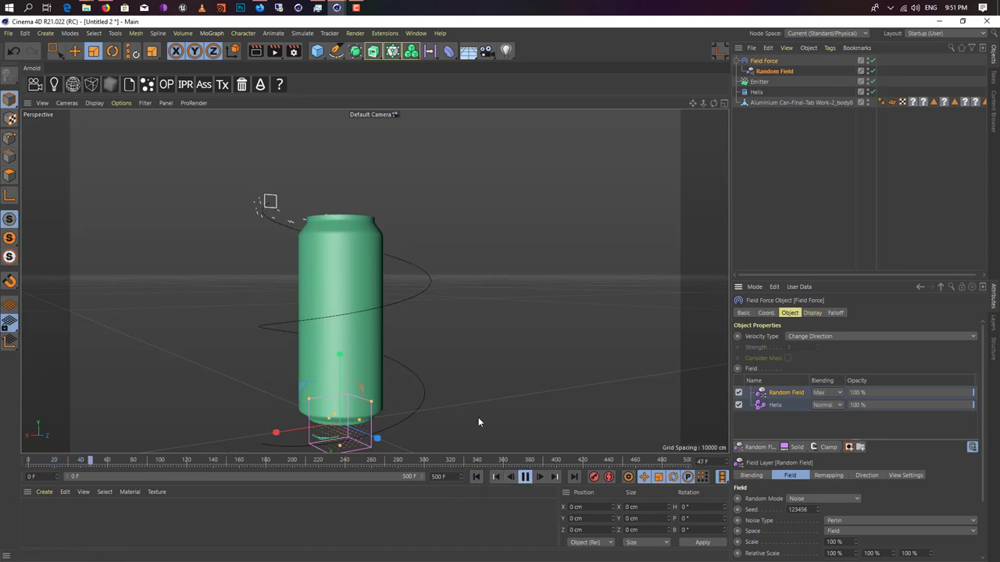
alt+drag(478, 417, 372, 404)
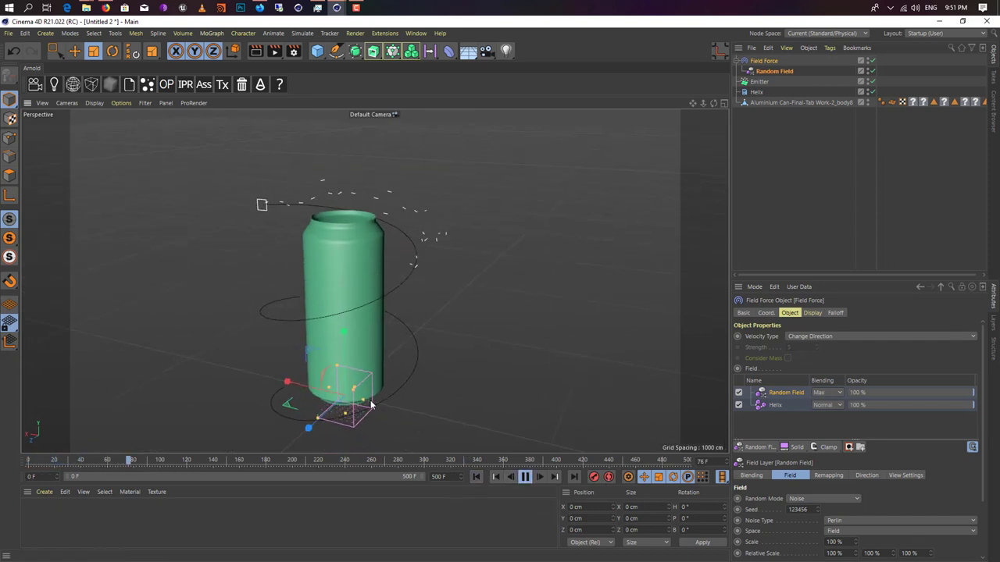
click(524, 477)
Reduce the Random Field layer's opacity to 28.9 % and replay the simulation from the start
drag(955, 394, 885, 399)
click(475, 478)
click(529, 477)
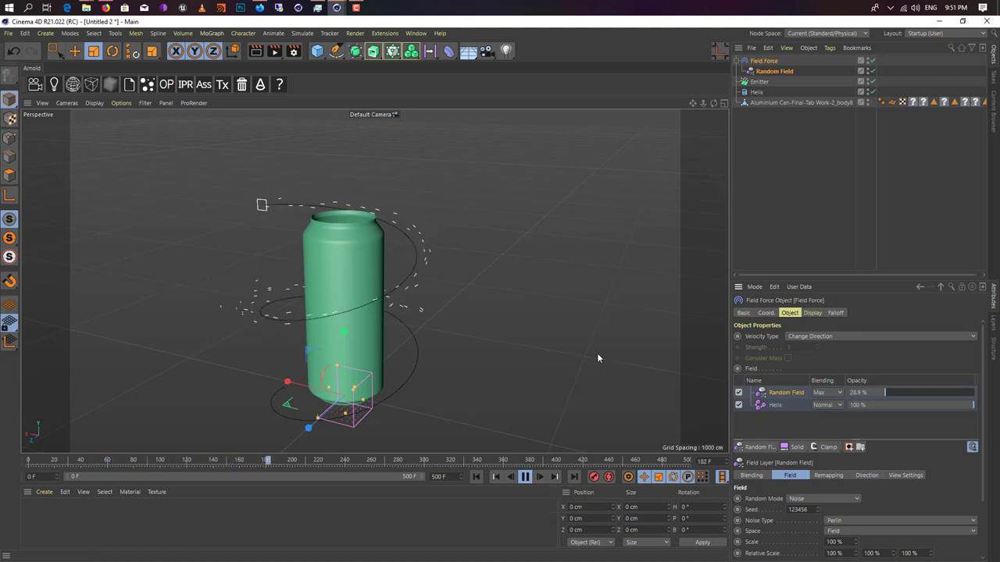
click(523, 477)
Duplicate the Helix layer in the Field Force's field list
click(757, 92)
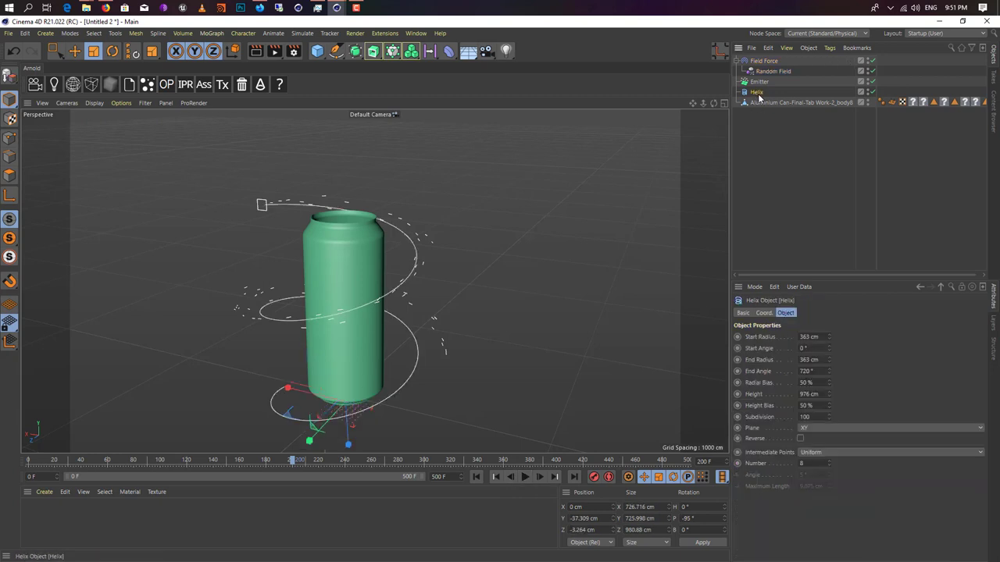
click(768, 103)
click(769, 71)
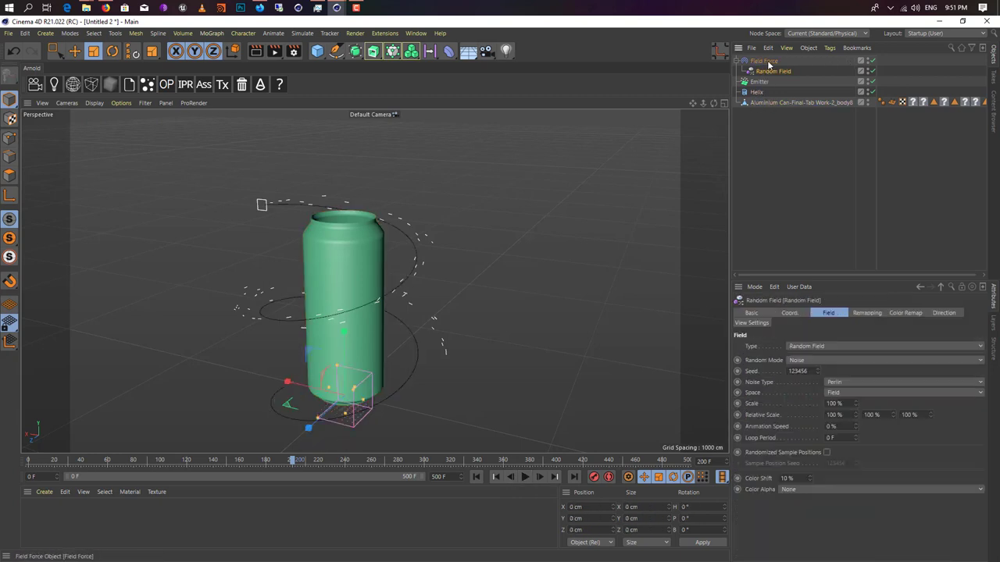
click(767, 61)
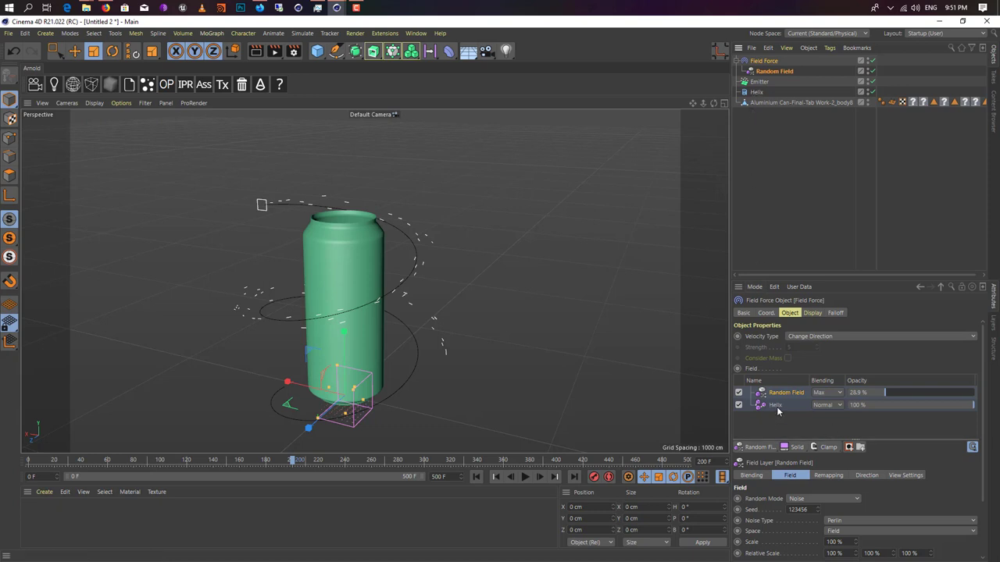
ctrl+drag(778, 408, 778, 416)
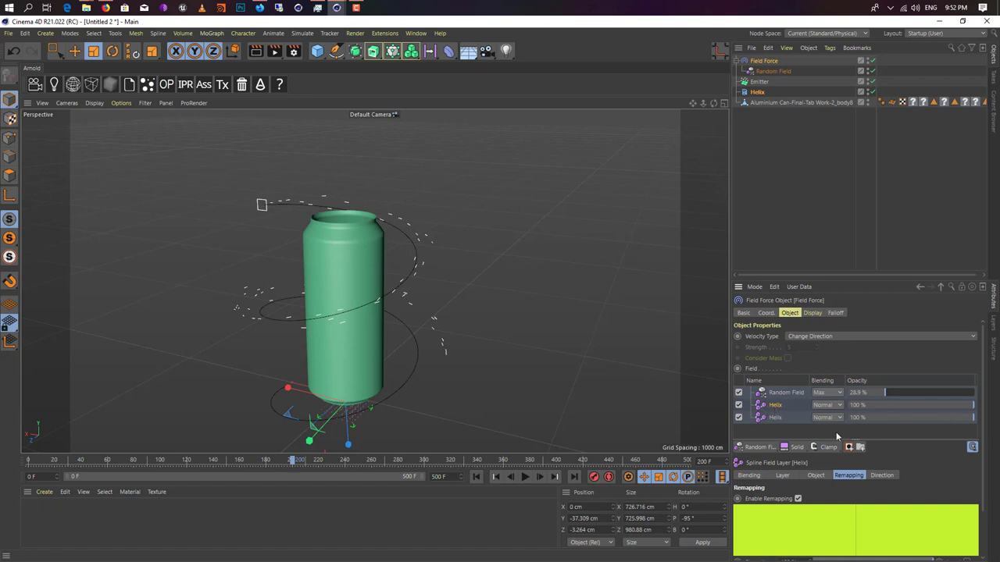
Change the Distance Mode of the upper Helix layer from Along to Radius
scroll(836, 437, down, 2)
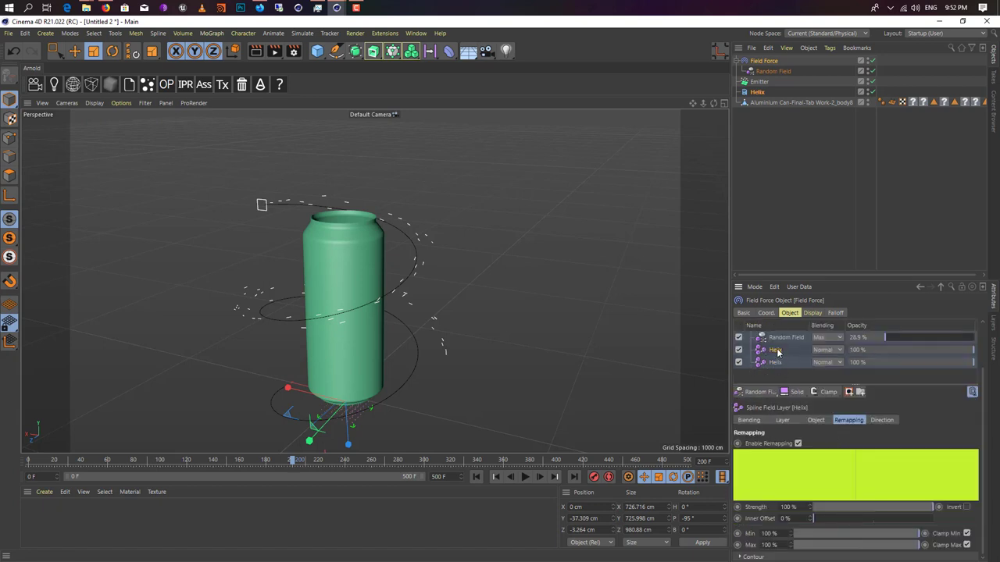
click(783, 420)
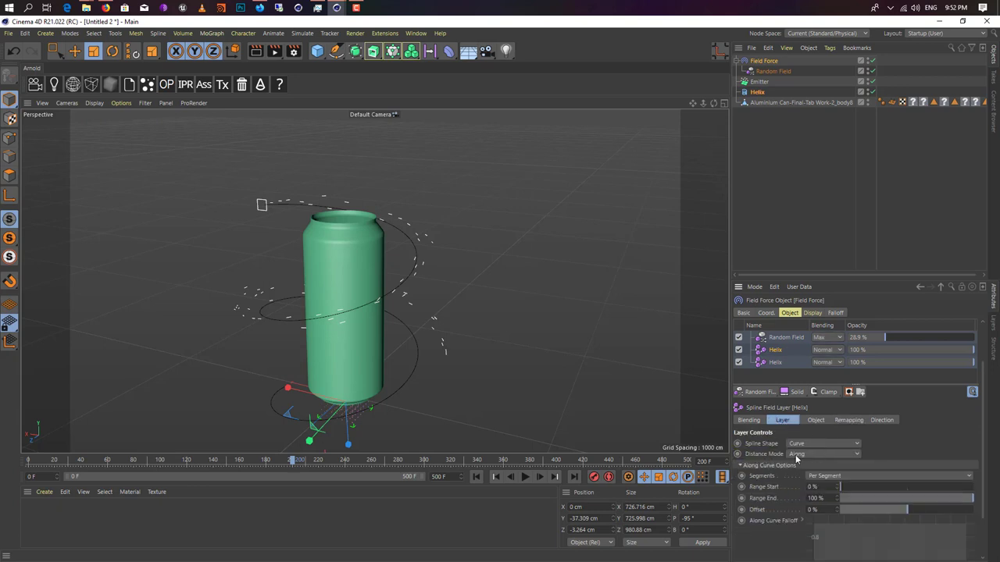
click(799, 455)
click(817, 484)
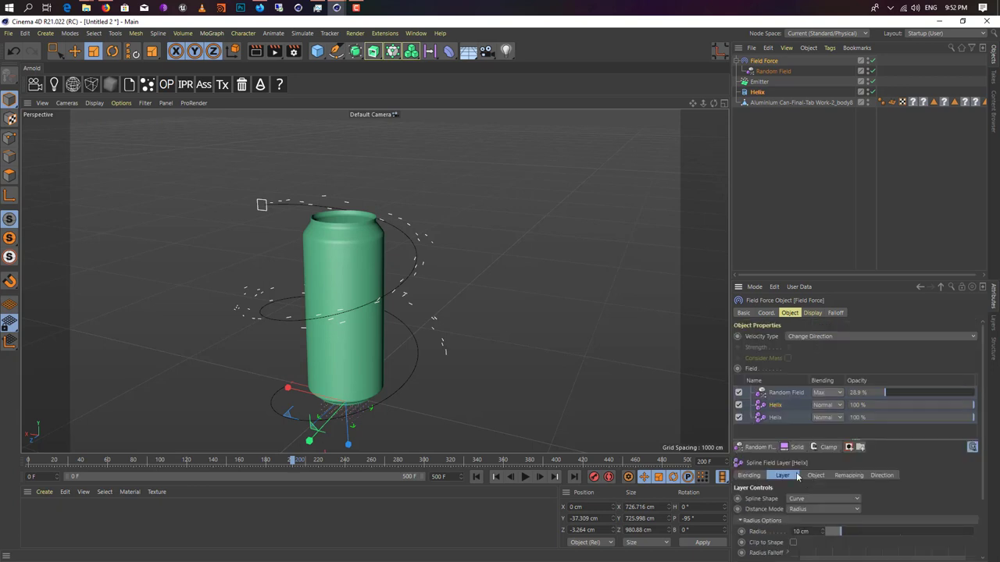
Play the simulation from frame 0 to check the particles with the Radius distance mode
click(477, 477)
click(525, 478)
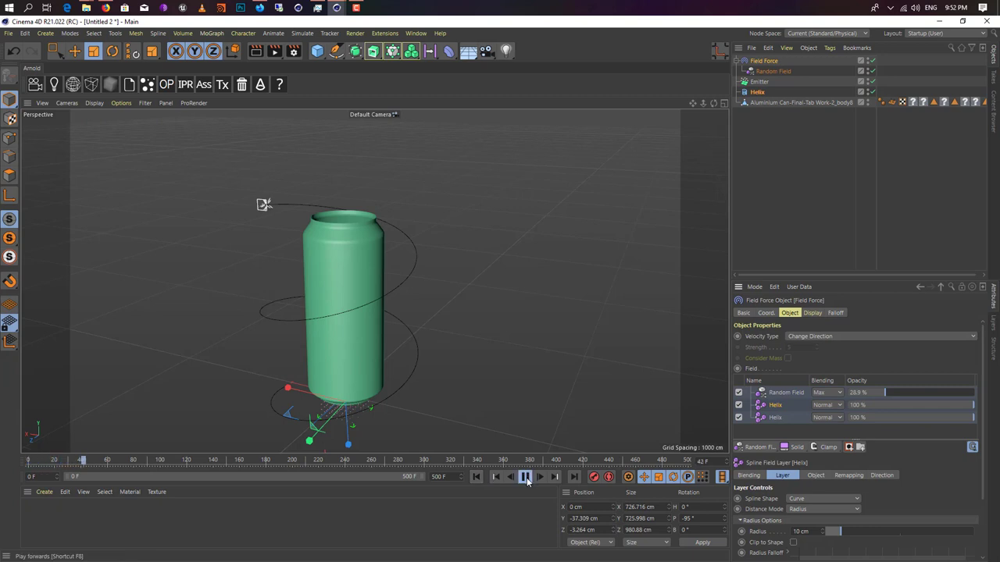
click(526, 477)
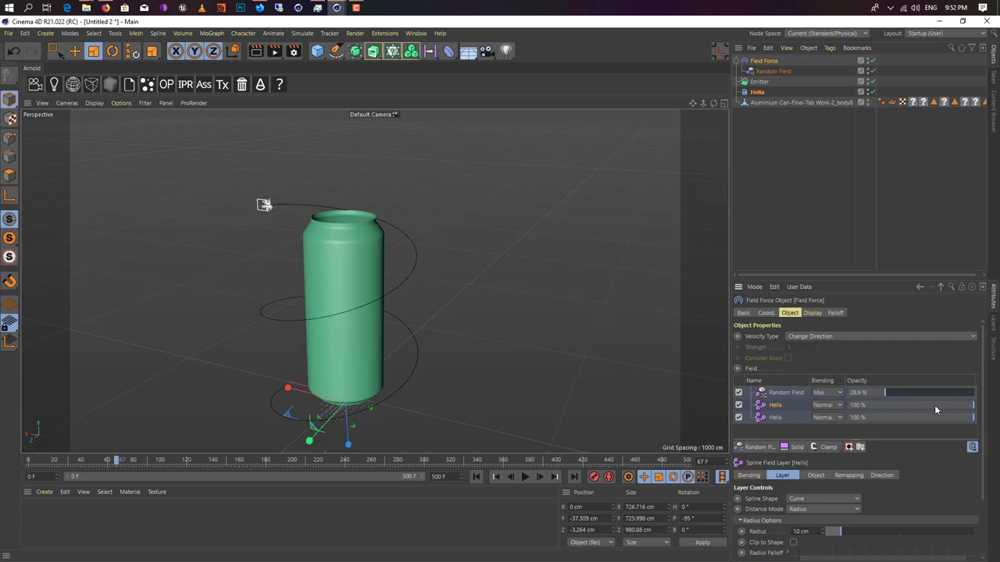
Lower the upper Helix layer's opacity to 24 % and replay the simulation, viewing the particle path from several angles
drag(935, 406, 879, 406)
click(476, 477)
click(525, 477)
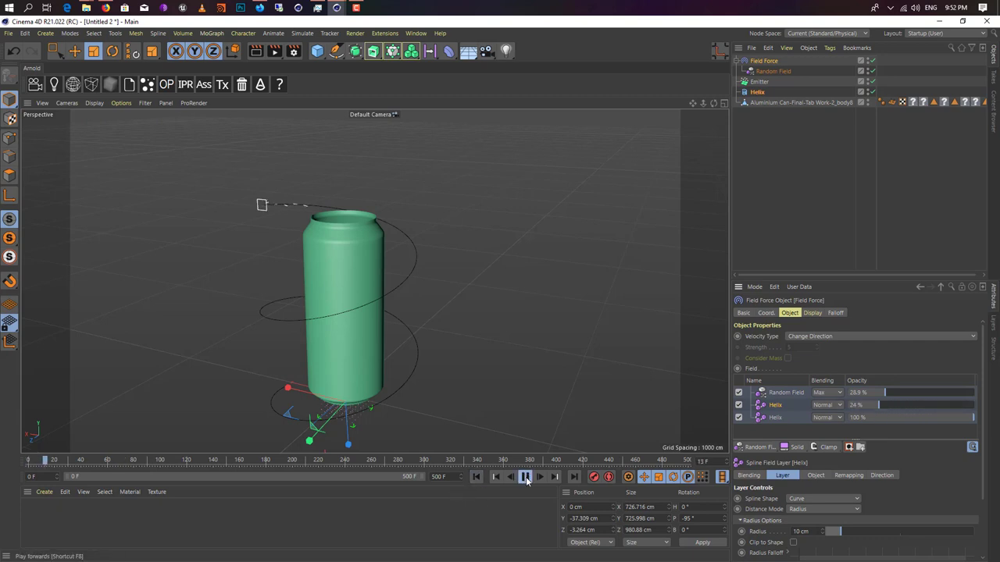
alt+drag(437, 298, 214, 343)
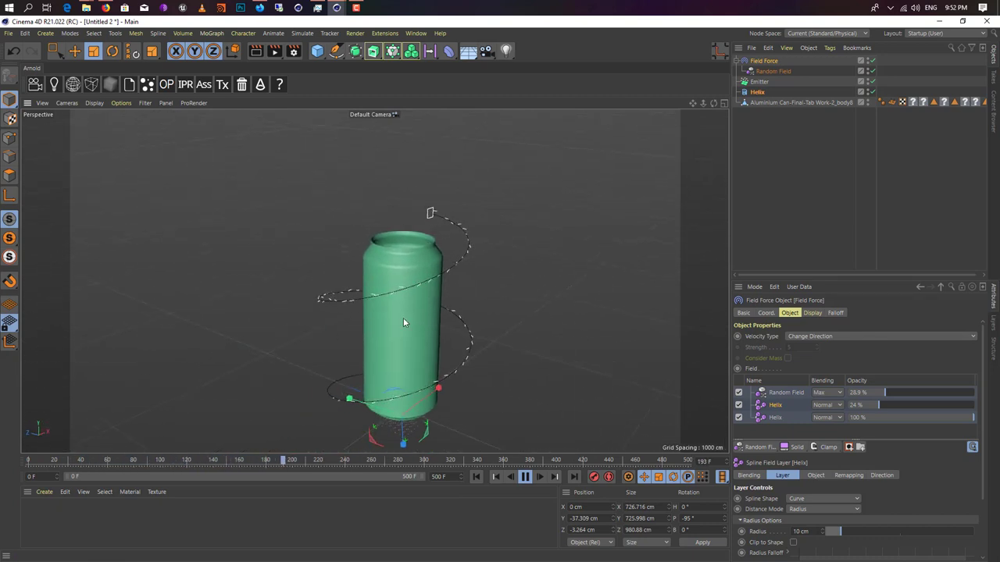
alt+drag(404, 321, 364, 328)
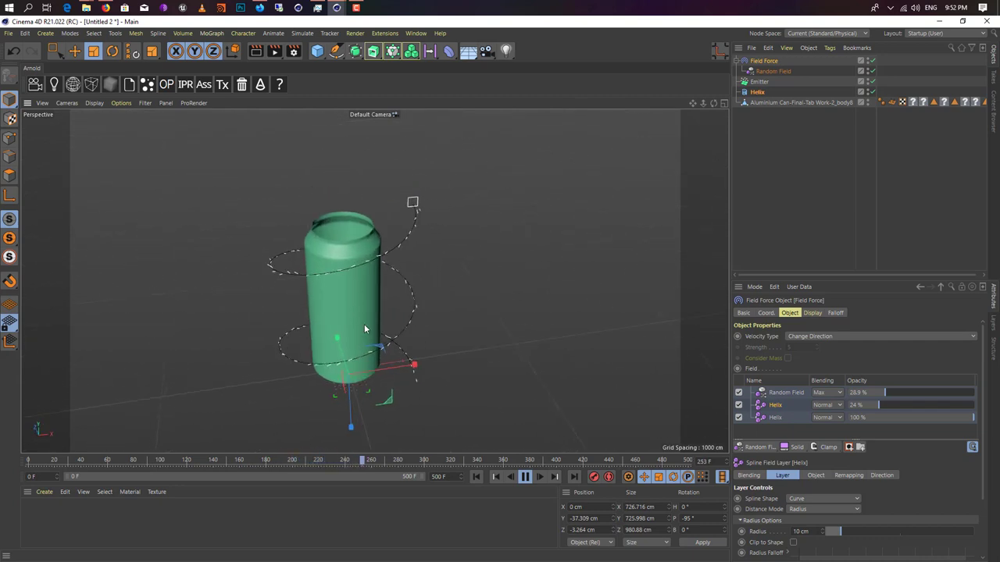
key(F8)
alt+drag(355, 268, 406, 283)
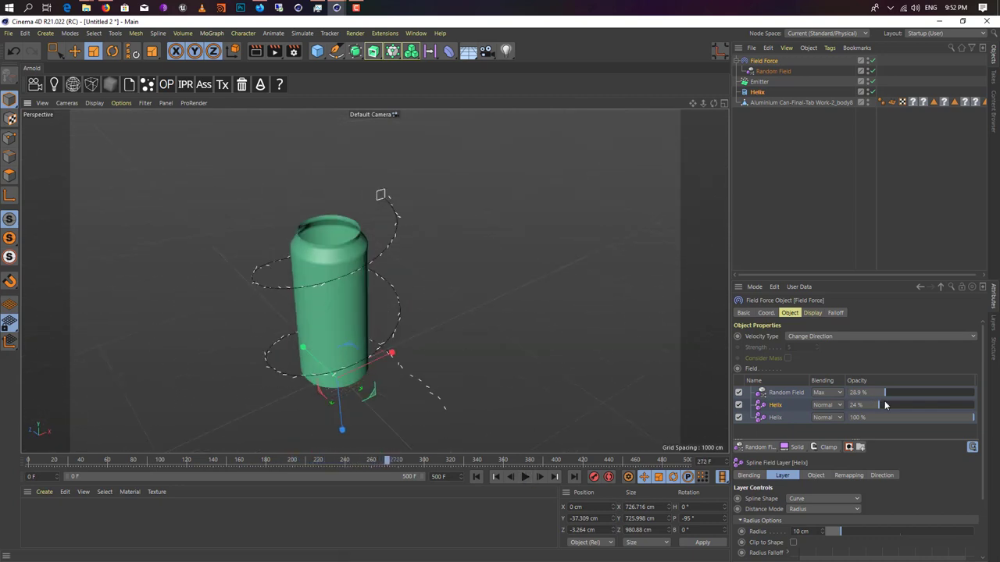
Raise the upper Helix layer's opacity to 34.2 % and replay the simulation from the start
drag(885, 405, 887, 406)
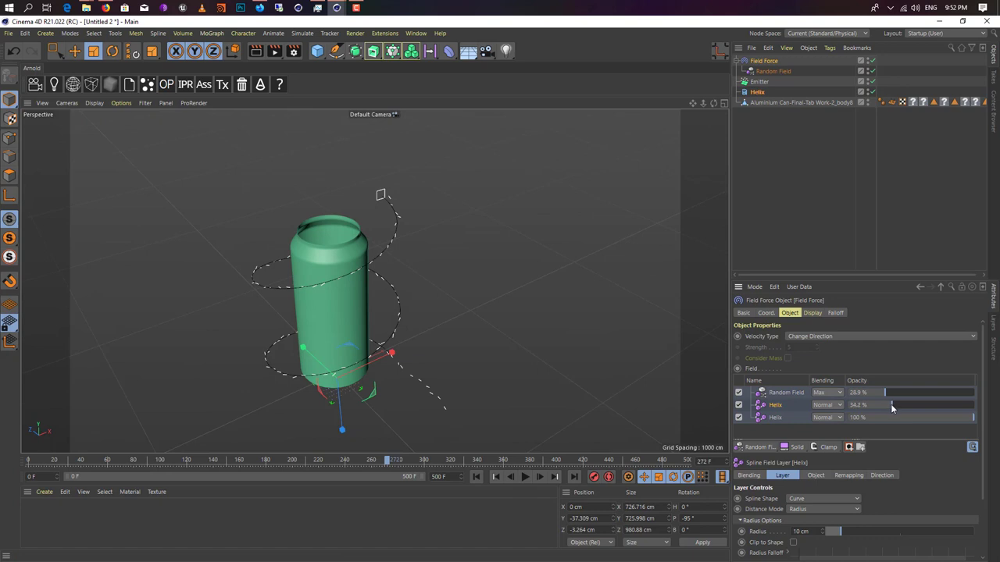
click(476, 476)
click(525, 476)
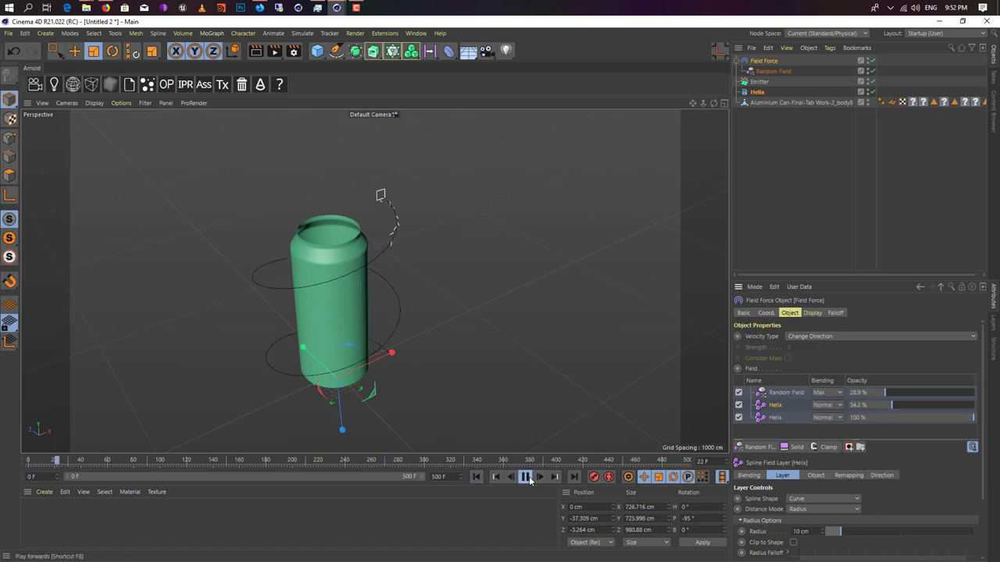
click(524, 477)
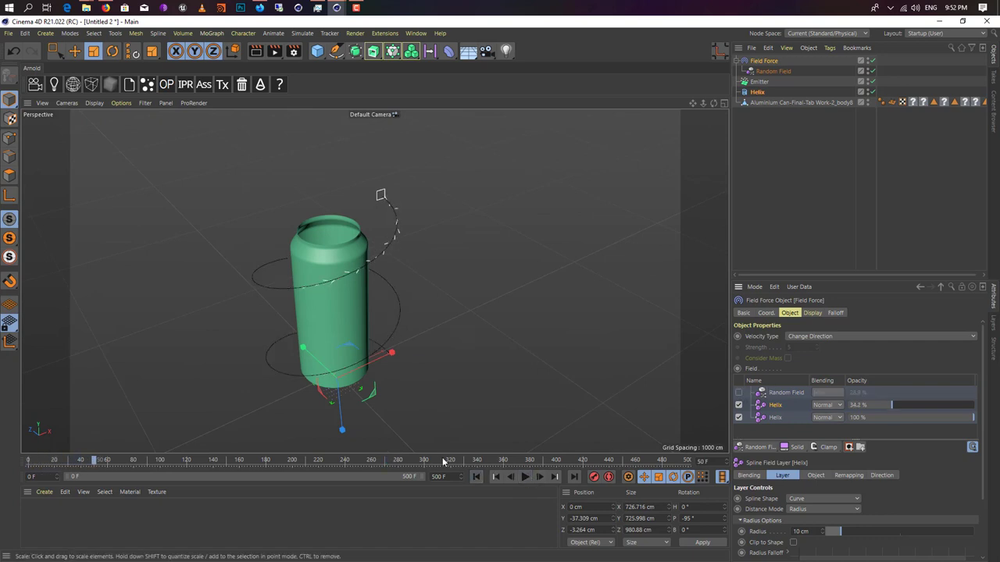
Disable the Random Field layer in the Field Force and replay the simulation, inspecting the particles near the emitter
click(476, 476)
click(525, 477)
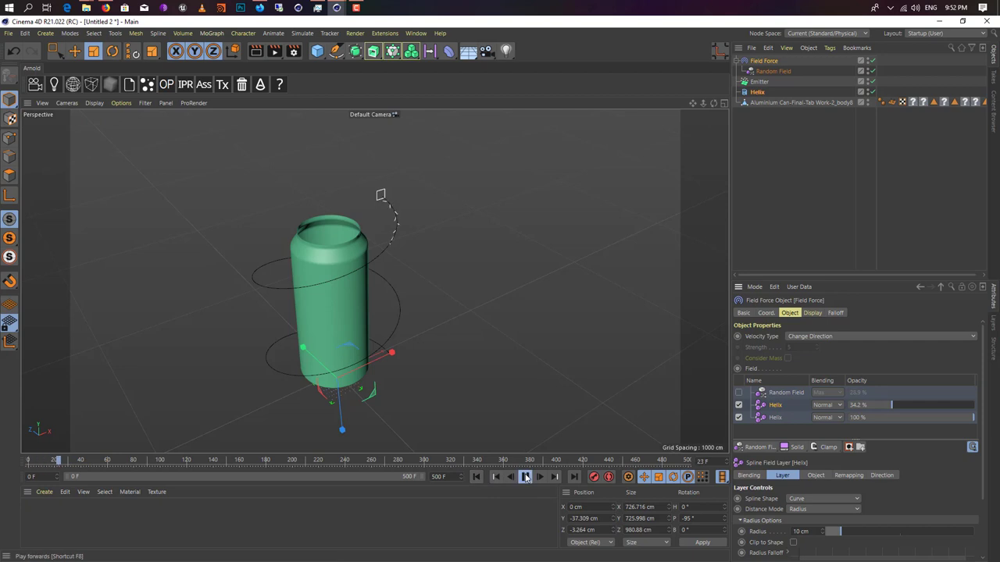
click(525, 474)
alt+drag(375, 281, 424, 241)
alt+middle_drag(424, 241, 412, 263)
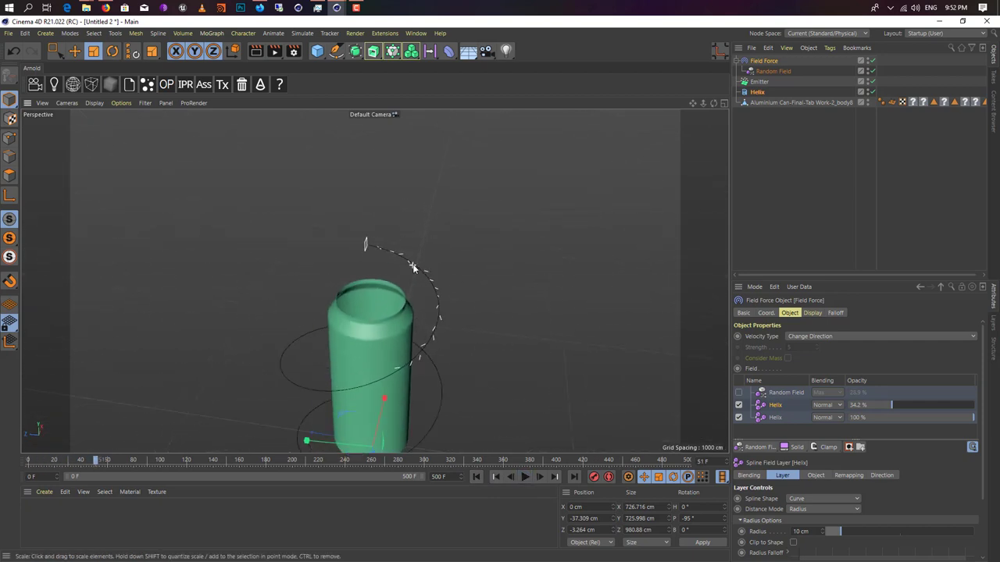
Select the emitter and scale it up to about 77.7 cm in X and Y
alt+right_drag(412, 263, 438, 286)
alt+drag(439, 290, 574, 117)
click(411, 280)
alt+drag(462, 257, 519, 254)
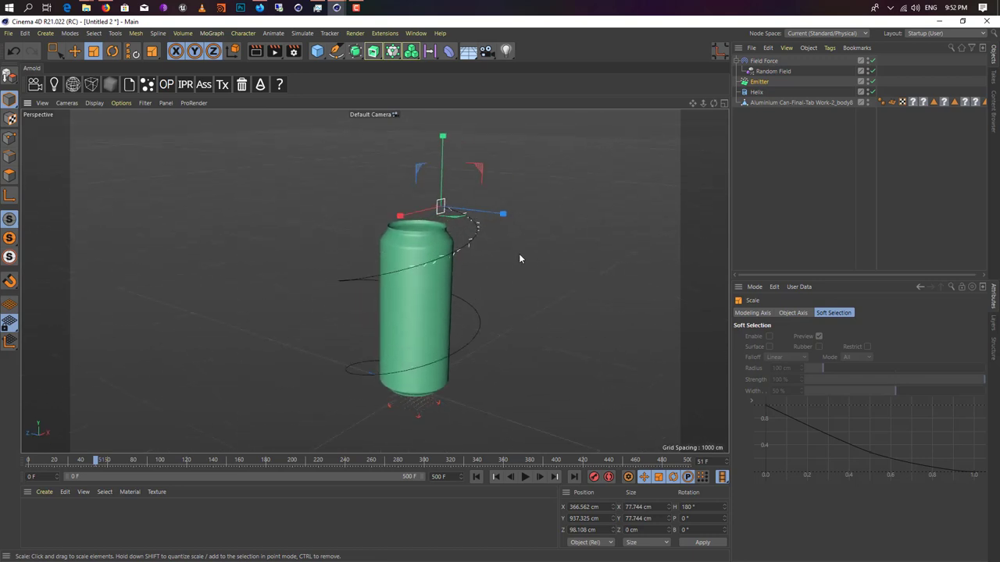
Create a Volume Builder and add the Emitter to its Objects list
click(394, 53)
click(410, 51)
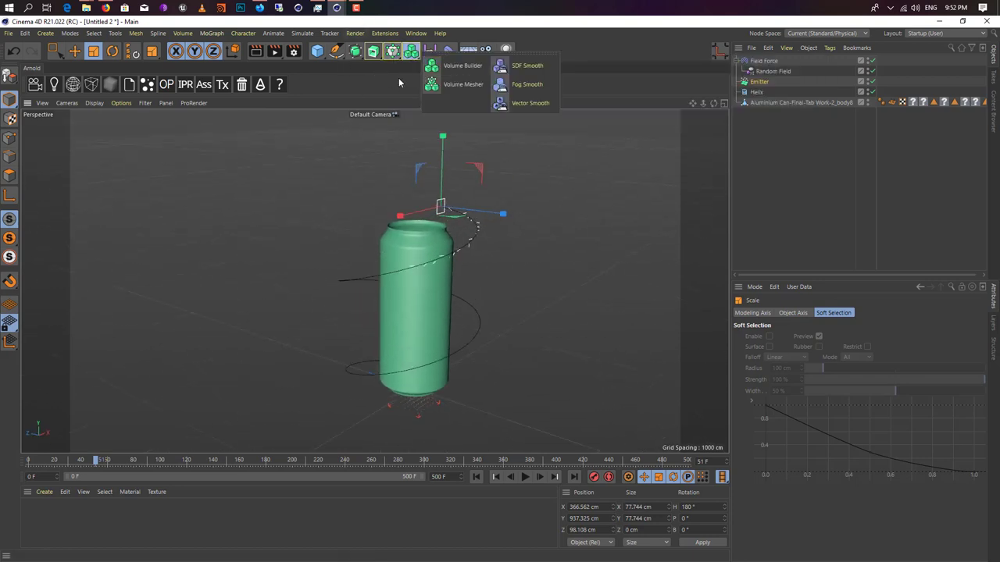
click(457, 66)
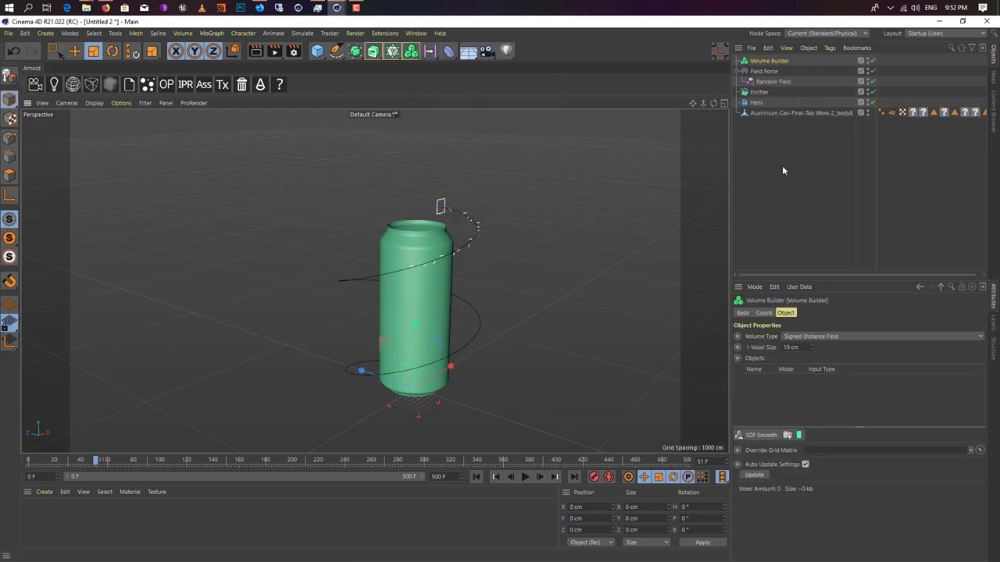
drag(757, 92, 788, 266)
drag(784, 380, 775, 384)
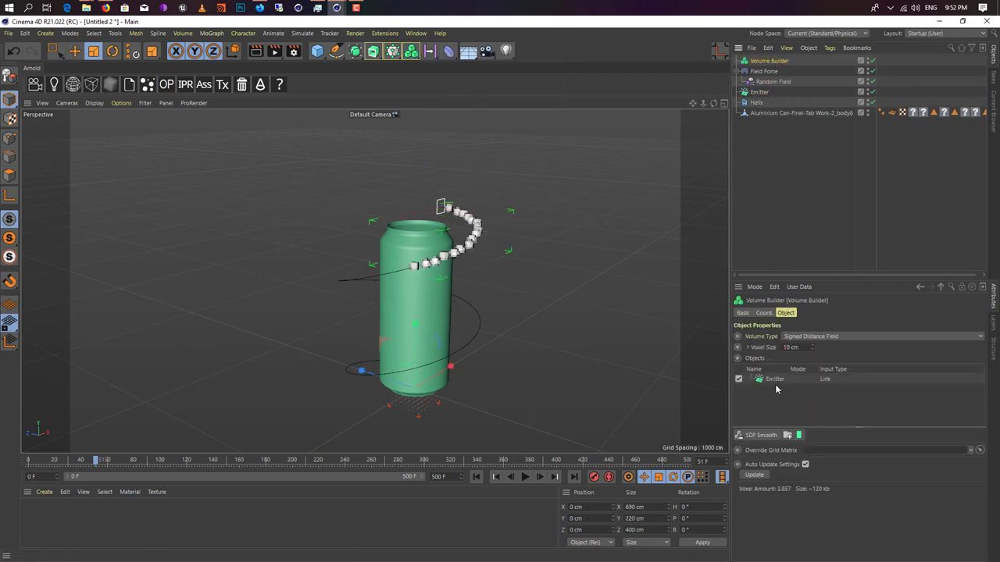
Replay the simulation from frame 0 and examine the voxelized particles around the can from several angles
alt+drag(442, 271, 361, 286)
scroll(495, 226, up, 5)
alt+drag(497, 229, 547, 258)
click(476, 476)
click(525, 477)
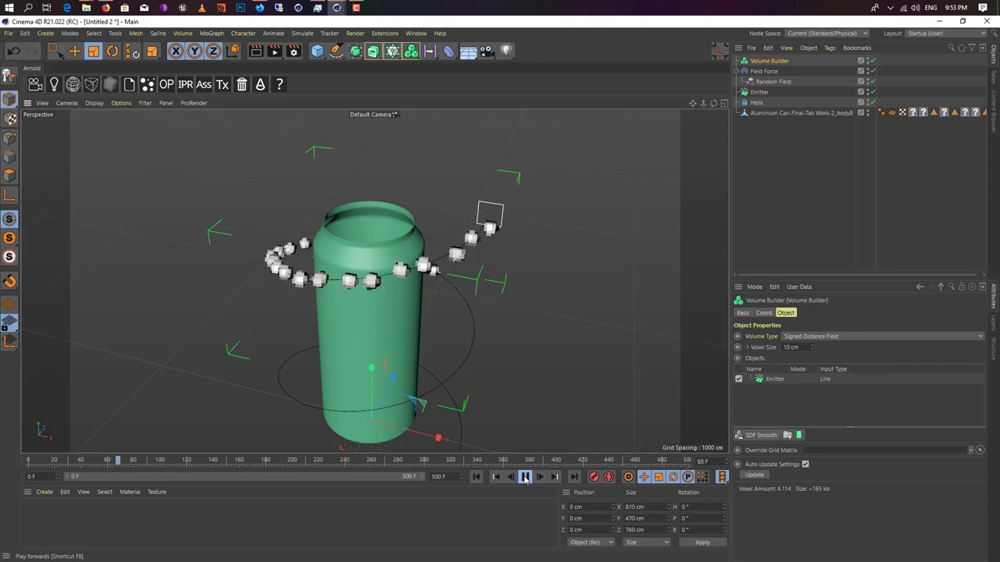
click(525, 478)
alt+drag(452, 314, 508, 250)
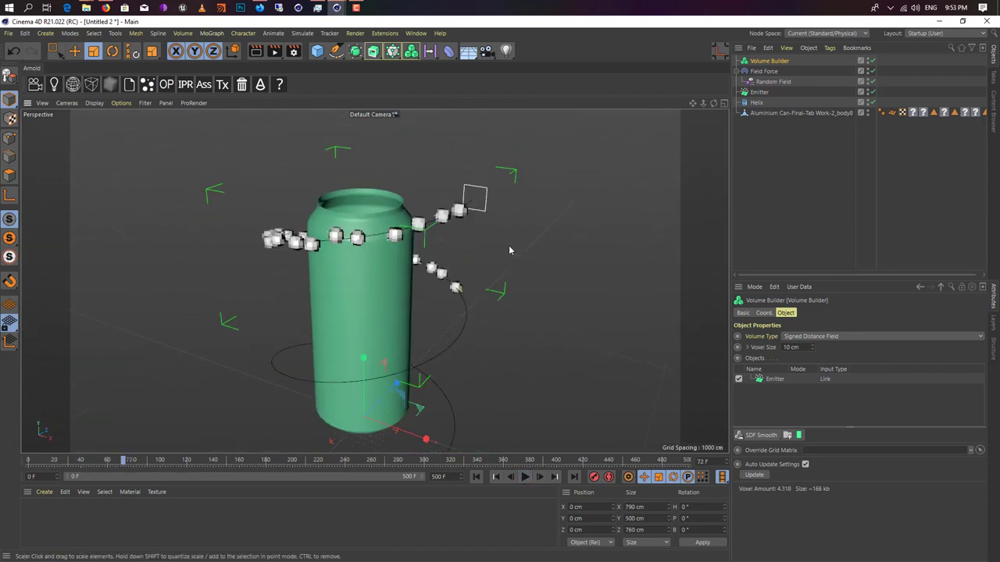
alt+middle_drag(444, 233, 451, 286)
alt+drag(451, 286, 531, 297)
Set the Volume Builder's Voxel Size to 2 cm and replay the simulation to check the finer particles
click(807, 346)
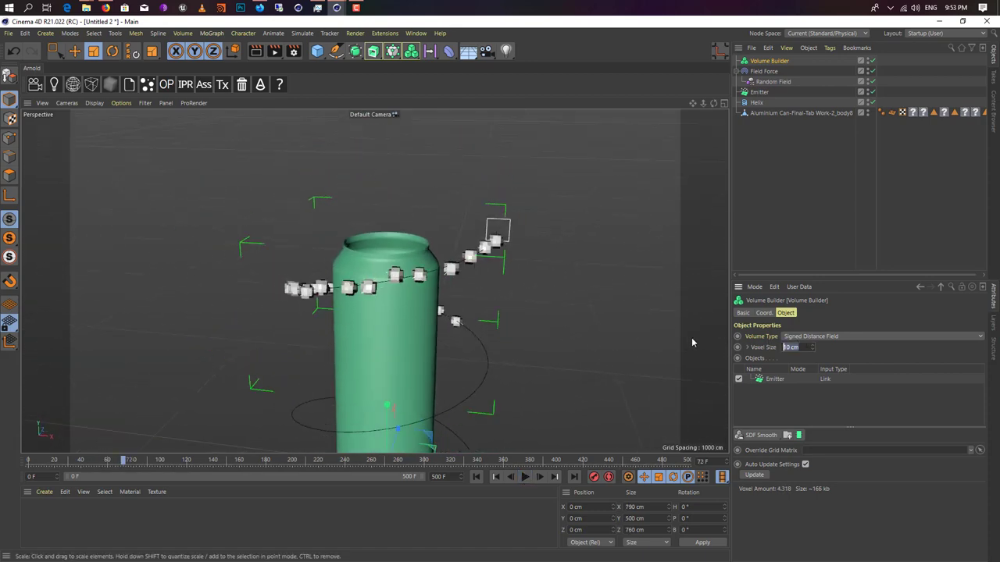
text(2)
key(Return)
alt+drag(691, 339, 452, 380)
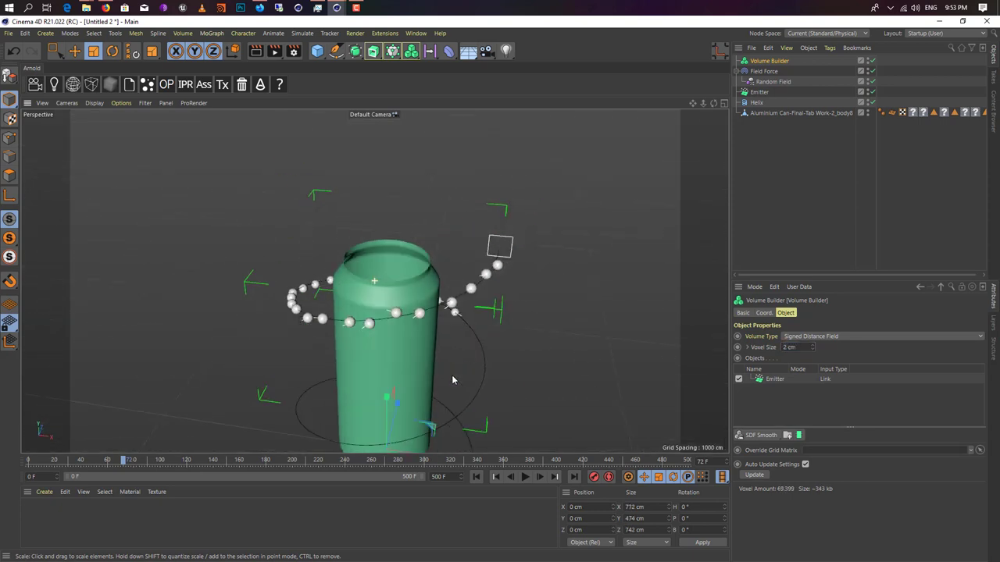
click(476, 477)
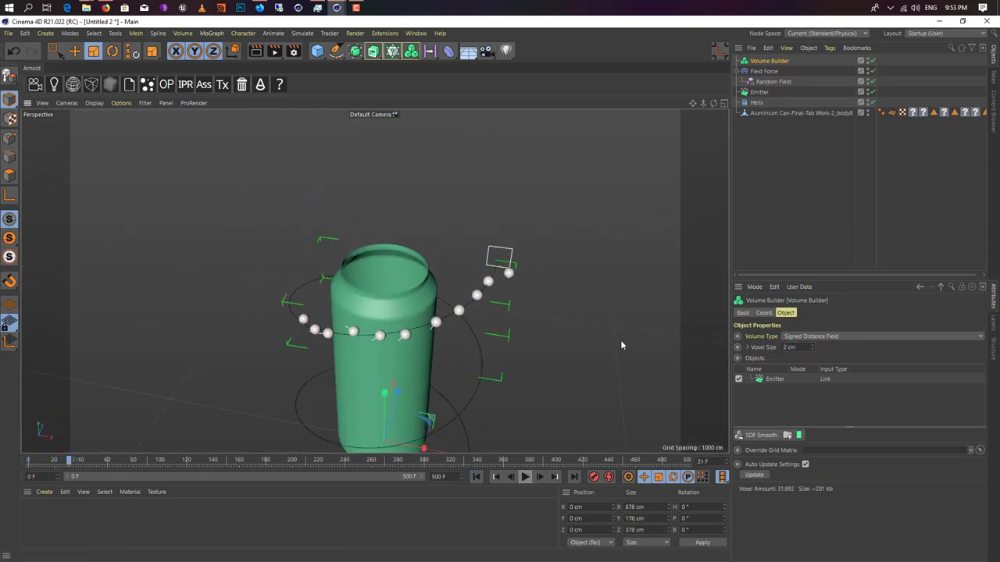
alt+drag(654, 207, 546, 195)
Select the Field Force, Random Field, Emitter, Helix and can, scale them down together, and replay the simulation from frame 0
drag(787, 166, 745, 58)
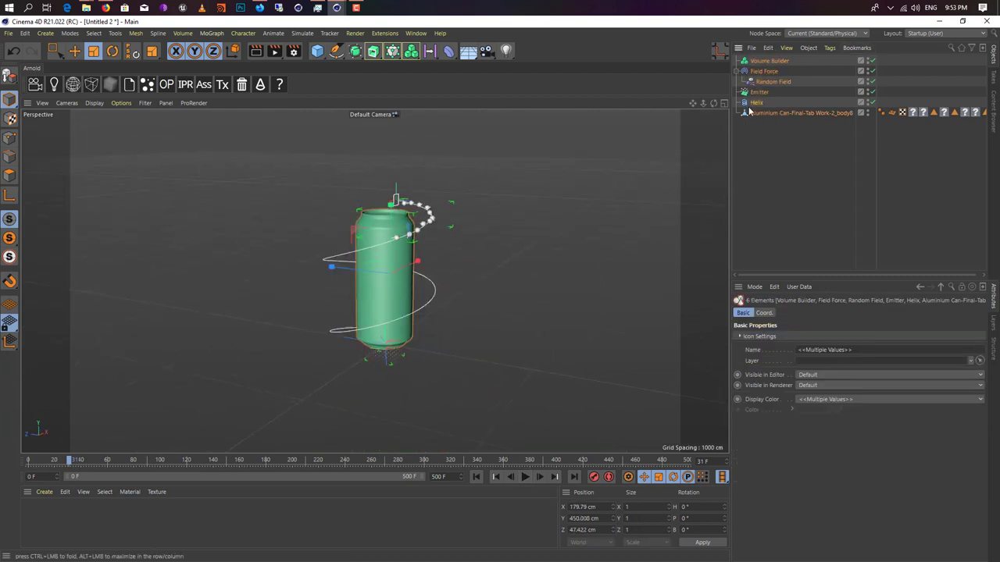
drag(765, 120, 749, 72)
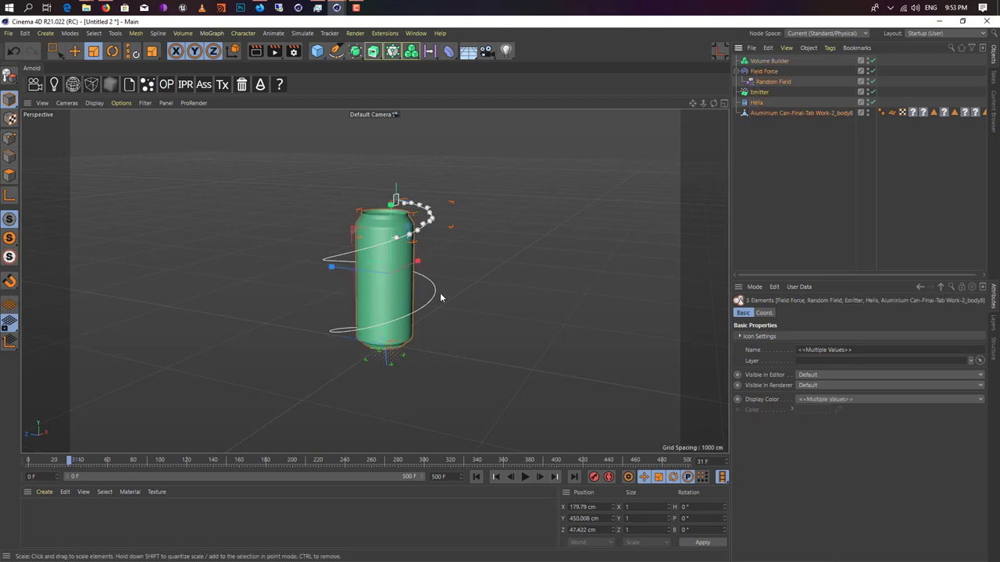
key(t)
drag(494, 225, 286, 389)
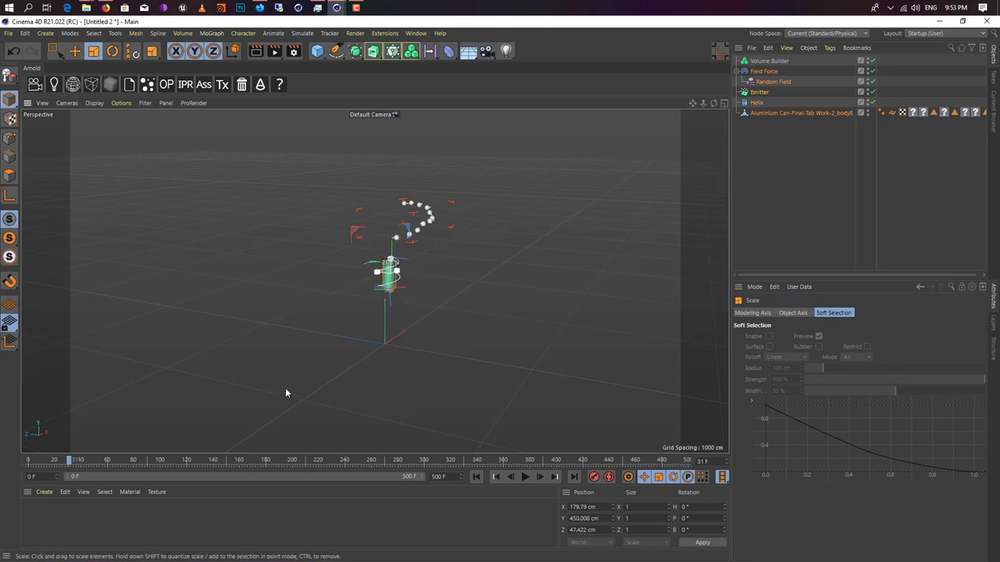
key(s)
alt+drag(391, 264, 386, 305)
alt+right_drag(386, 305, 401, 336)
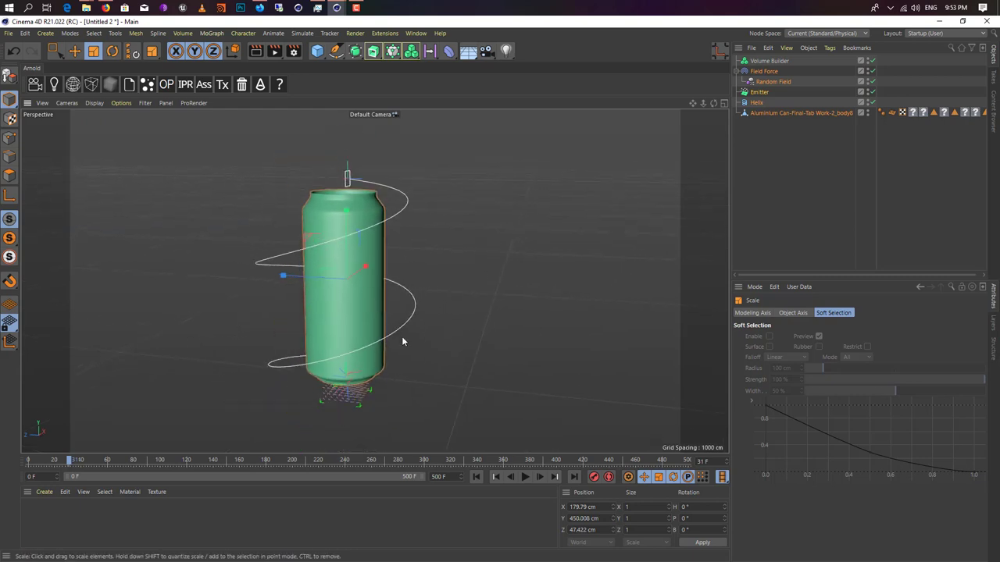
alt+drag(402, 335, 422, 391)
click(478, 477)
click(525, 477)
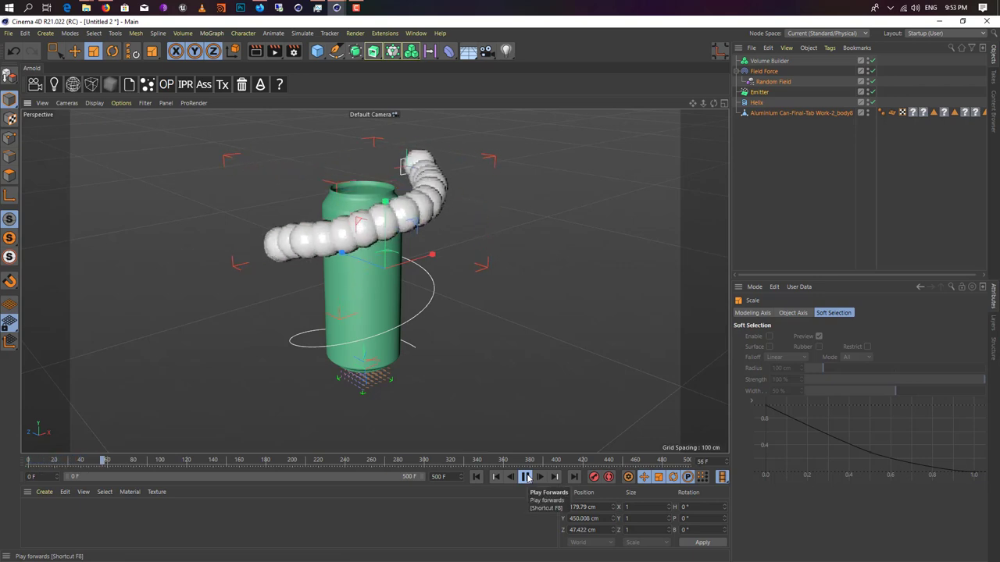
Stop playback, scale the selected objects up slightly, and briefly replay the simulation from the start
click(525, 478)
drag(415, 346, 511, 275)
click(476, 477)
click(526, 476)
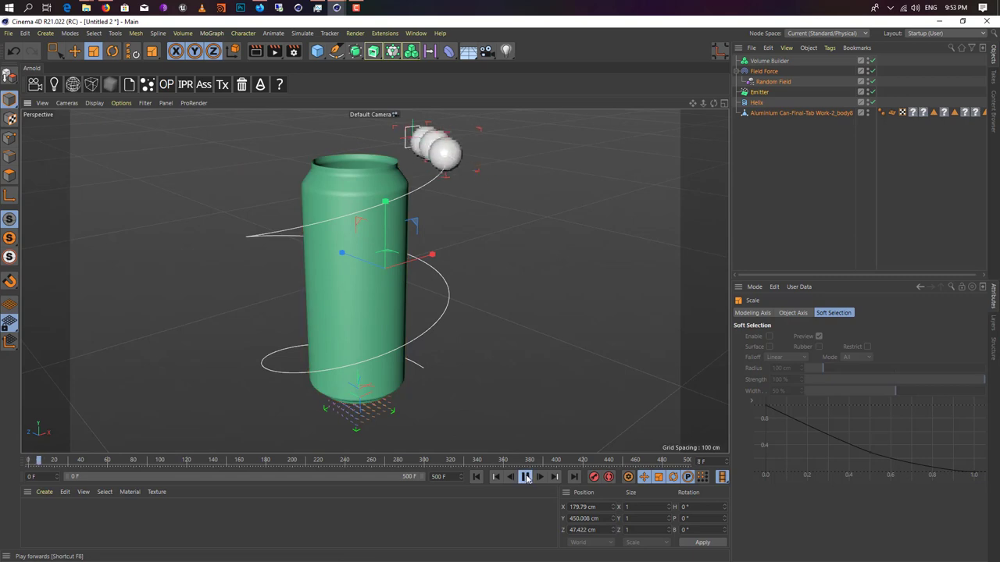
click(526, 477)
Scale the selected objects down to about 84% and replay the simulation to check the spiral around the can
drag(489, 384, 456, 422)
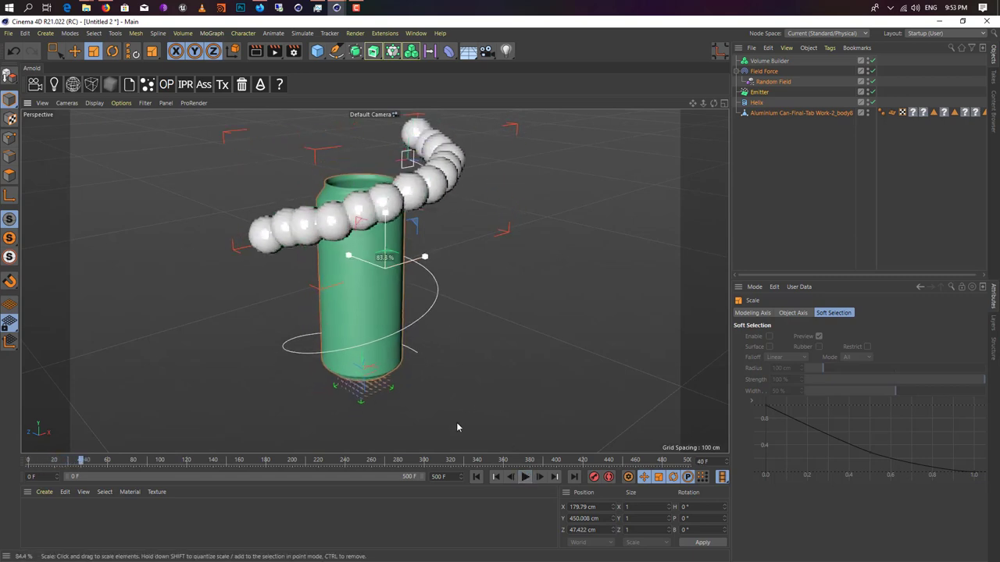
click(477, 477)
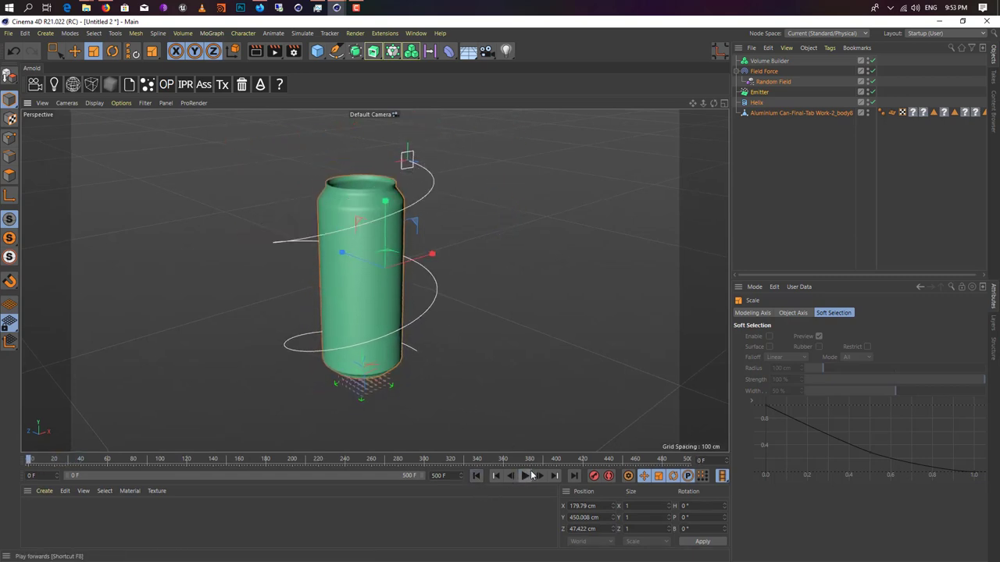
click(525, 476)
alt+drag(474, 386, 411, 337)
alt+middle_drag(411, 337, 416, 293)
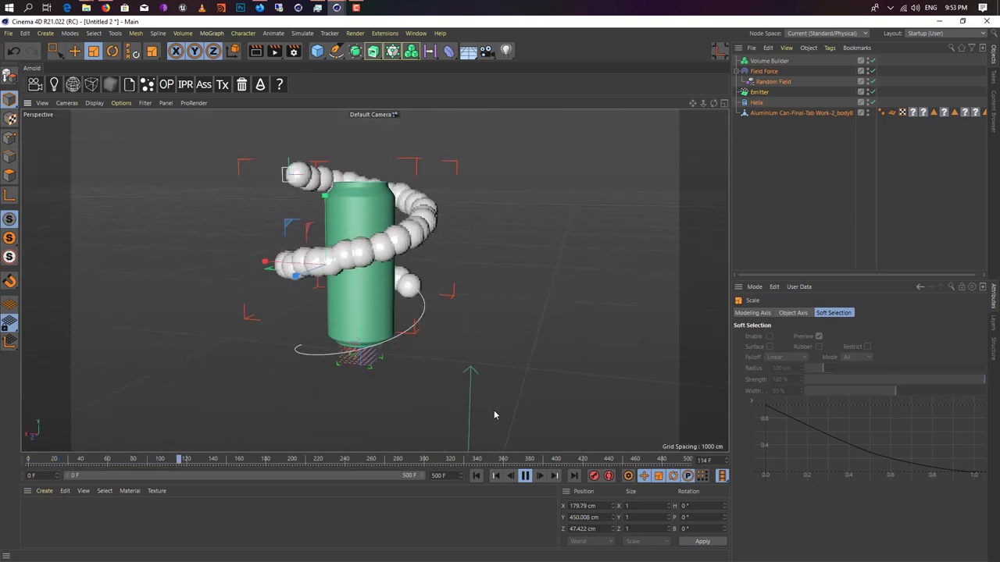
click(525, 476)
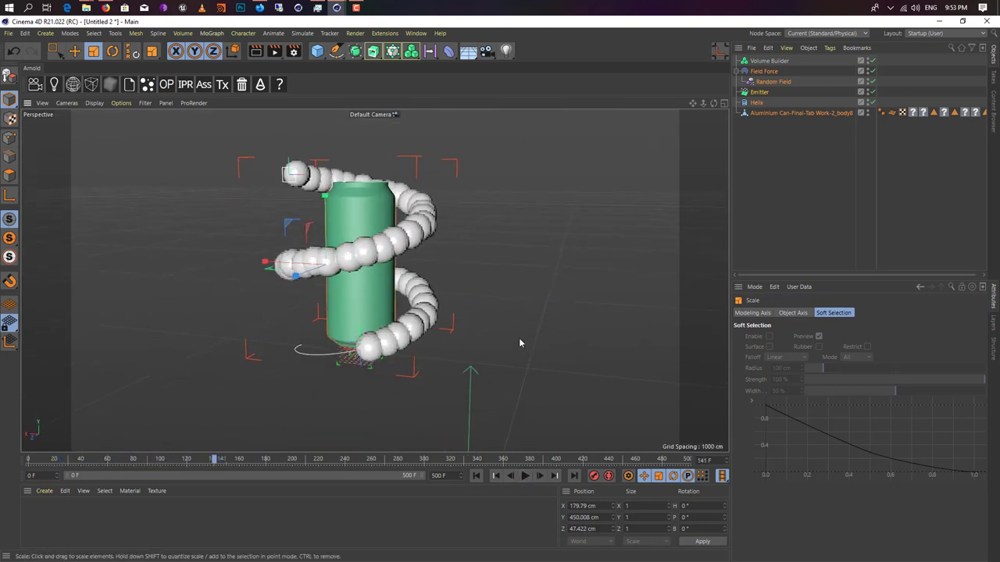
Add an SDF Smooth filter to the Volume Builder and examine the smoothed spiral from several angles
click(777, 61)
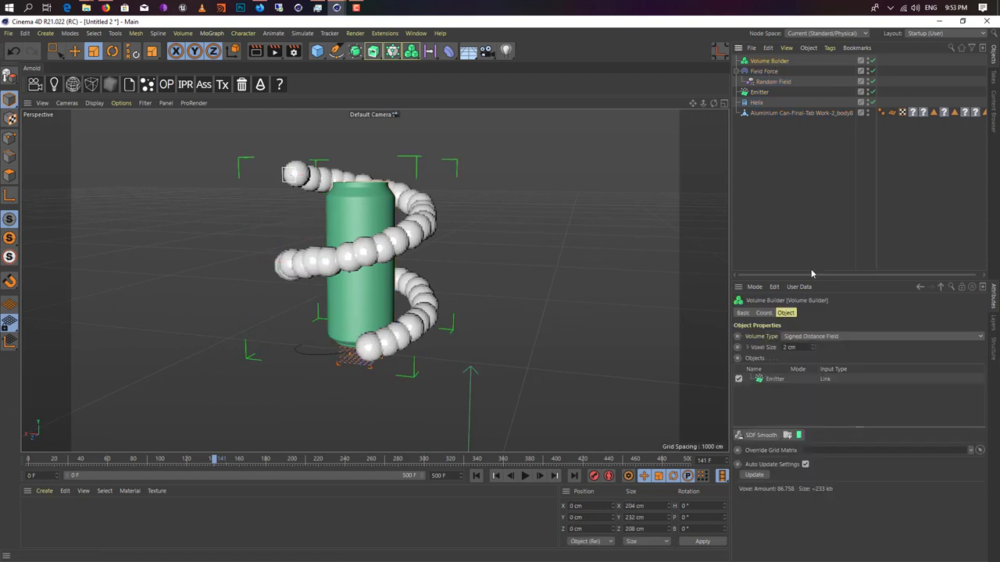
click(758, 436)
alt+drag(413, 239, 379, 296)
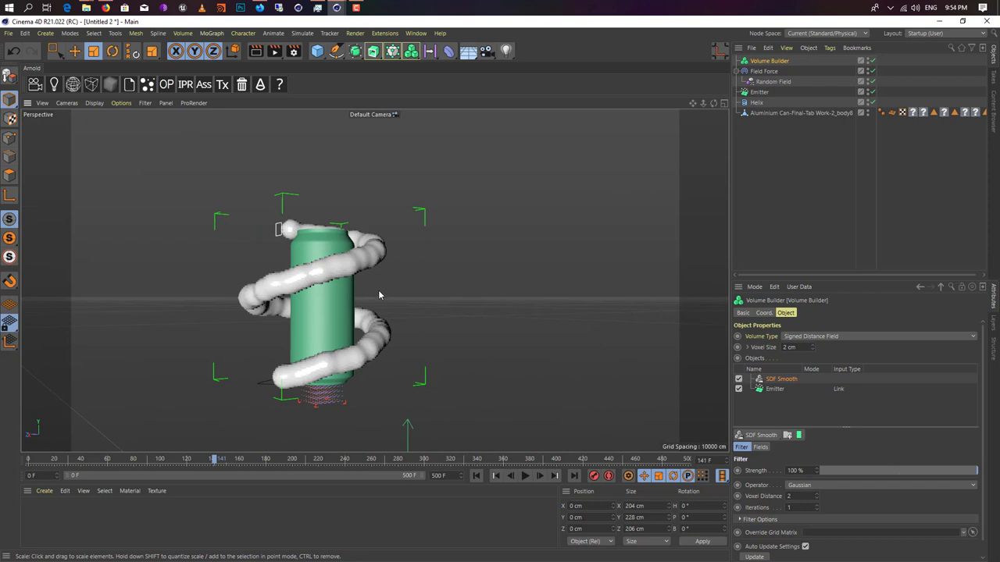
alt+drag(348, 243, 277, 254)
mouse_move(370, 202)
alt+middle_down()
mouse_move(385, 182)
mouse_move(370, 202)
mouse_move(388, 193)
alt+middle_up()
scroll(351, 210, up, 1)
scroll(388, 193, up, 1)
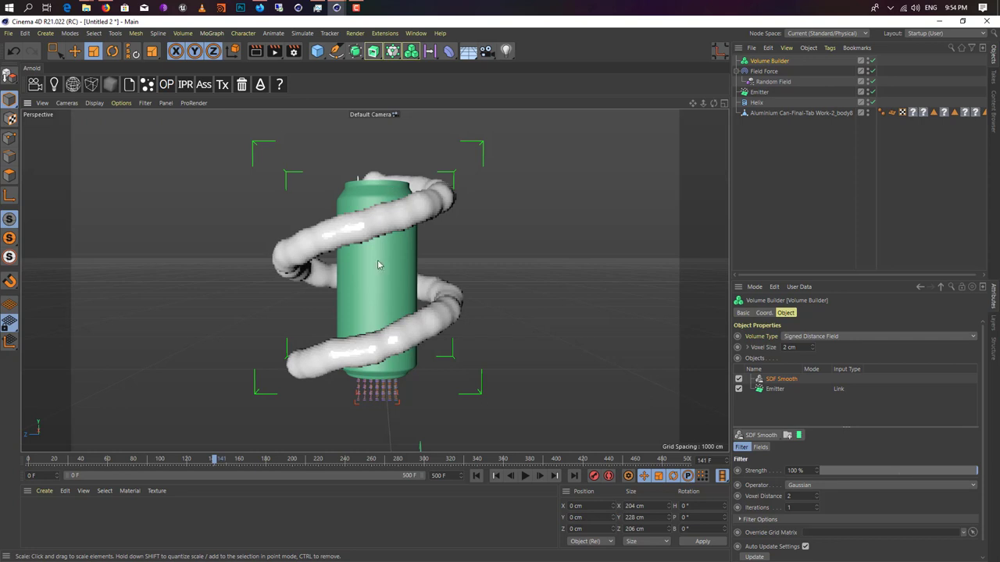
alt+drag(422, 313, 395, 311)
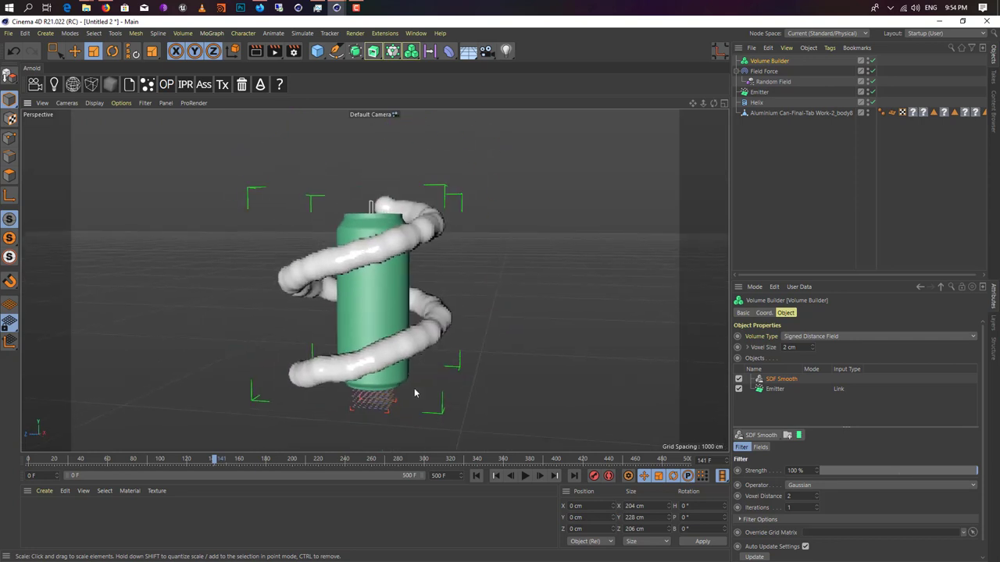
Enable the Random Field layer in the Field Force, replay the simulation, and disable the layer again
click(770, 73)
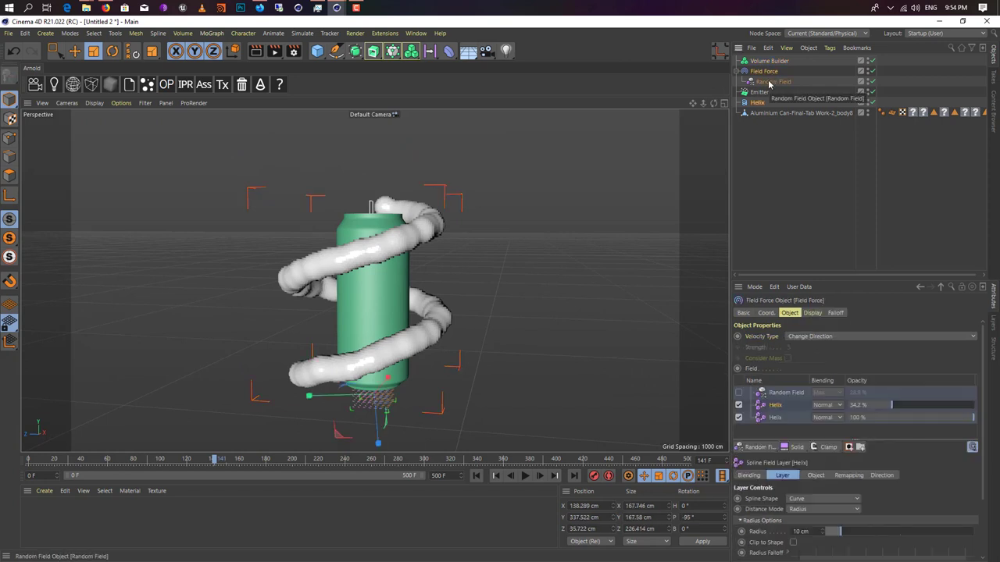
click(739, 393)
click(476, 476)
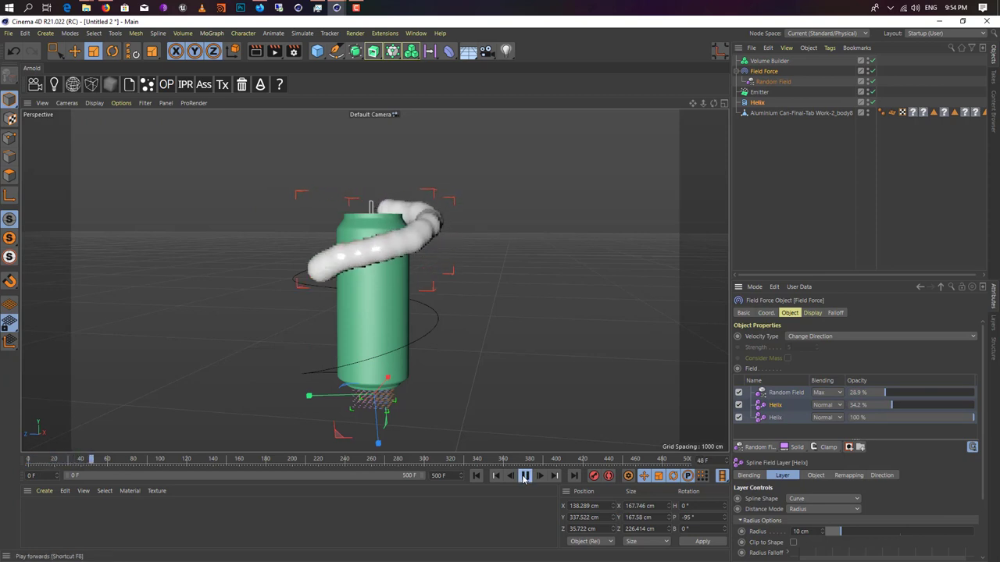
click(739, 394)
Disable the 34.2% Helix layer in the Field Force and replay the simulation to inspect the looser spiral
click(739, 405)
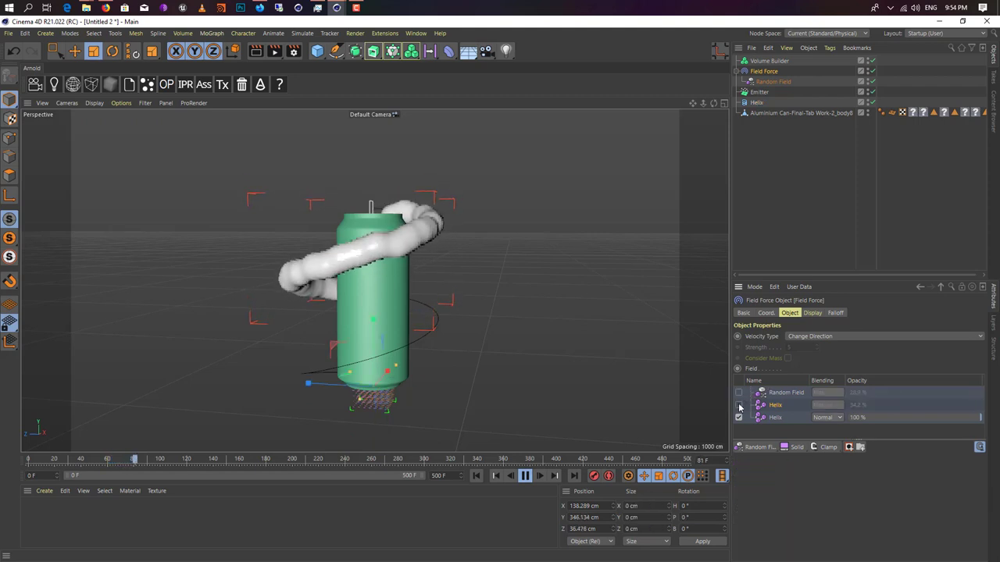
alt+drag(457, 331, 388, 334)
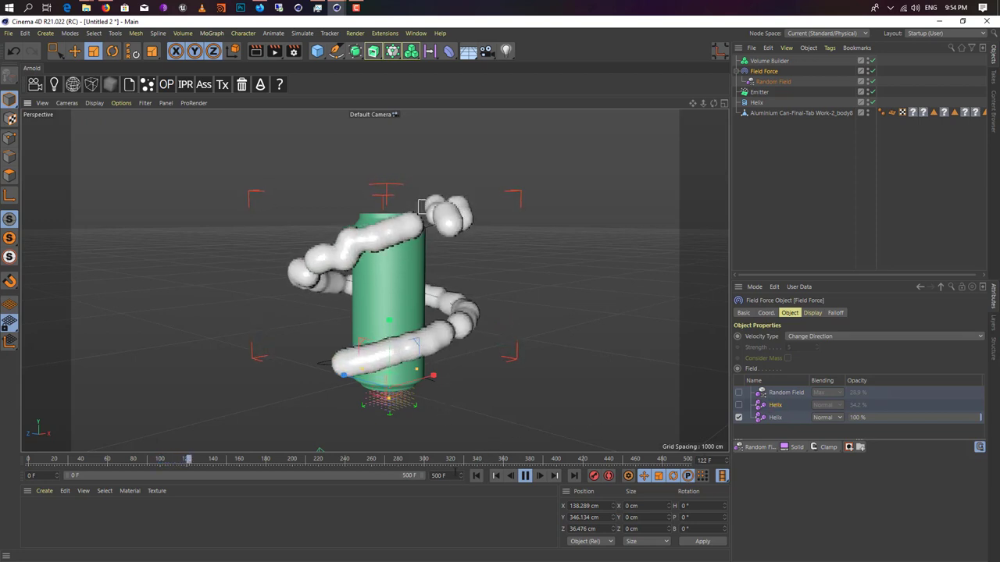
click(477, 476)
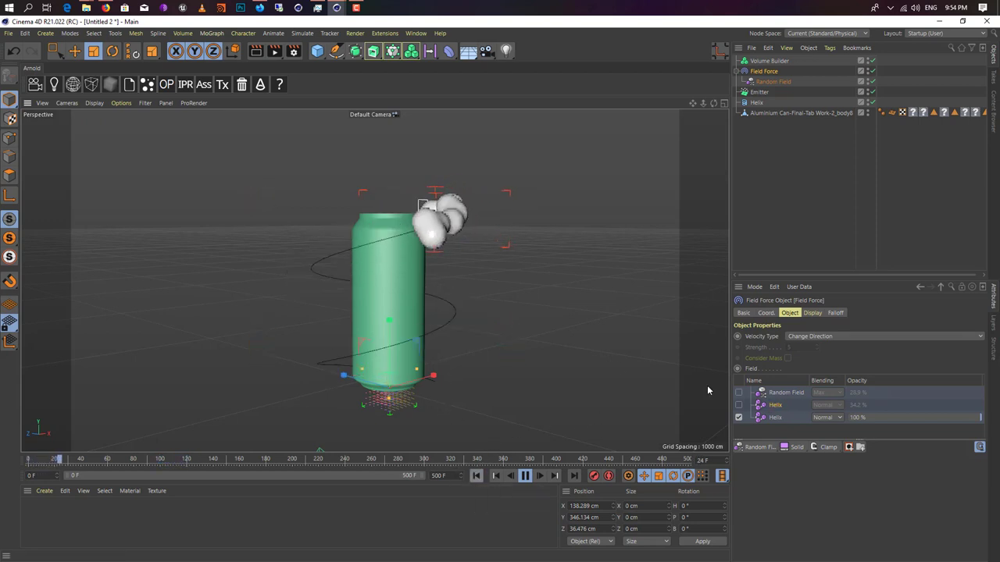
alt+drag(498, 312, 382, 336)
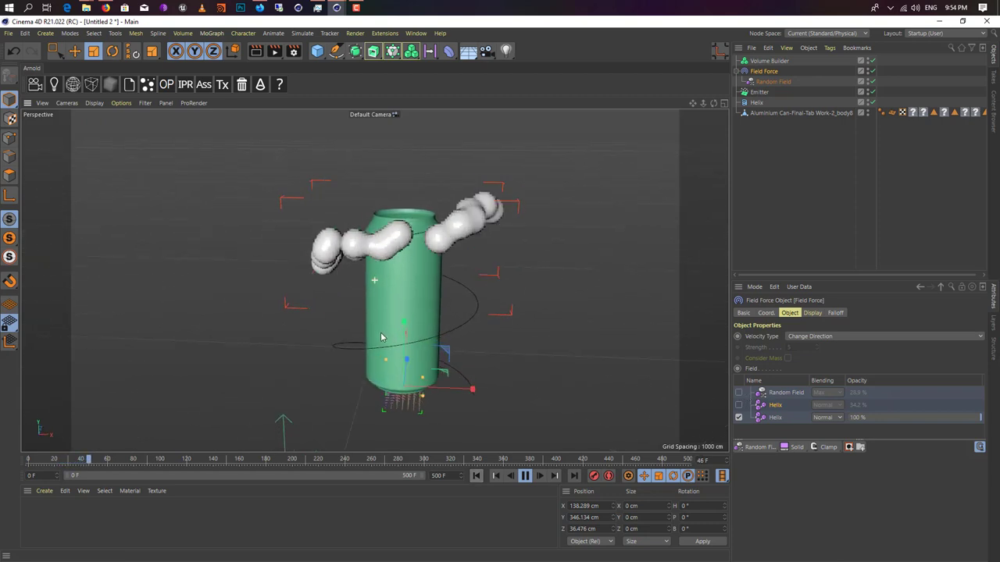
click(524, 476)
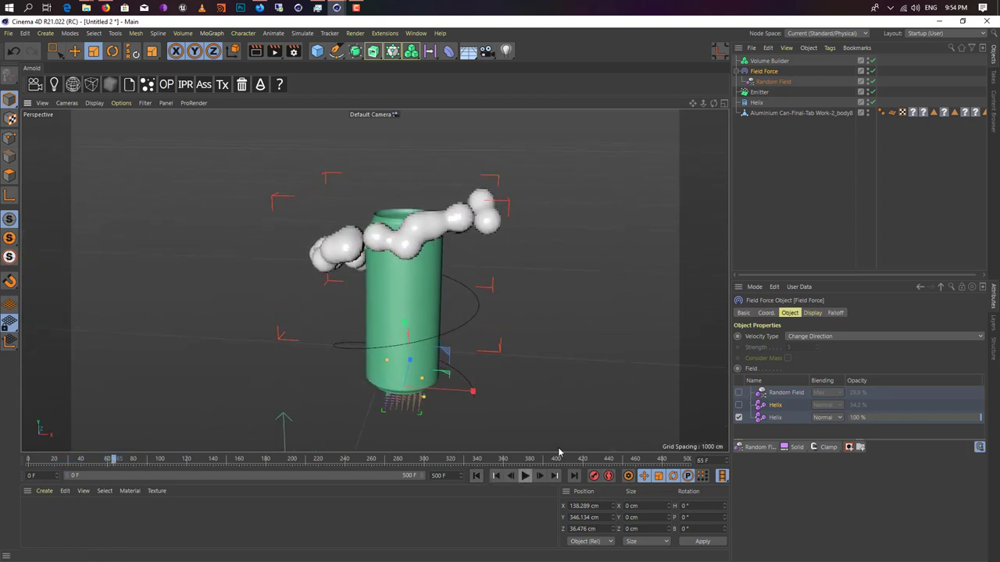
Set the Emitter's particle Speed to 5000 cm and replay the simulation from frame 0
click(760, 92)
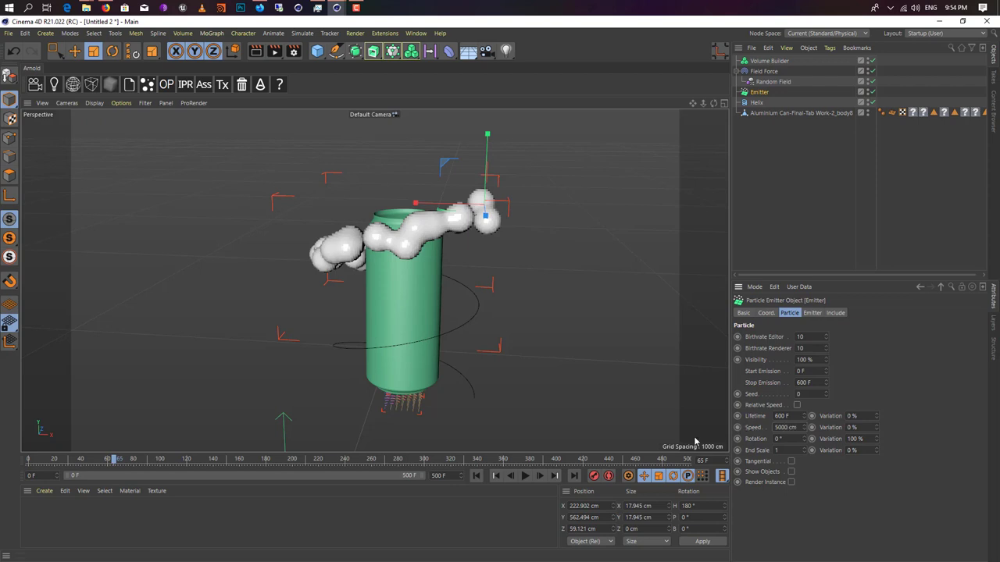
click(477, 476)
click(525, 475)
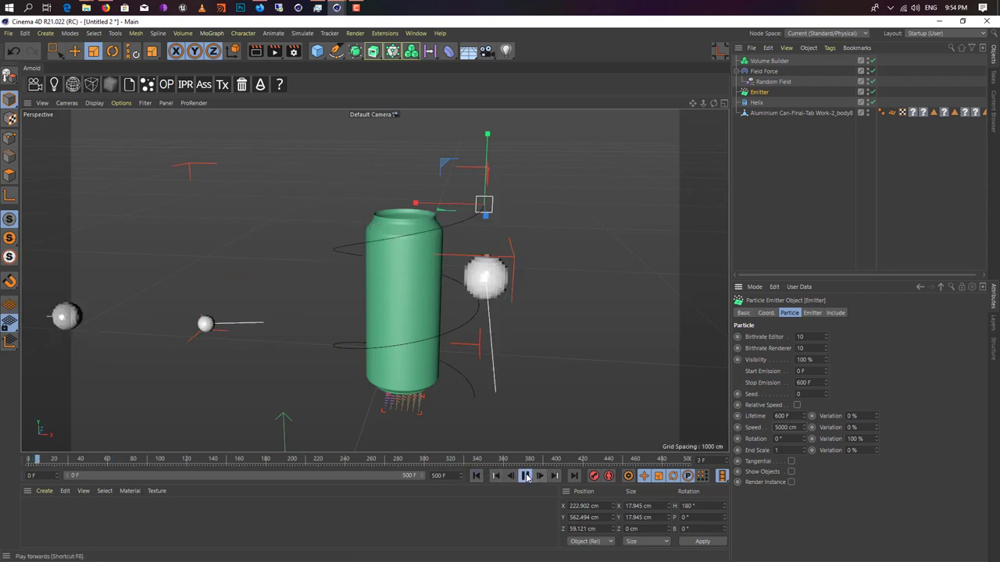
Set the Emitter's particle Speed to 150 cm and replay the simulation while viewing the can from above
drag(799, 428, 692, 440)
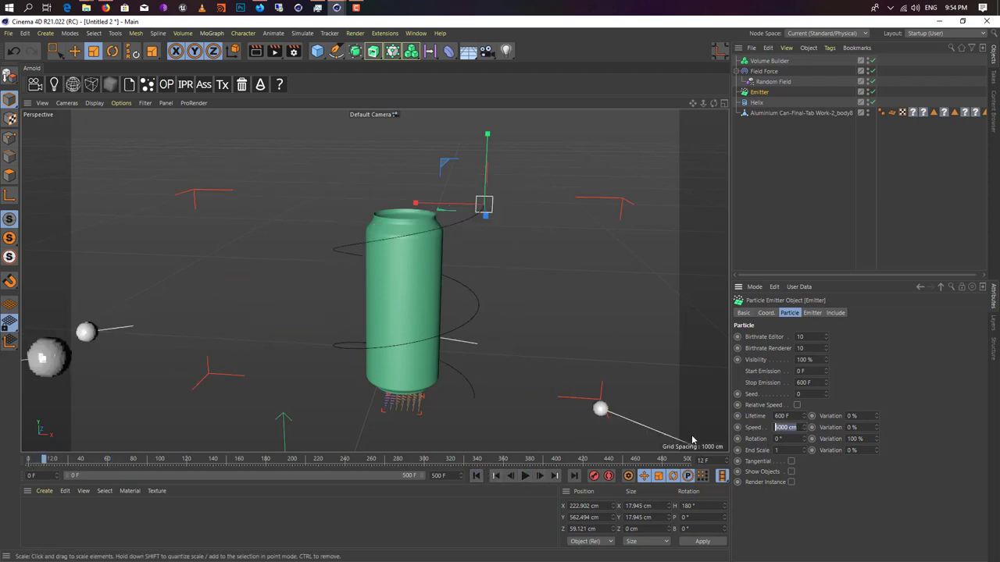
text(15)
click(476, 475)
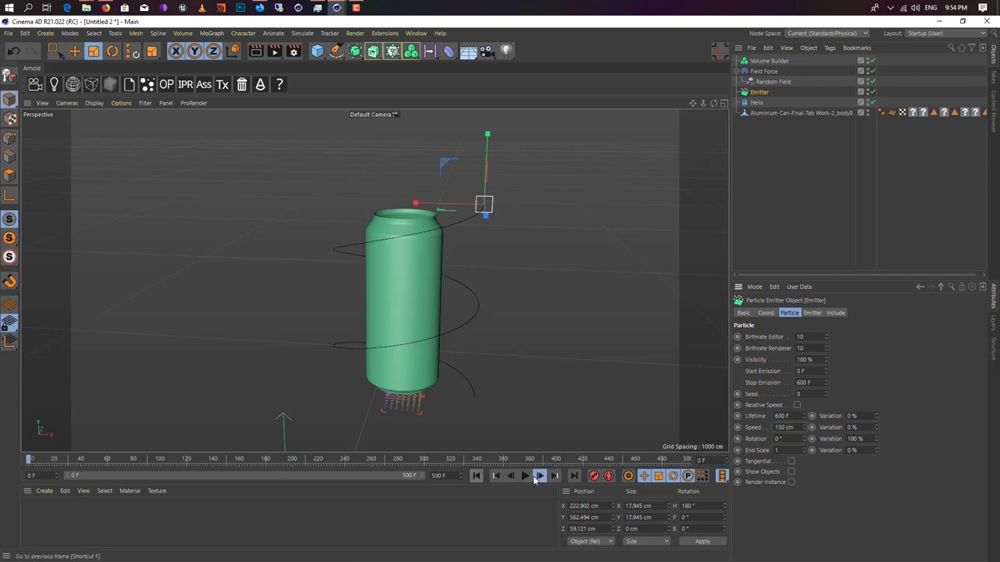
click(525, 475)
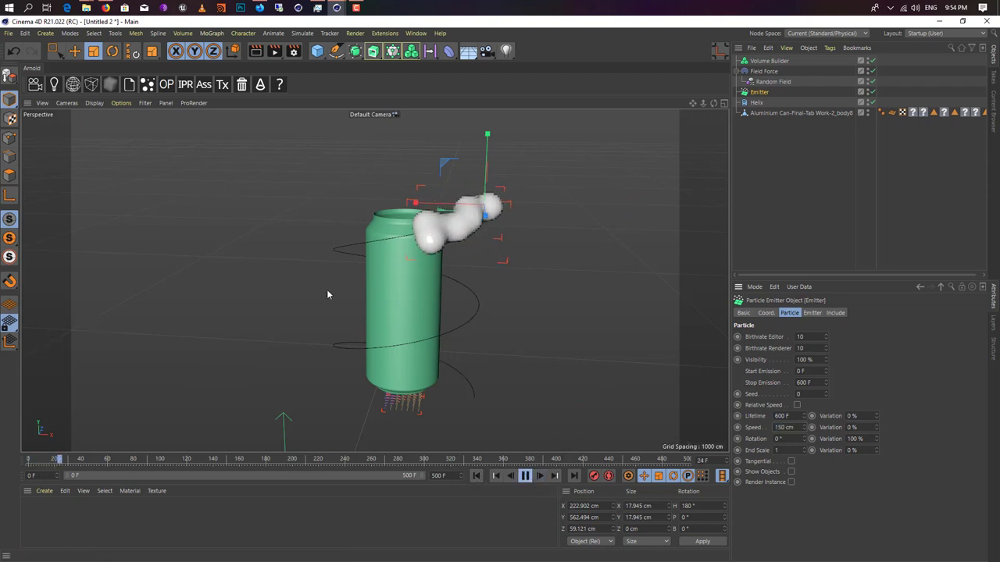
alt+drag(374, 280, 532, 443)
click(525, 476)
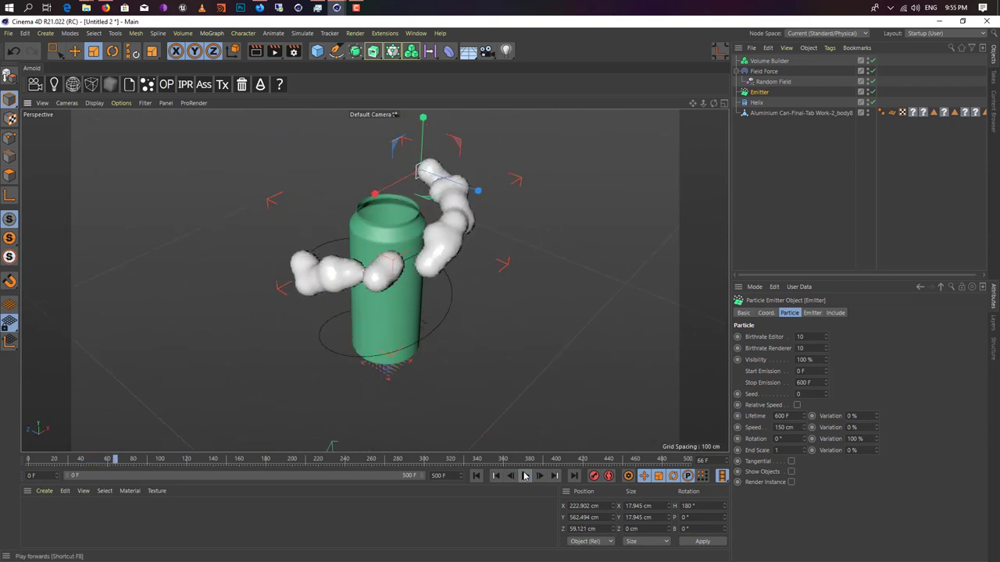
Re-enable the 34.2% Helix layer in the Field Force and replay the simulation to check the flow around the can
click(765, 99)
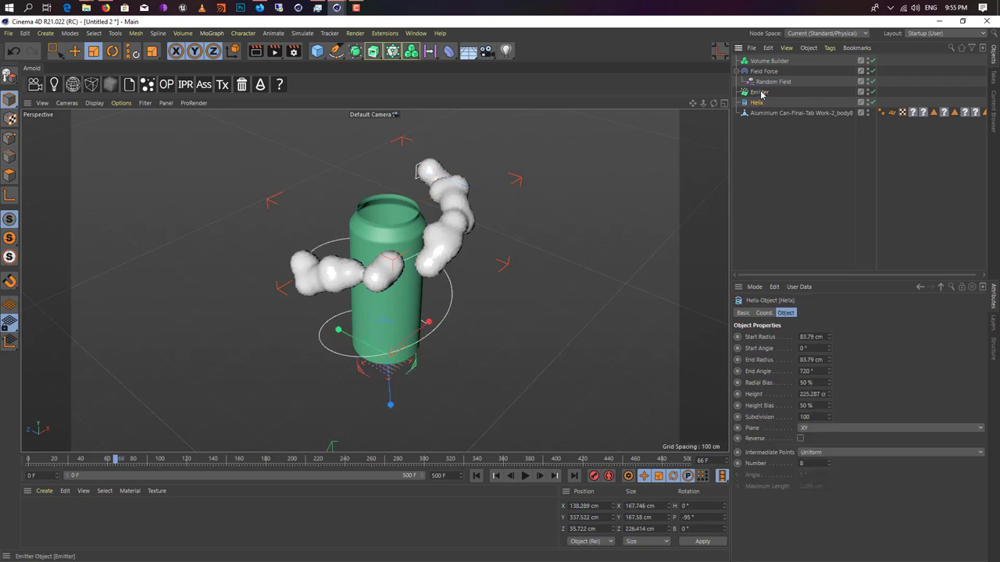
click(768, 61)
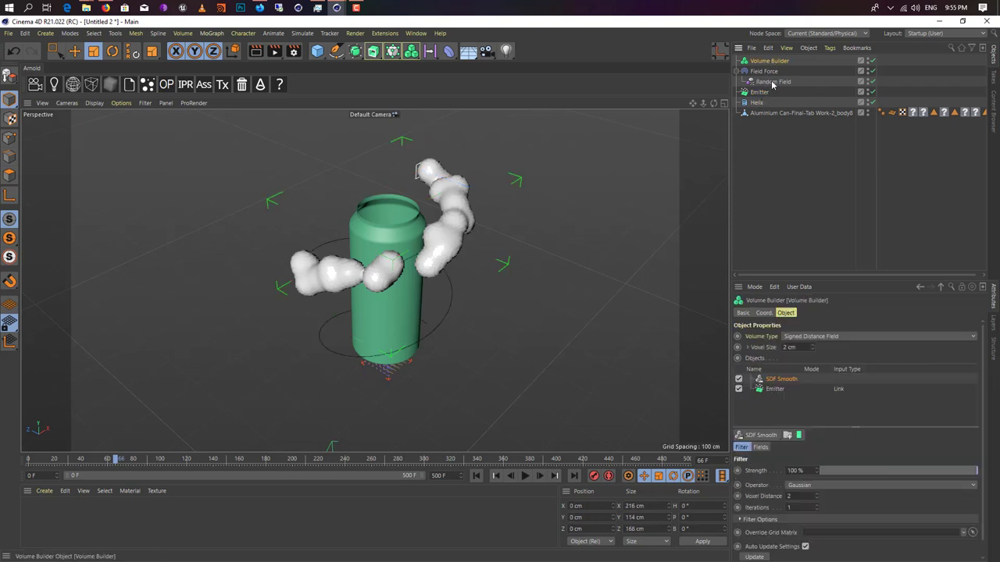
click(767, 71)
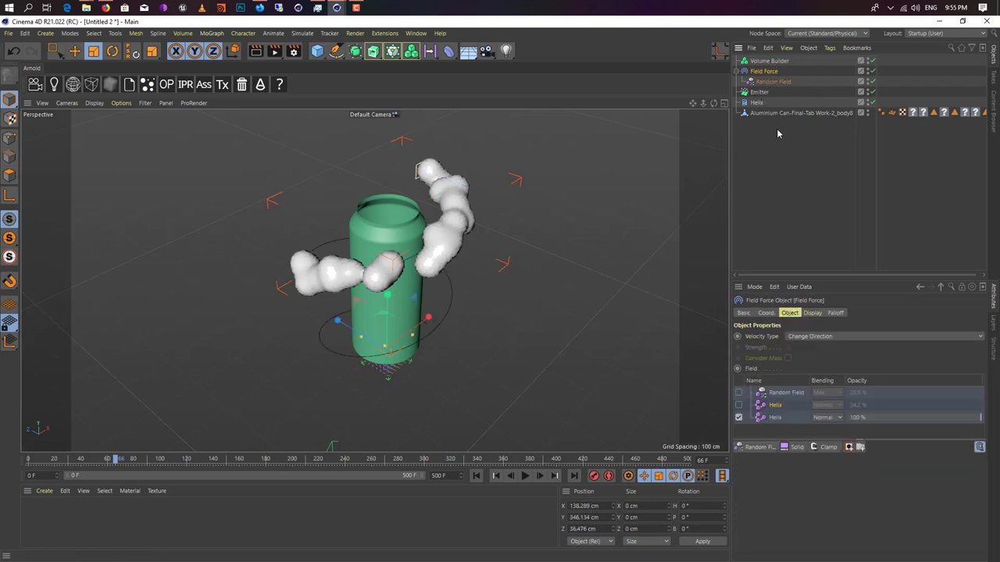
click(739, 405)
click(476, 475)
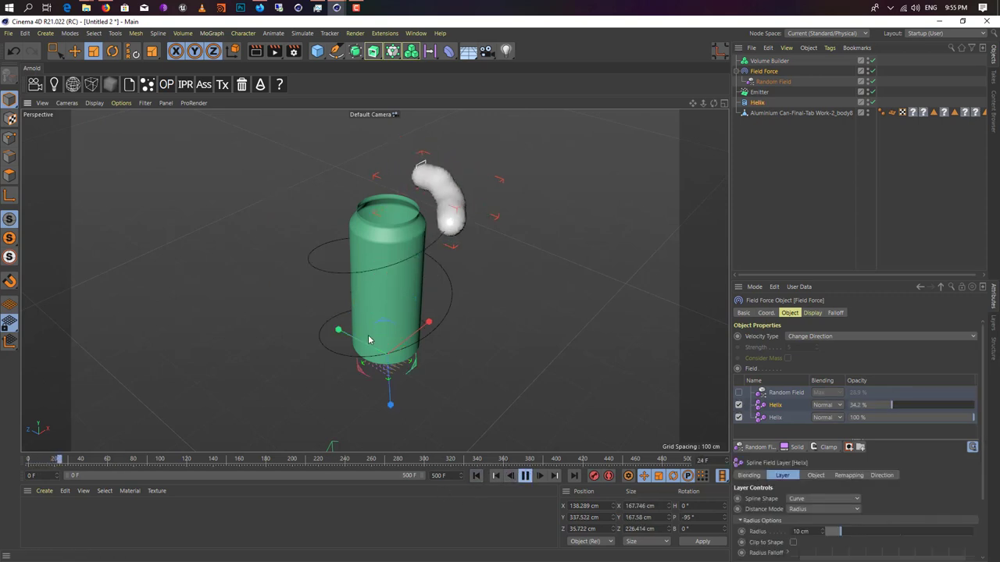
mouse_move(376, 333)
alt+mouse_down()
mouse_move(285, 338)
mouse_move(439, 279)
mouse_move(468, 339)
mouse_move(481, 272)
mouse_move(413, 239)
mouse_move(471, 241)
mouse_move(498, 428)
alt+mouse_up()
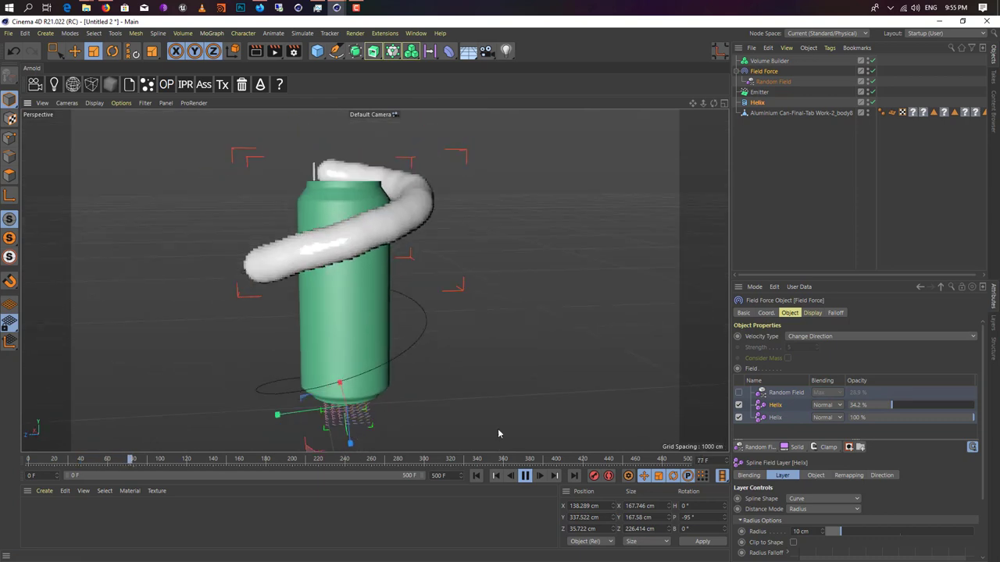
click(528, 476)
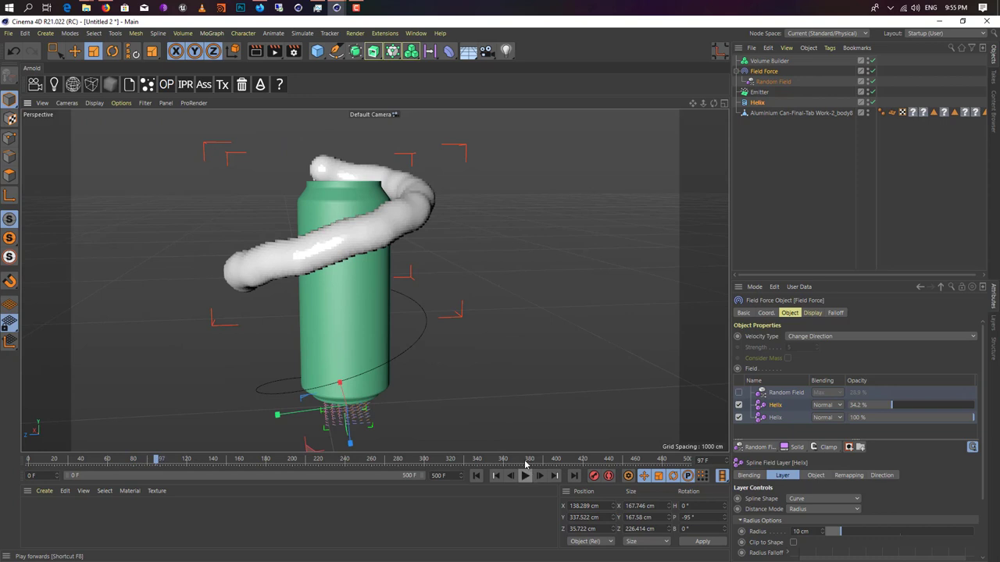
click(302, 34)
click(273, 34)
click(354, 33)
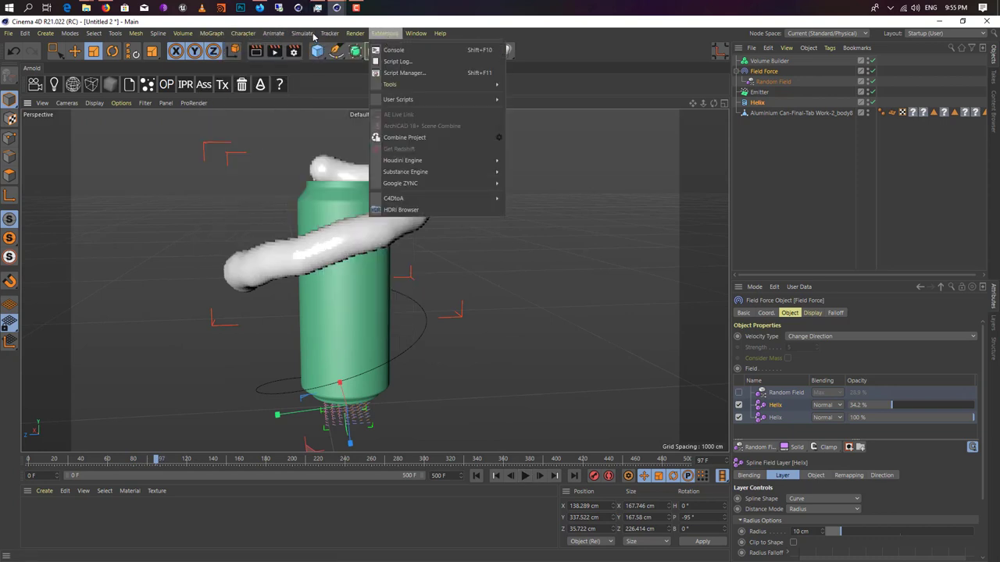
click(355, 35)
click(354, 34)
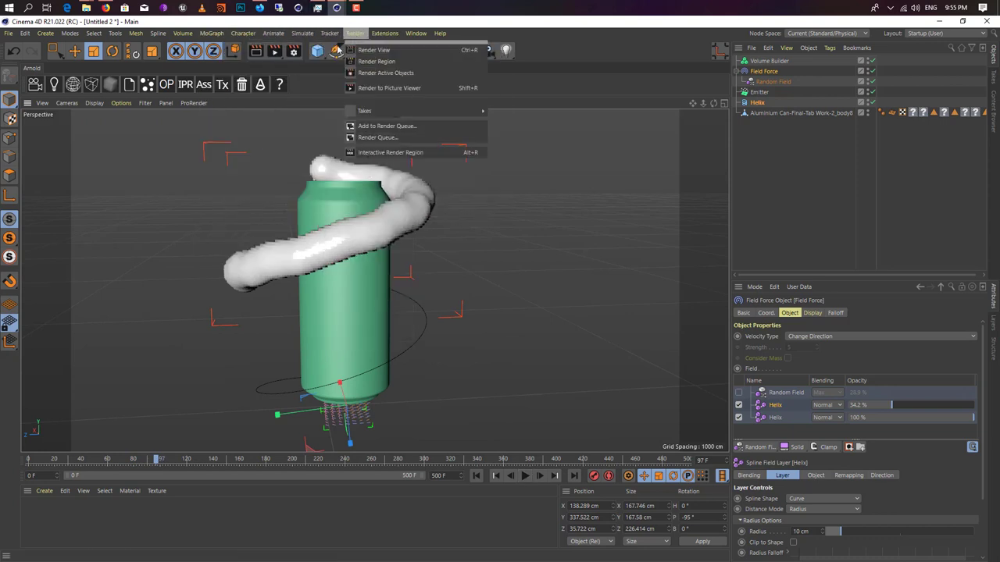
Add a Turbulence force to the scene and replay the simulation to check its effect on the stream around the can
mouse_move(297, 37)
mouse_move(338, 105)
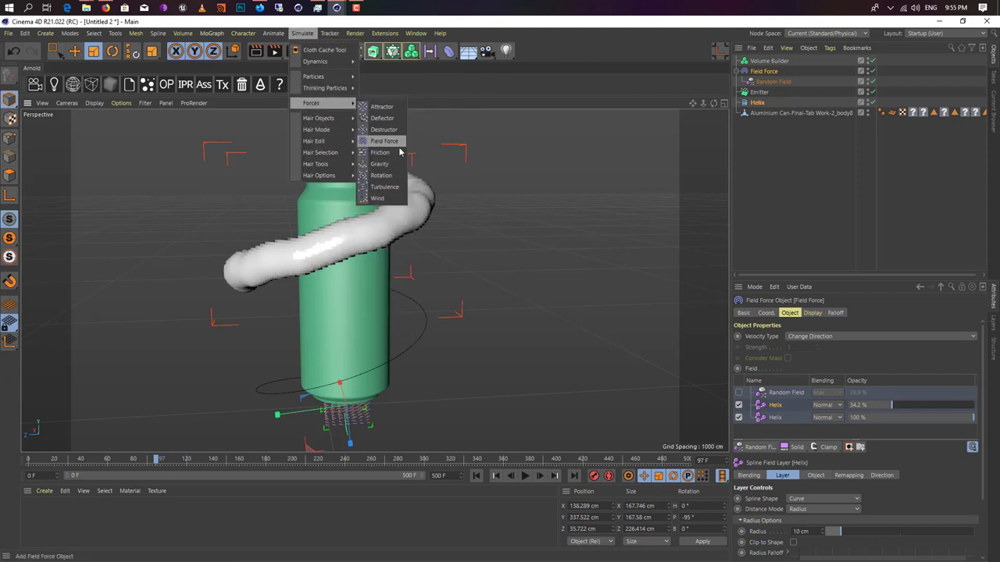
click(394, 188)
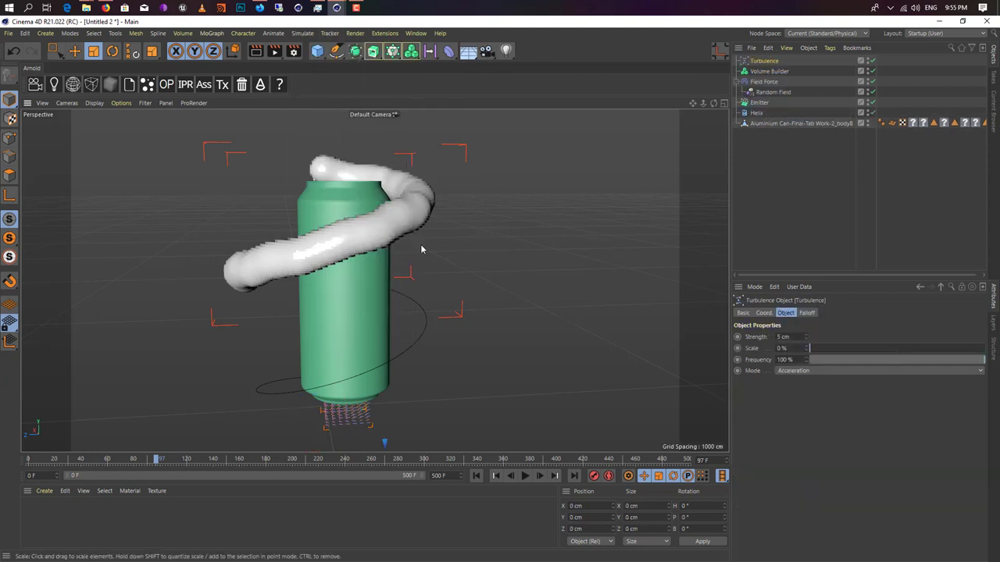
click(496, 478)
click(525, 476)
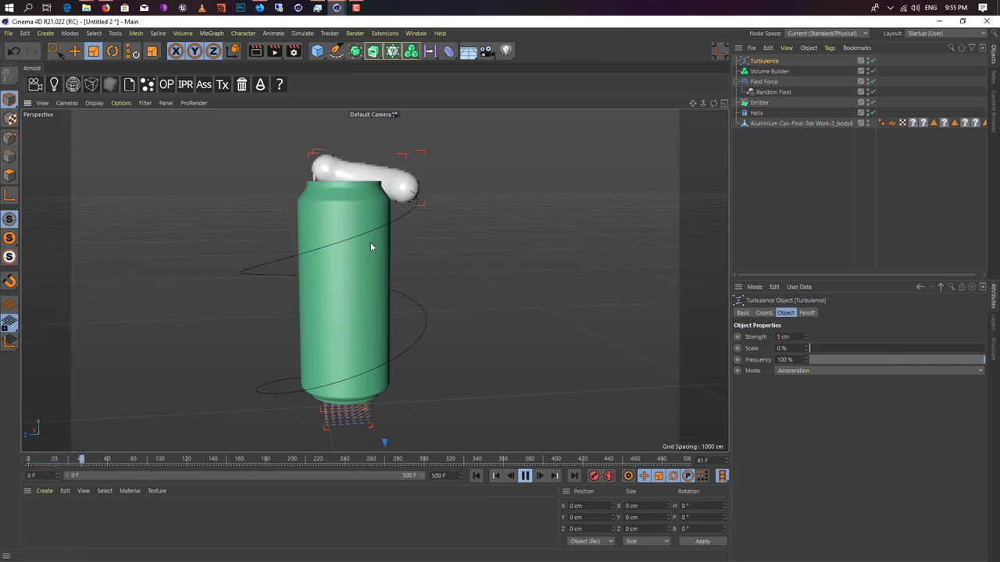
alt+drag(375, 238, 485, 312)
click(525, 477)
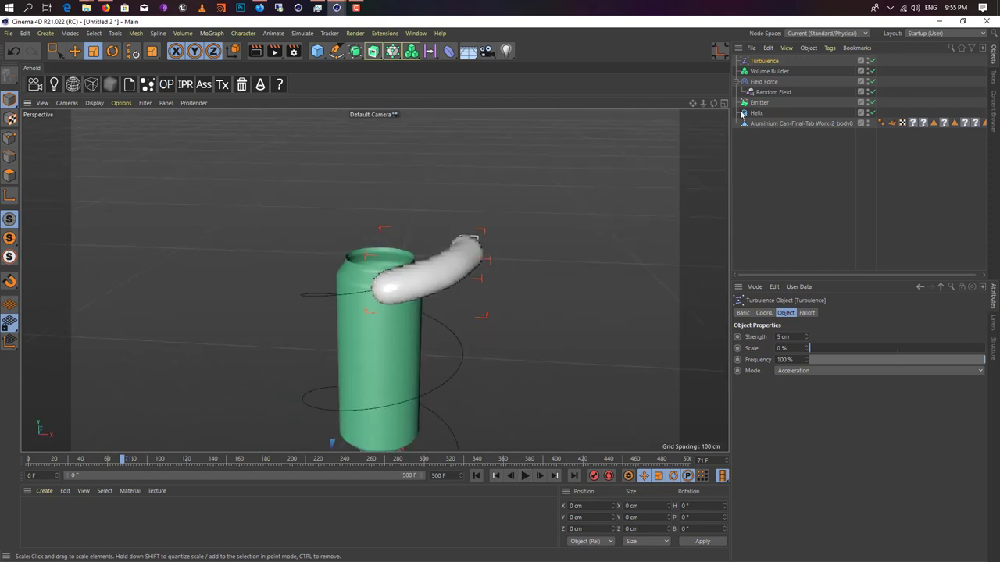
Try the Random Field as the Turbulence's falloff, replay the simulation and remove the field from the falloff
click(808, 313)
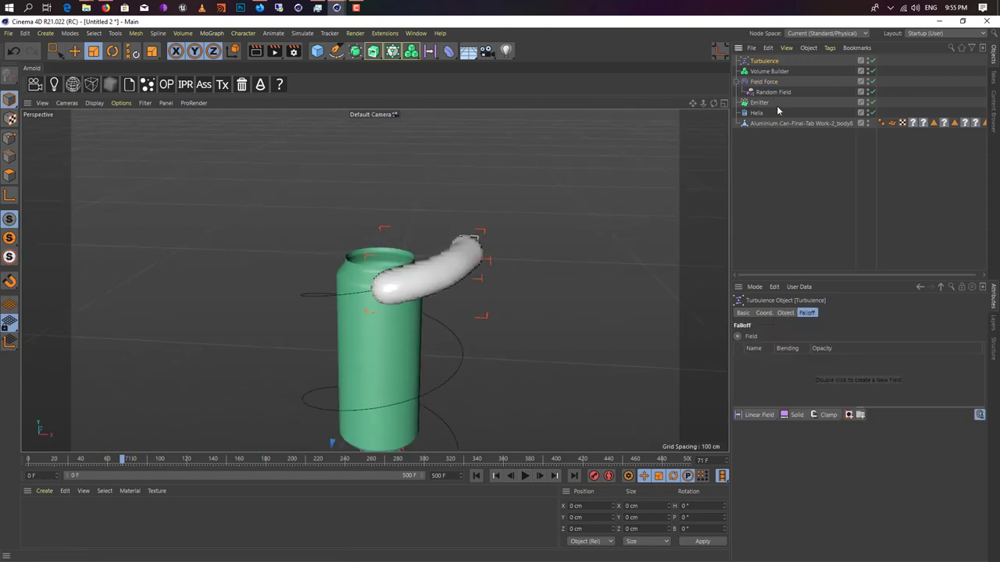
drag(787, 372, 786, 371)
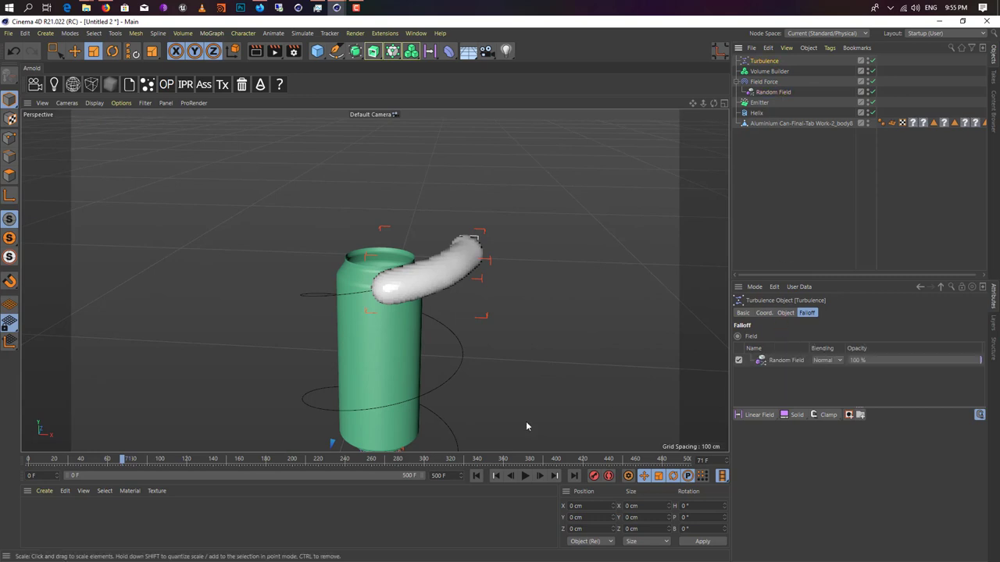
click(475, 476)
click(524, 476)
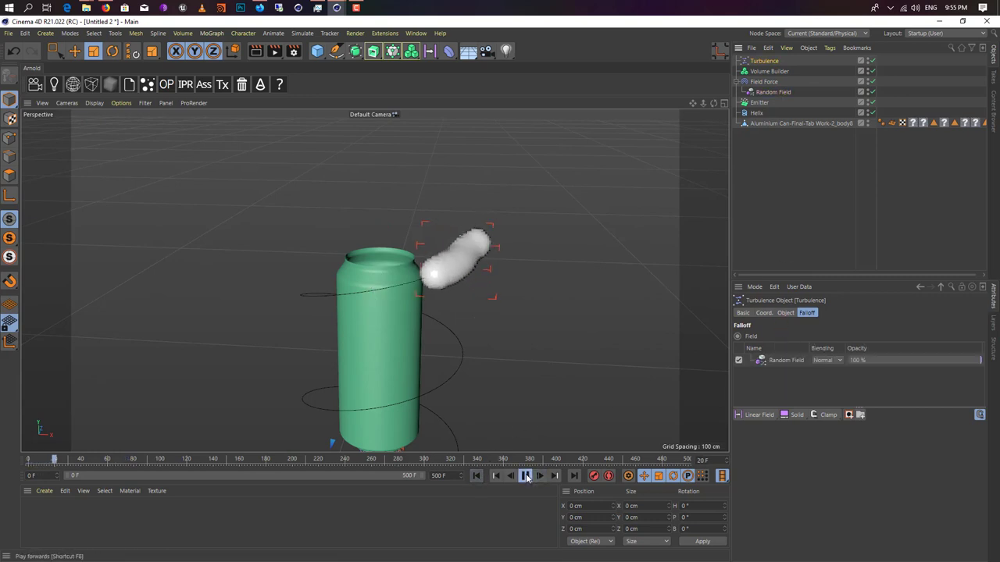
click(525, 476)
click(785, 360)
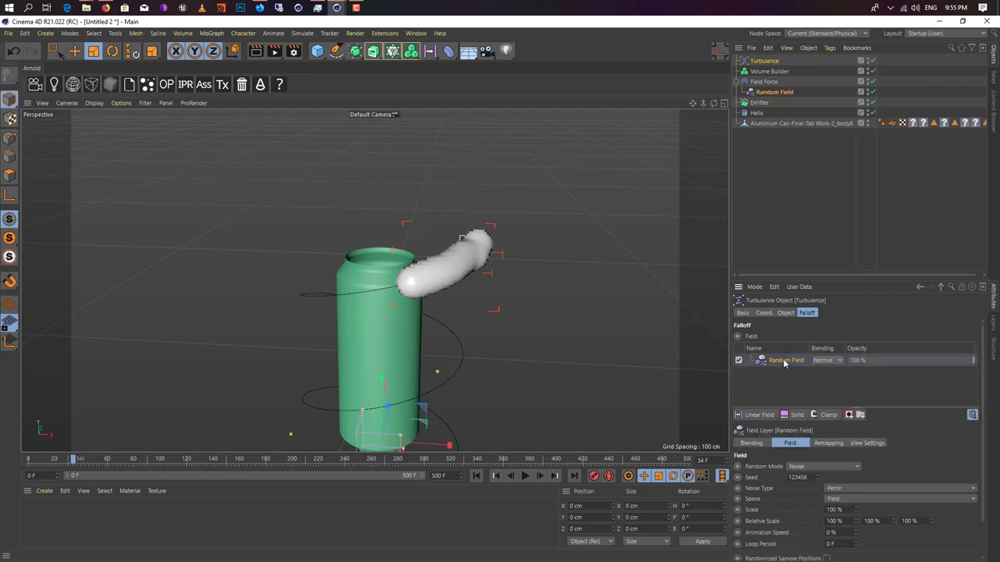
key(Delete)
Re-enable the Random Field layer in the Field Force and replay the simulation from frame 0
scroll(501, 377, down, 3)
alt+middle_drag(481, 361, 480, 309)
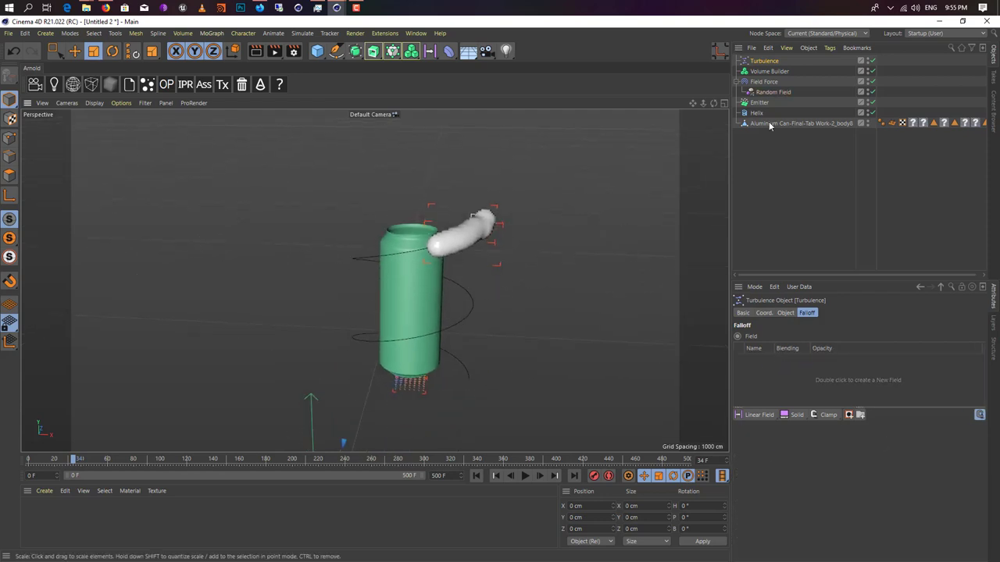
click(762, 85)
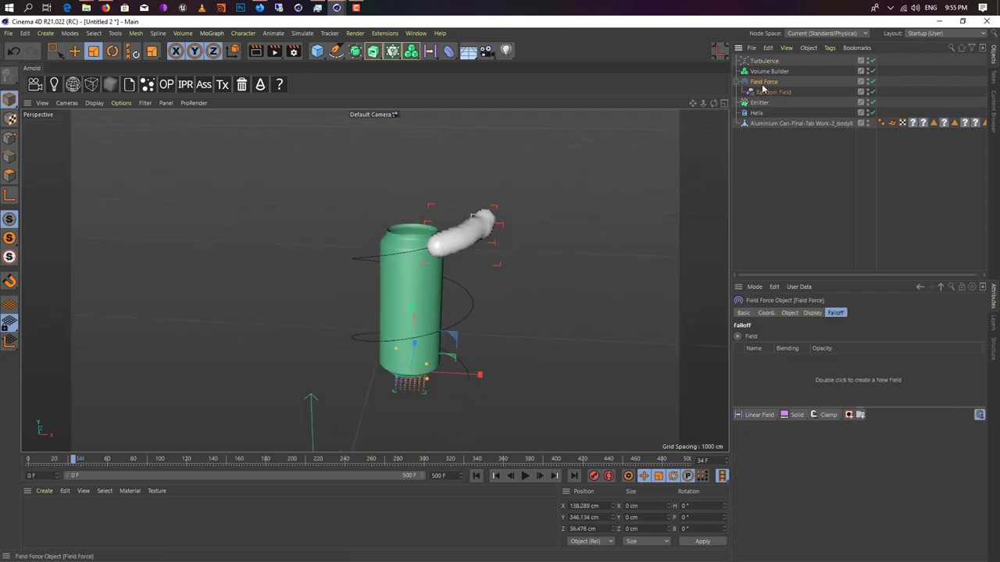
click(796, 313)
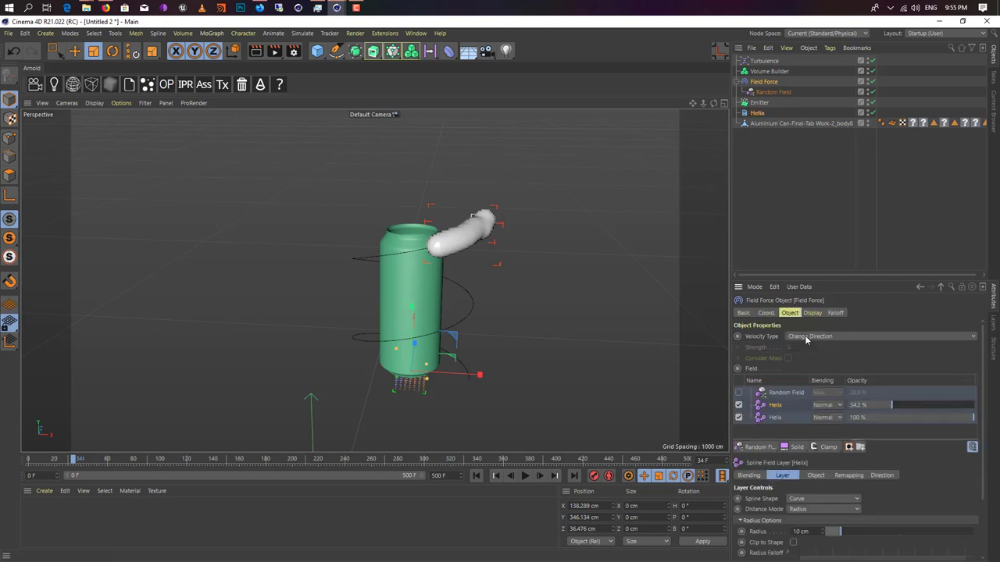
click(739, 393)
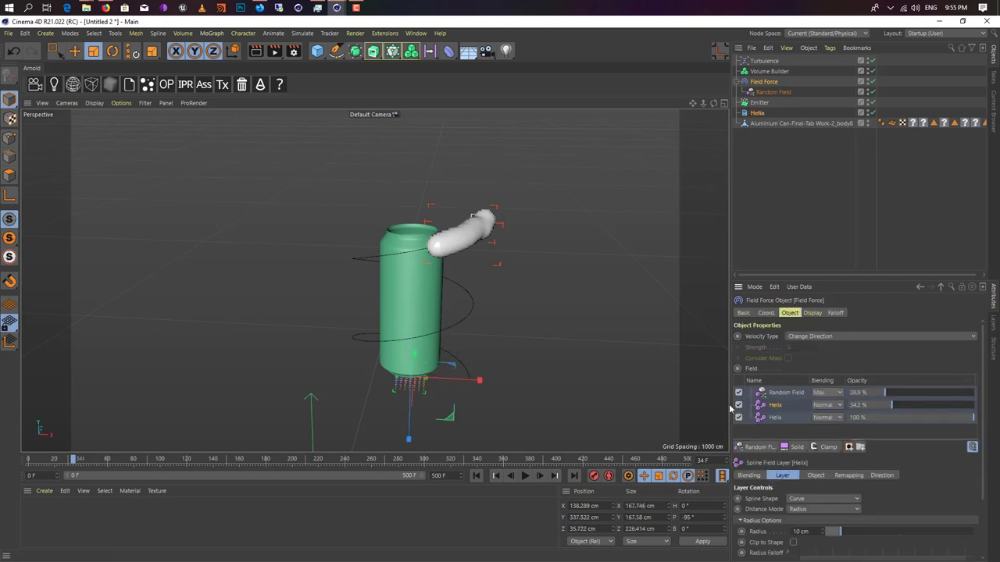
click(476, 476)
click(525, 477)
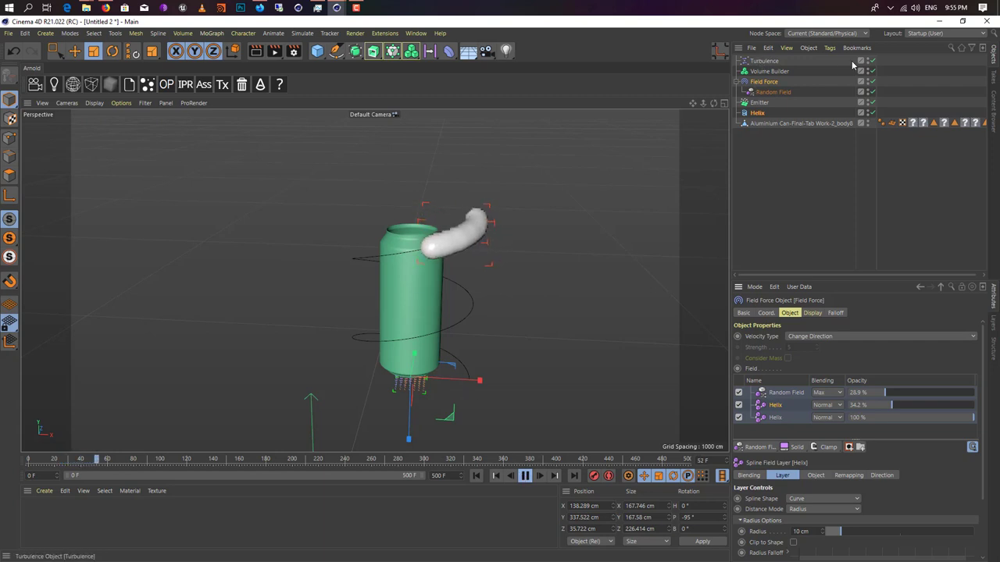
Disable the Turbulence object and replay the simulation to inspect the flow around the can
click(476, 477)
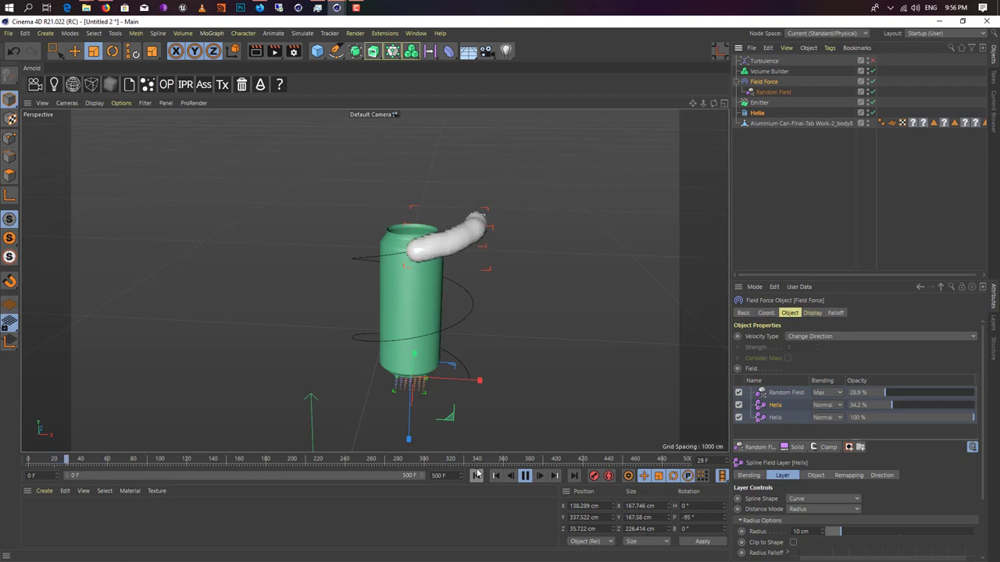
alt+drag(397, 389, 601, 362)
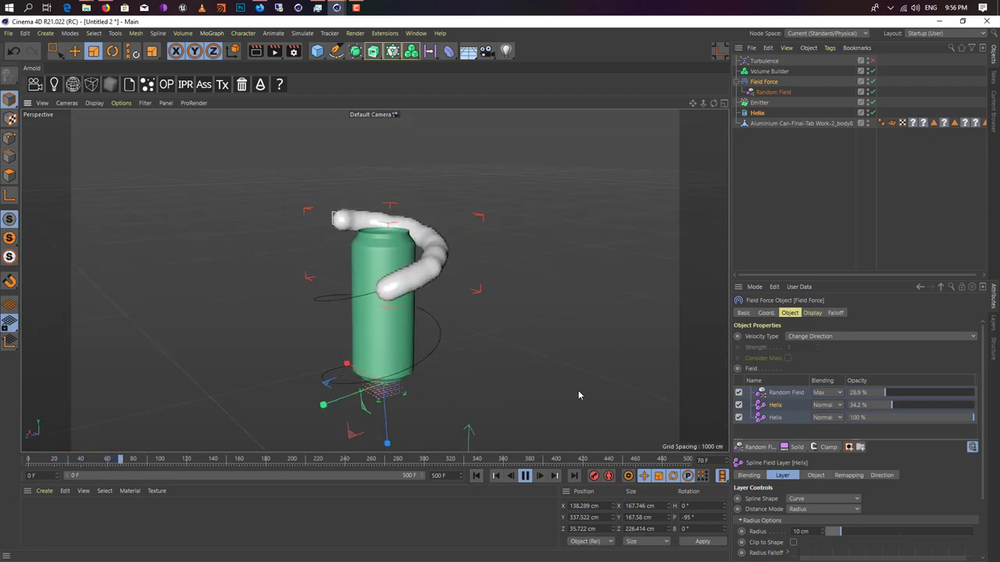
click(525, 476)
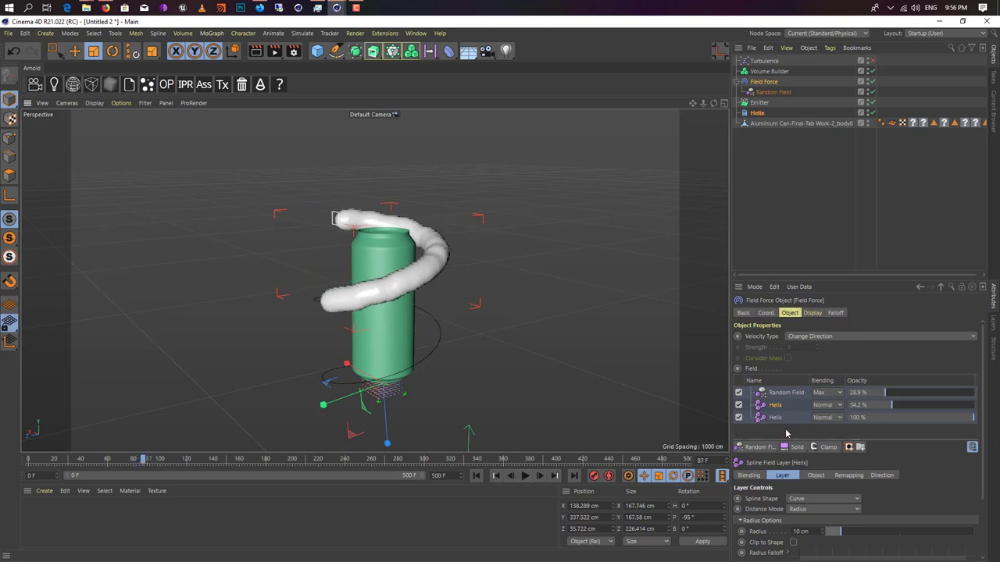
Add a Cache Layer to the Volume Builder with Animation enabled from frame 0 to 300, and cache the volume
click(778, 72)
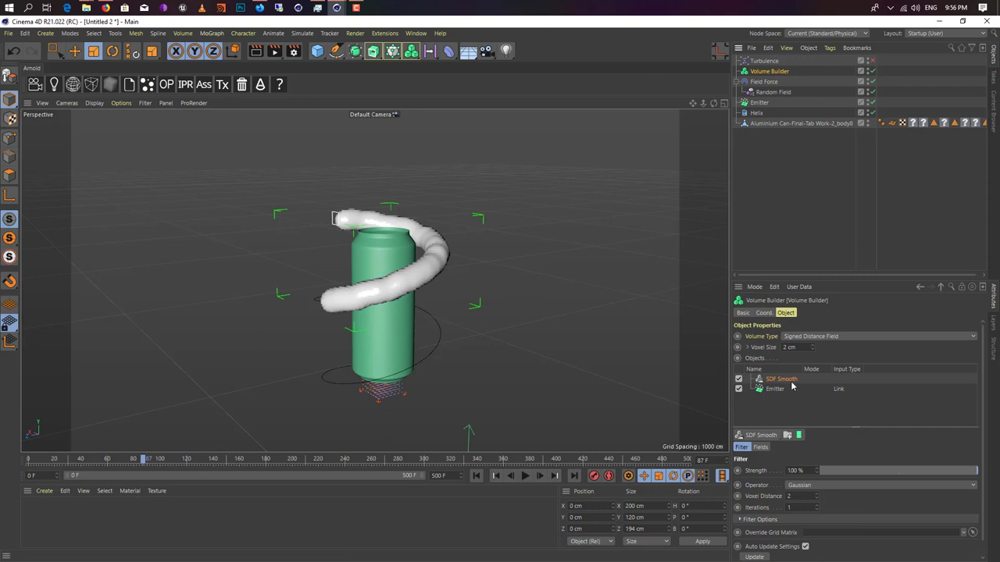
click(798, 435)
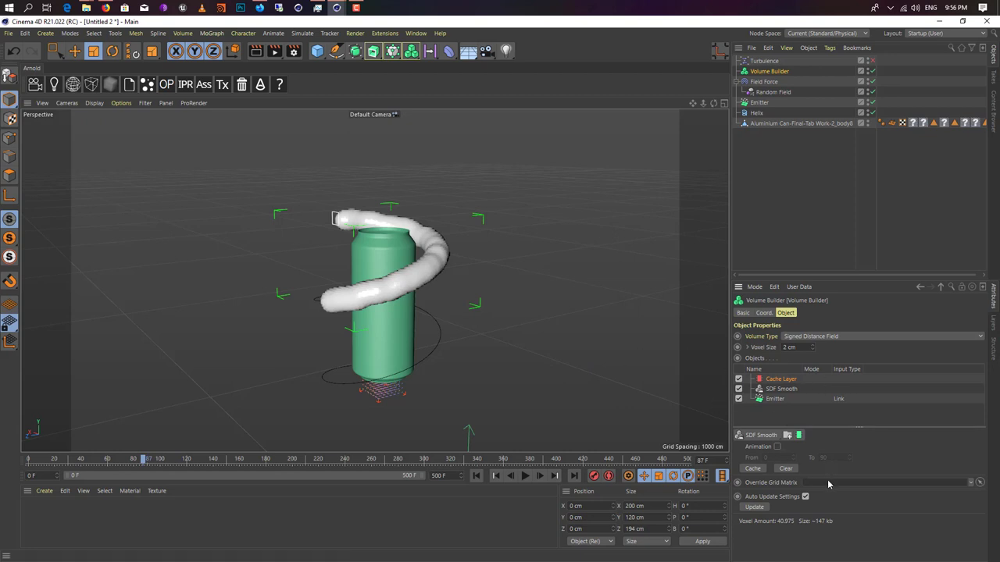
click(764, 457)
key(Tab)
text(300)
click(751, 469)
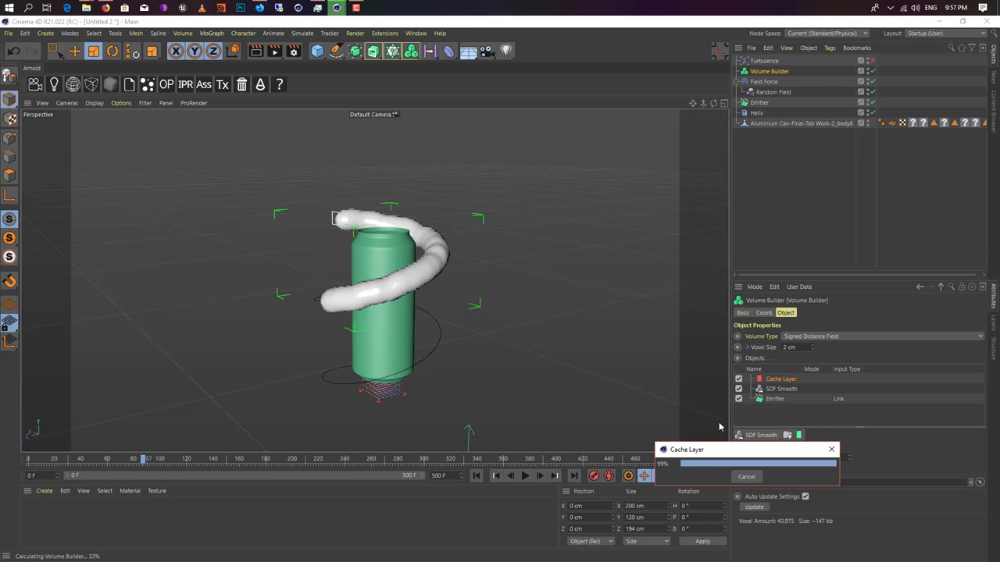
Play back the cached volume from frame 0, stop around frame 228 and examine the spiral around the can
click(476, 476)
click(524, 476)
mouse_move(446, 367)
alt+mouse_down()
mouse_move(464, 393)
mouse_move(468, 372)
mouse_move(391, 385)
mouse_move(406, 372)
mouse_move(451, 381)
mouse_move(446, 351)
mouse_move(436, 375)
alt+mouse_up()
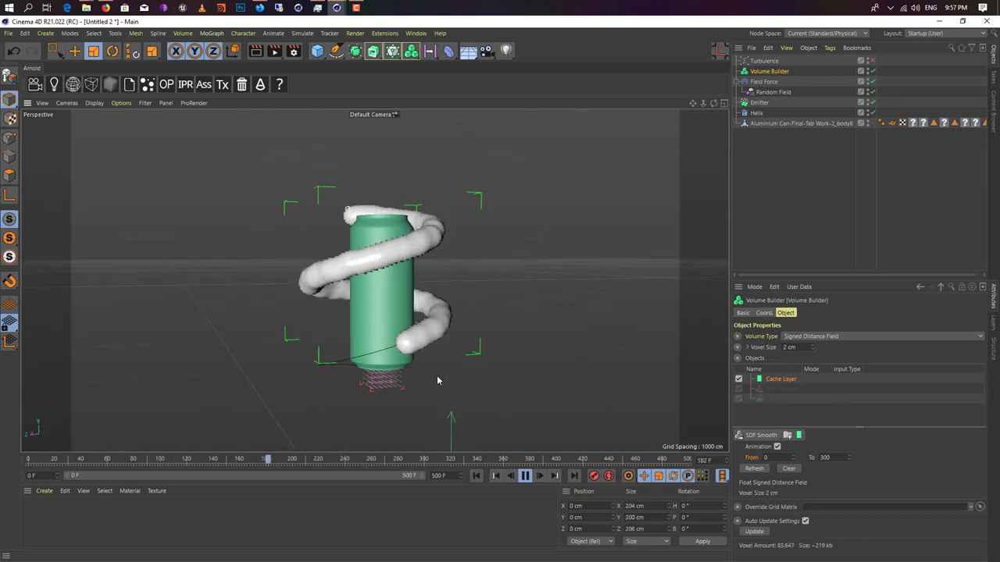
click(527, 478)
alt+drag(405, 343, 435, 316)
alt+middle_drag(433, 329, 405, 379)
alt+drag(405, 380, 434, 360)
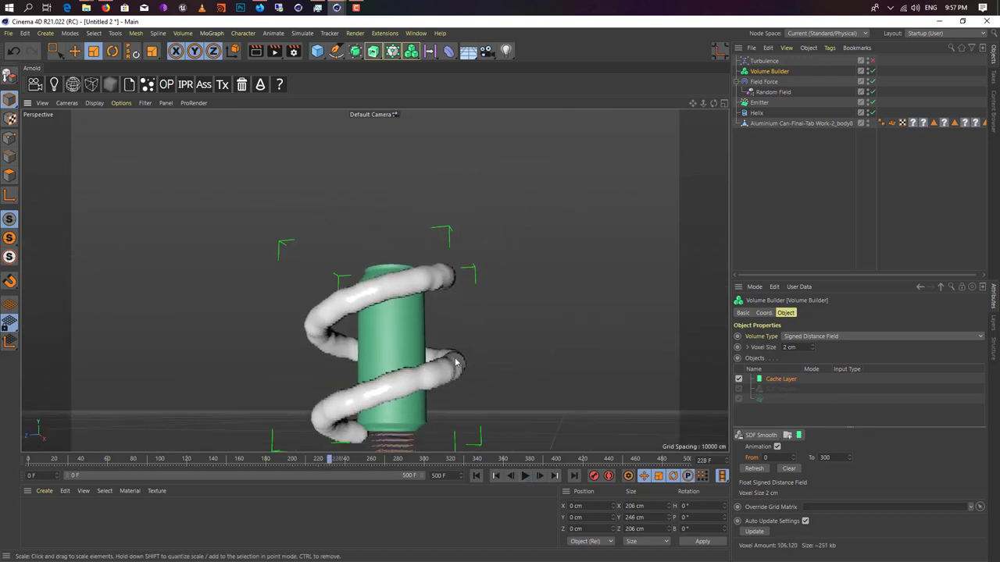
scroll(454, 322, up, 4)
alt+drag(453, 325, 467, 320)
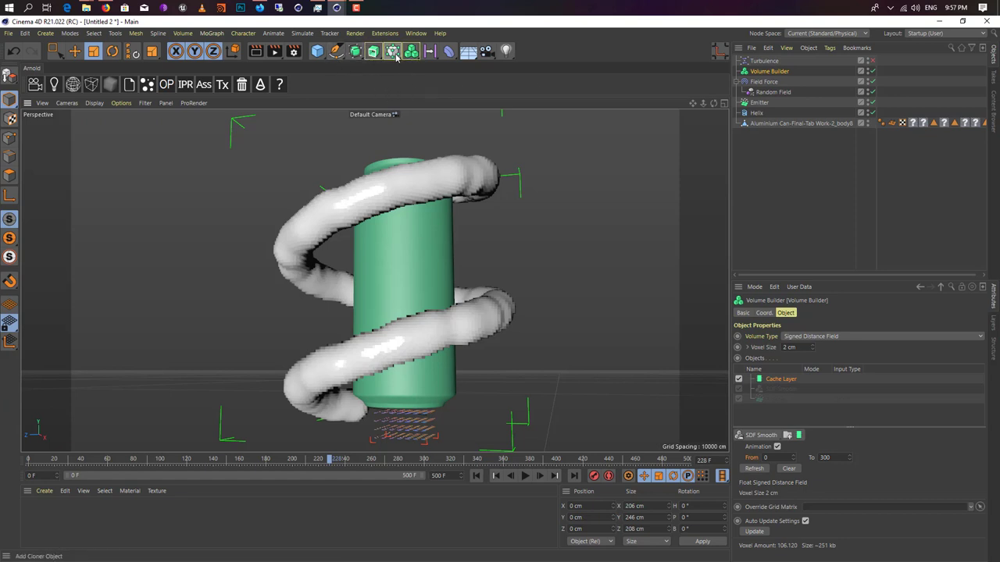
Add a Volume Mesher with the Volume Builder as its child and set Adaptive to 27.2 %
drag(396, 56, 464, 69)
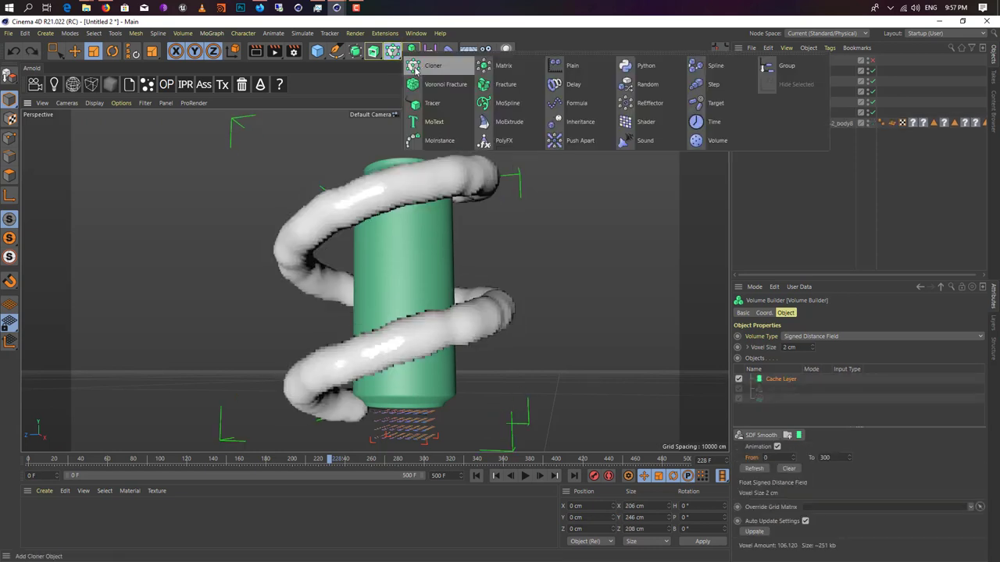
click(418, 49)
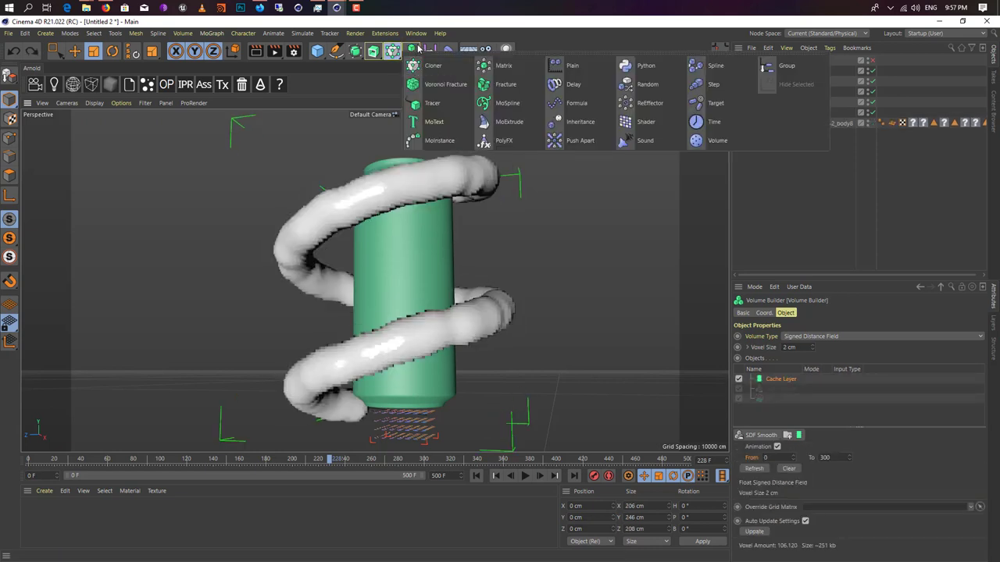
alt+drag(415, 50, 478, 86)
alt+drag(519, 198, 564, 226)
drag(919, 338, 884, 350)
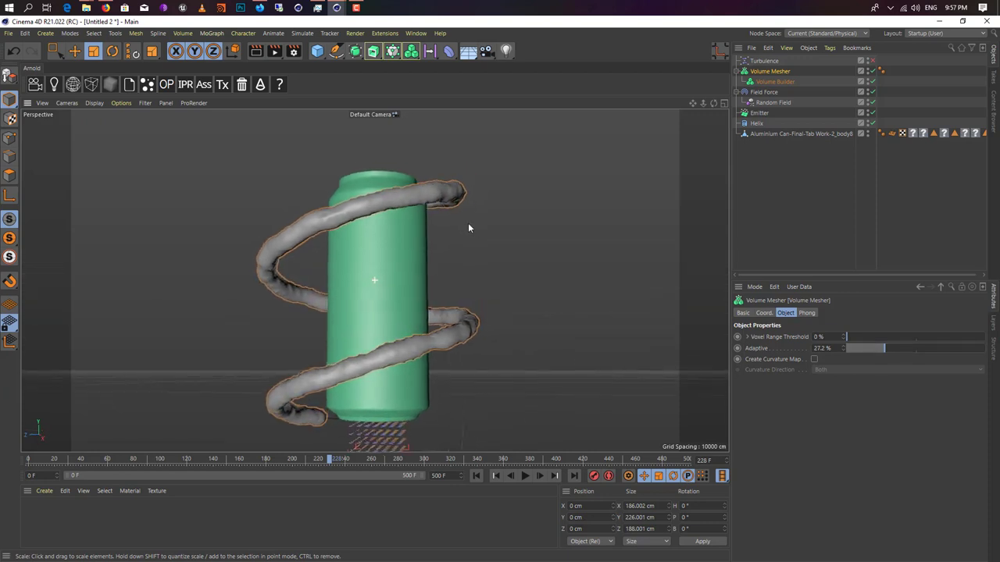
alt+drag(467, 228, 489, 252)
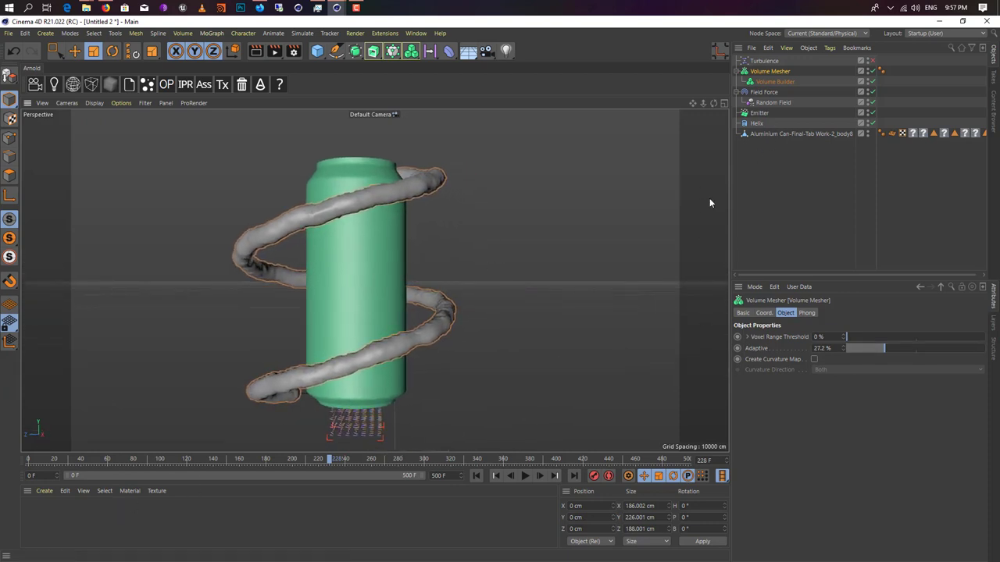
Place the Volume Mesher last in the object hierarchy, and copy it as an editable polygon object into the 3d Can Model.c4d project
click(484, 333)
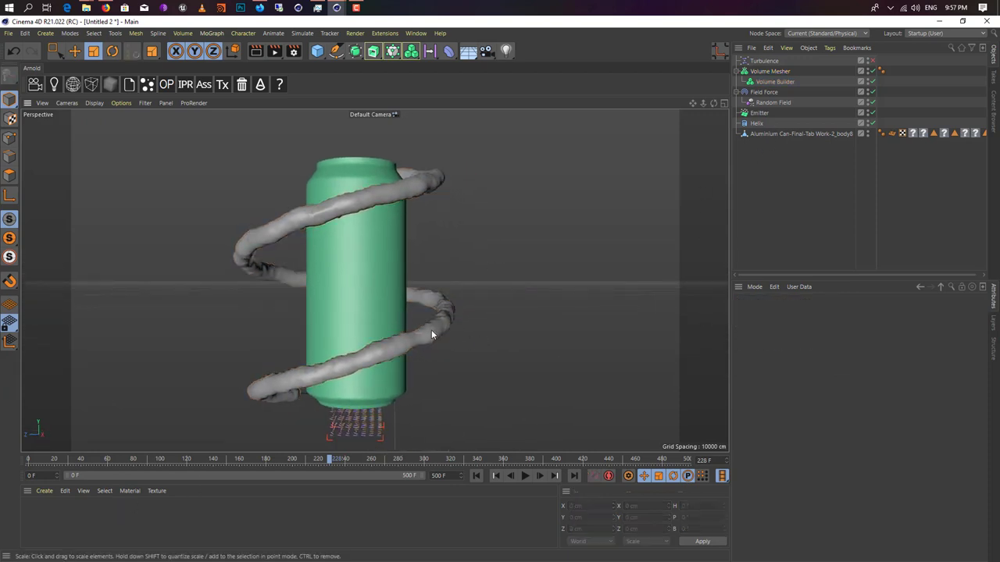
click(431, 333)
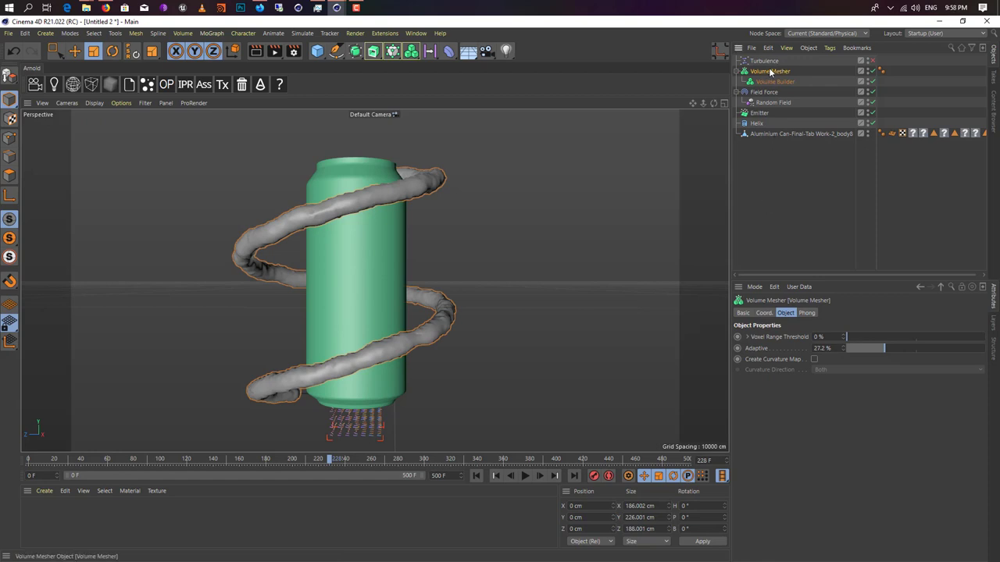
drag(782, 182, 781, 178)
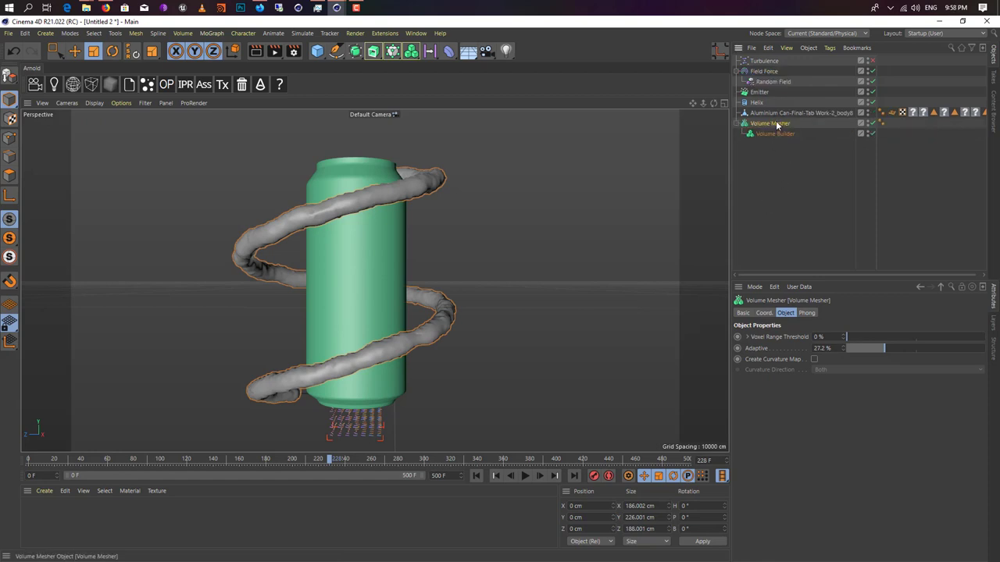
key(c)
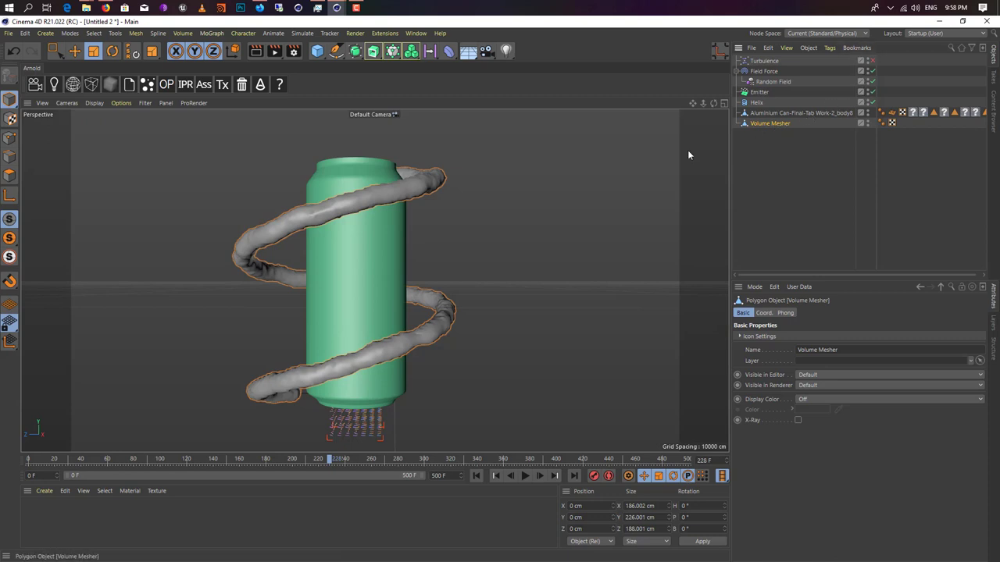
key(v)
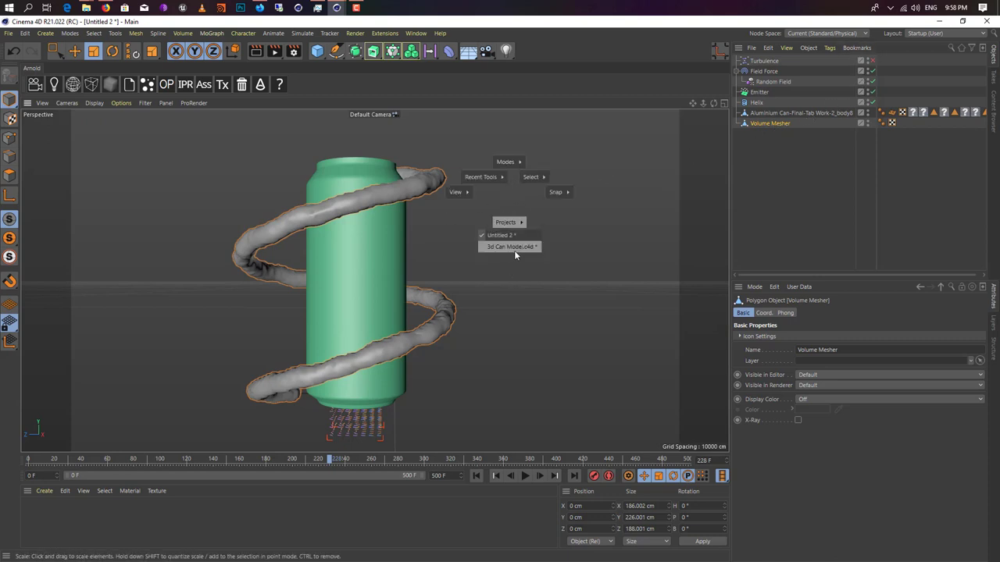
click(515, 252)
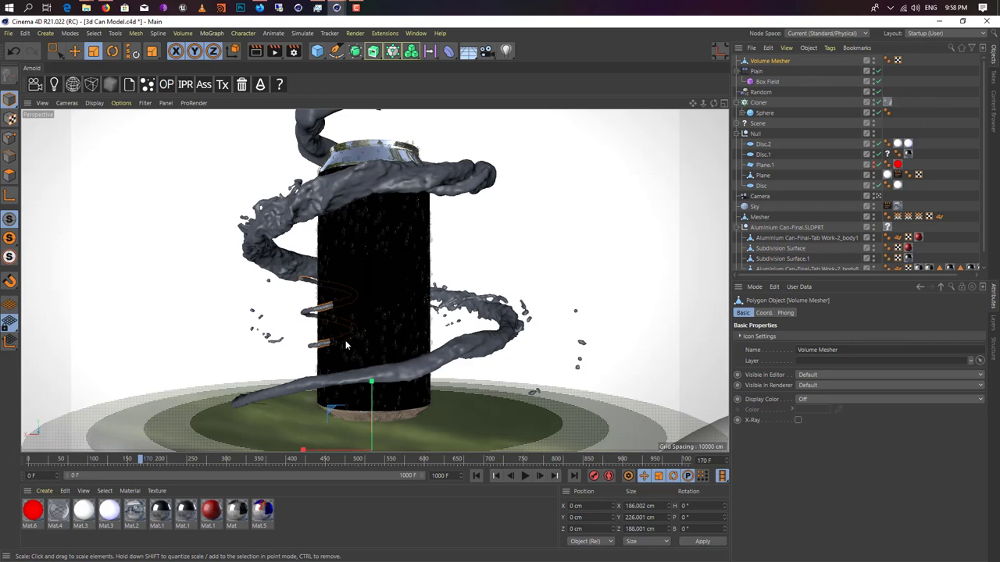
Scale the pasted Volume Mesher mesh up to about 486 × 590 × 491 cm and lower it to about Y -460 cm
mouse_move(281, 410)
mouse_down()
mouse_move(801, 149)
mouse_move(274, 416)
mouse_up()
key(e)
drag(378, 412, 378, 559)
scroll(367, 358, down, 1)
alt+middle_drag(362, 359, 352, 322)
scroll(350, 311, down, 3)
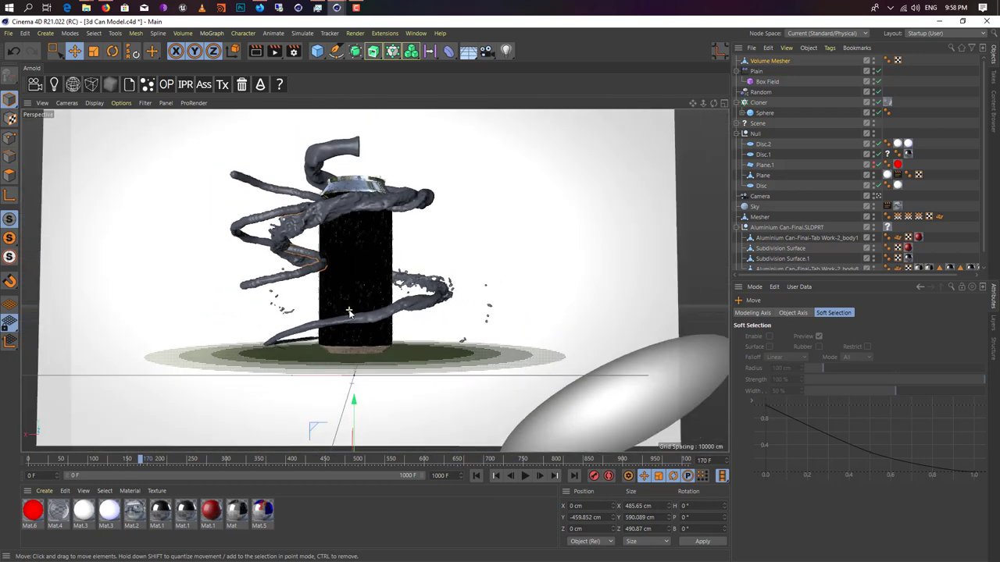
Centre the Volume Mesher mesh's axis on its own geometry
scroll(349, 313, down, 3)
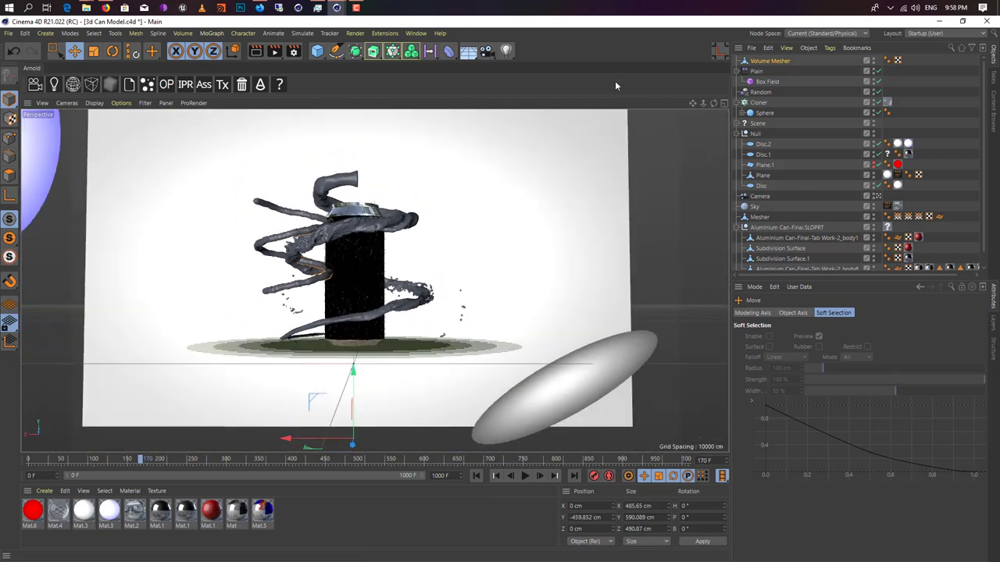
drag(727, 55, 724, 54)
click(716, 51)
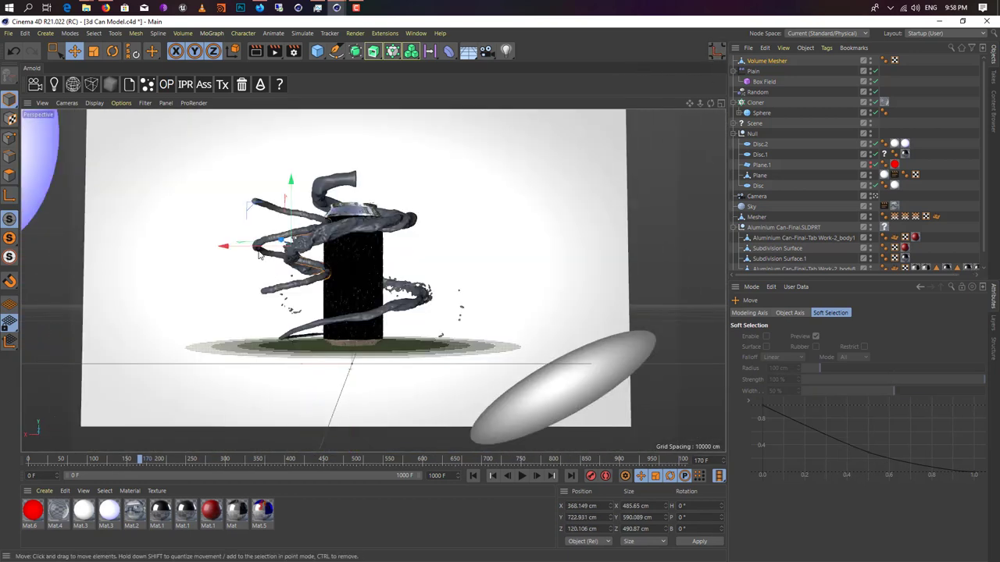
Scale the Volume Mesher mesh up to about 844 × 1025 × 853 cm and centre it around the can at about X -14 cm, Y 700 cm
drag(269, 248, 357, 225)
key(t)
drag(274, 279, 477, 121)
key(e)
drag(353, 223, 355, 199)
scroll(517, 209, up, 3)
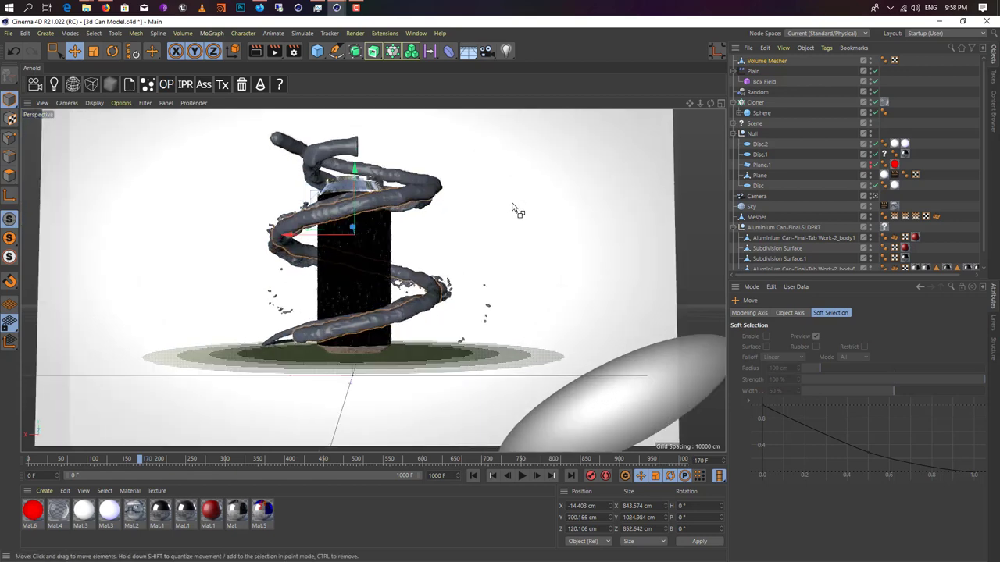
scroll(514, 211, up, 3)
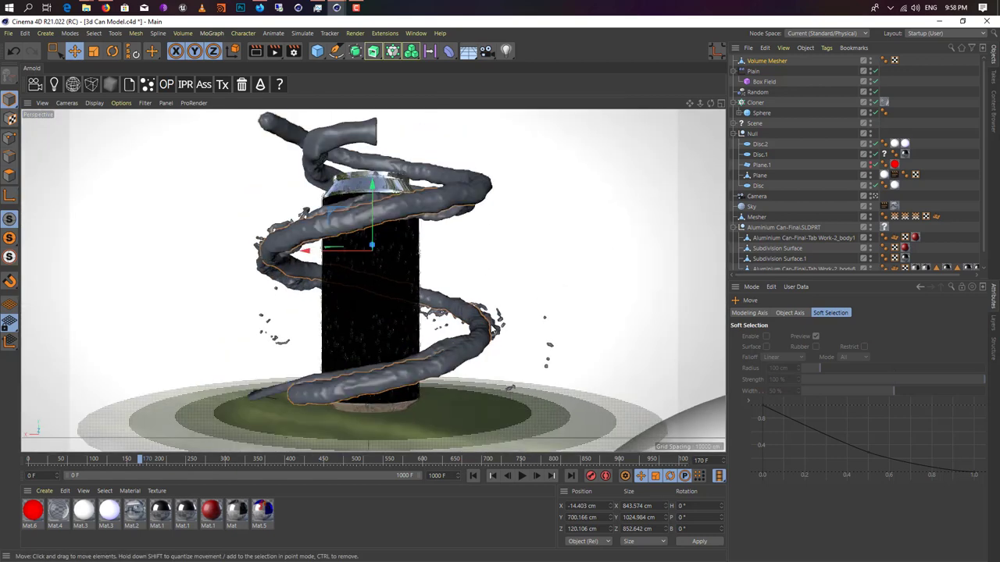
Hide the old Mesher splash object in both the editor and the renderer
click(494, 329)
alt+click(871, 219)
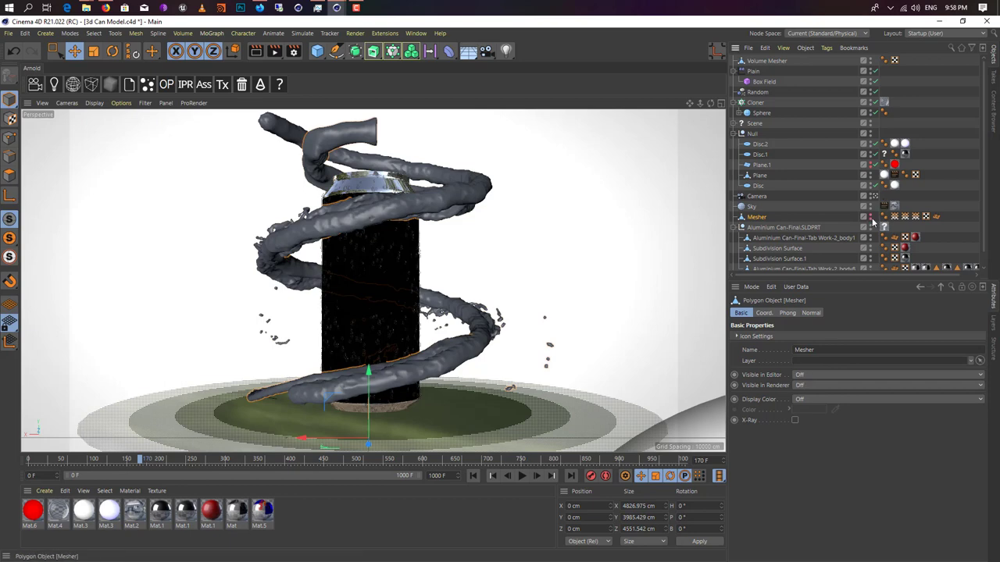
alt+click(871, 219)
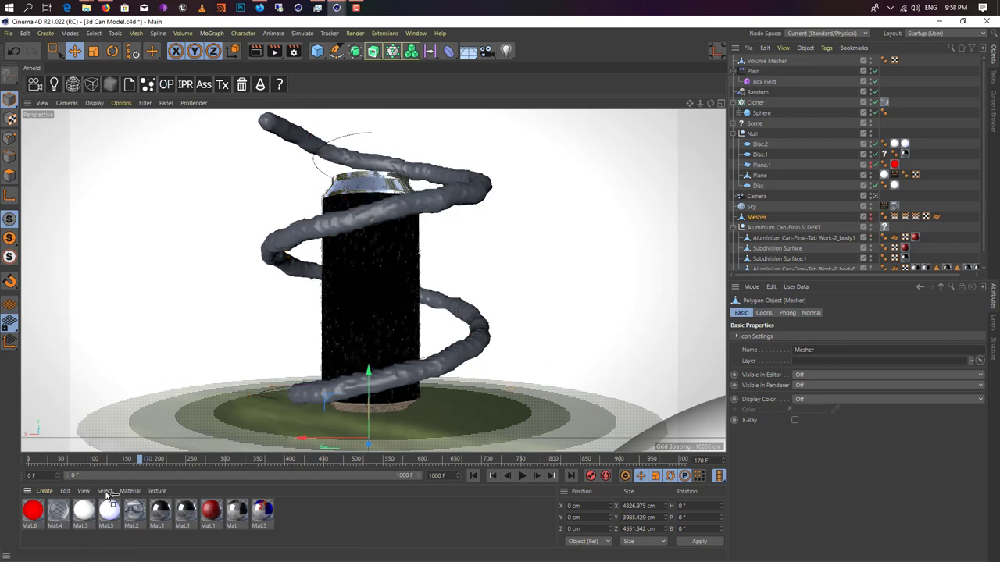
Apply the transparent Mat.4 material to the Volume Mesher spiral and render a preview of the perspective view
drag(109, 507, 461, 359)
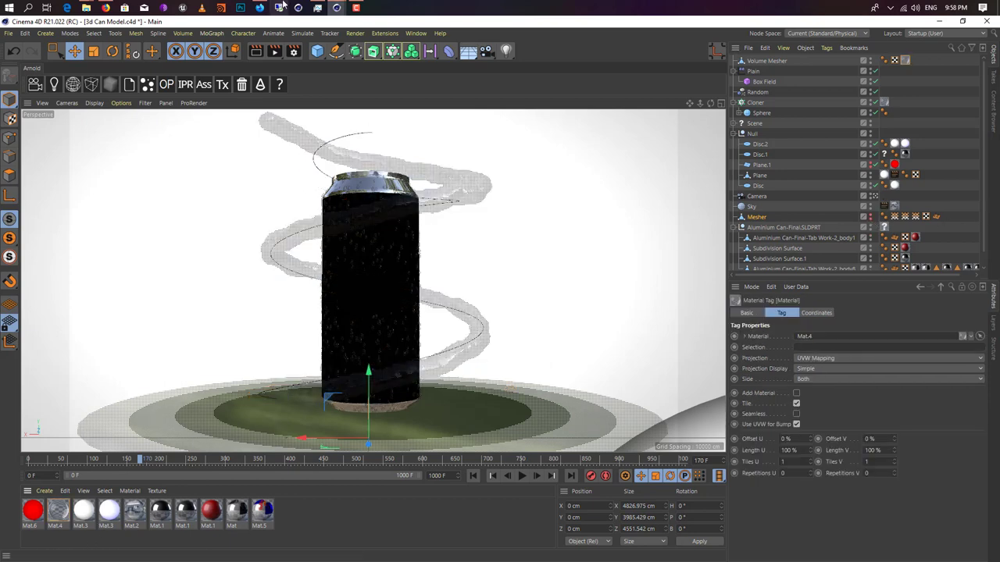
click(256, 52)
click(239, 200)
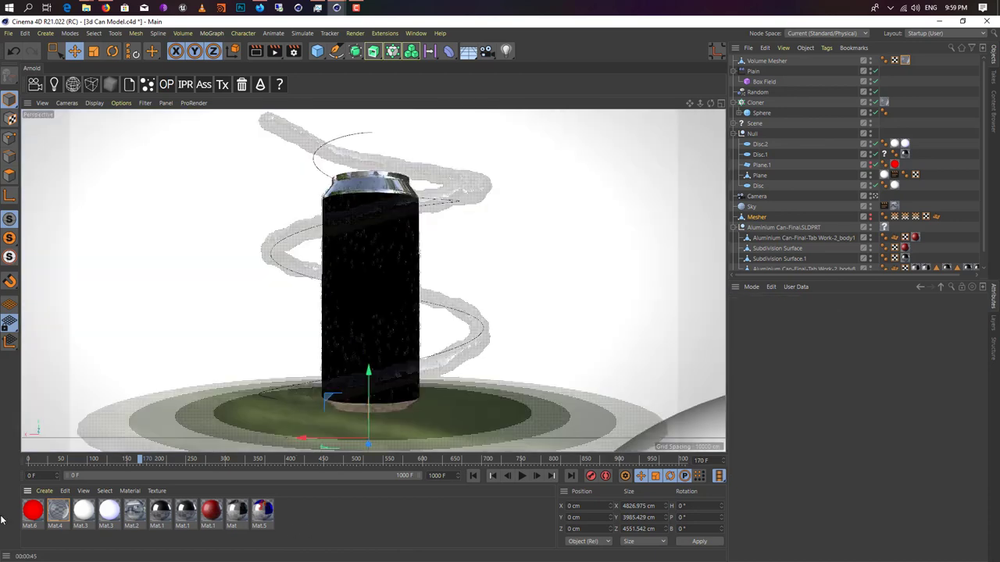
Enable the Bump channel of Mat.4 and load a Noise shader as its texture
click(58, 517)
double_click(58, 517)
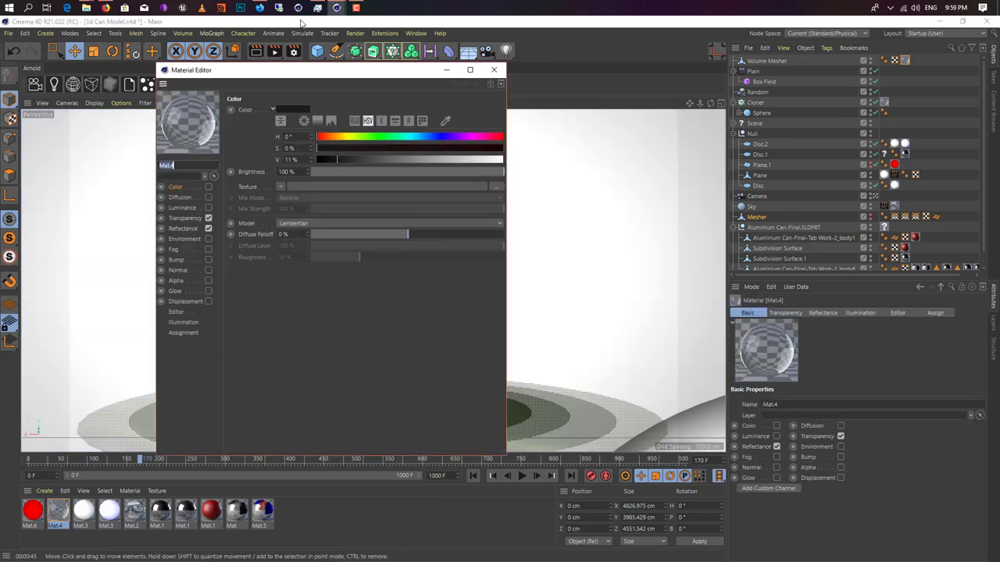
drag(347, 72, 860, 84)
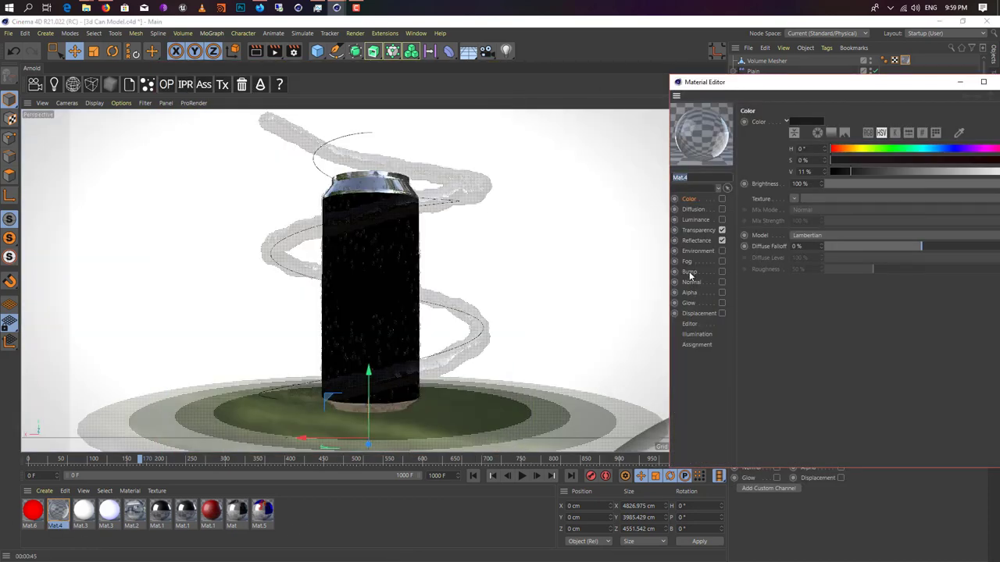
click(690, 272)
click(721, 272)
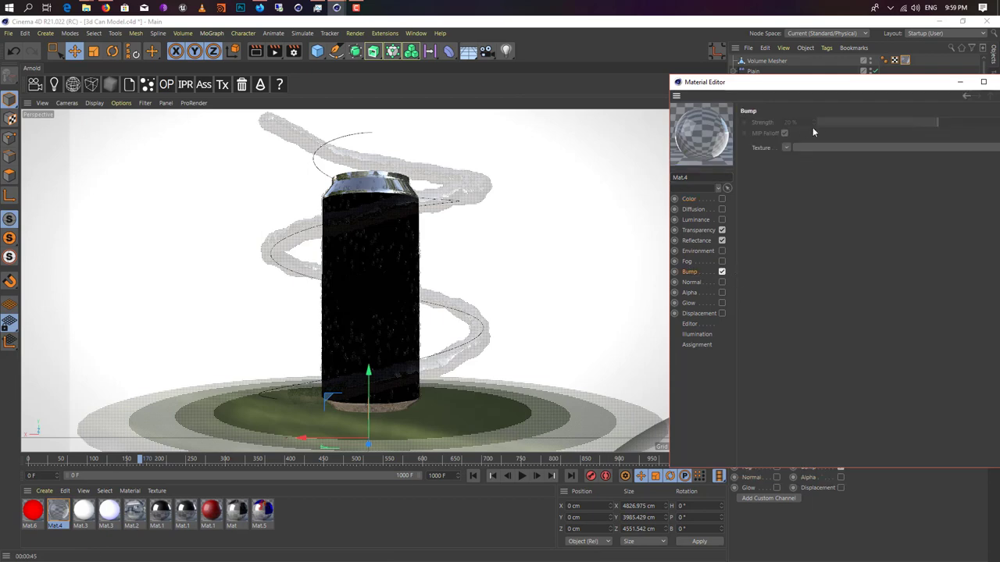
drag(809, 85, 714, 96)
click(691, 159)
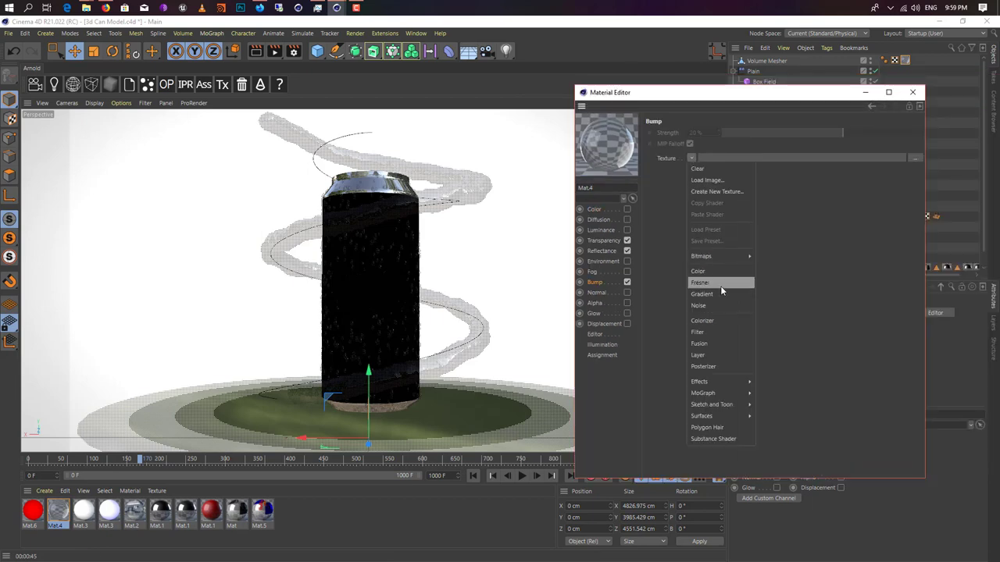
click(706, 308)
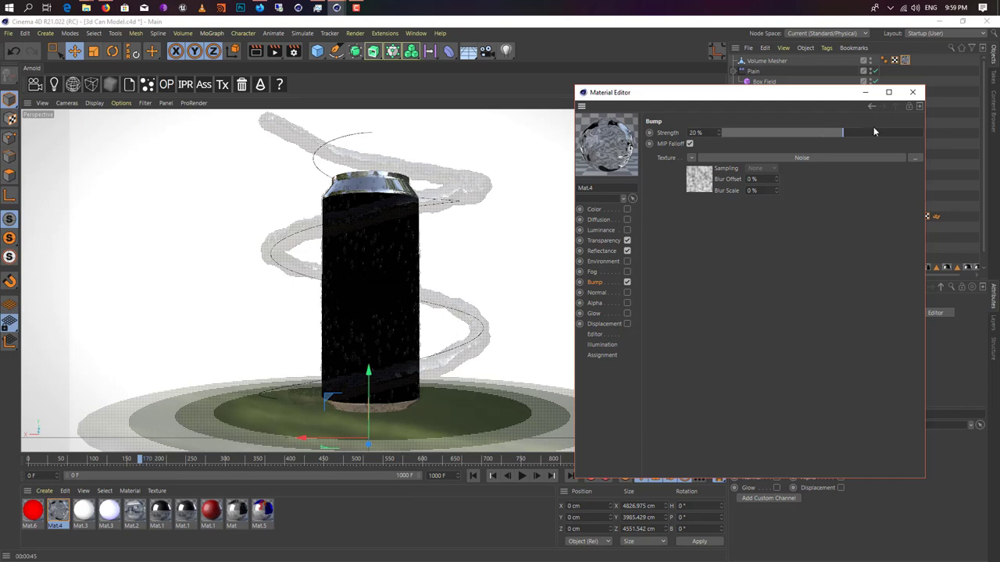
Check the render settings and render the perspective view with the Mat.4 bump strength at 100 %
click(293, 51)
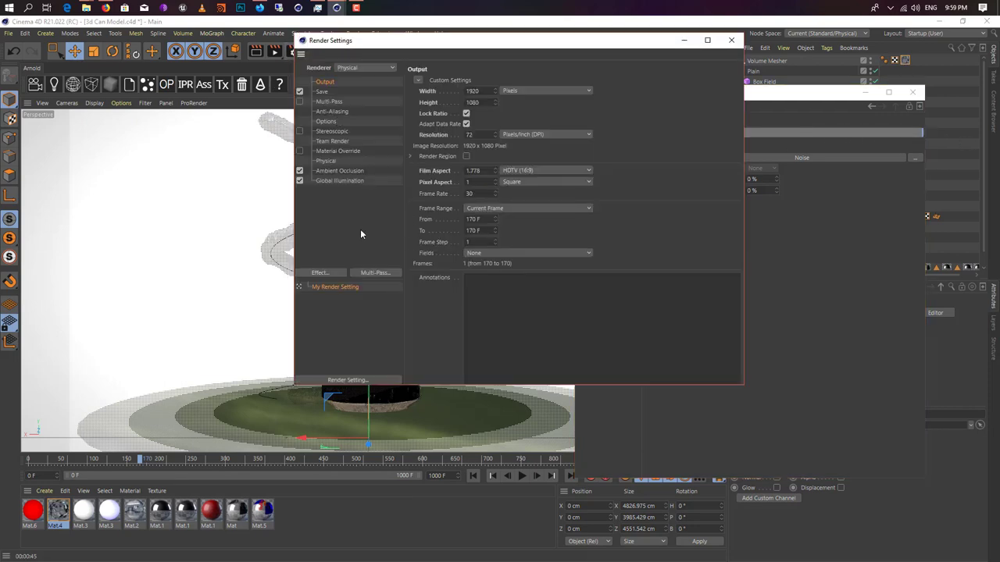
click(731, 42)
click(257, 51)
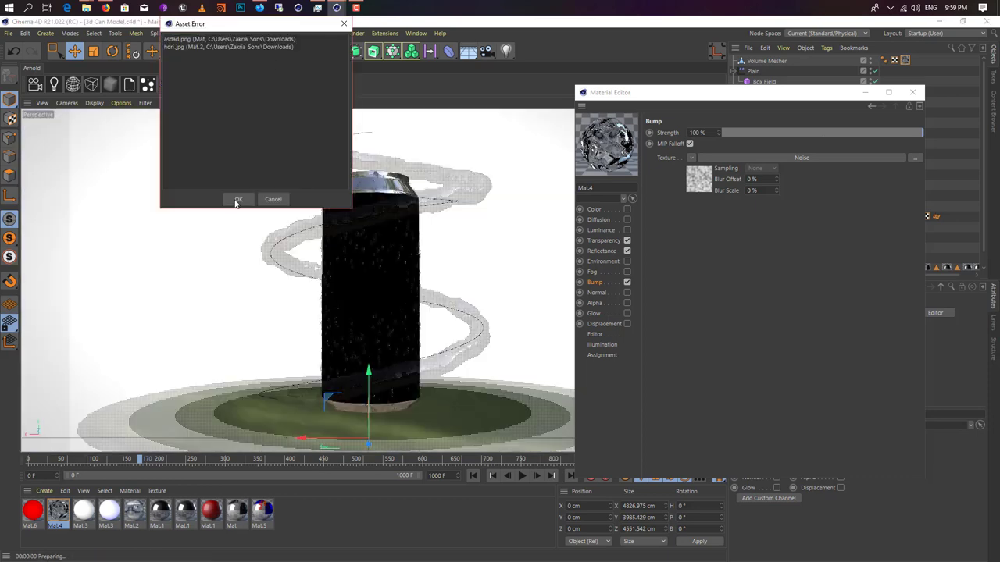
click(236, 200)
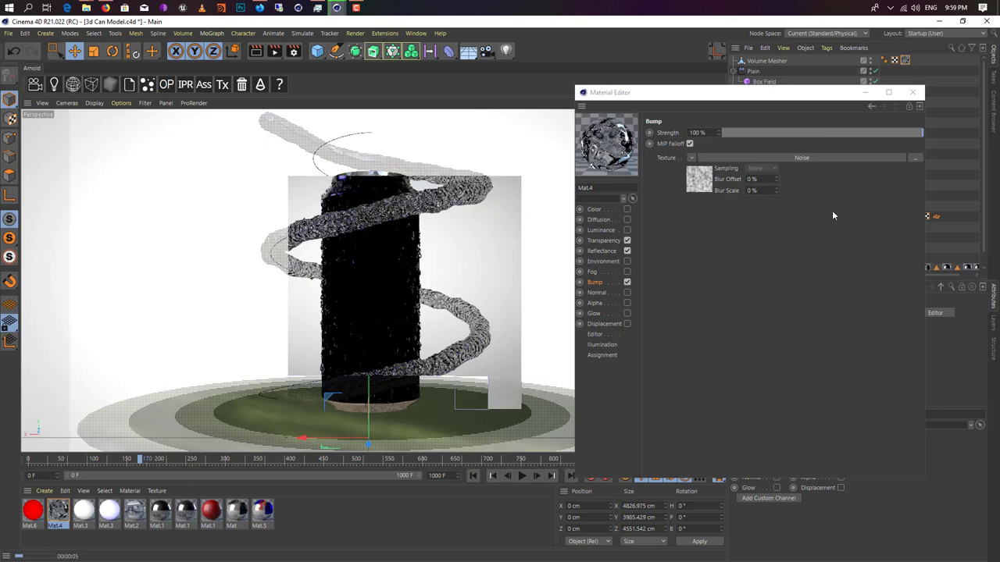
Lower the Mat.4 bump strength to 47 % and render the perspective view again
click(882, 138)
drag(881, 133, 869, 133)
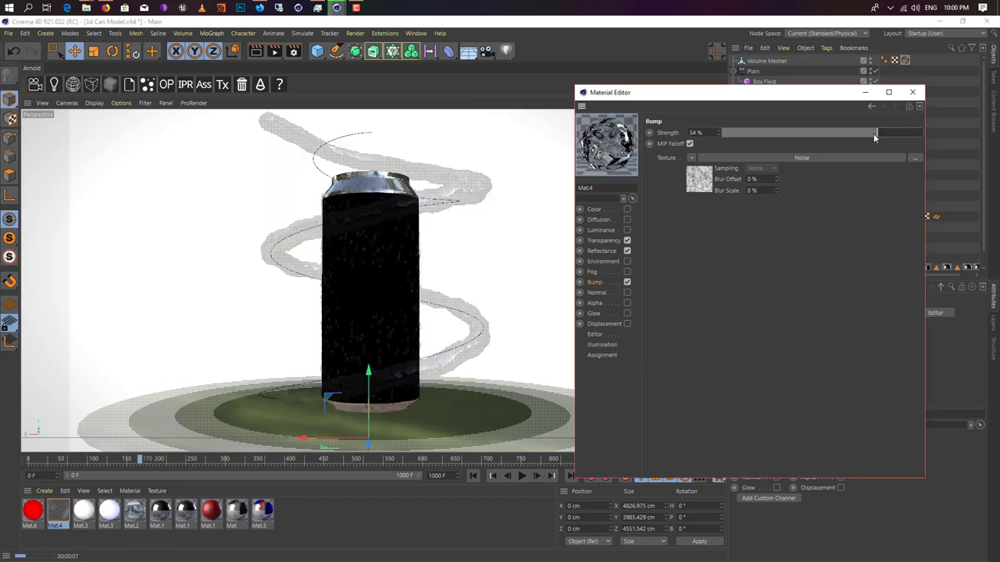
click(256, 51)
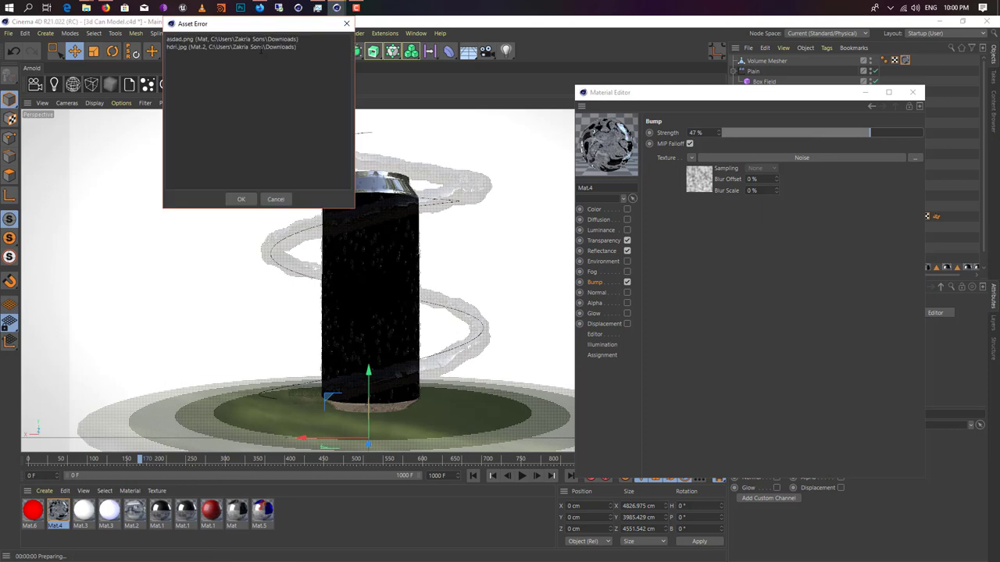
click(240, 198)
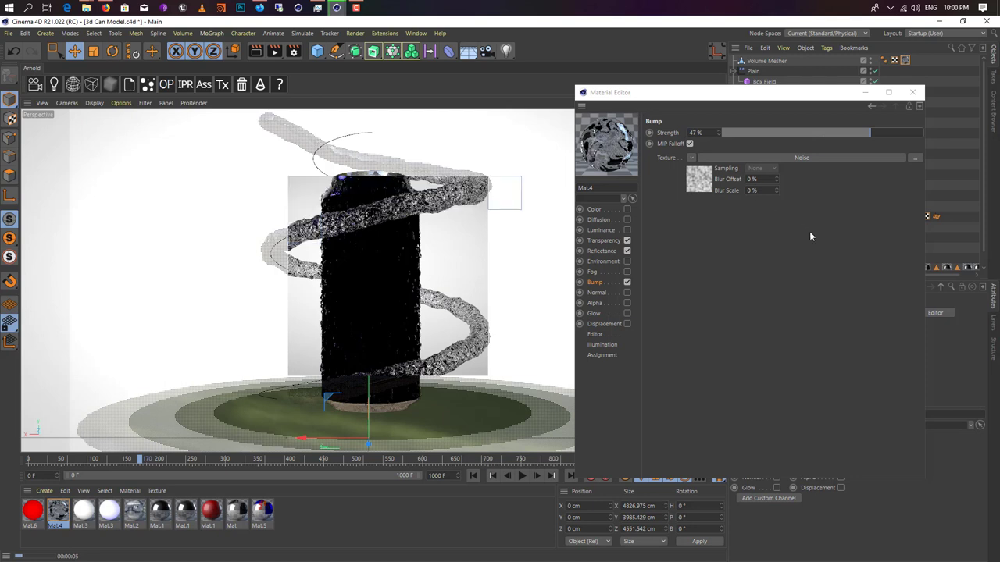
Set the bump Noise shader's Global Scale to 234 %, render a preview, and close the material's settings
click(741, 160)
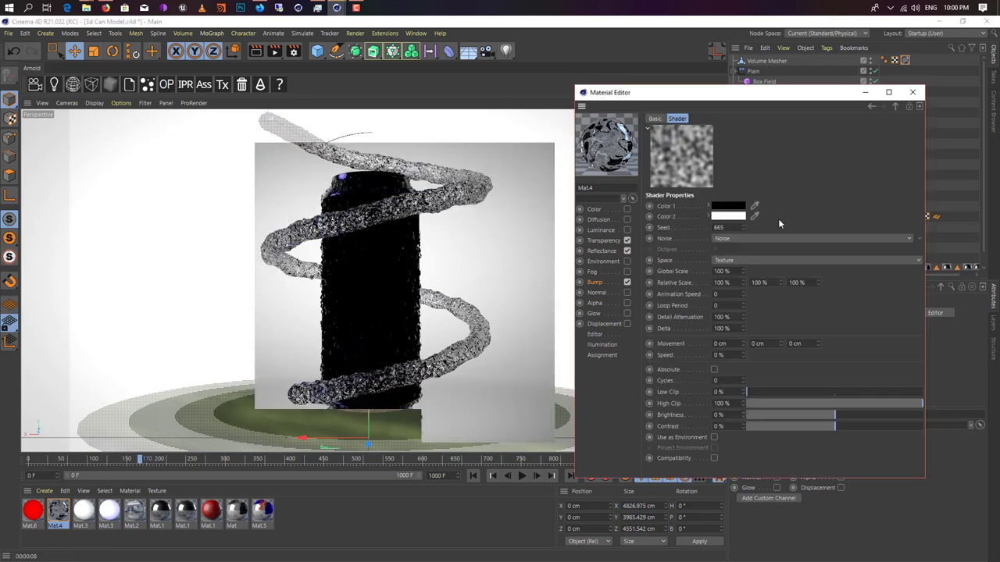
drag(742, 271, 757, 271)
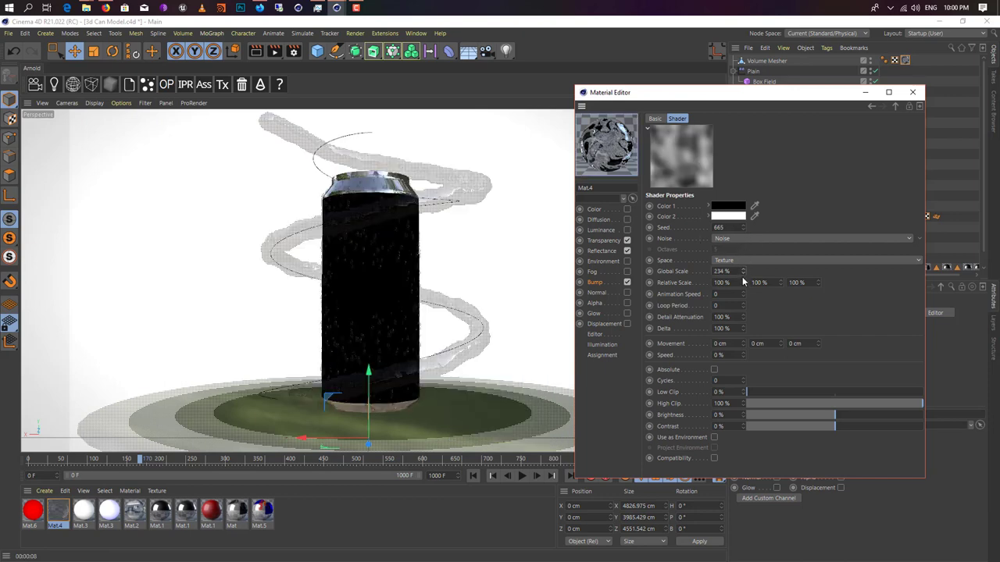
click(258, 50)
click(260, 199)
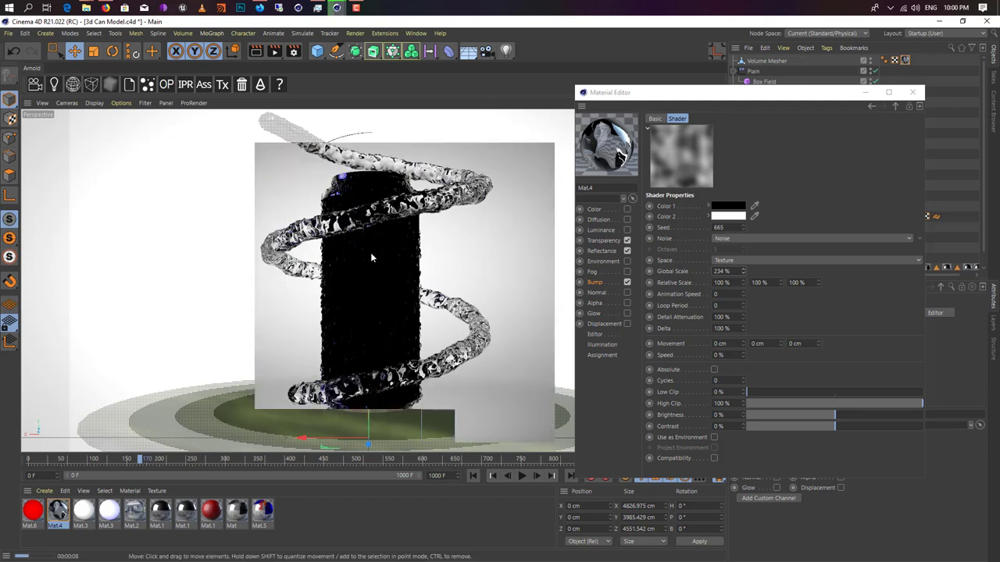
click(913, 92)
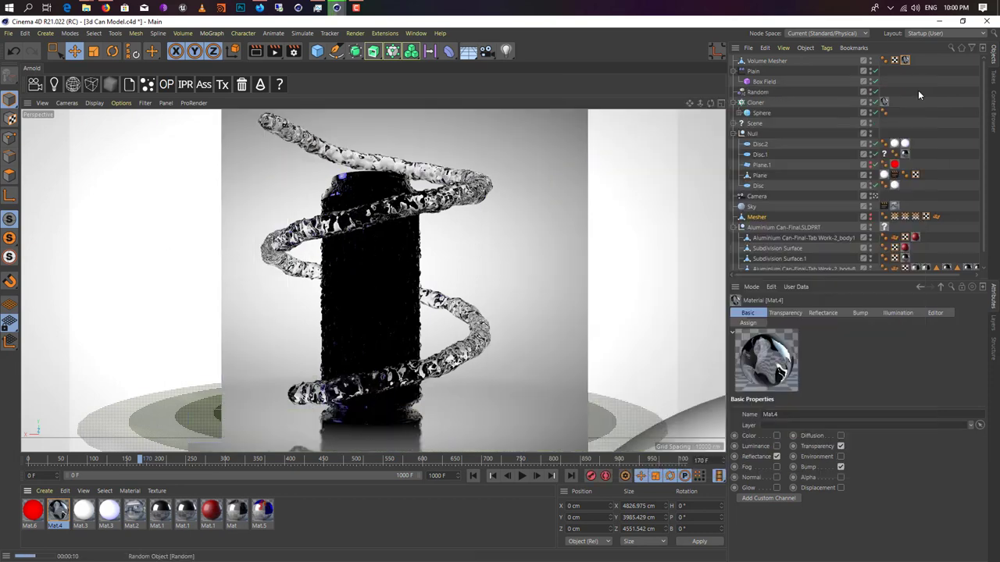
click(423, 195)
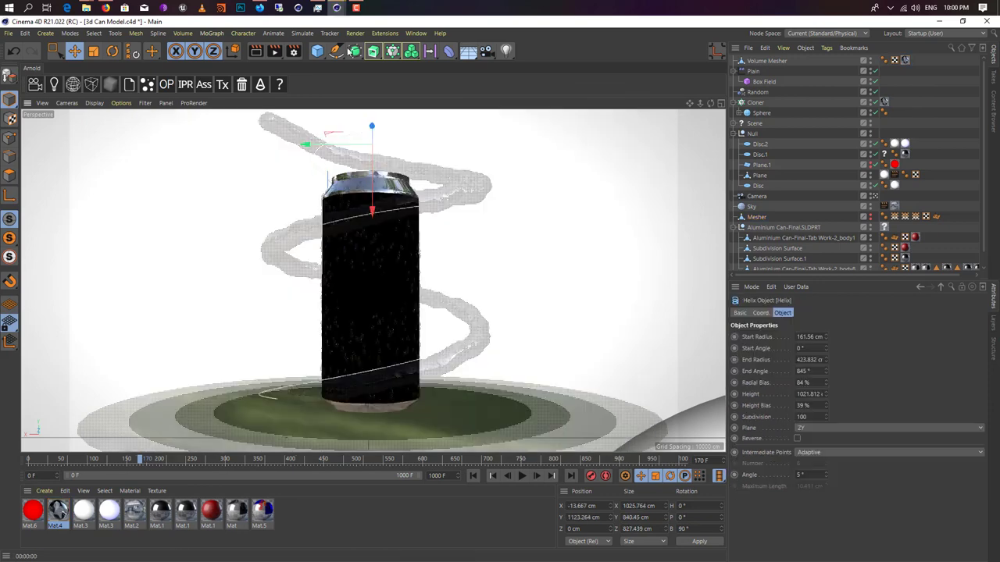
Create a new empty project, and switch to Firefox to view the reference particle video on the CINEMA 4D Facebook page
click(8, 33)
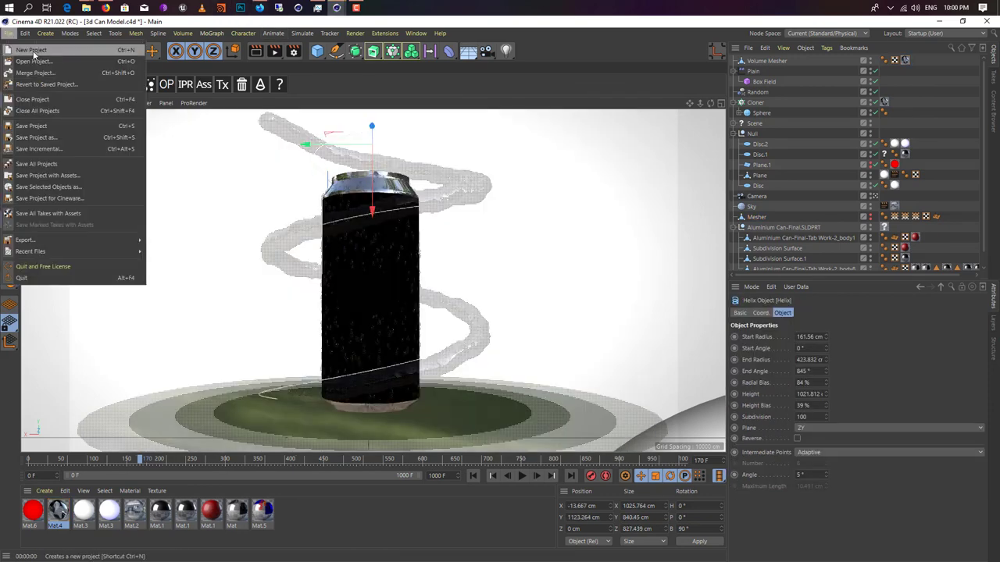
click(27, 44)
click(105, 7)
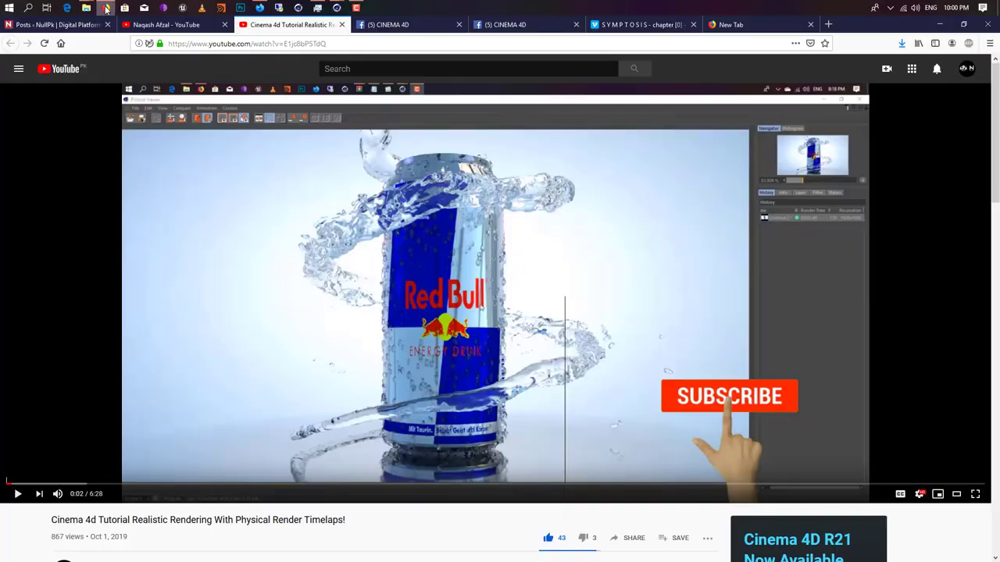
click(388, 24)
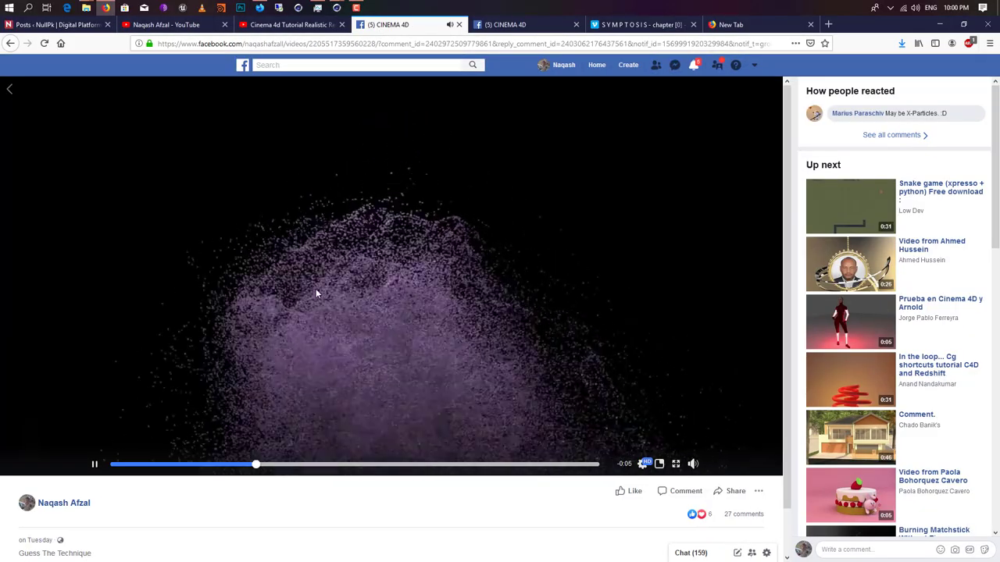
click(398, 275)
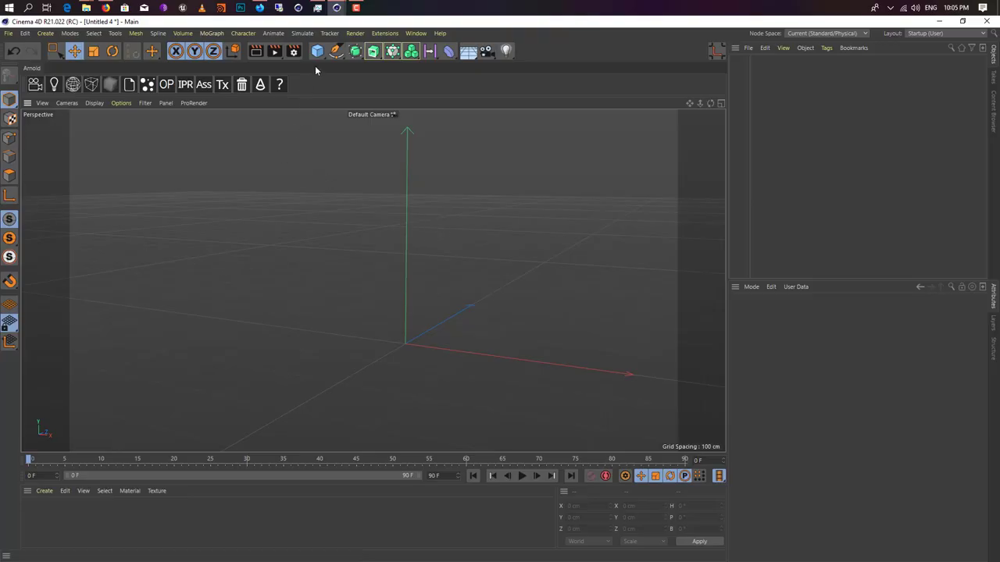
Add a sphere raised to about Y 170 cm and add a Matrix object to the scene
drag(317, 53, 511, 89)
drag(406, 285, 405, 164)
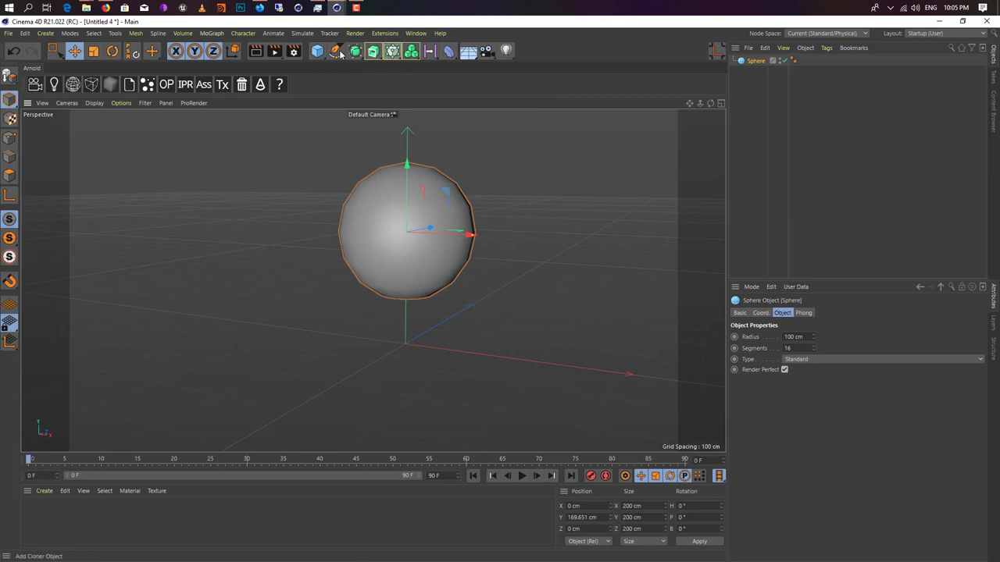
drag(393, 53, 501, 68)
alt+drag(461, 207, 451, 171)
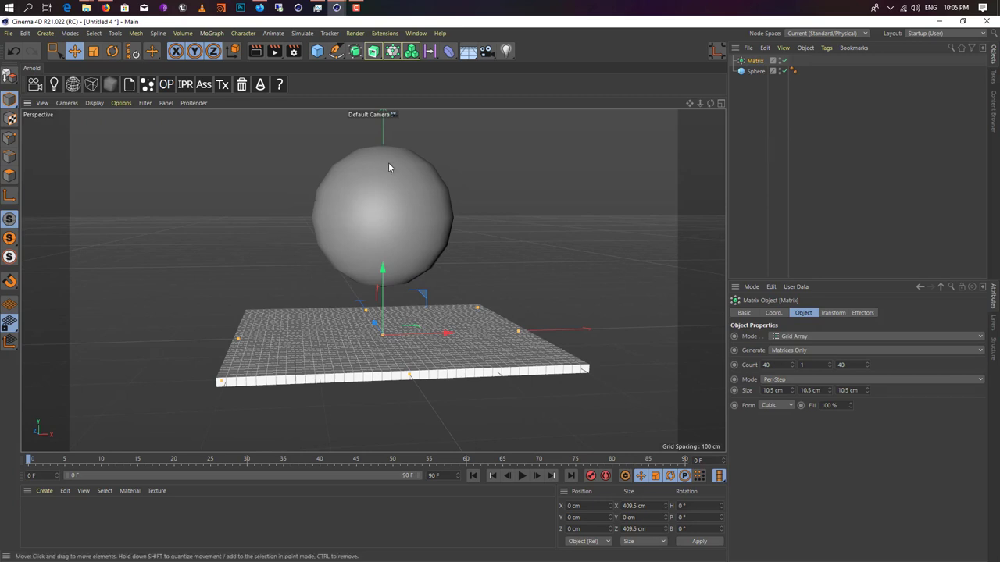
alt+drag(391, 164, 422, 199)
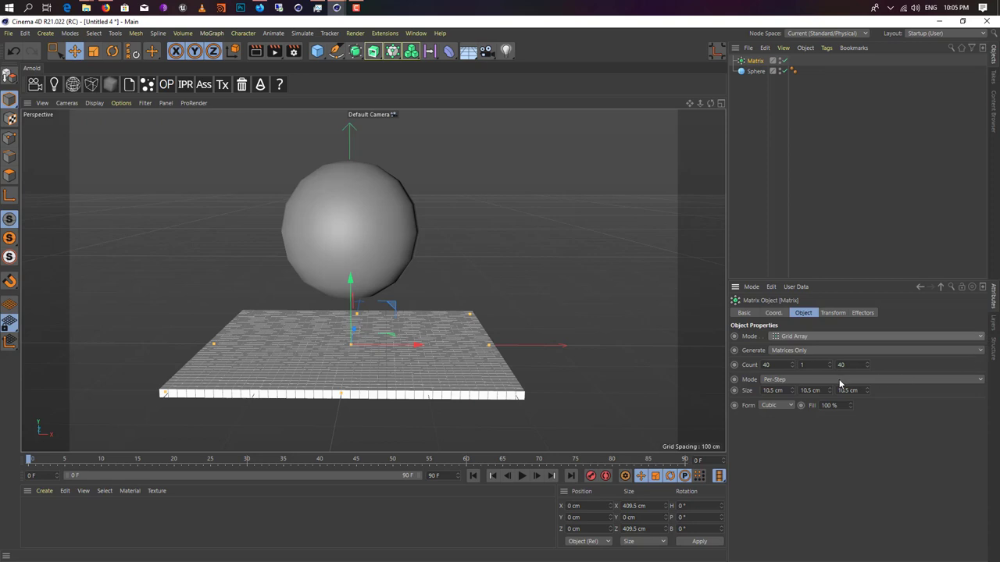
Set the Matrix to Object mode and assign the sphere as its distribution object
click(822, 337)
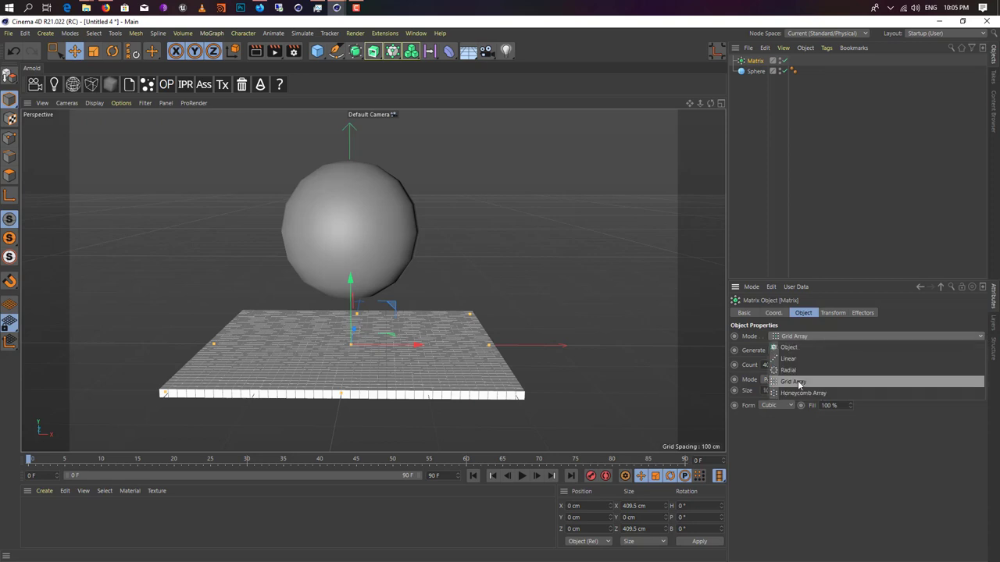
click(795, 348)
drag(748, 71, 769, 188)
drag(754, 60, 755, 106)
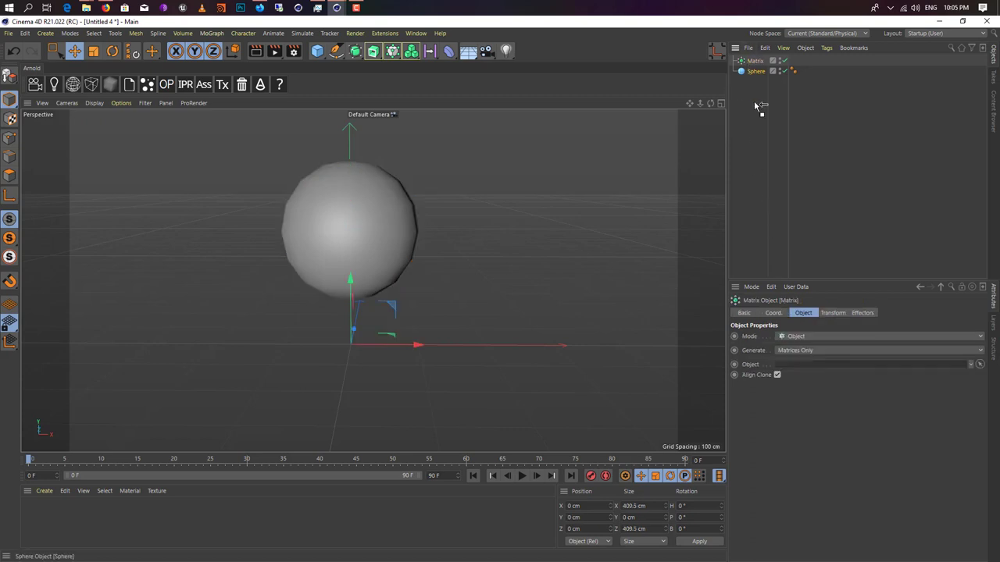
drag(798, 357, 801, 366)
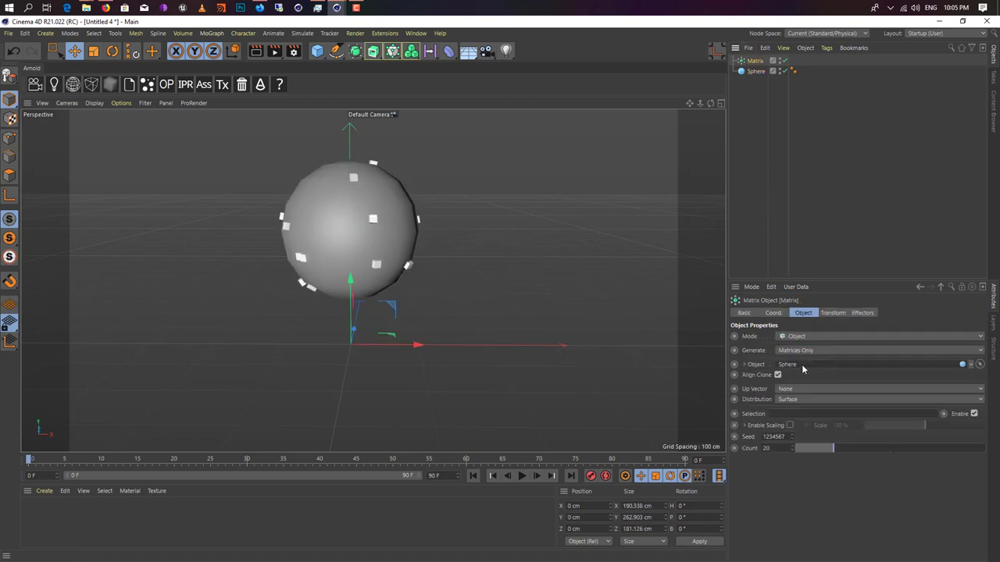
Set the sphere's segments to 50 and hide it in the viewport
click(755, 71)
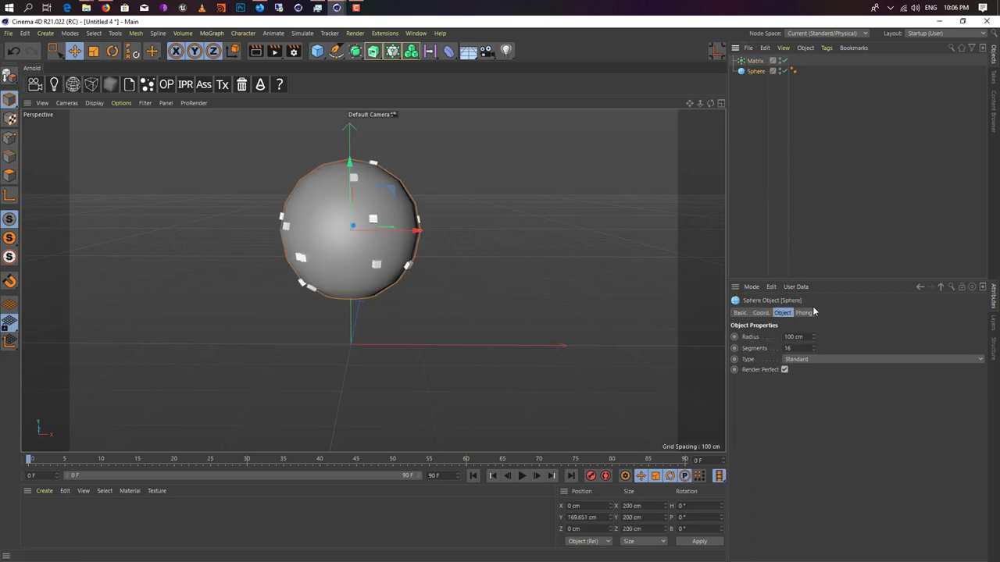
double_click(805, 348)
text(50)
key(Return)
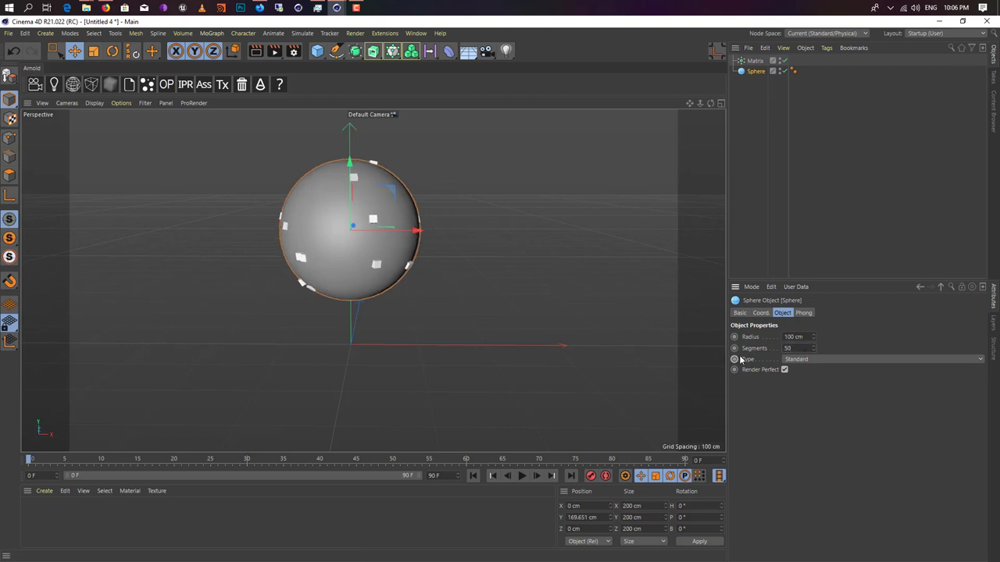
click(779, 70)
click(754, 60)
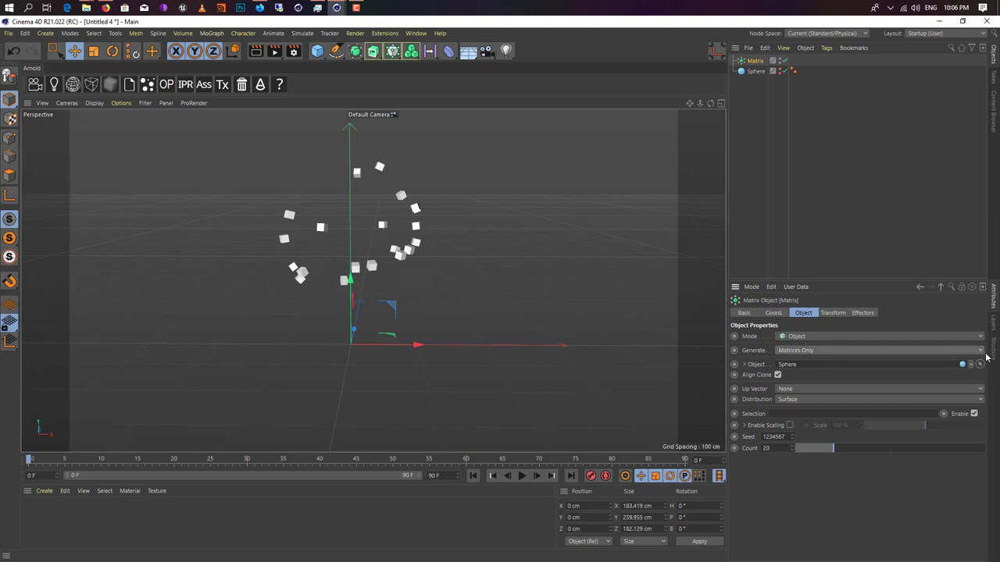
Set the Matrix object to generate Thinking Particles instead of matrices only
click(941, 352)
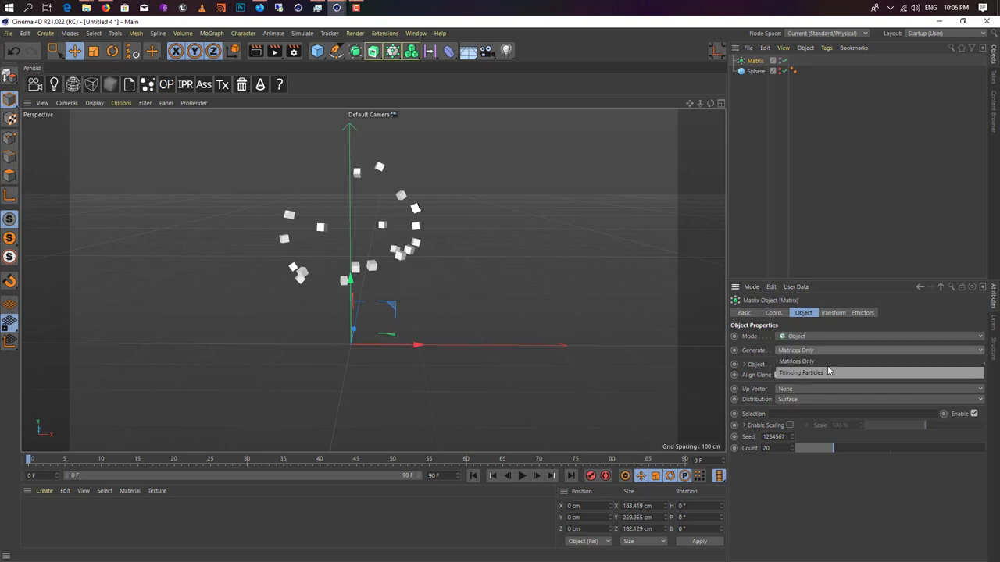
click(813, 372)
alt+drag(425, 272, 363, 255)
scroll(395, 285, up, 7)
scroll(365, 261, down, 8)
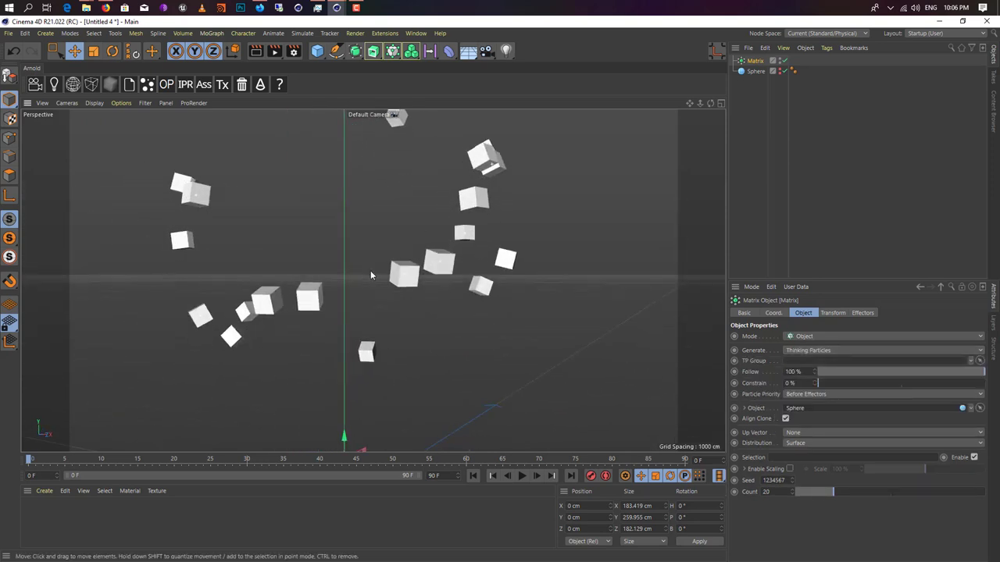
Assign the All particle group from the Thinking Particles settings as the Matrix's TP Group, and close the settings and the mail notification
click(302, 33)
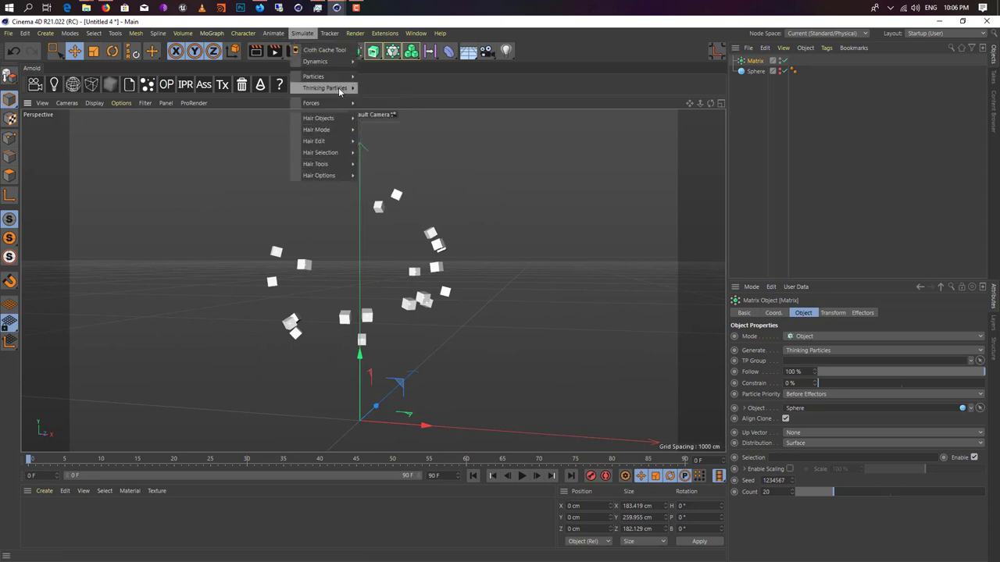
mouse_move(339, 88)
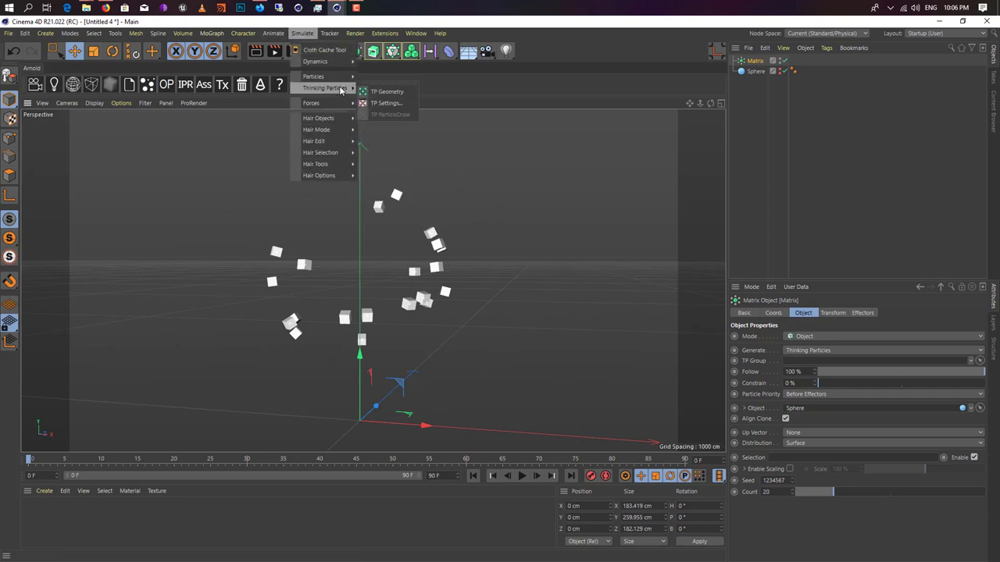
click(395, 104)
drag(416, 203, 422, 207)
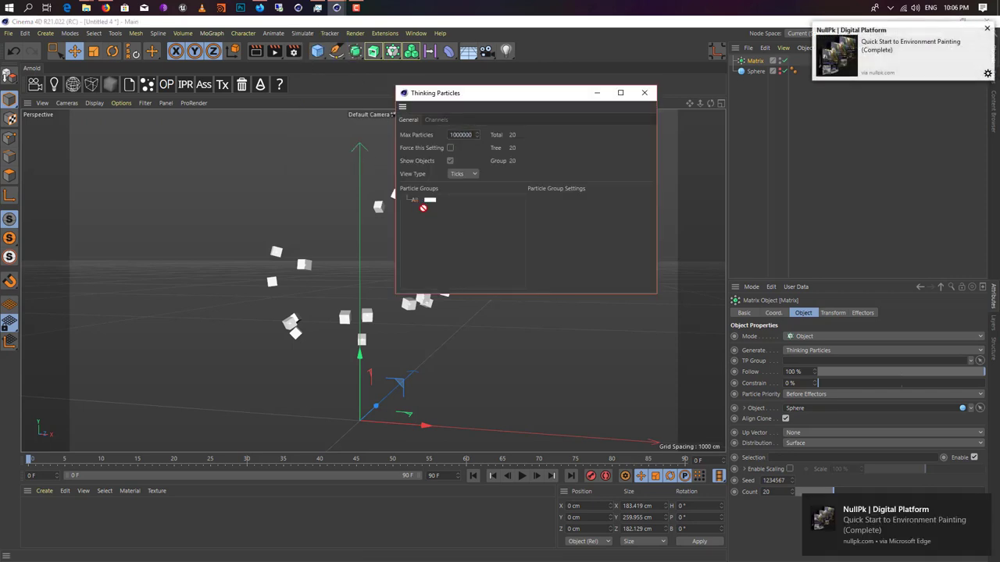
drag(724, 372, 807, 366)
click(644, 93)
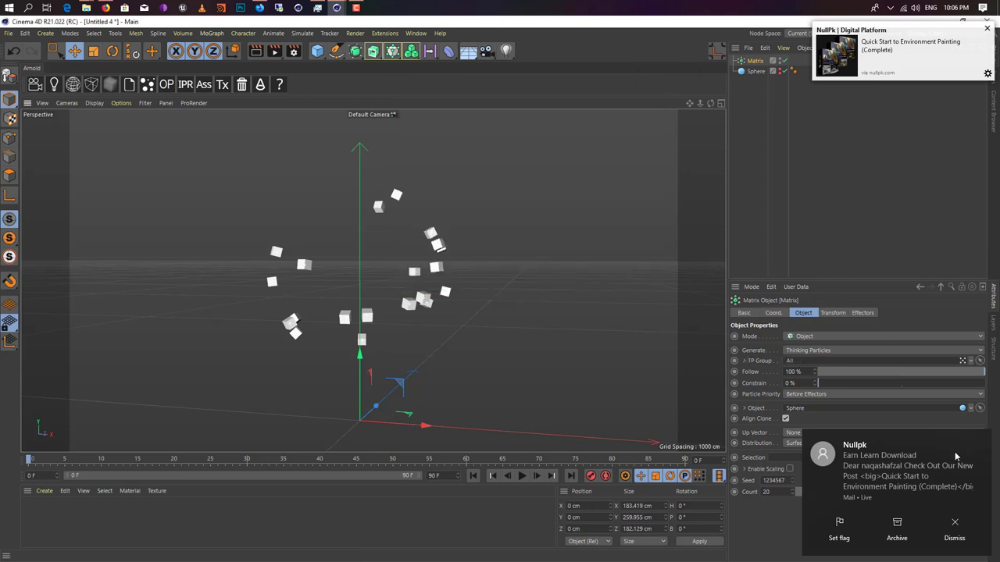
click(982, 441)
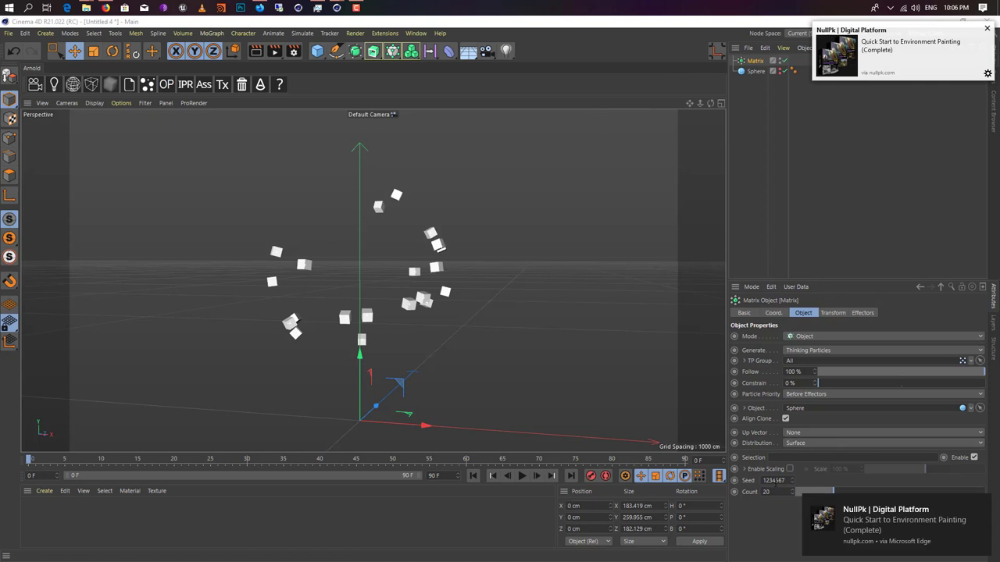
Set the Matrix object's clone count on the sphere to 9000
click(984, 505)
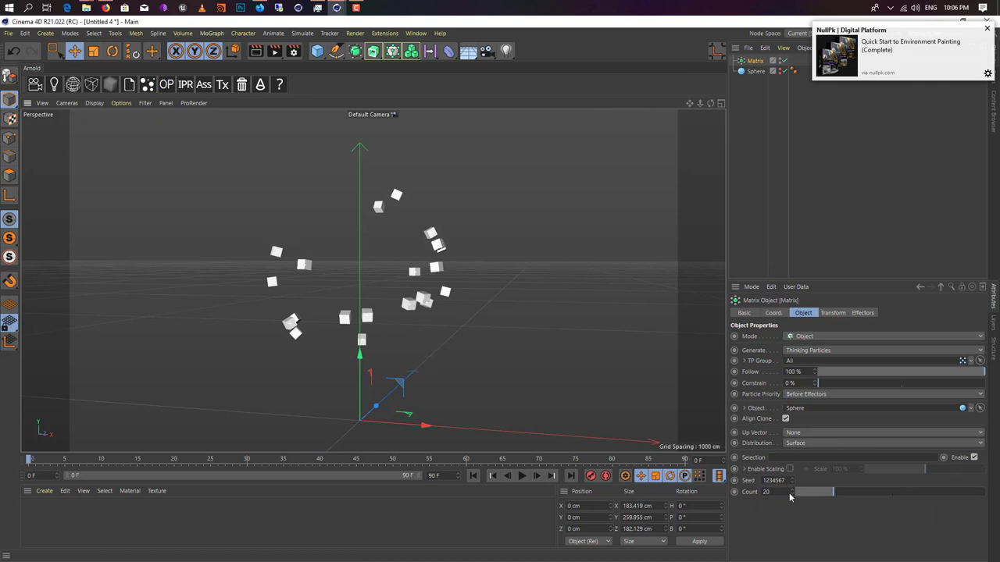
click(766, 491)
text(9000)
key(Return)
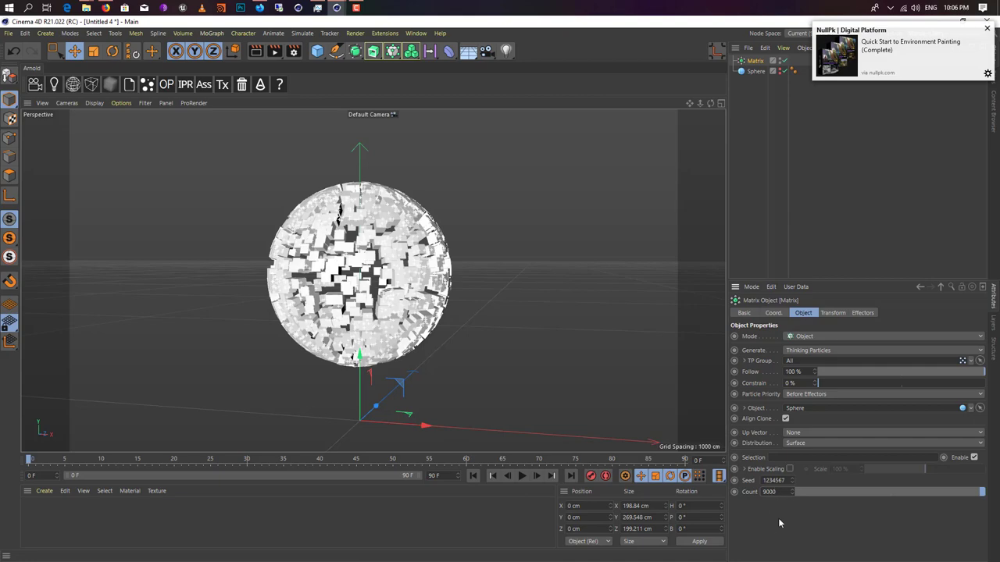
text(0)
key(Return)
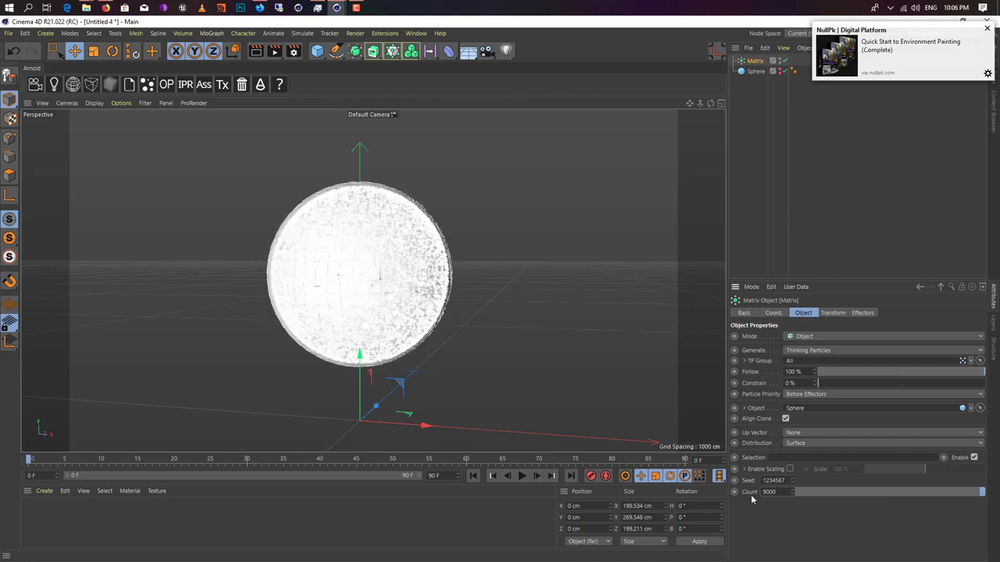
Hide the Matrix object in the editor and renderer, and move it up to about 175 cm on Y
alt+double_click(779, 61)
alt+drag(406, 296, 341, 332)
drag(327, 391, 329, 230)
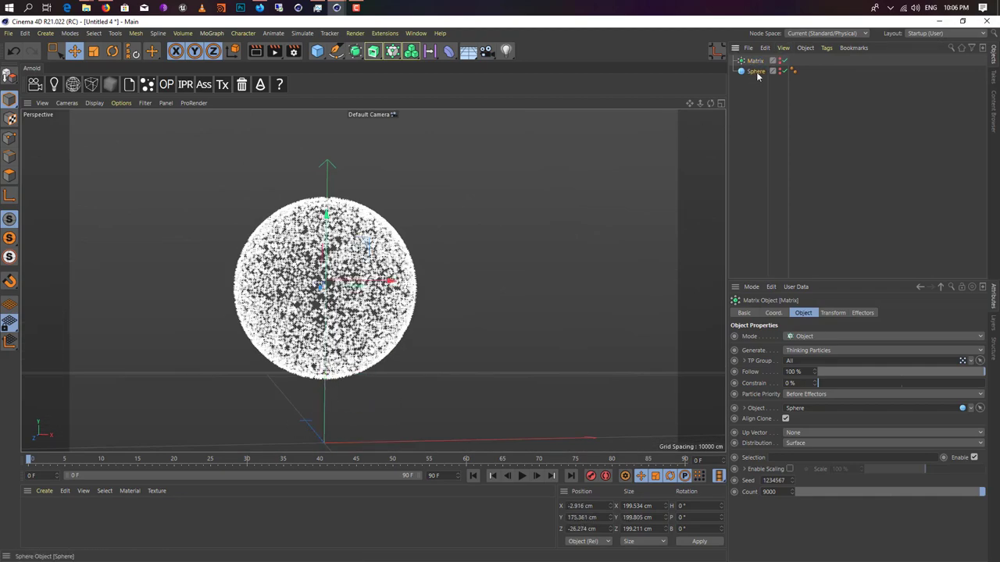
Move the Sphere up to about 371 cm on Y
click(754, 72)
alt+drag(440, 330, 378, 350)
scroll(401, 341, down, 4)
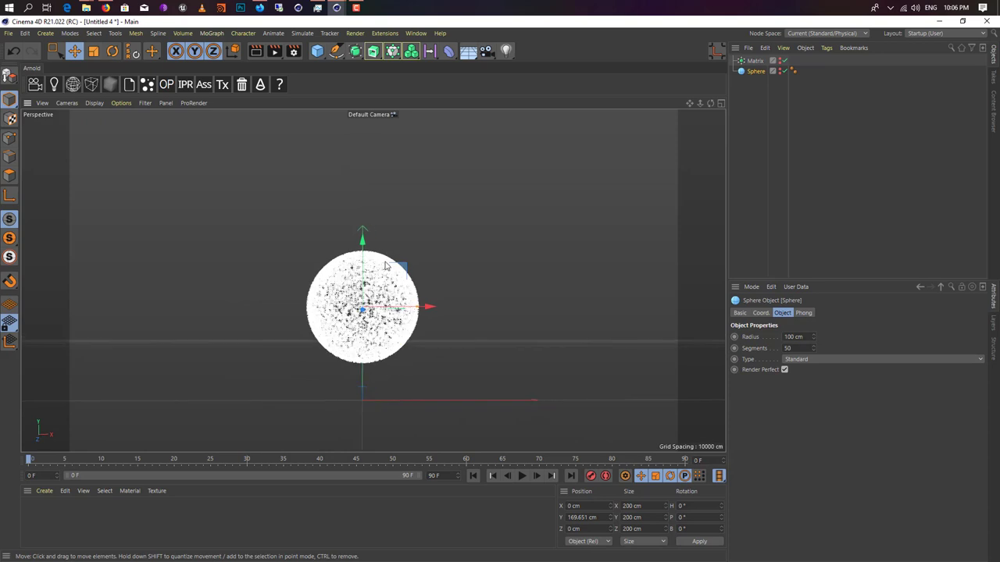
drag(370, 269, 369, 160)
alt+middle_drag(371, 165, 395, 232)
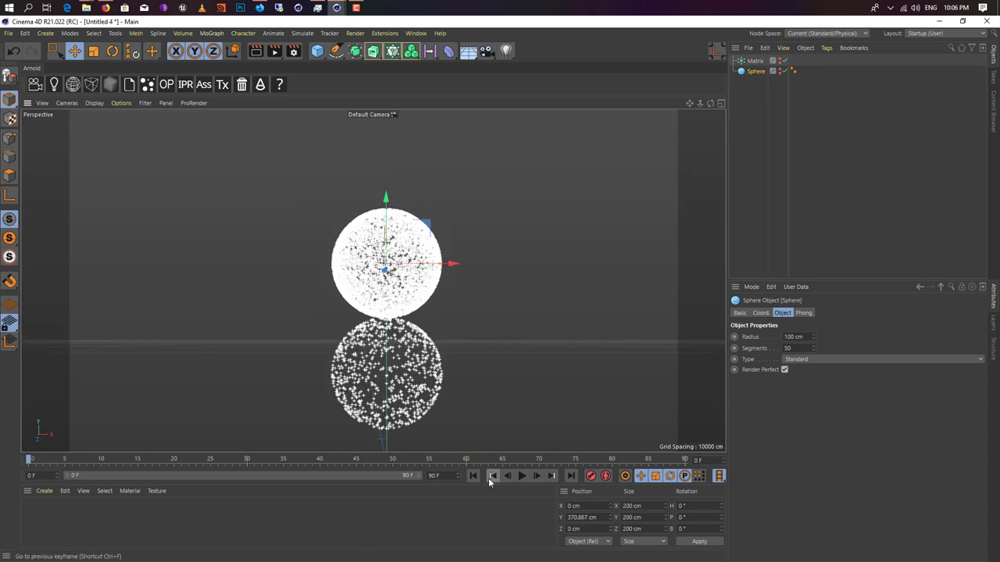
Play the animation briefly to check the particles, and return to the first frame
click(522, 476)
click(521, 476)
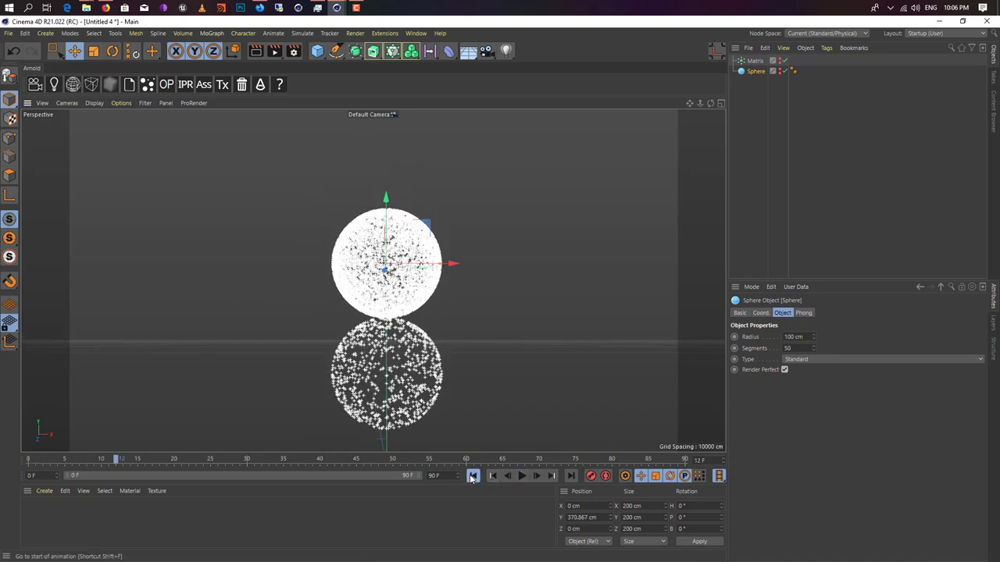
click(472, 476)
alt+drag(406, 367, 423, 311)
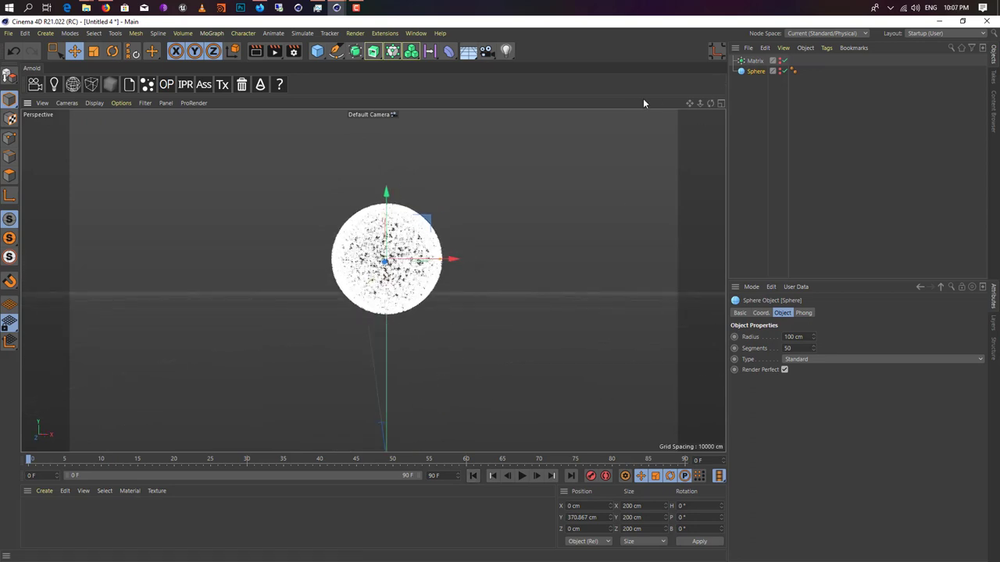
Raise the Matrix object's count to 20000
click(755, 61)
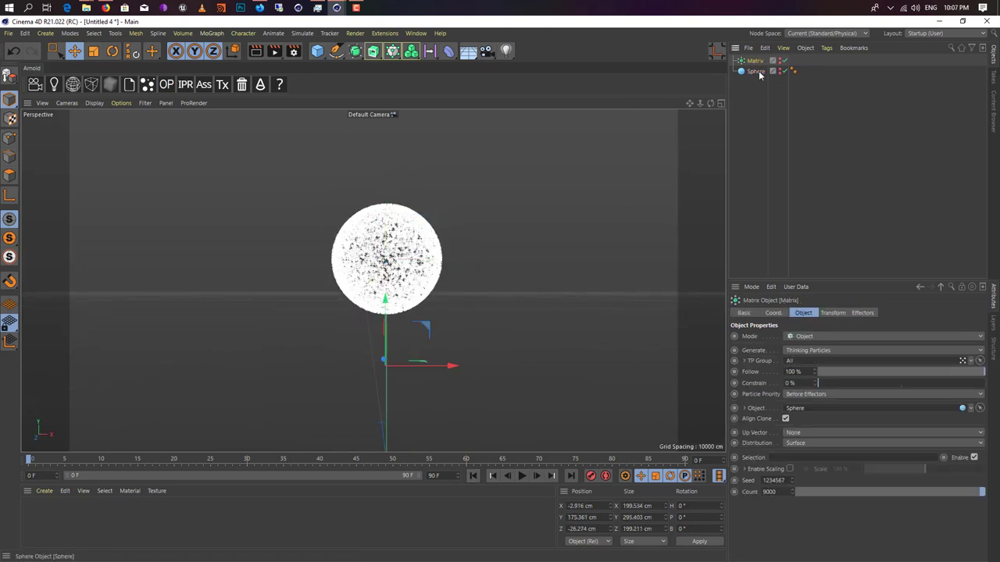
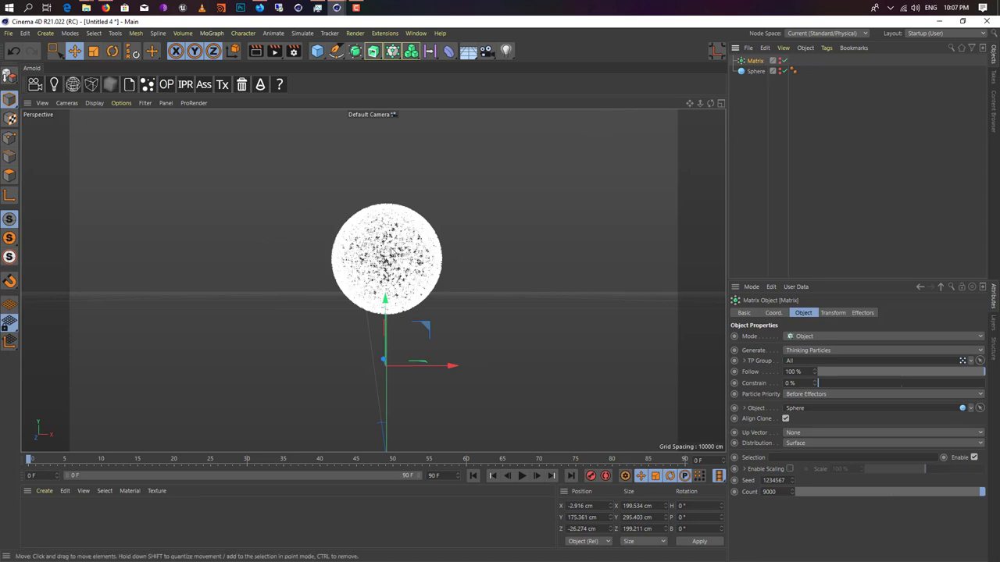
scroll(394, 252, up, 5)
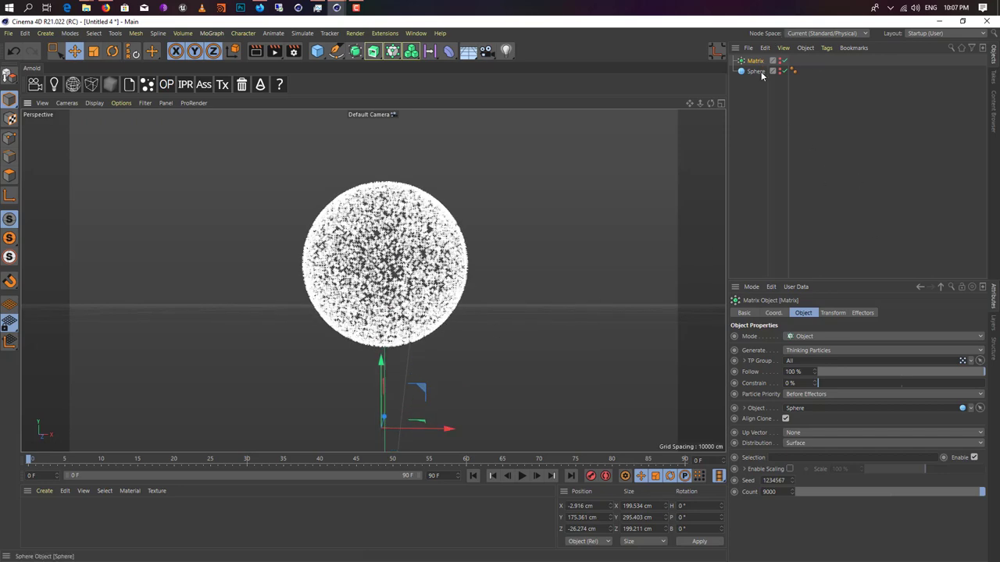
alt+middle_drag(386, 264, 389, 233)
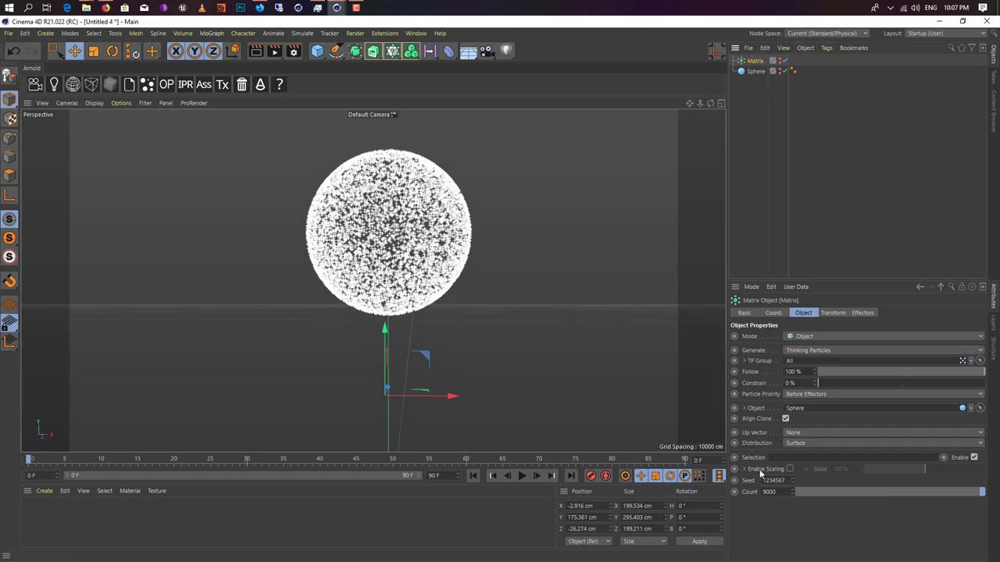
click(780, 492)
text(20000)
key(Return)
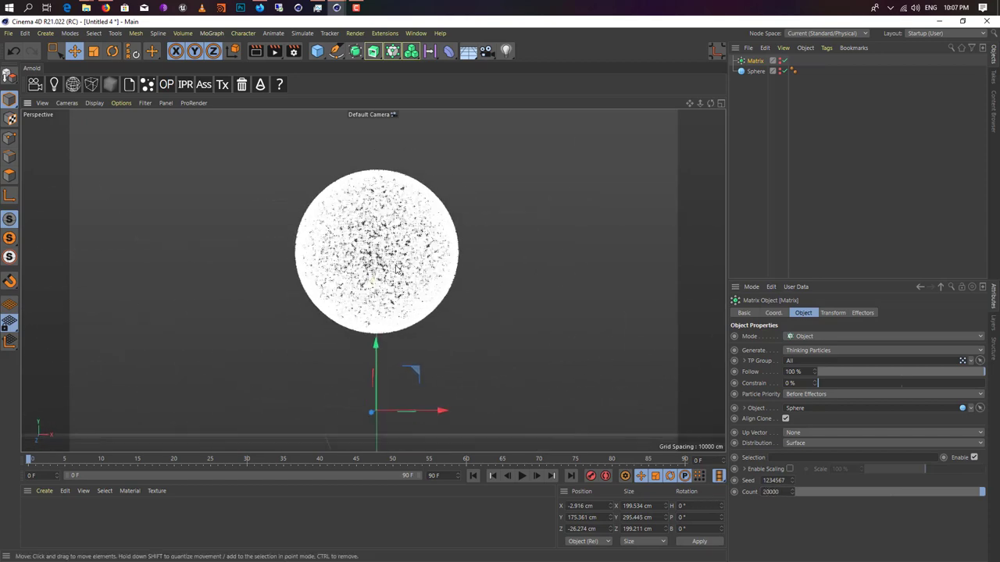
Create a Null object and add an XPresso tag to it
alt+drag(396, 267, 377, 282)
scroll(378, 284, down, 4)
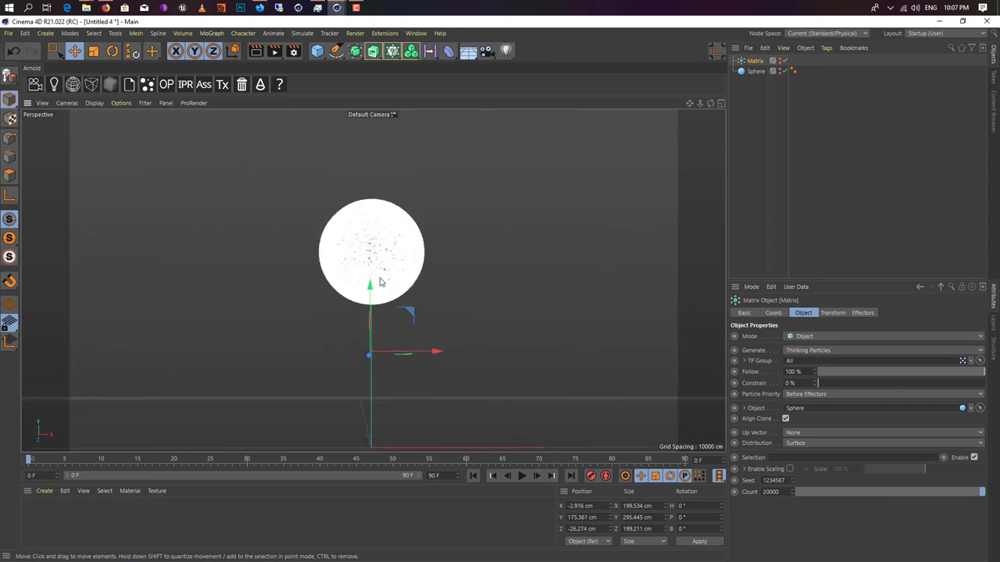
alt+middle_drag(380, 284, 401, 290)
alt+drag(401, 288, 405, 289)
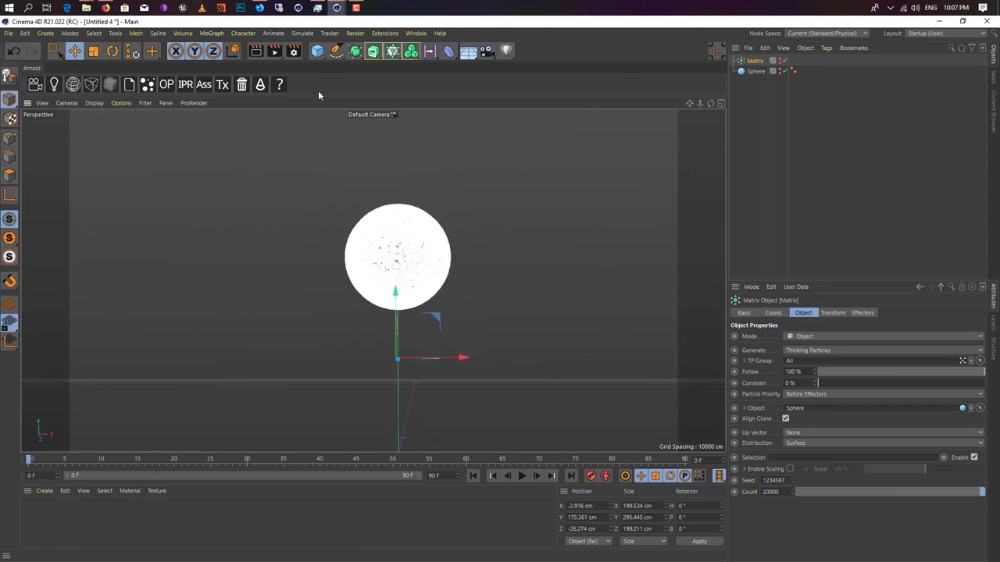
click(325, 58)
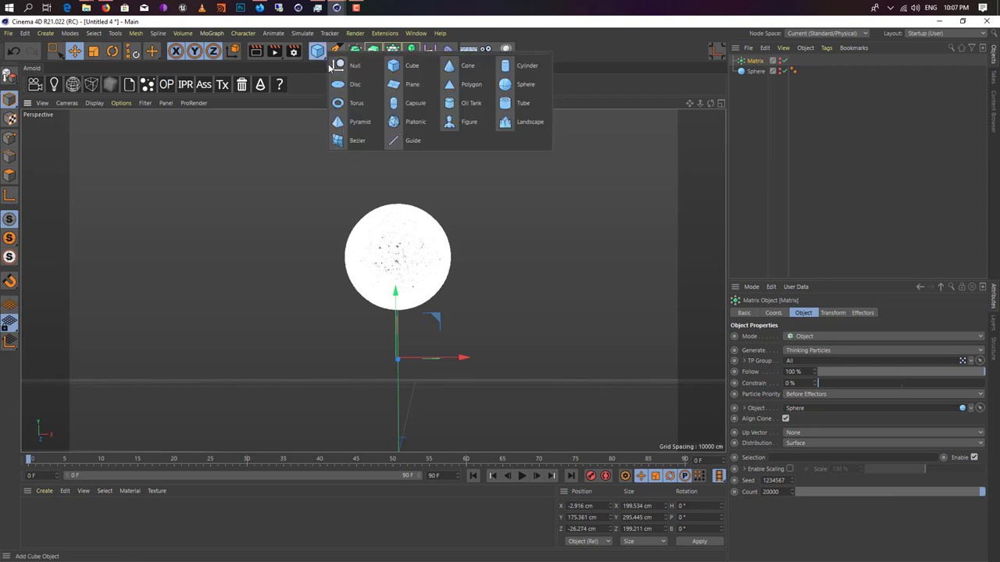
click(355, 67)
right_click(755, 61)
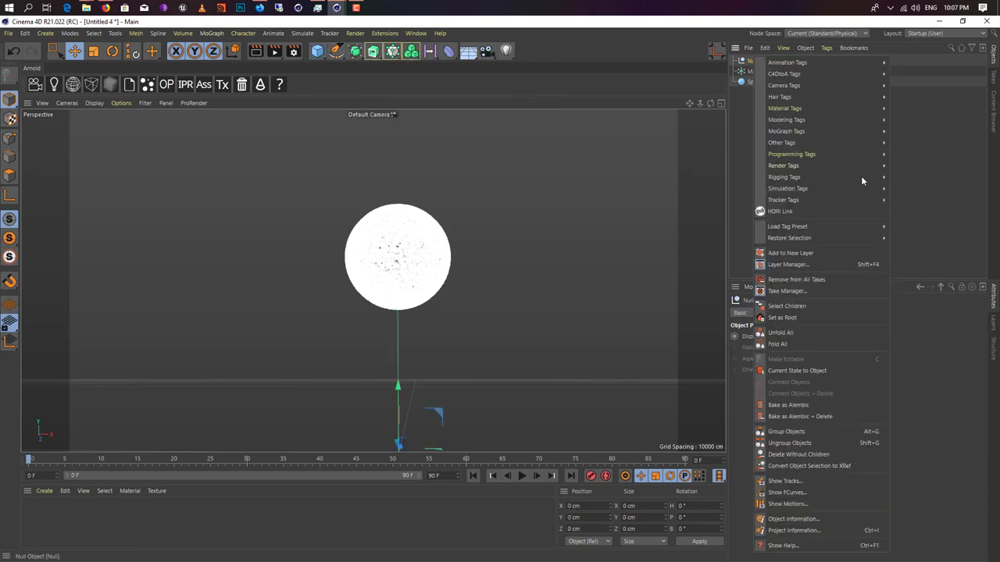
mouse_move(834, 156)
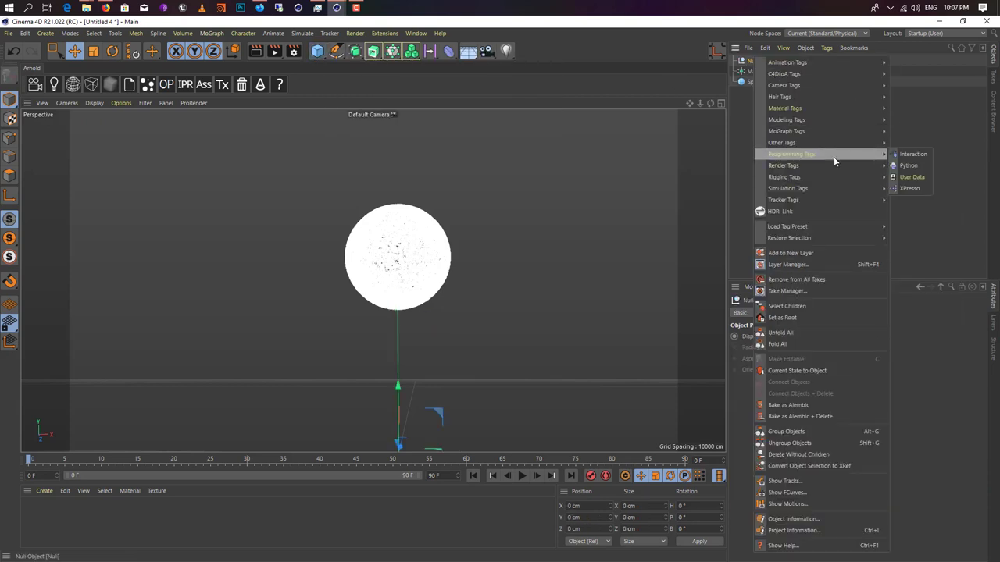
click(910, 189)
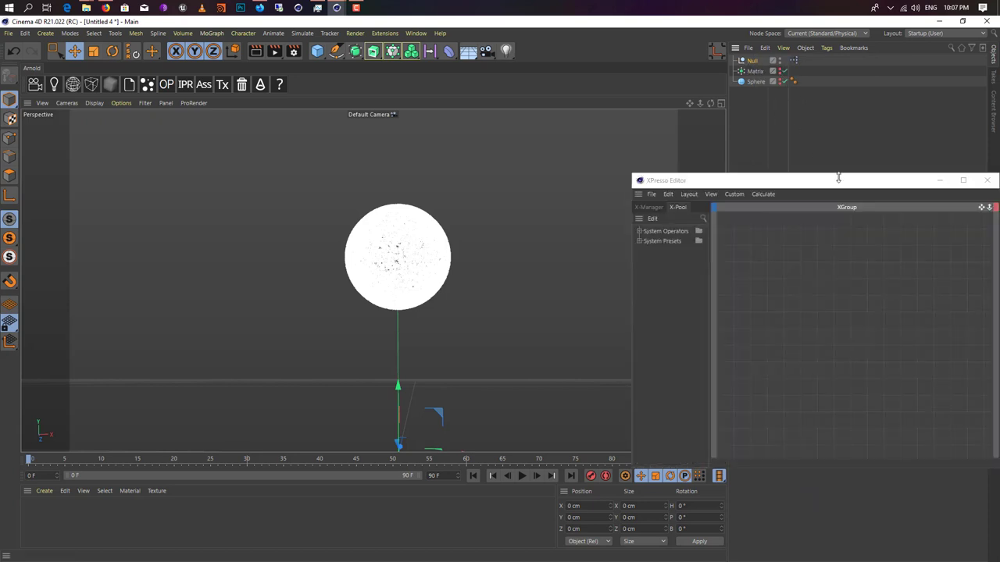
Search the XPresso operators for "p pa" and add a P Pass node to the XGroup
double_click(836, 177)
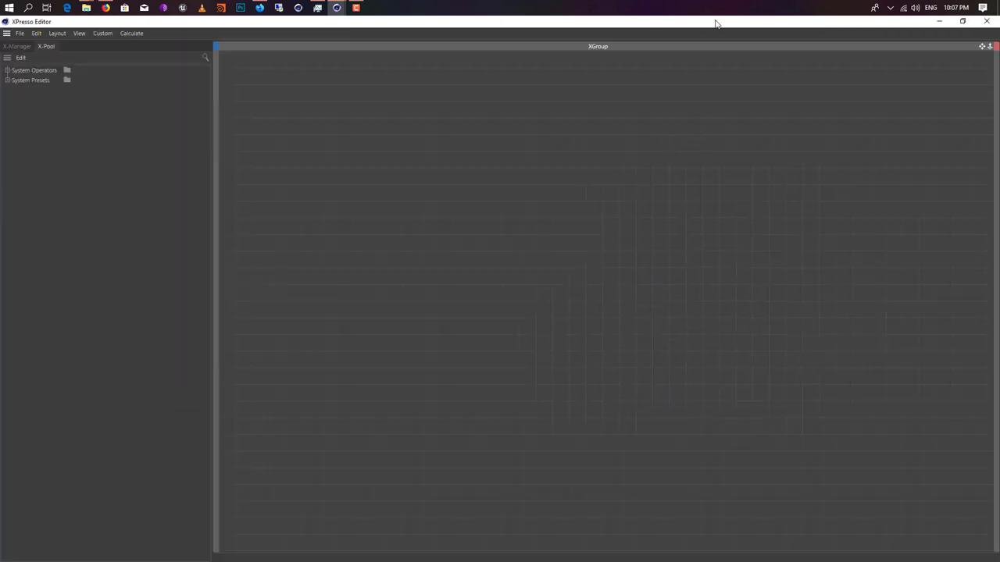
double_click(715, 22)
drag(522, 146, 605, 147)
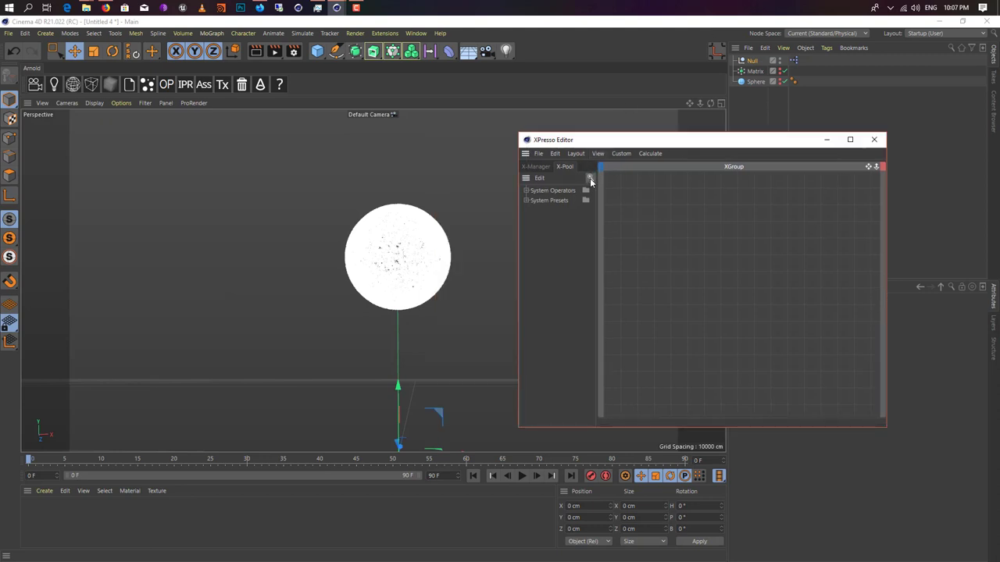
click(590, 179)
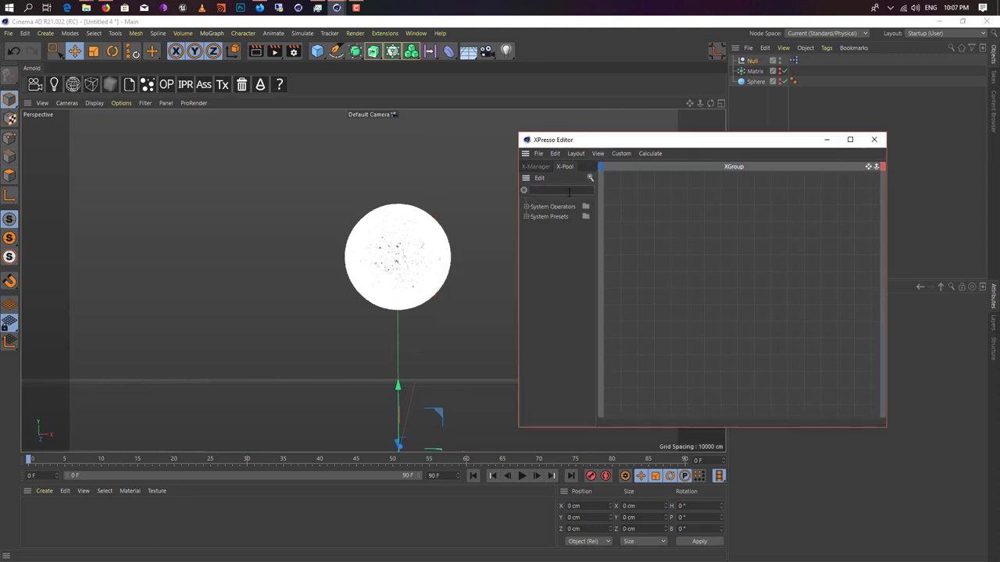
text(p pa)
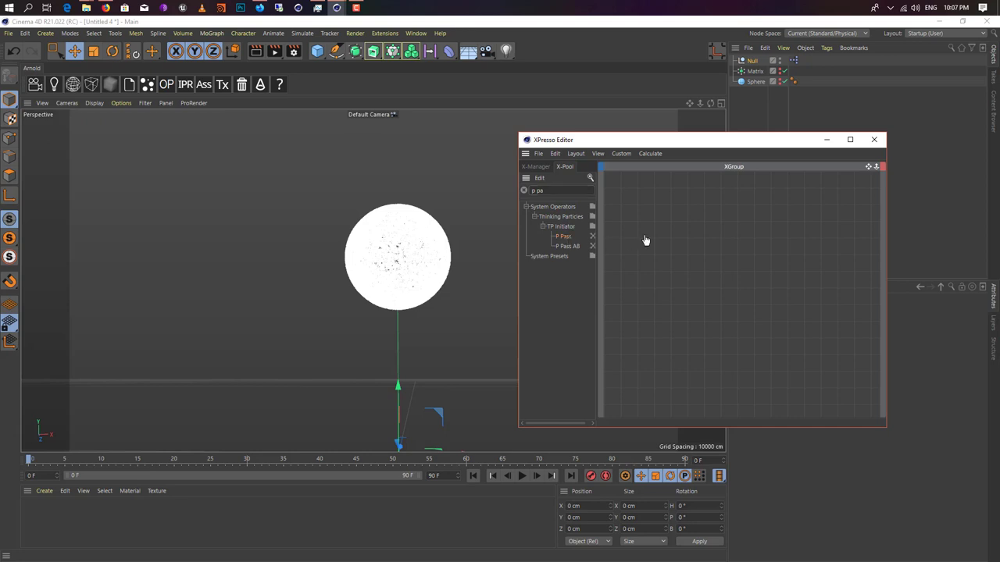
drag(646, 240, 644, 237)
Find the PForceObject operator with "forc", add it beside the P Pass node and connect the two
text(forc)
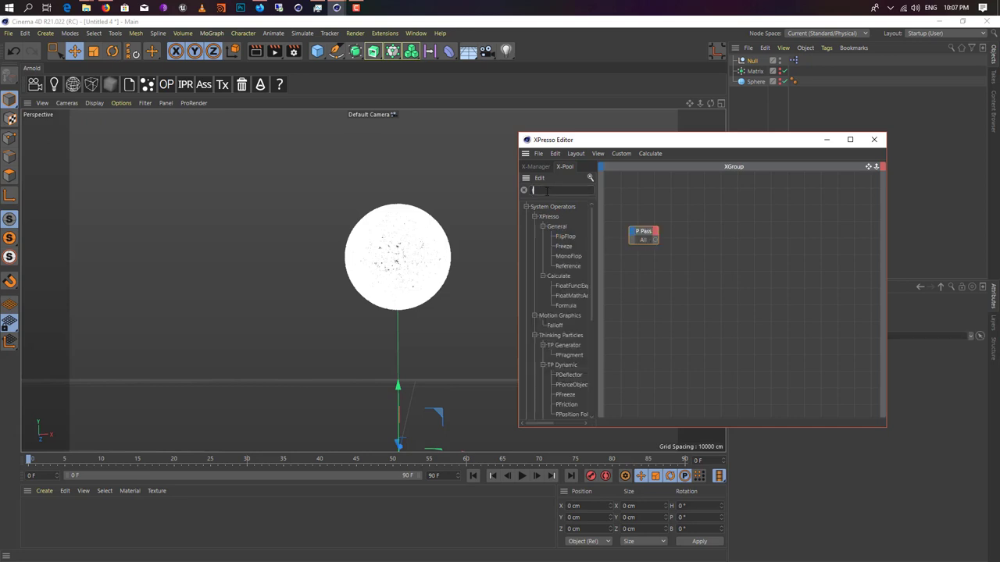
mouse_move(625, 239)
mouse_down()
mouse_move(710, 236)
mouse_move(692, 240)
mouse_up()
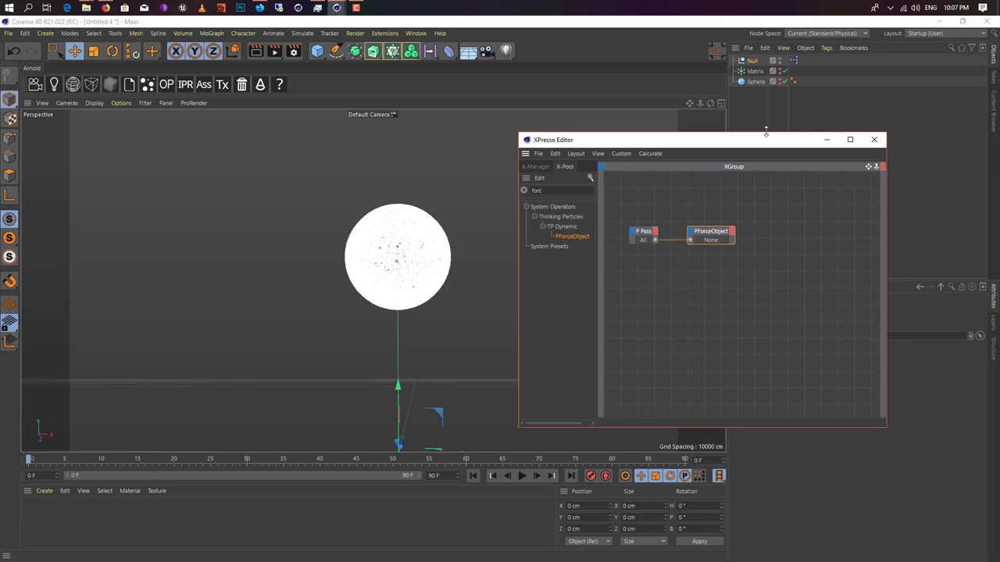
drag(751, 147, 521, 171)
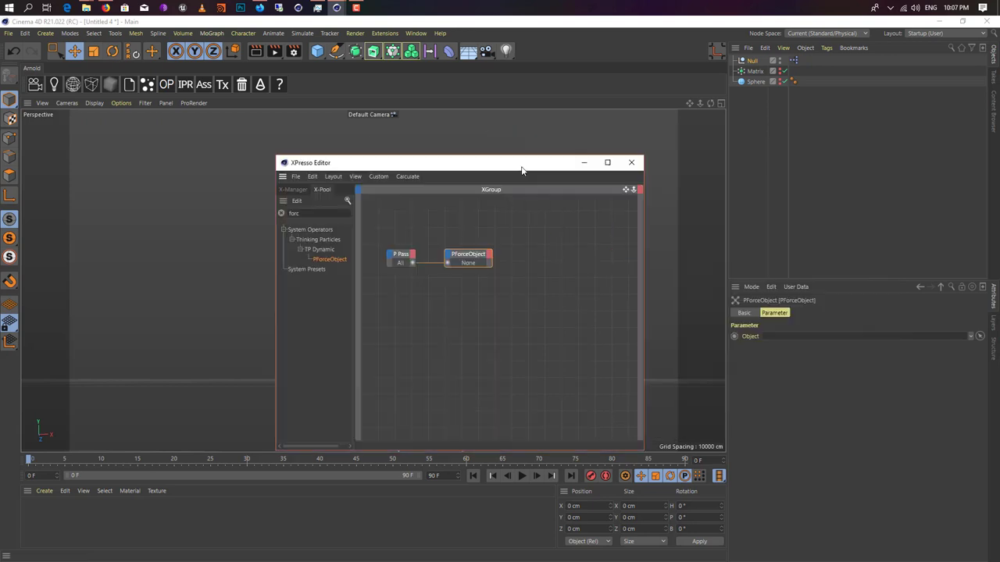
Assign the All particle group from the Thinking Particles settings to the P Pass node's Group
click(303, 32)
mouse_move(348, 89)
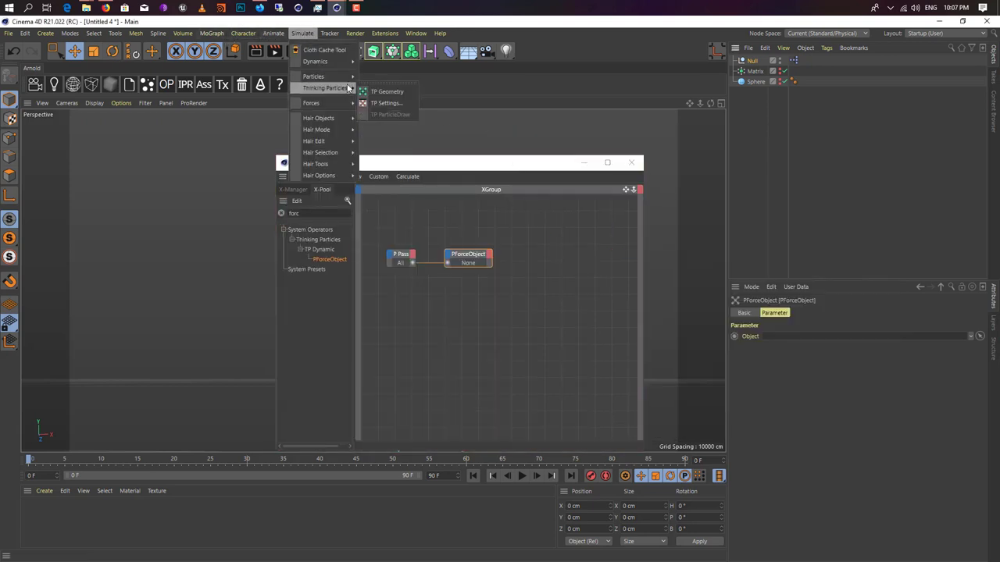
click(387, 103)
drag(542, 94, 628, 90)
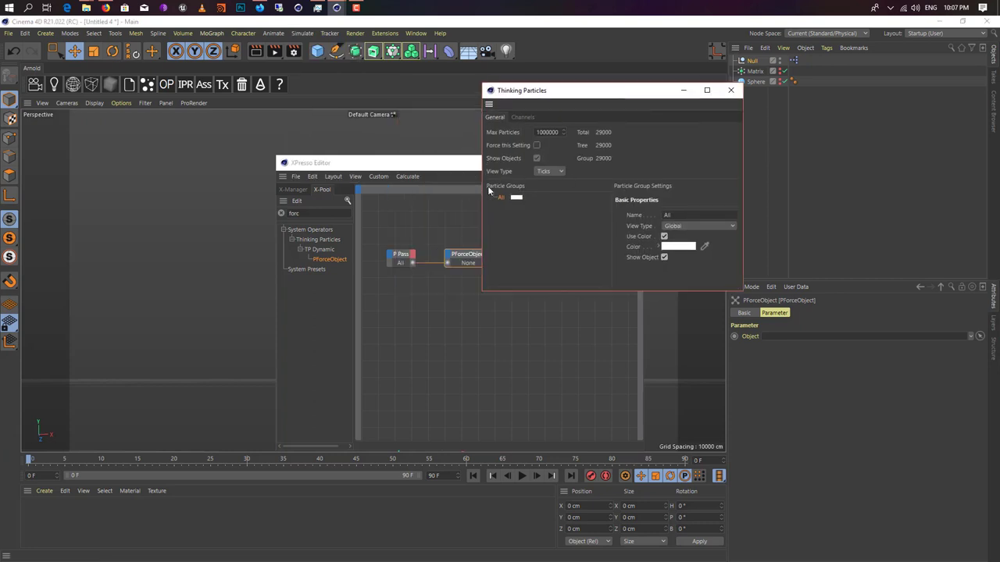
click(399, 258)
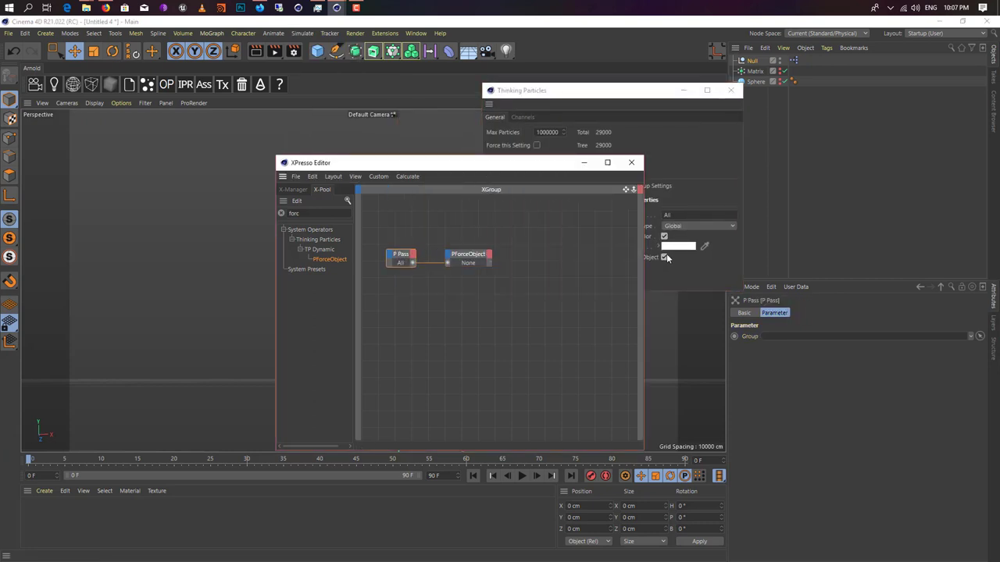
click(706, 265)
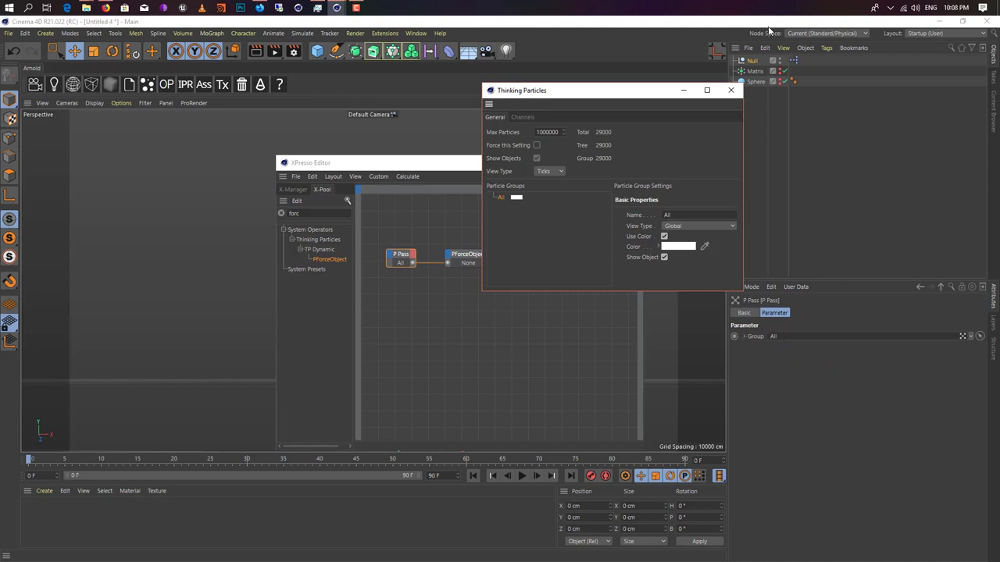
click(730, 90)
drag(512, 169, 380, 179)
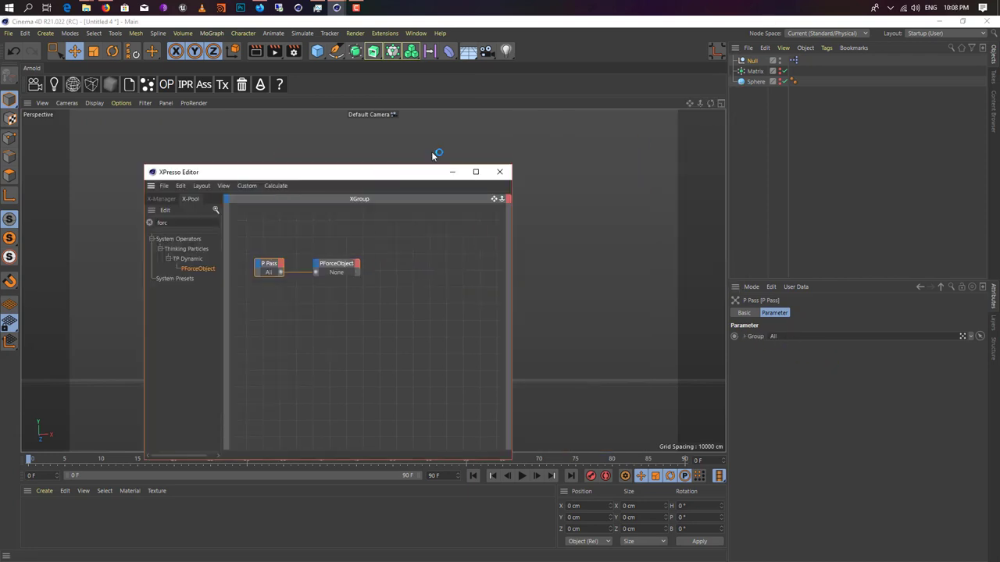
click(302, 33)
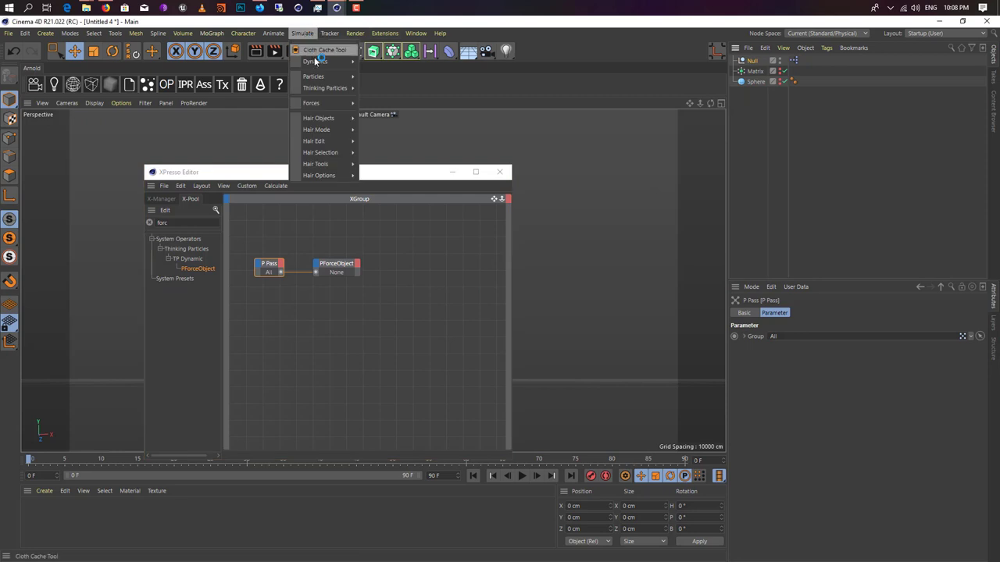
mouse_move(370, 107)
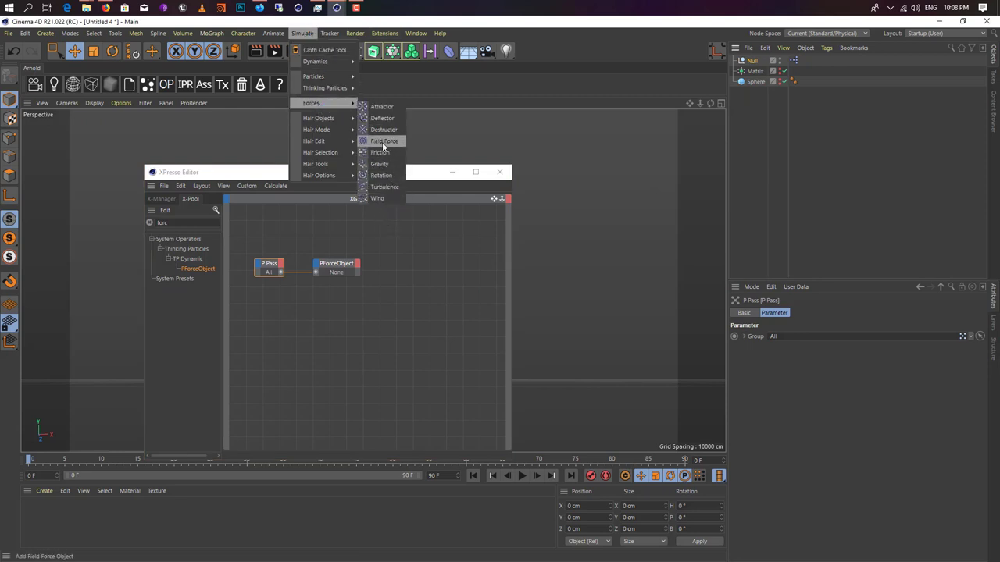
click(382, 142)
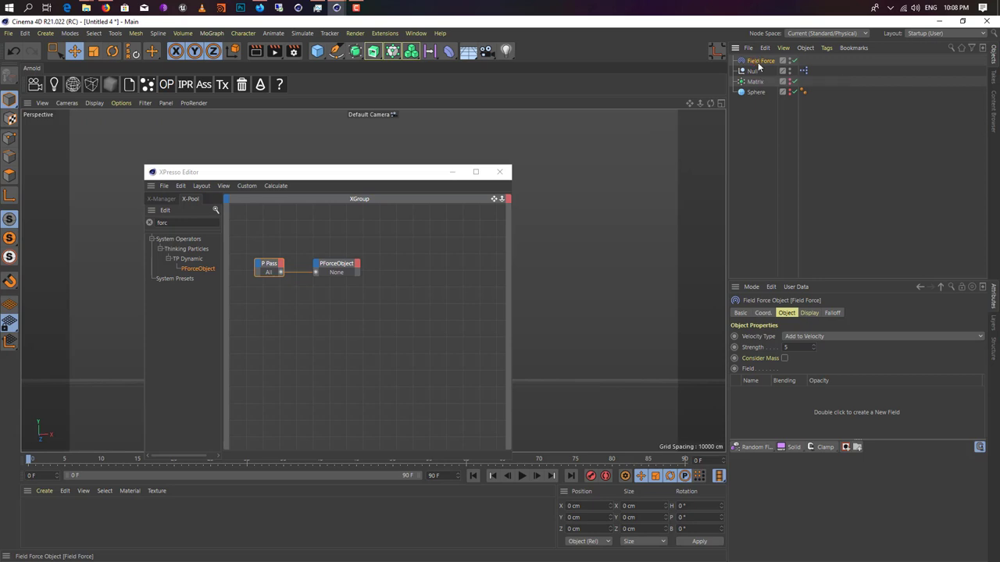
key(Delete)
Add a Gravity force and a Turbulence force to the scene in place of the Field Force
click(303, 33)
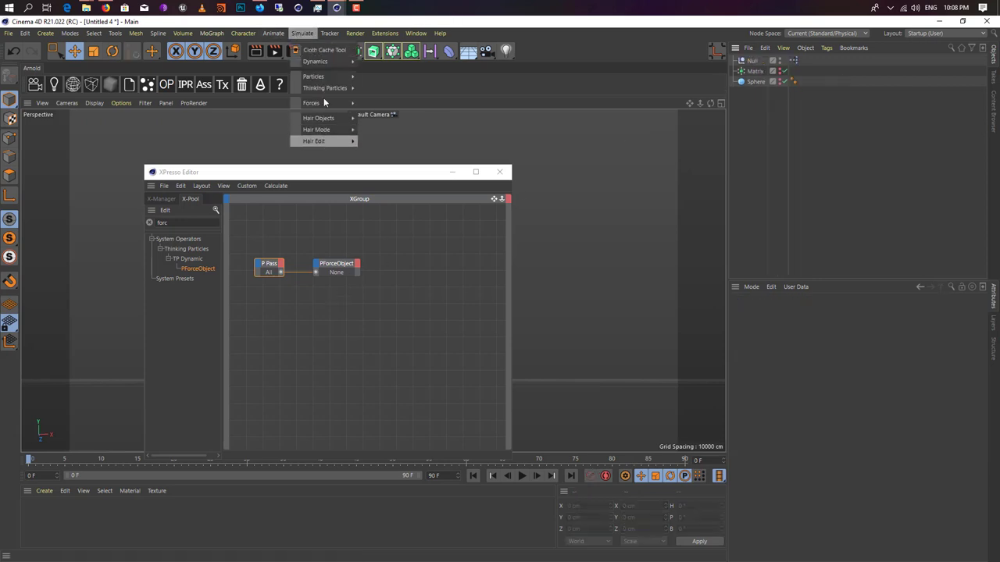
mouse_move(335, 103)
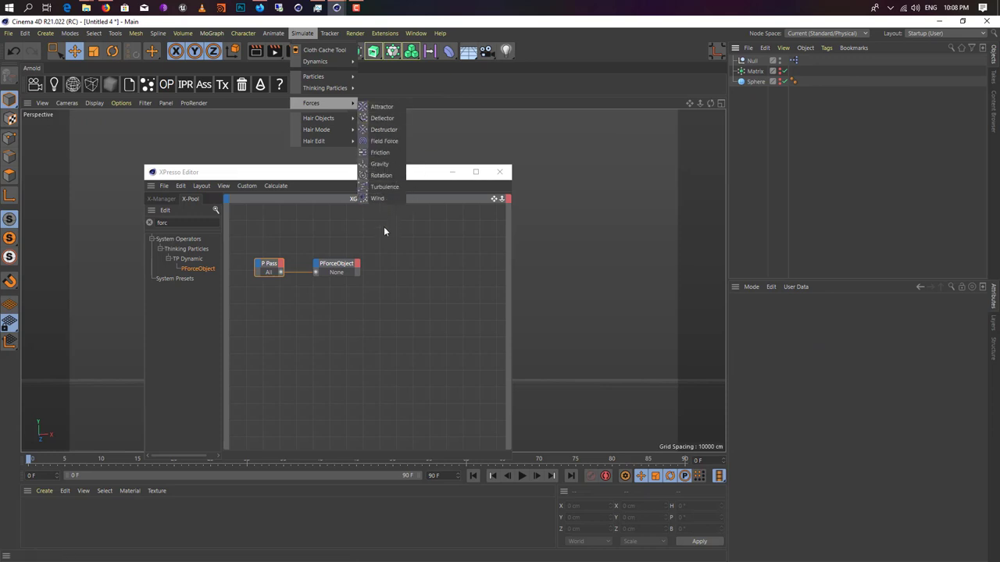
click(388, 164)
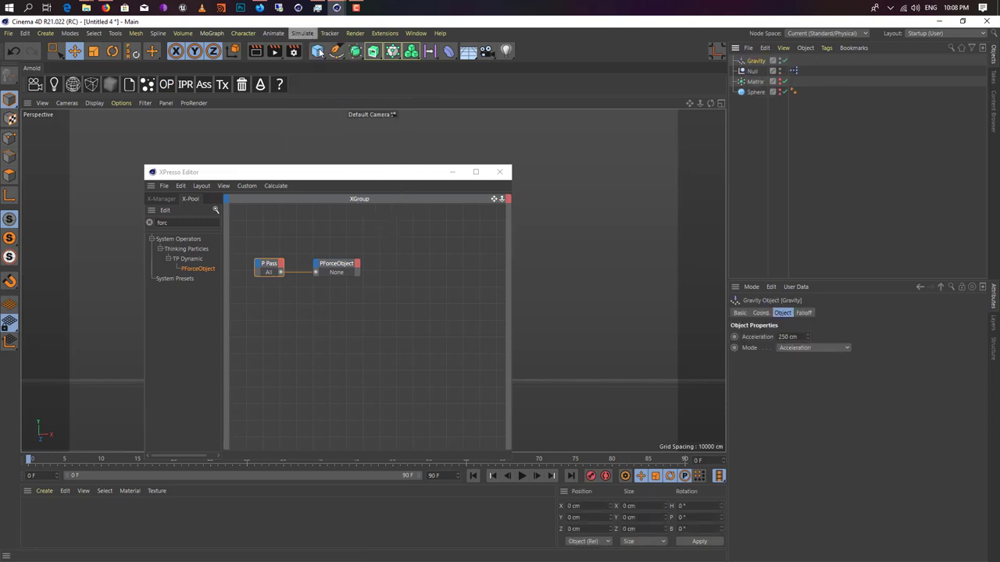
click(302, 32)
mouse_move(342, 103)
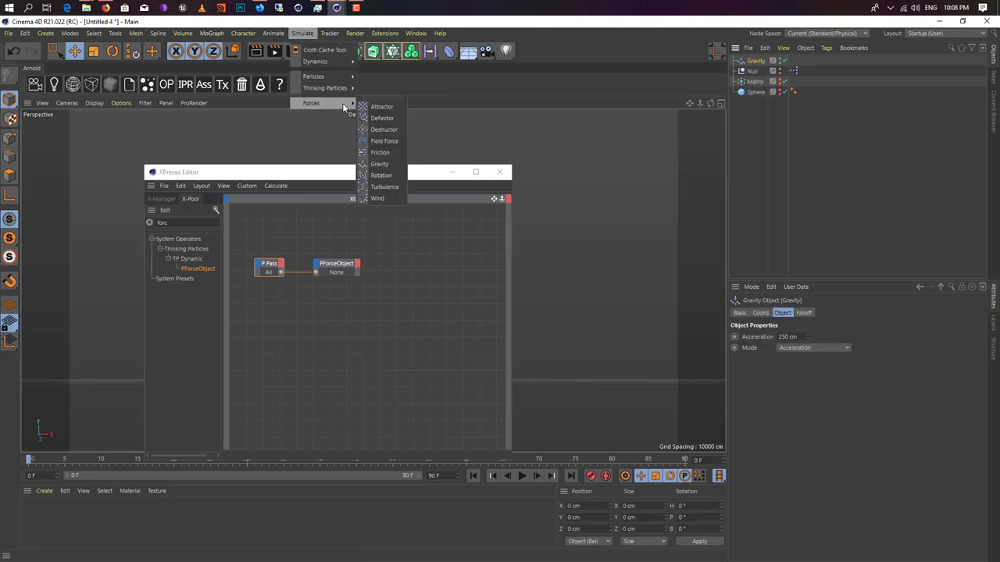
click(380, 191)
Duplicate the PForceObject node, assign Gravity to the original and Turbulence to the copy, and connect the copy to P Pass
drag(426, 172, 532, 177)
ctrl+drag(452, 269, 451, 314)
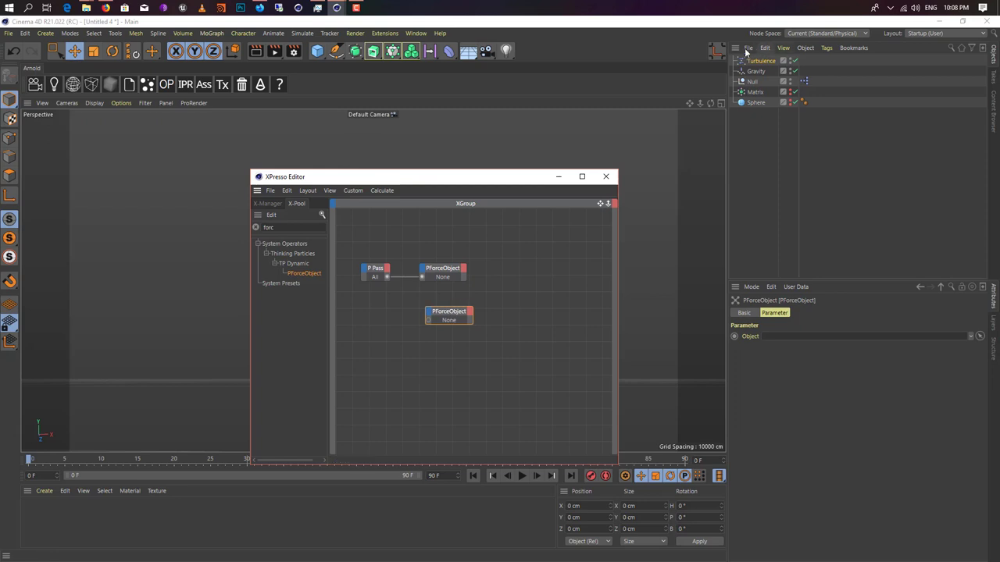
drag(761, 62, 451, 327)
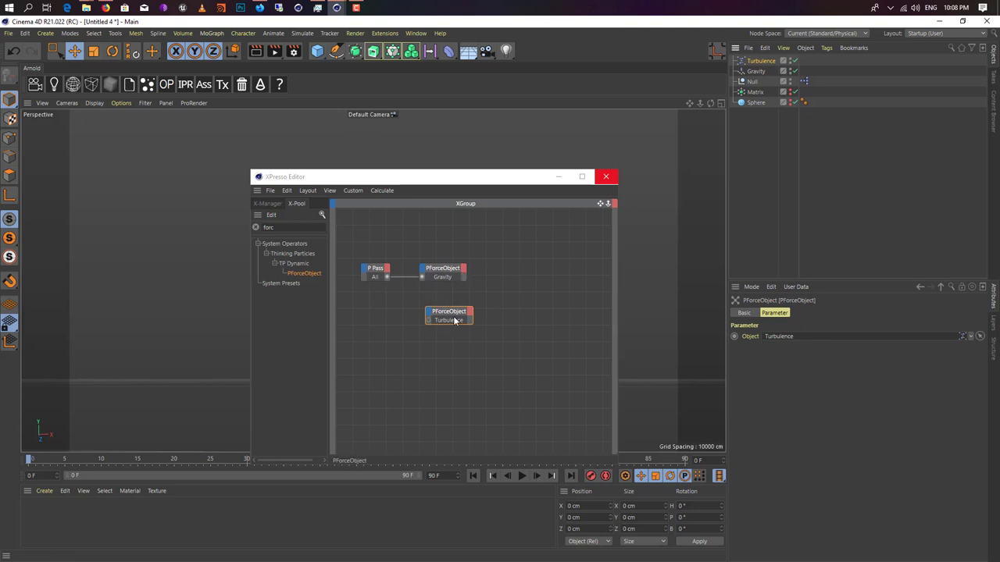
drag(428, 323, 429, 316)
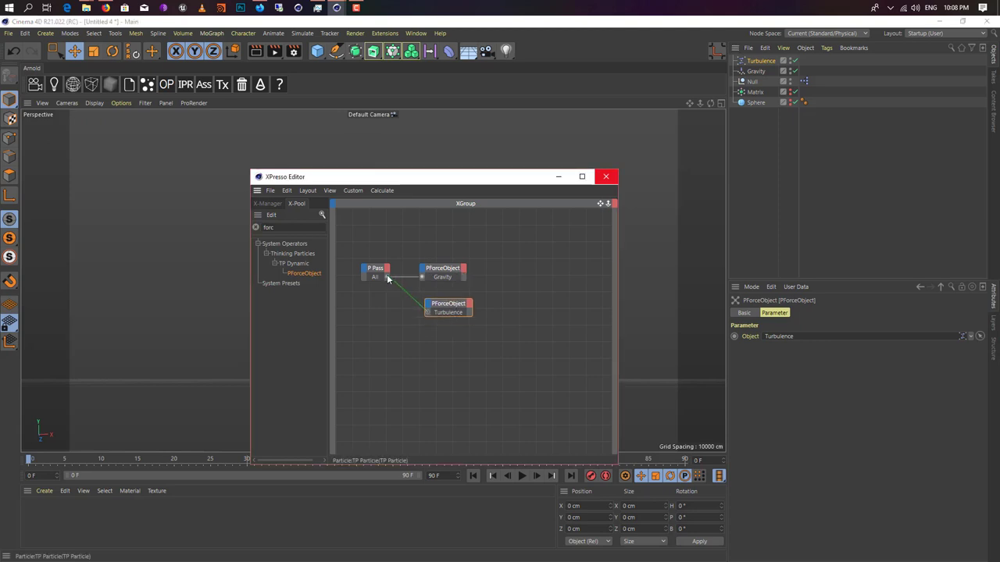
Minimize the XPresso Editor, play the animation to check the particles, and return to the first frame
click(557, 176)
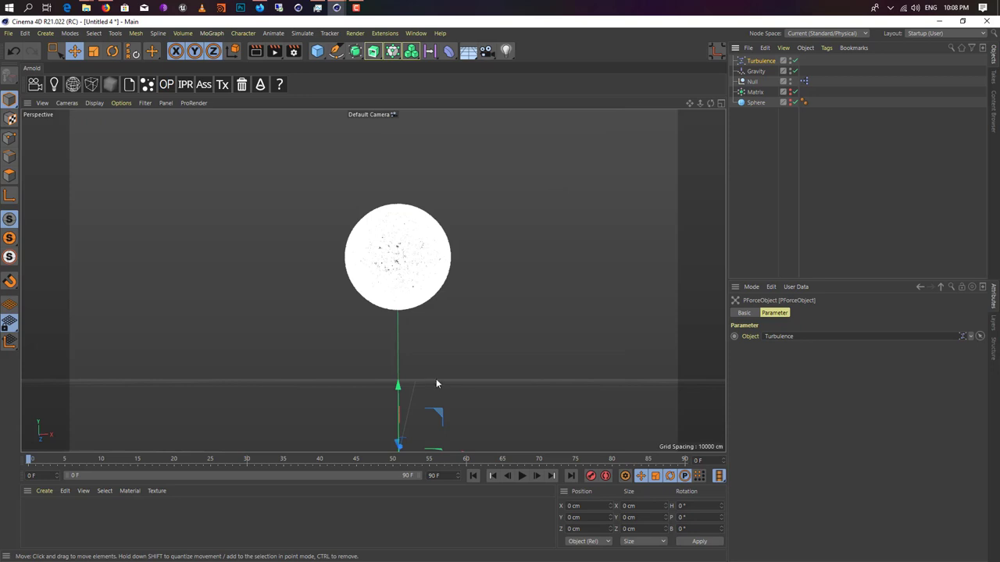
alt+drag(458, 296, 462, 377)
click(522, 476)
alt+middle_drag(447, 394, 446, 331)
mouse_move(373, 279)
alt+mouse_down()
mouse_move(370, 213)
mouse_move(336, 284)
mouse_move(374, 292)
alt+mouse_up()
click(475, 477)
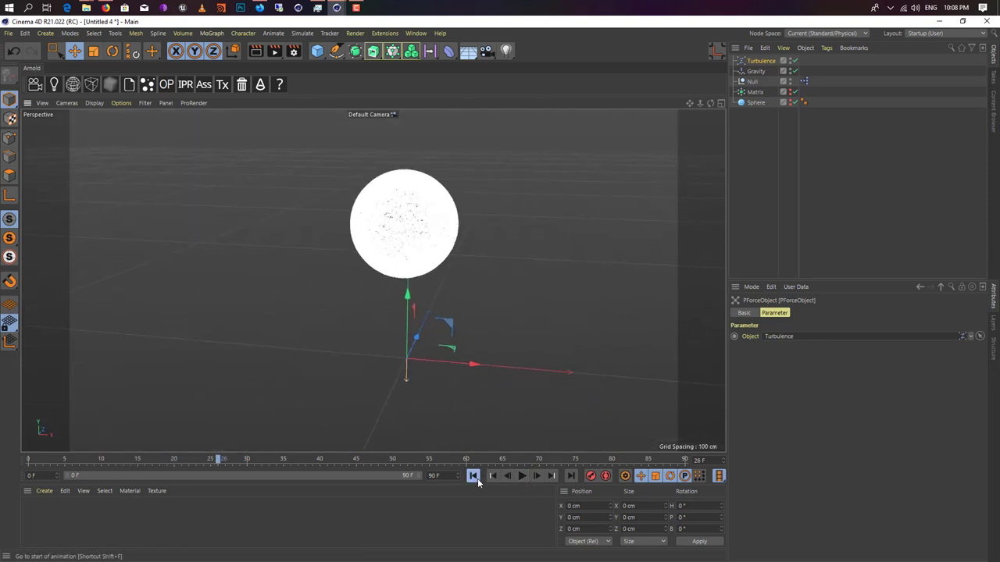
alt+drag(414, 344, 423, 257)
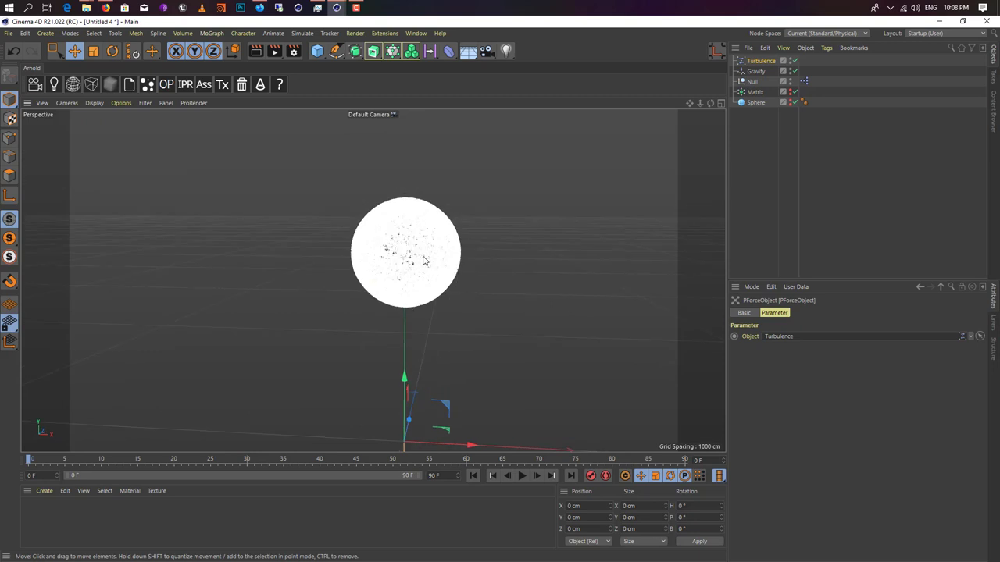
Change the All particle group's colour to blue (H 228°, S 57%, V 100%) in the Thinking Particles settings
click(293, 51)
click(733, 39)
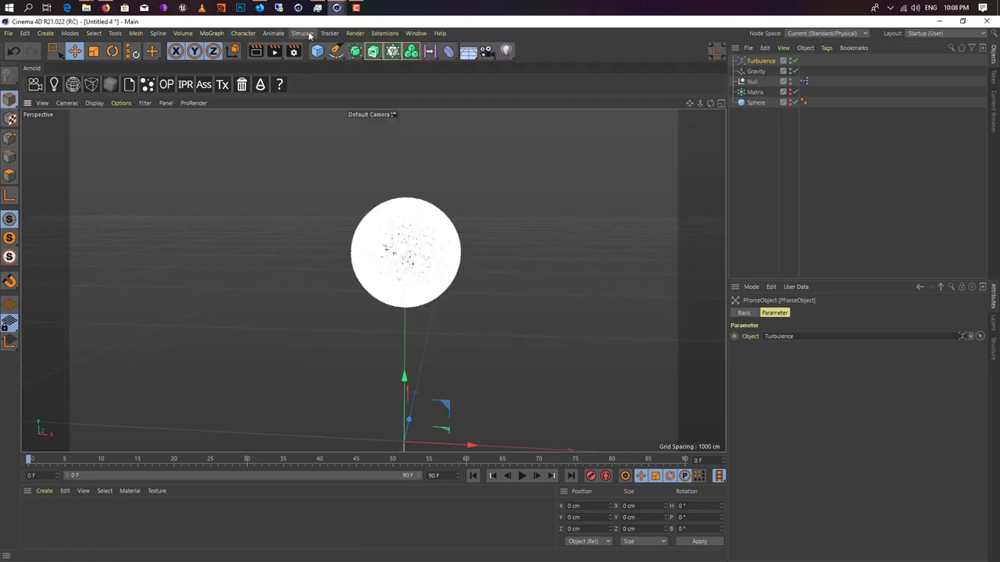
click(302, 32)
mouse_move(332, 88)
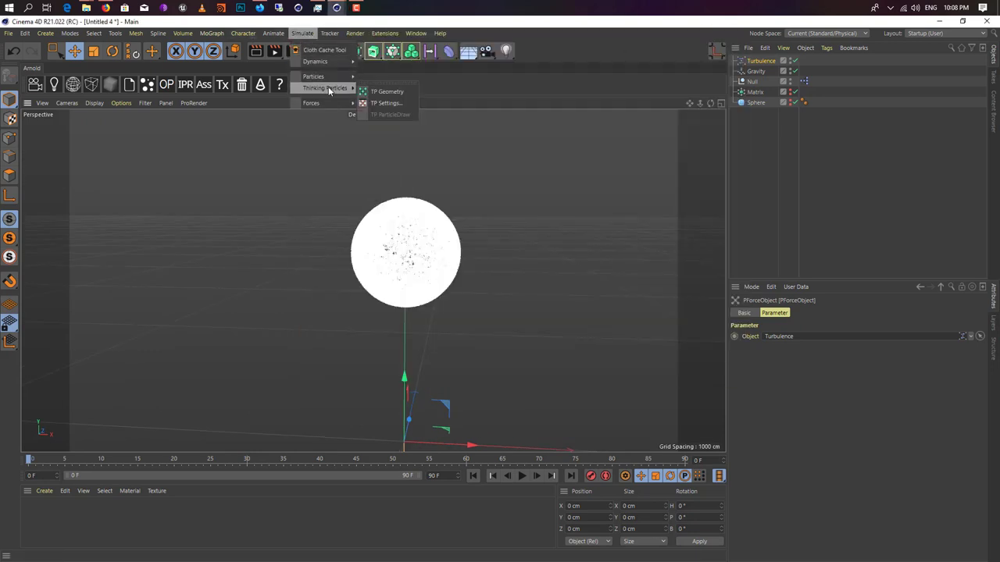
click(383, 103)
click(591, 257)
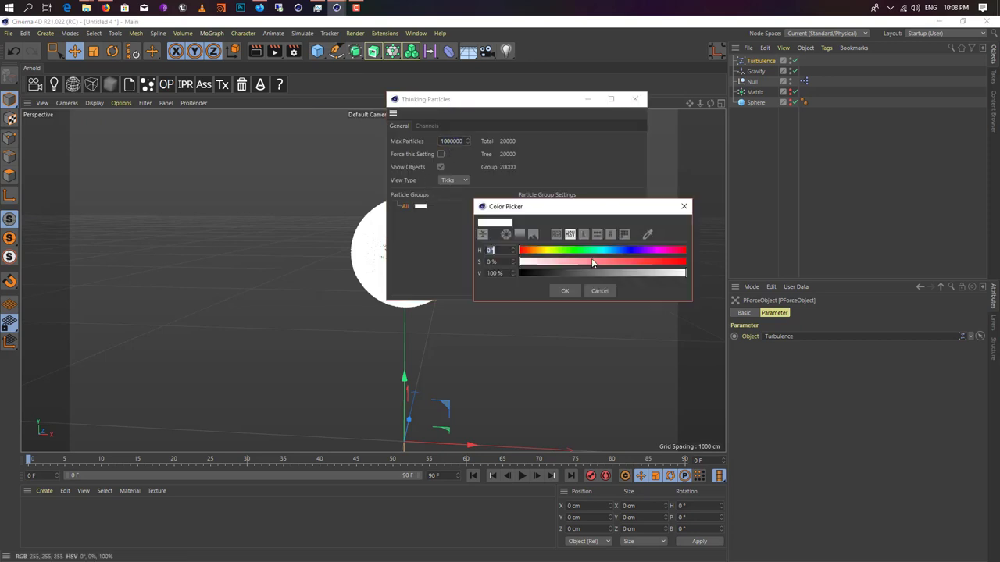
click(625, 252)
click(617, 262)
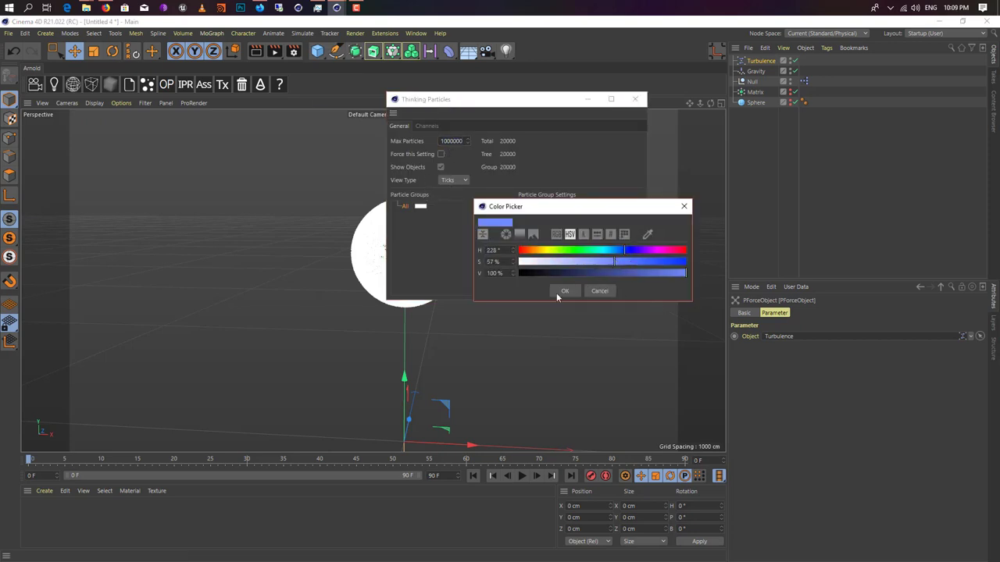
click(564, 290)
click(636, 98)
Add a shared Linear Field to the falloff of both the Turbulence and Gravity objects
scroll(417, 268, up, 5)
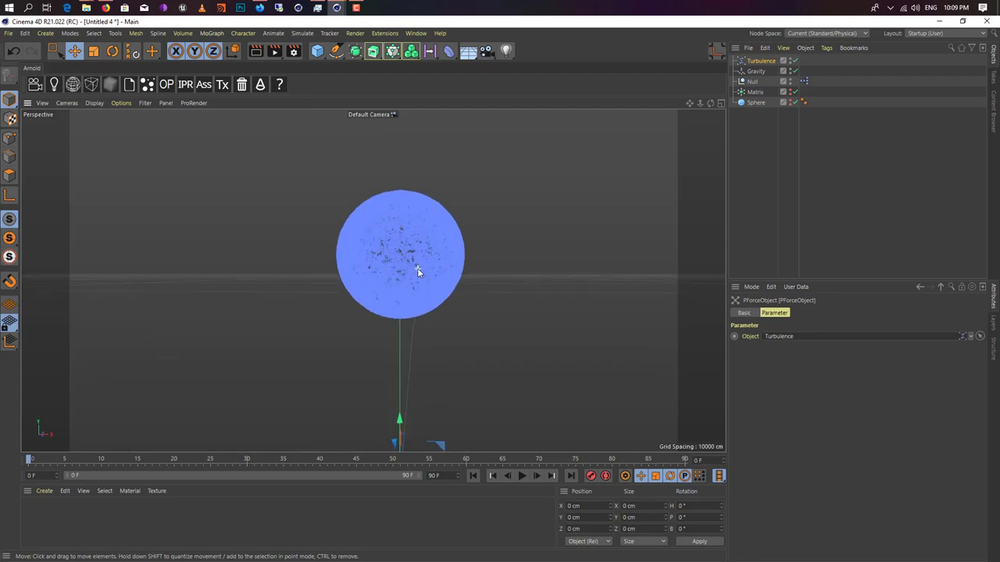
scroll(414, 246, up, 5)
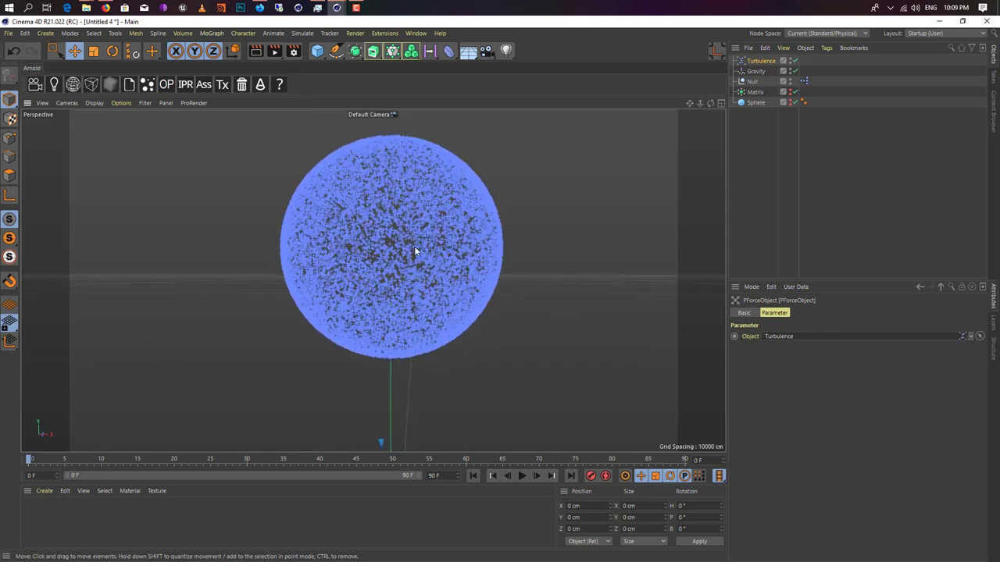
click(766, 70)
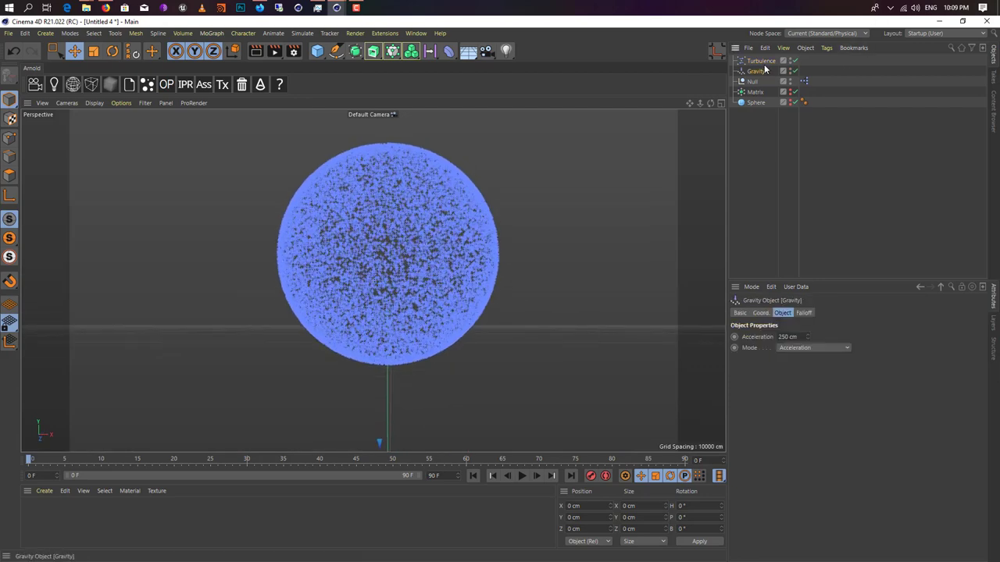
ctrl+click(762, 61)
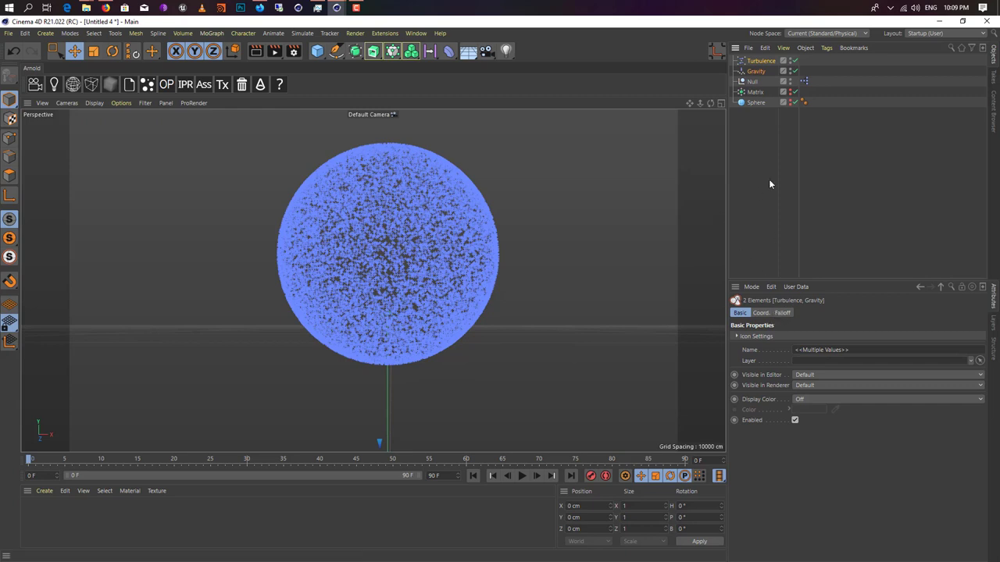
click(781, 313)
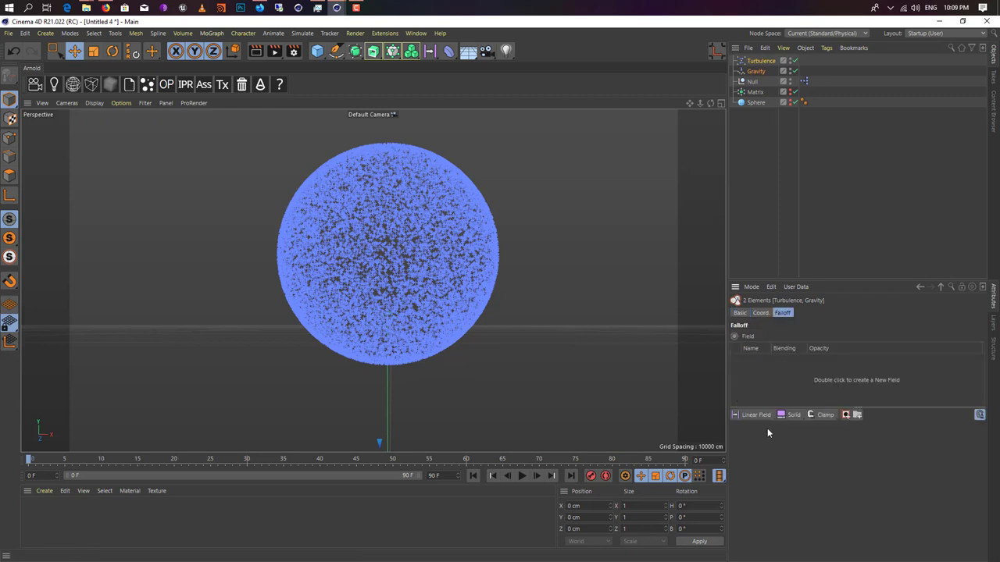
drag(762, 417, 767, 486)
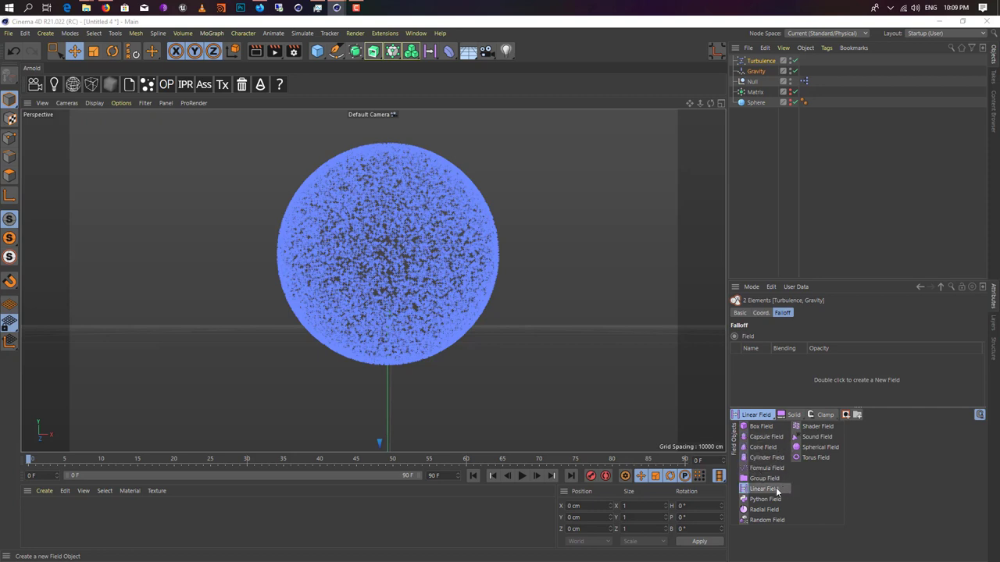
drag(775, 487, 775, 487)
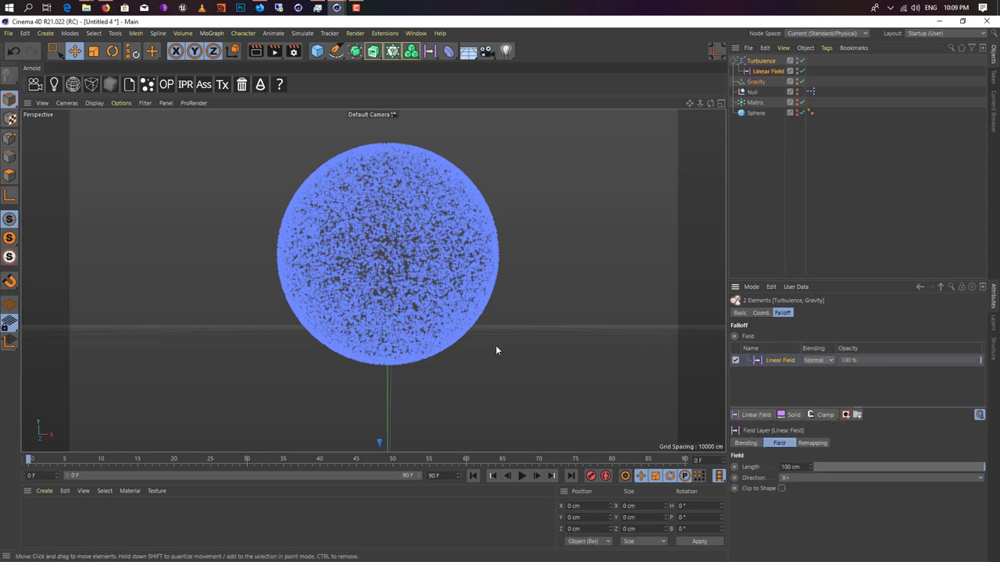
Move the Linear Field beside the sphere to about X 279 cm, Y 306 cm, and shorten it to about 12.7 cm
scroll(495, 340, down, 6)
scroll(496, 335, down, 2)
alt+middle_drag(518, 354, 455, 350)
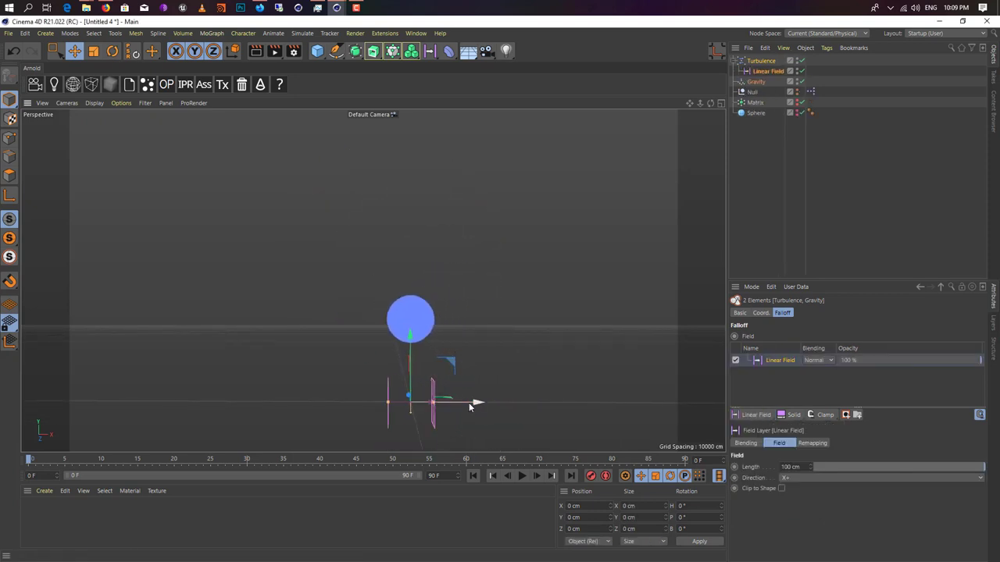
drag(461, 402, 521, 399)
drag(472, 341, 473, 277)
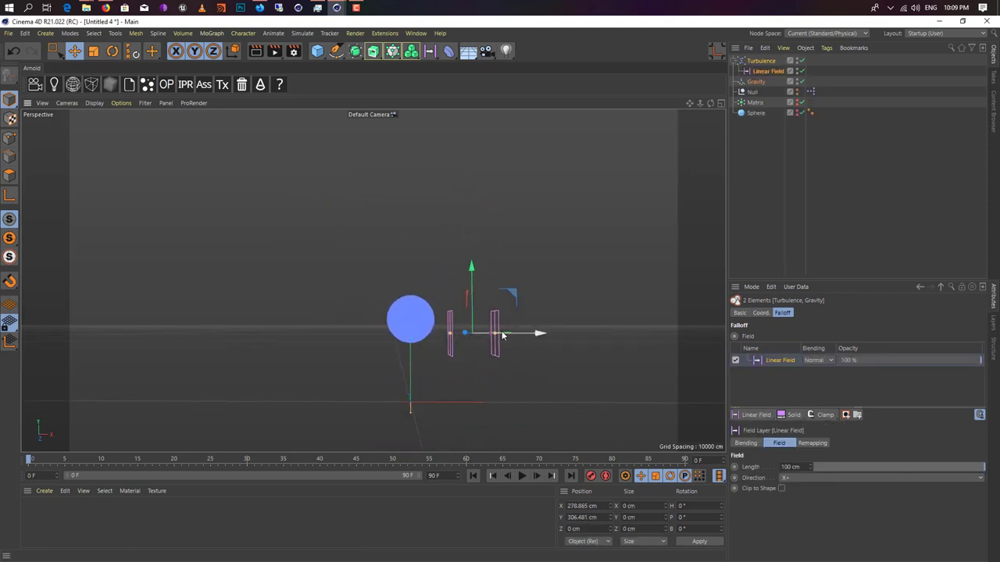
drag(494, 335, 538, 369)
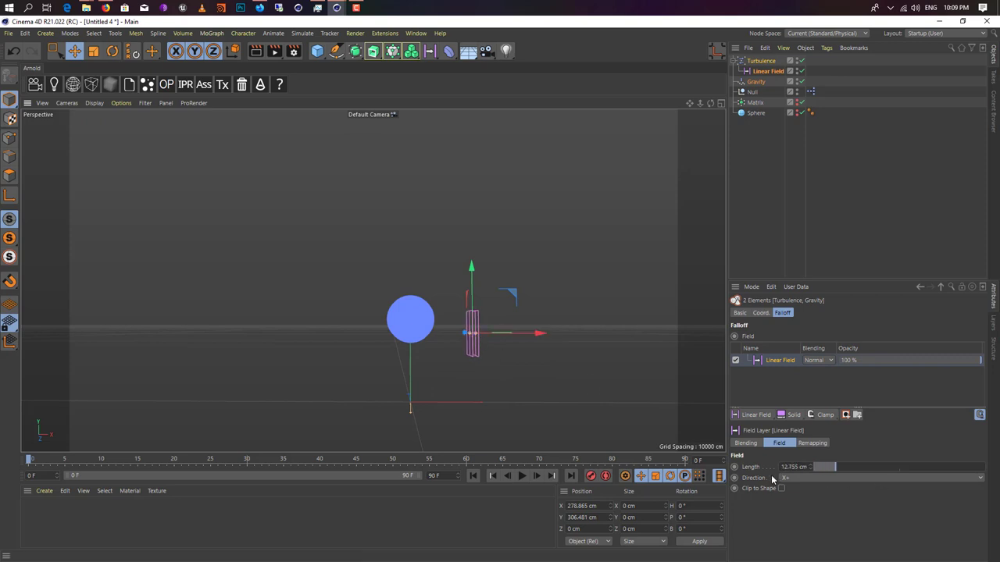
Shorten the Linear Field to about 6.4 cm, bank it 50° and move it to about X 161 cm, Y 208 cm
scroll(475, 301, up, 1)
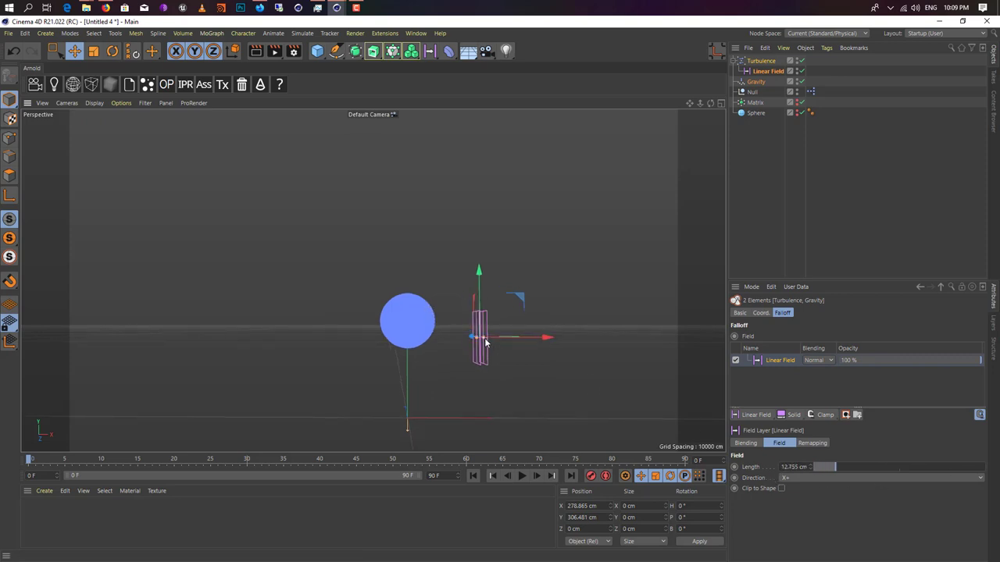
drag(485, 341, 762, 182)
key(r)
key(e)
key(t)
key(ctrl+z)
Scale the Linear Field to about 1.68 in Y and 2.81 in Z, keeping its X scale at 1
click(751, 444)
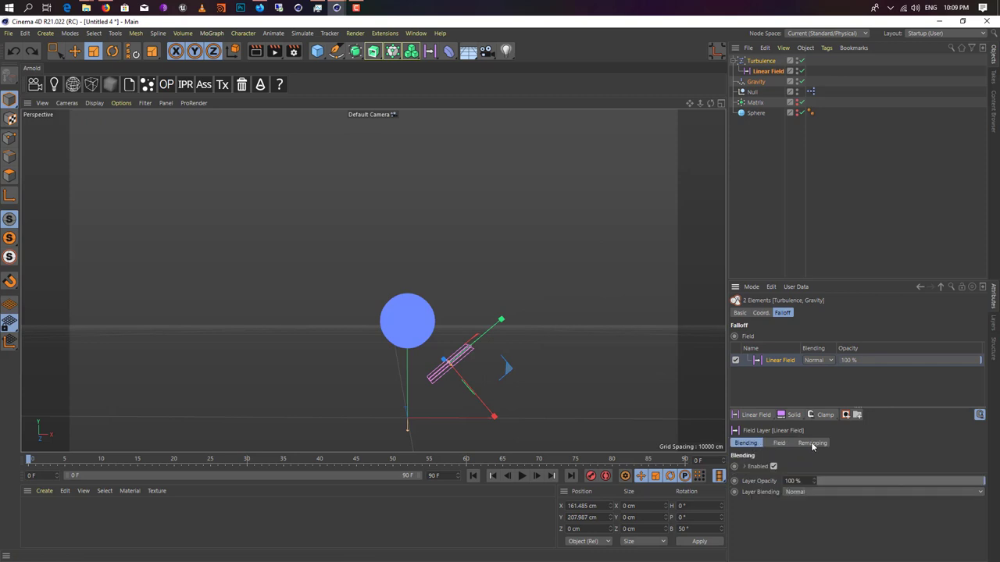
click(813, 444)
click(764, 72)
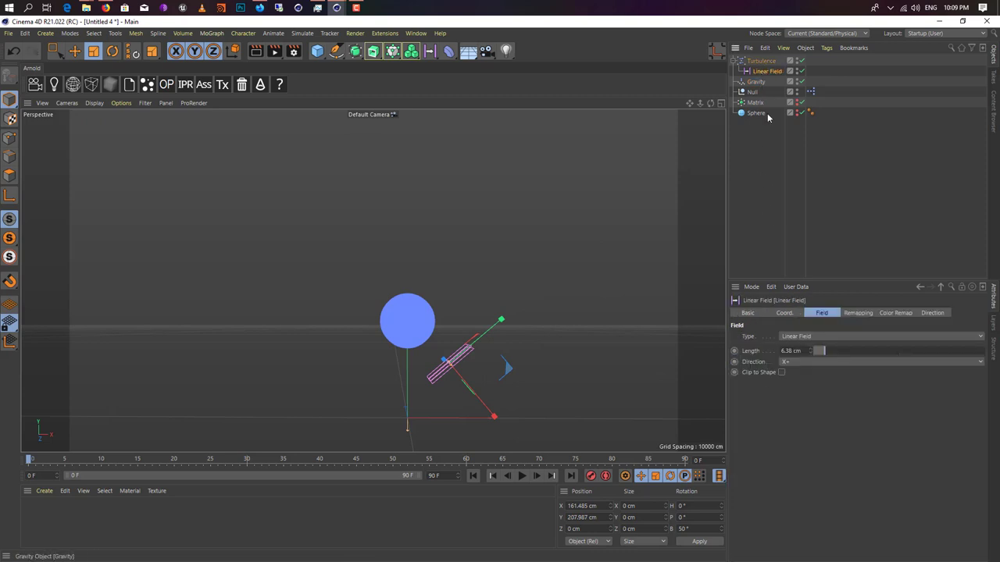
click(789, 313)
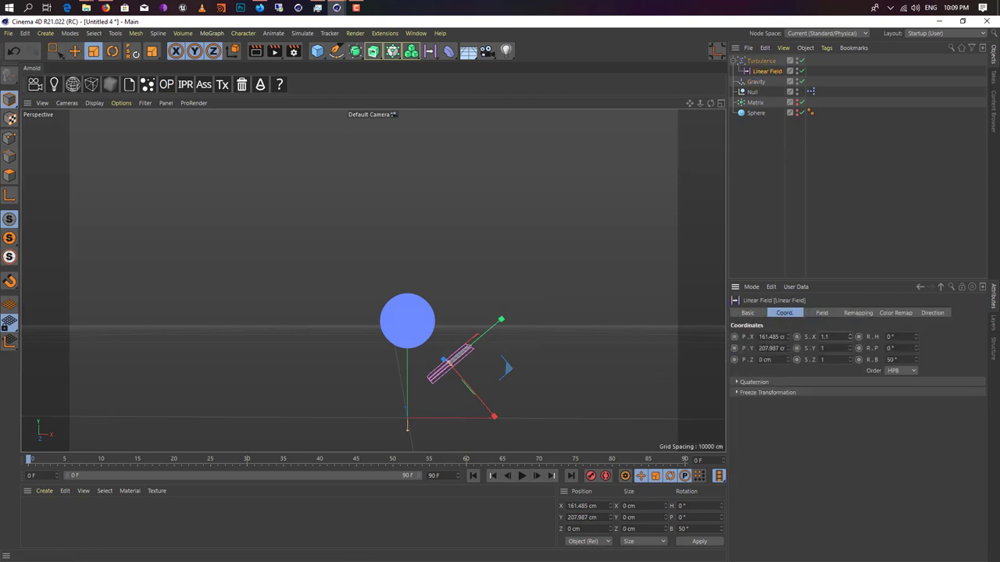
drag(850, 336, 850, 297)
key(ctrl+z)
drag(850, 360, 850, 321)
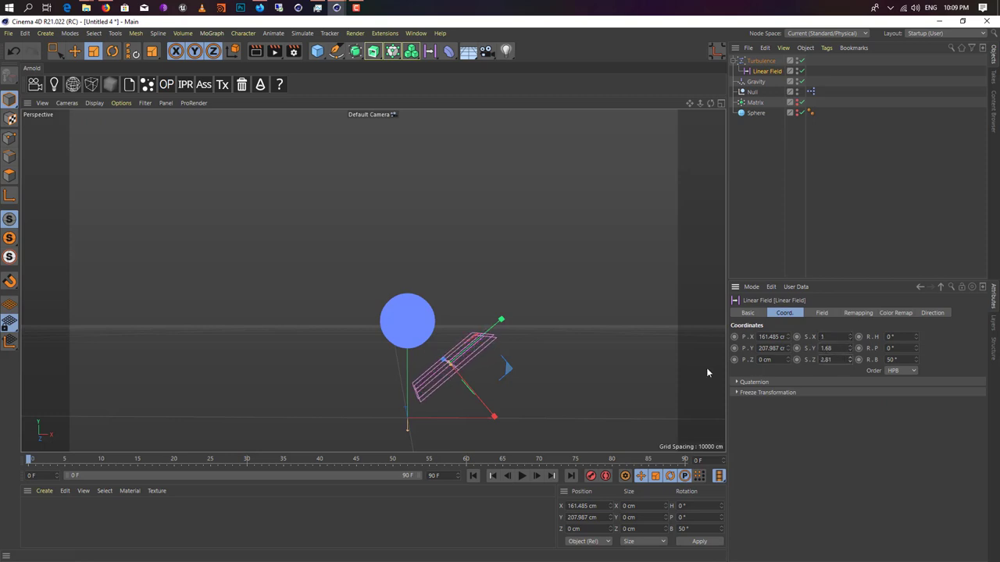
Keyframe the Linear Field from frame 0 to frame 90, moving it diagonally past the sphere to about X -249 cm, Y 898 cm
key(e)
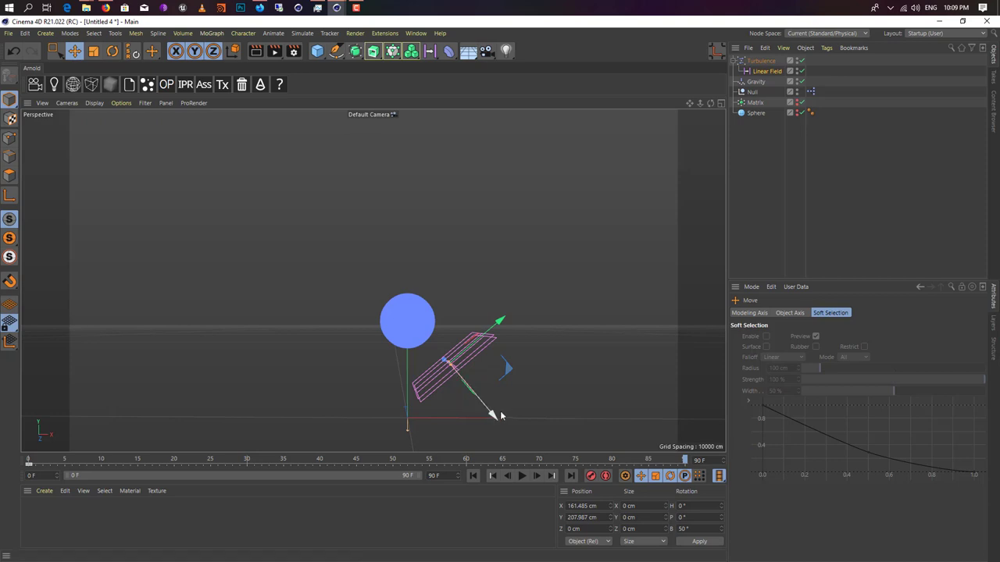
drag(493, 413, 366, 307)
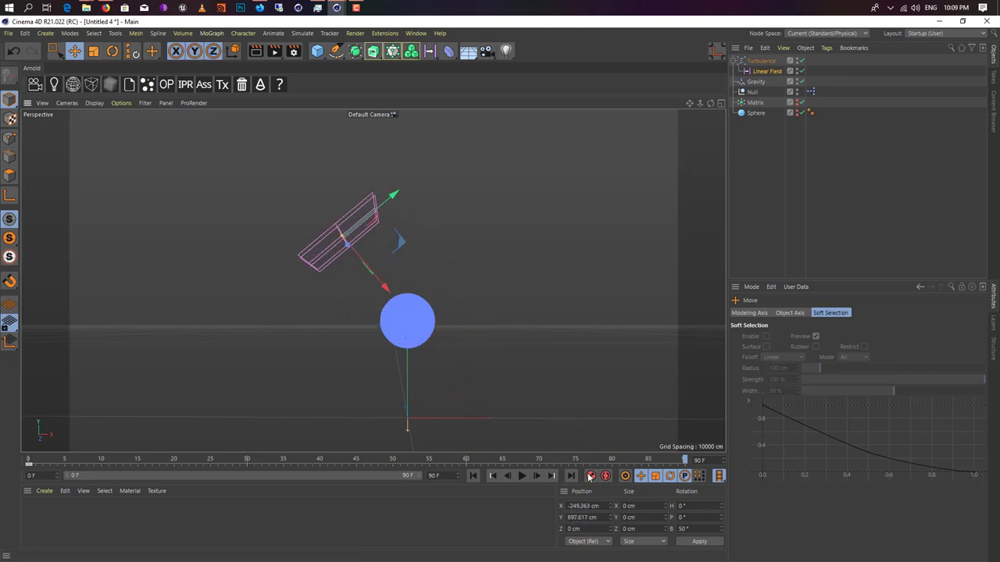
click(472, 475)
Play the animation to check how the particles react to the moving Linear Field
alt+drag(457, 375, 431, 351)
alt+right_drag(431, 352, 469, 392)
alt+middle_drag(469, 392, 487, 345)
alt+drag(487, 345, 493, 355)
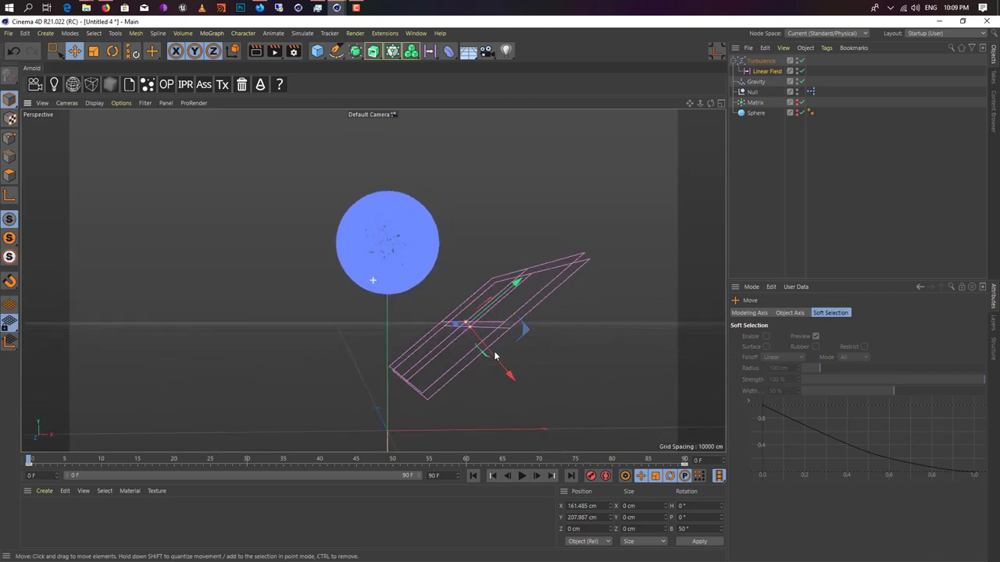
click(523, 476)
mouse_move(422, 342)
alt+mouse_down()
mouse_move(374, 365)
mouse_move(422, 350)
alt+mouse_up()
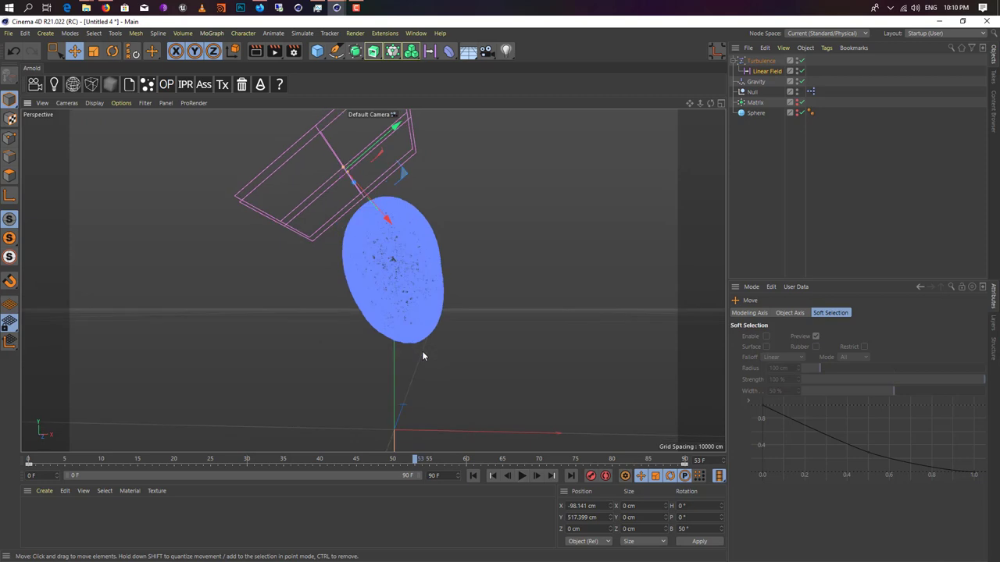
Set the Gravity object's acceleration to 2500 cm and replay the animation from the start
click(754, 82)
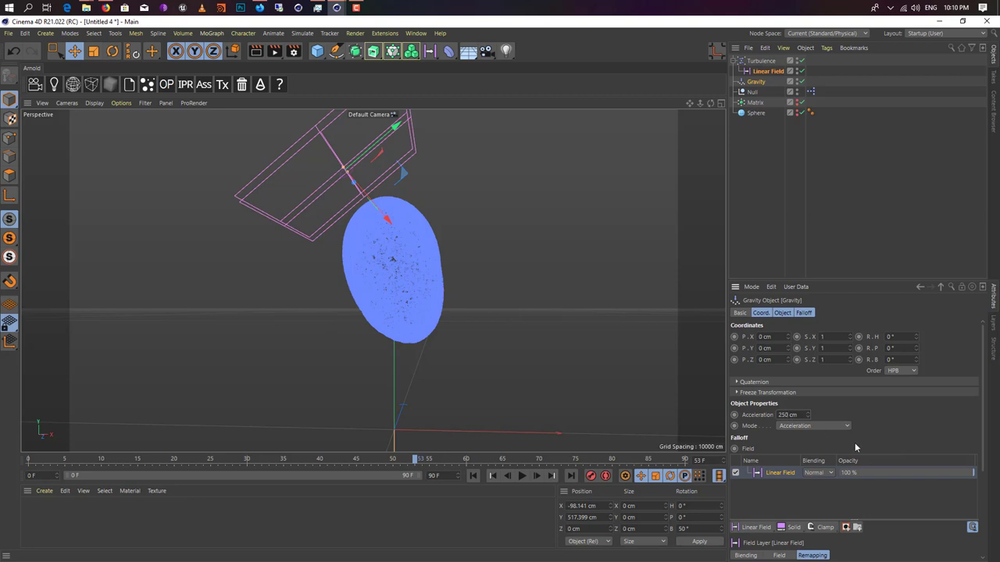
text(0)
key(Return)
click(472, 476)
click(522, 475)
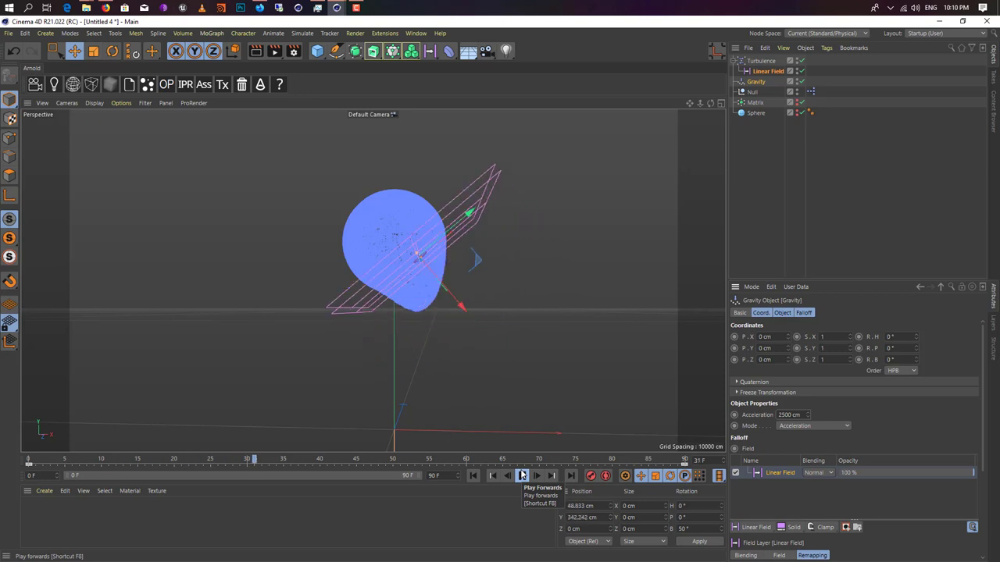
Set the Gravity object's acceleration to 5500 cm and replay the animation from the start
click(522, 476)
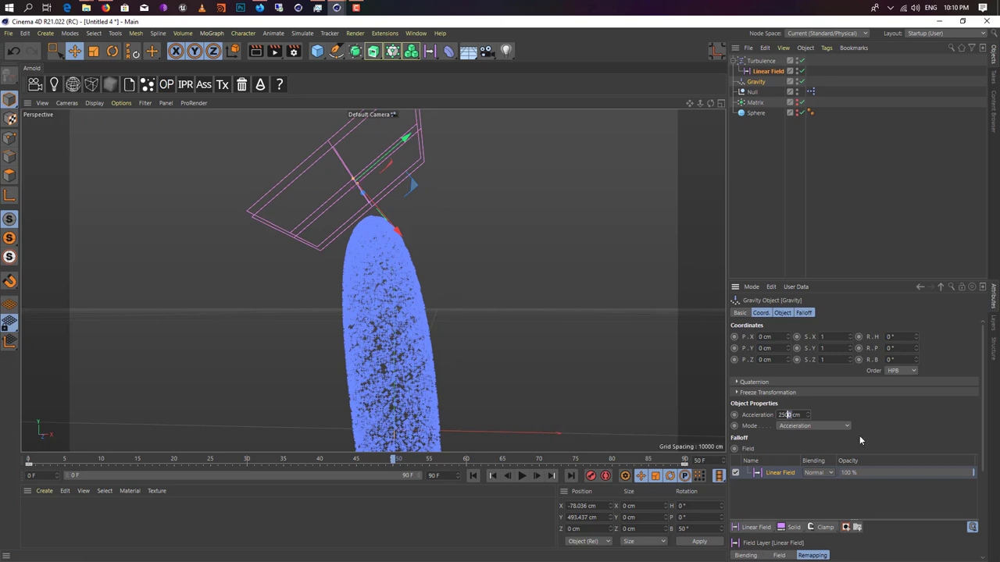
key(Home)
key(Delete)
text(5)
click(474, 475)
click(518, 475)
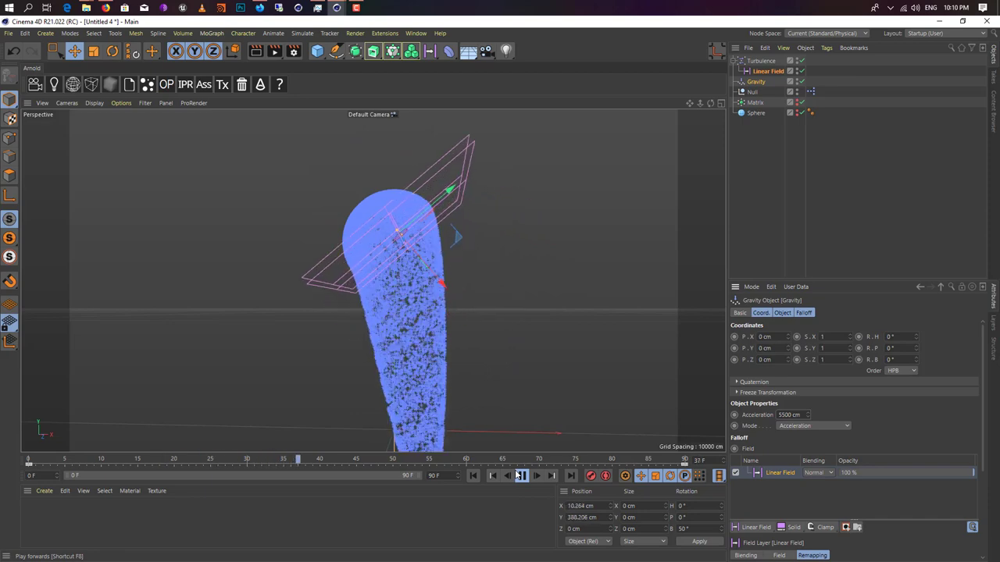
click(519, 476)
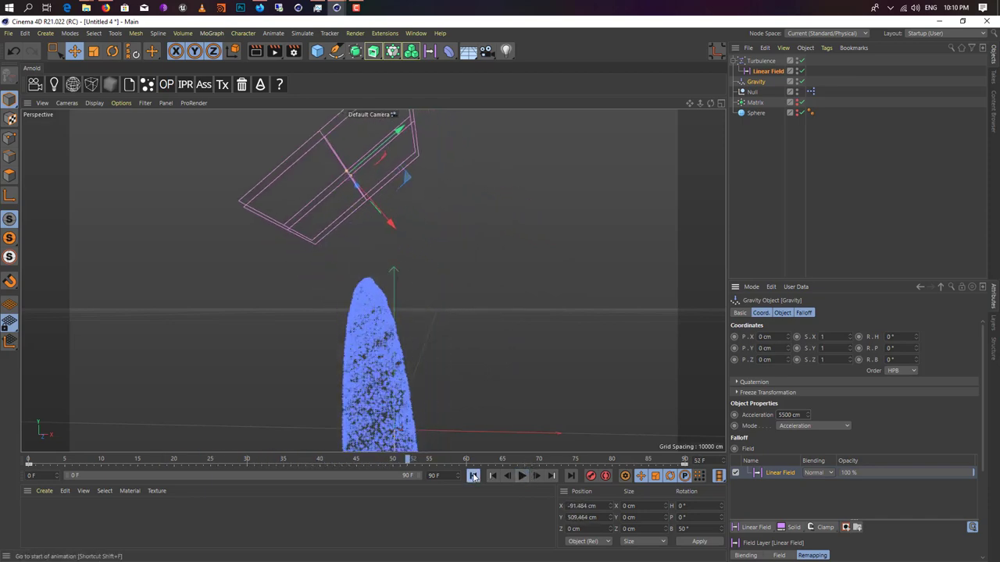
Set the Turbulence object's strength to 500 cm and play the animation from the start
click(472, 476)
click(759, 61)
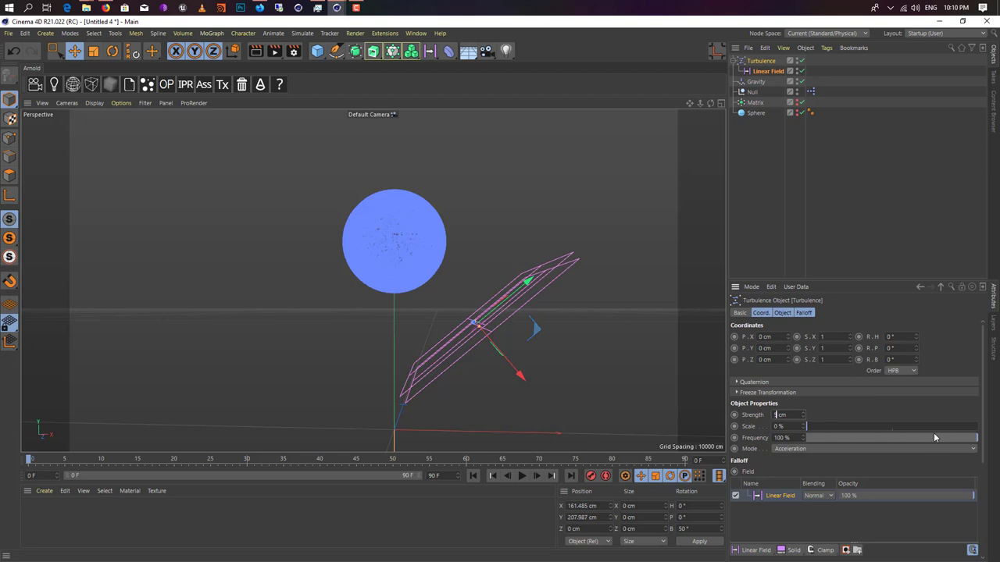
text(00)
key(Return)
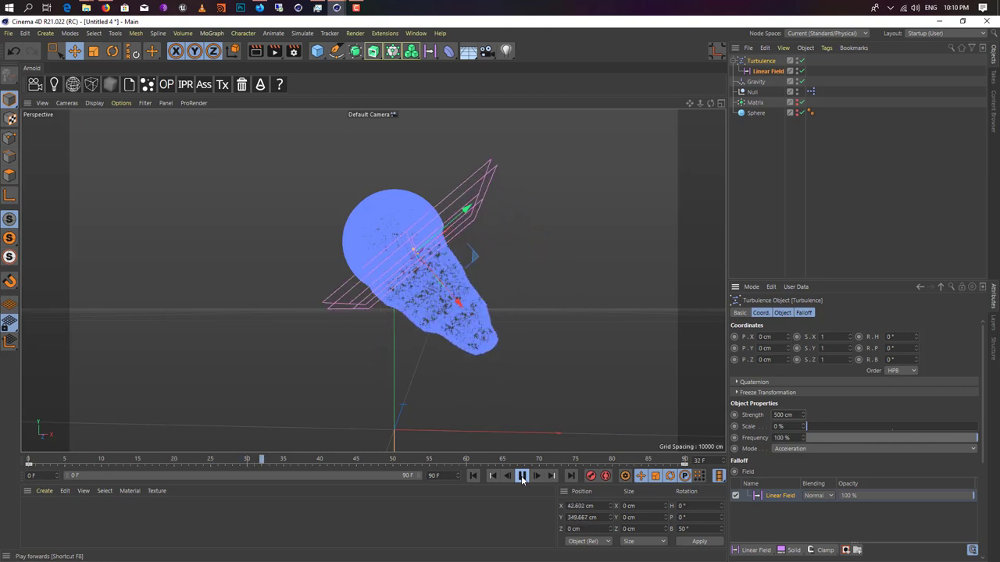
click(523, 477)
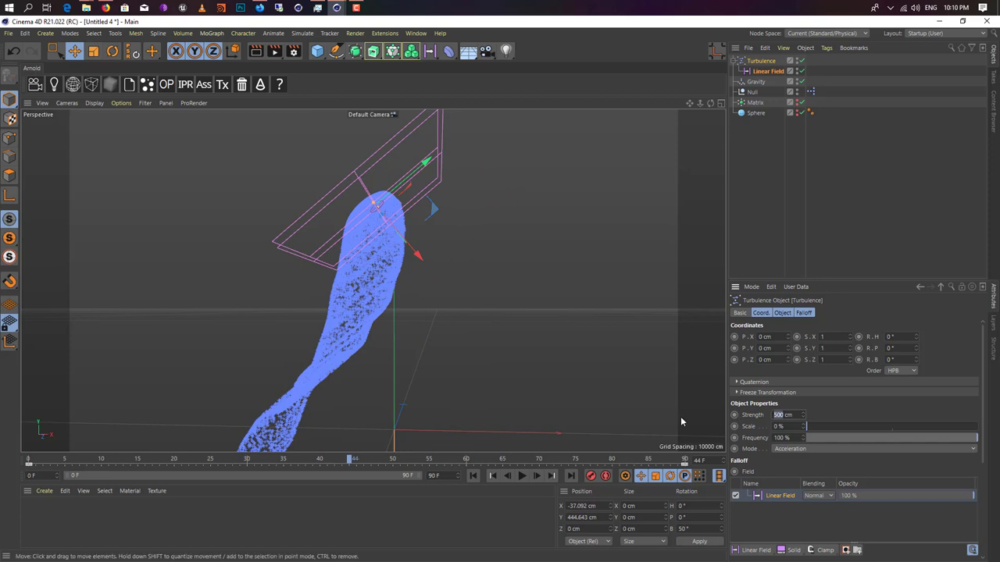
Set the Turbulence strength to 50 cm and replay the animation from frame 0
key(Return)
click(471, 476)
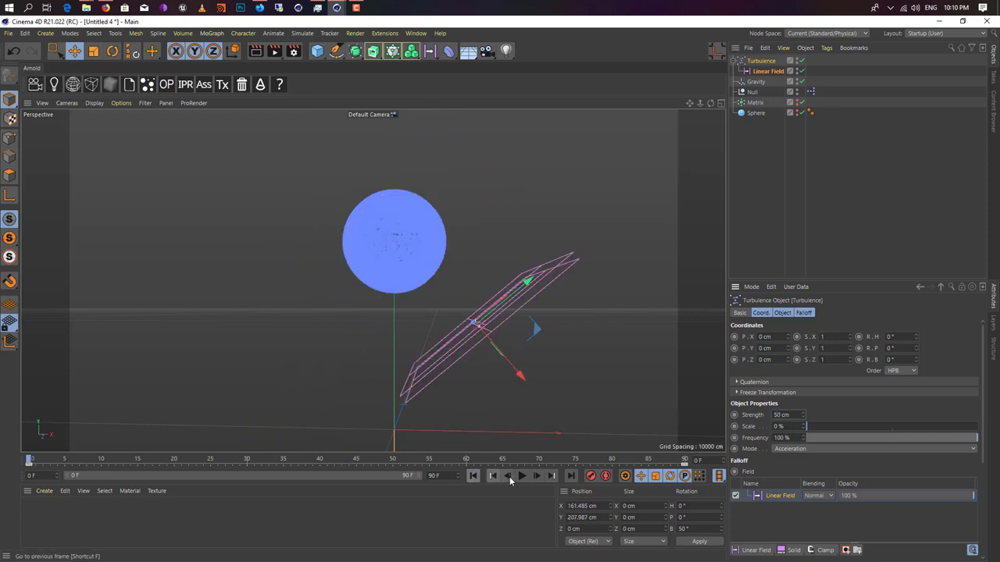
click(520, 476)
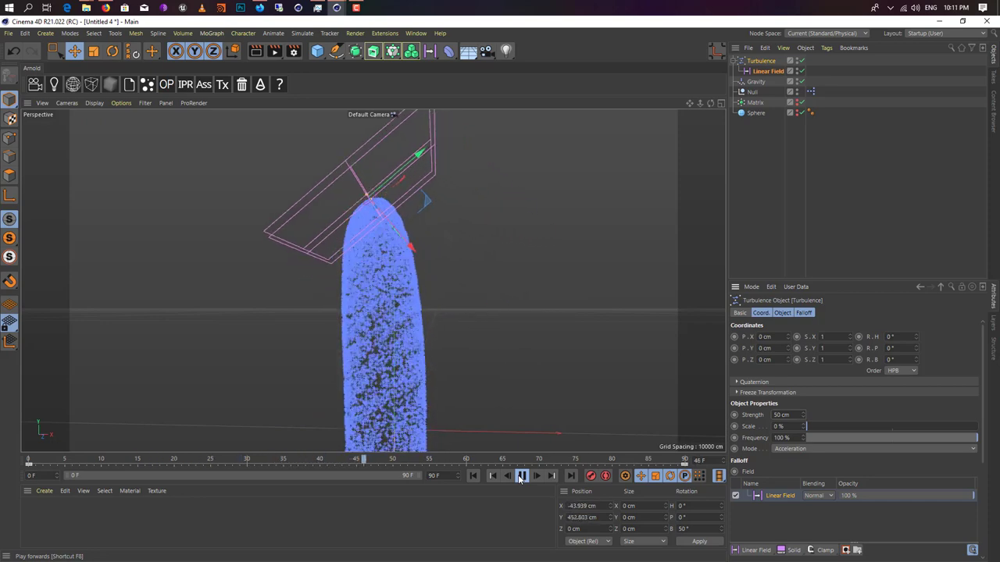
click(520, 476)
alt+drag(462, 311, 434, 280)
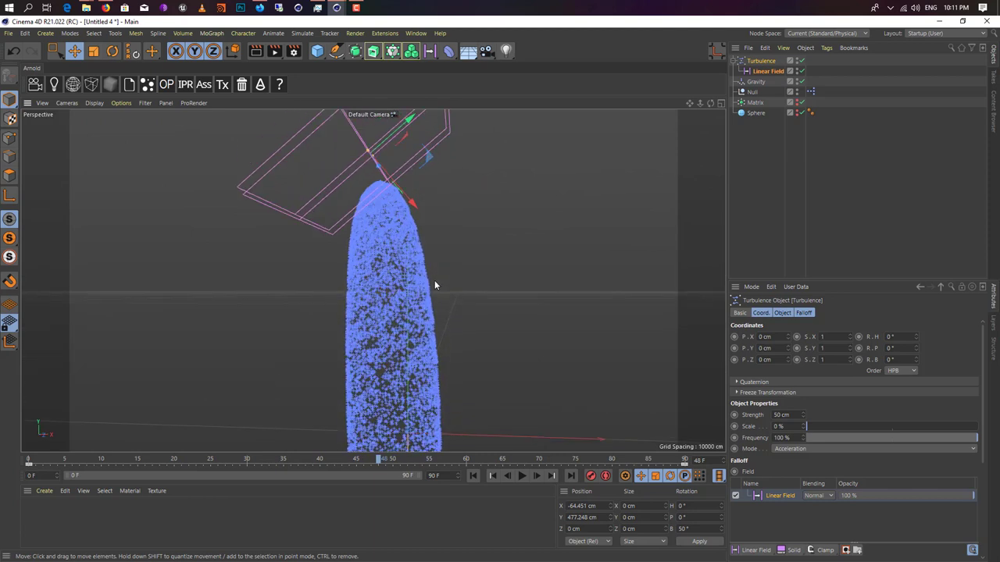
click(472, 476)
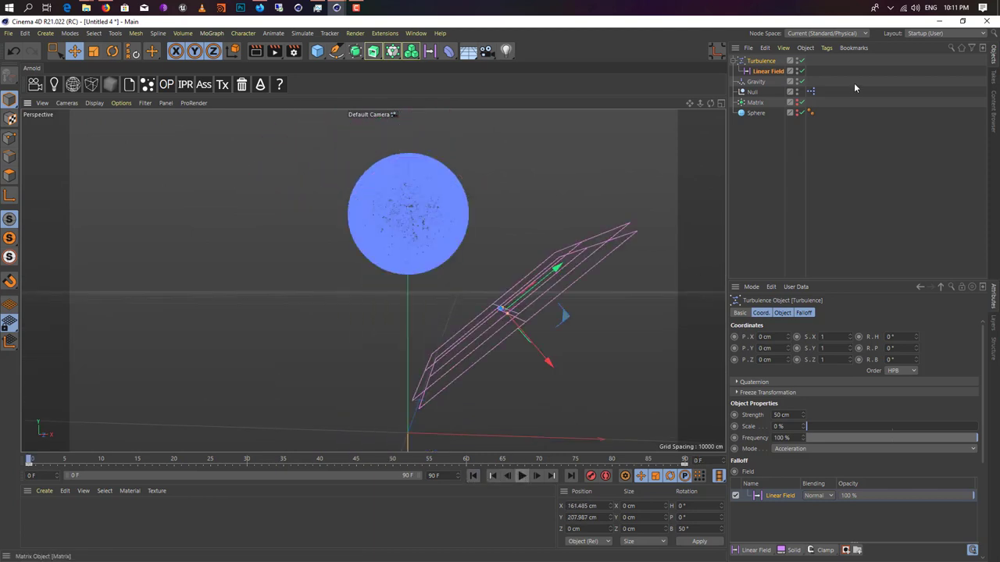
Add a Random Field to the Gravity object's falloff and play the animation to check its effect
click(756, 81)
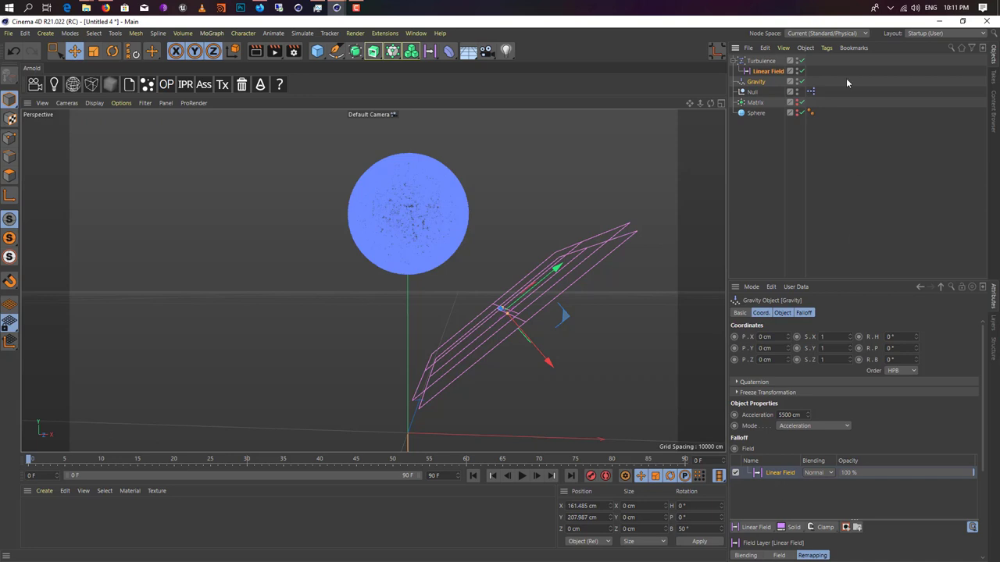
click(749, 528)
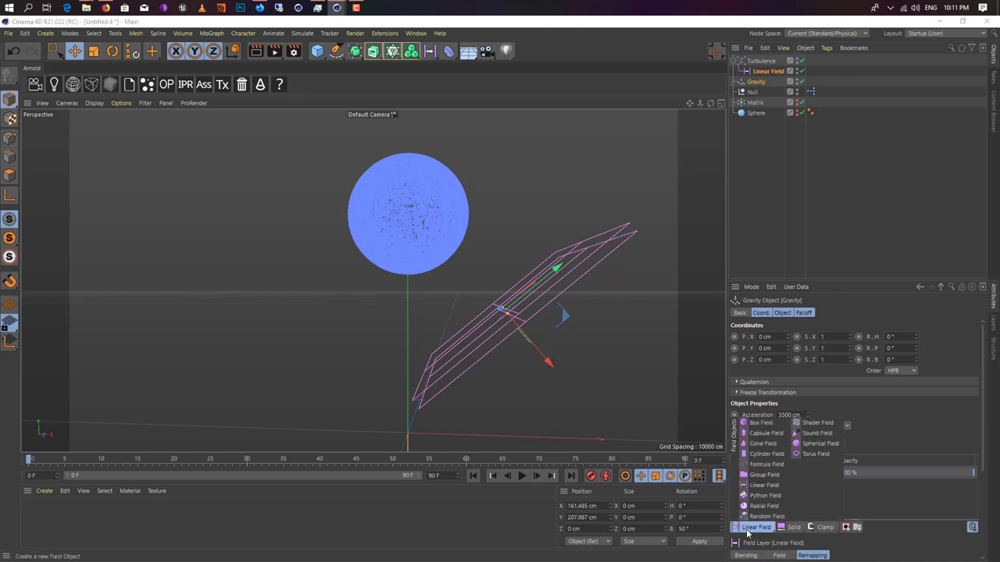
click(767, 517)
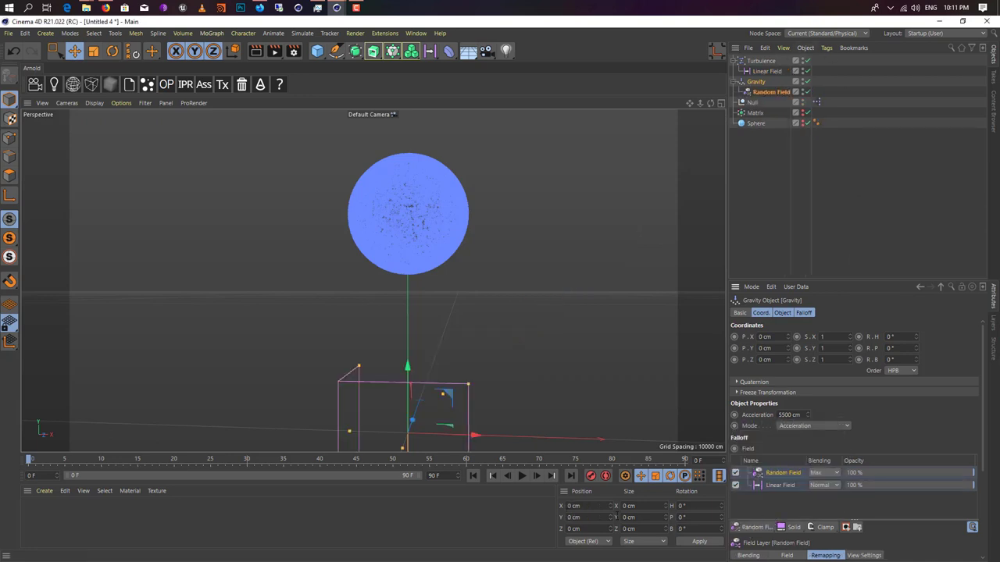
click(521, 478)
click(522, 476)
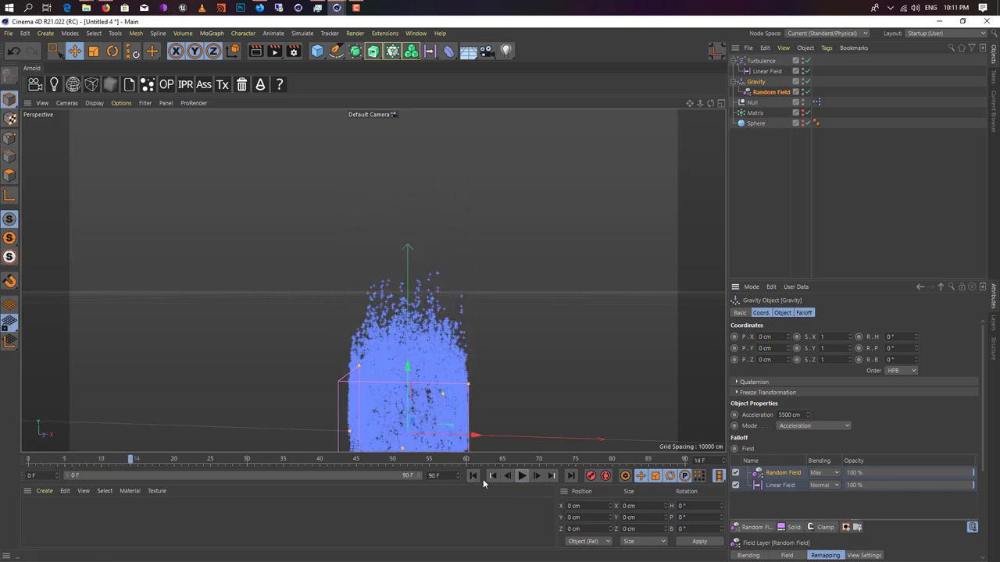
click(483, 476)
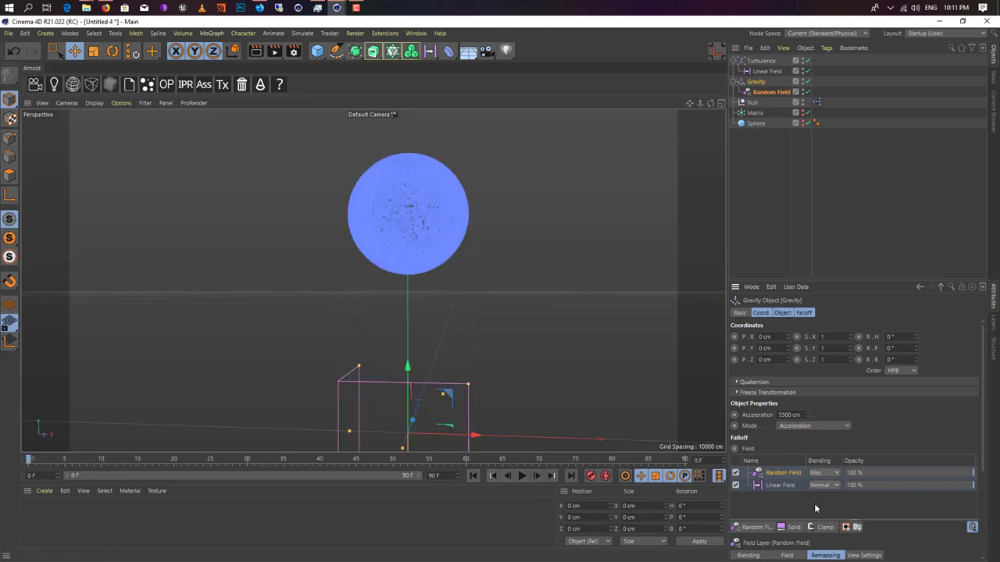
scroll(815, 509, down, 3)
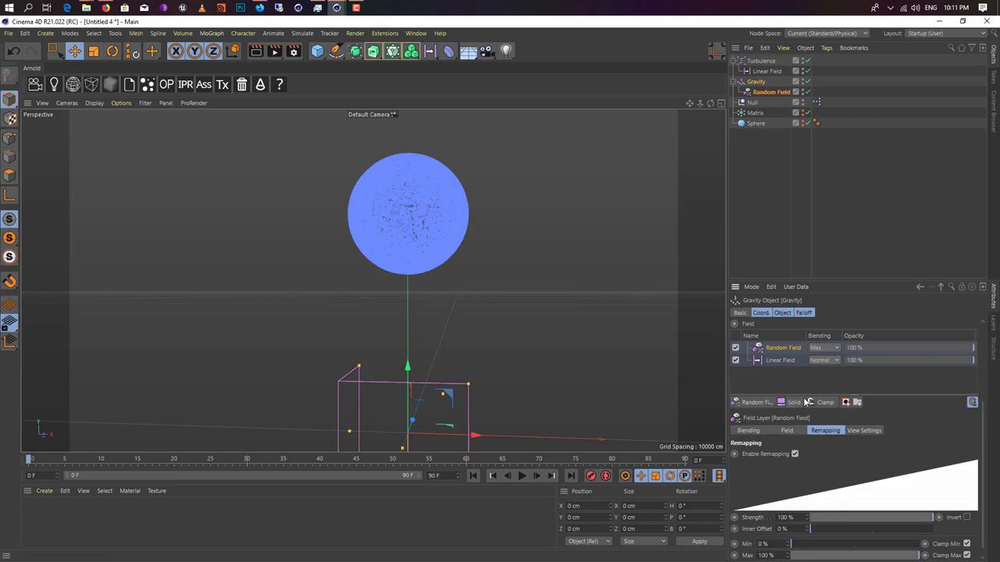
click(752, 403)
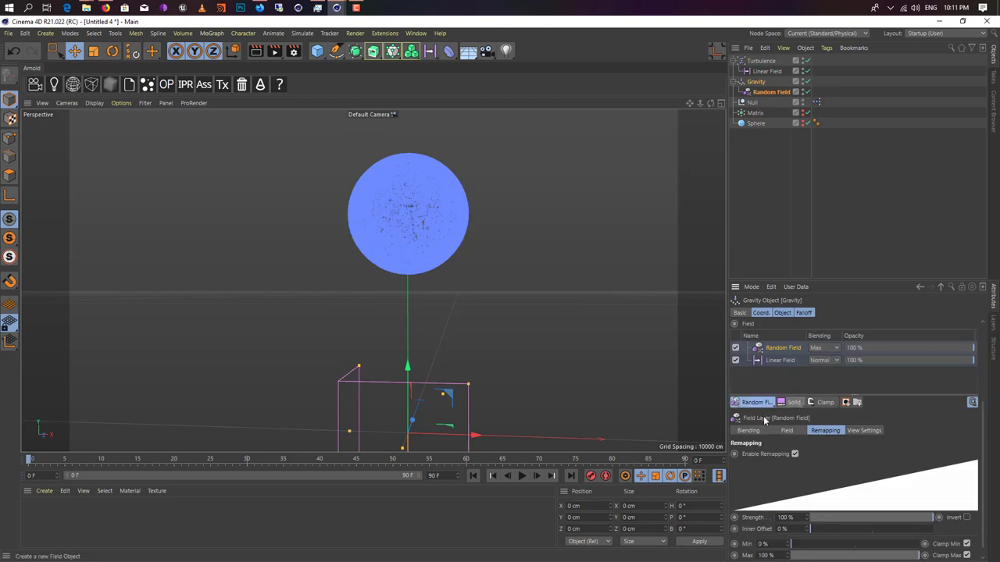
click(781, 375)
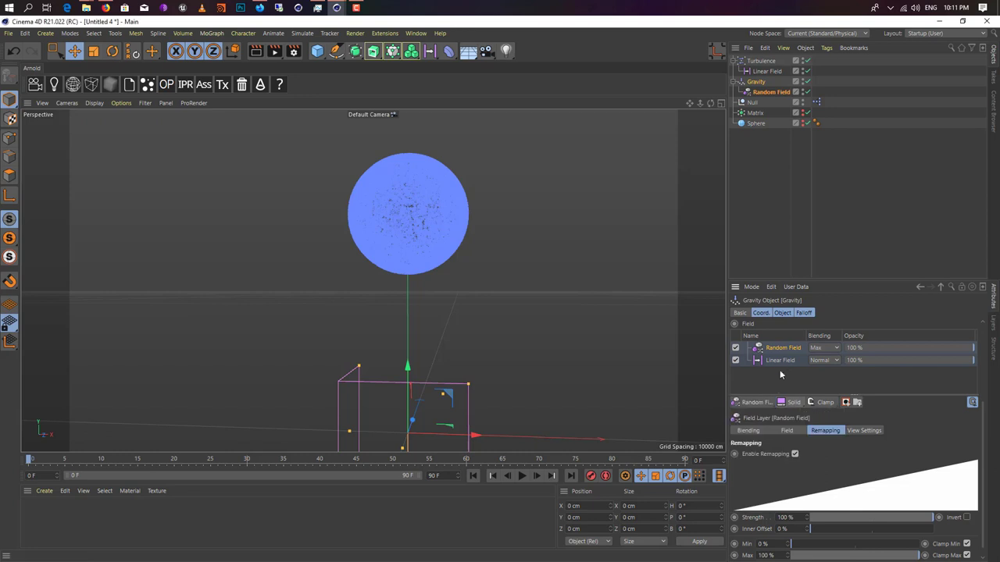
drag(780, 361, 787, 377)
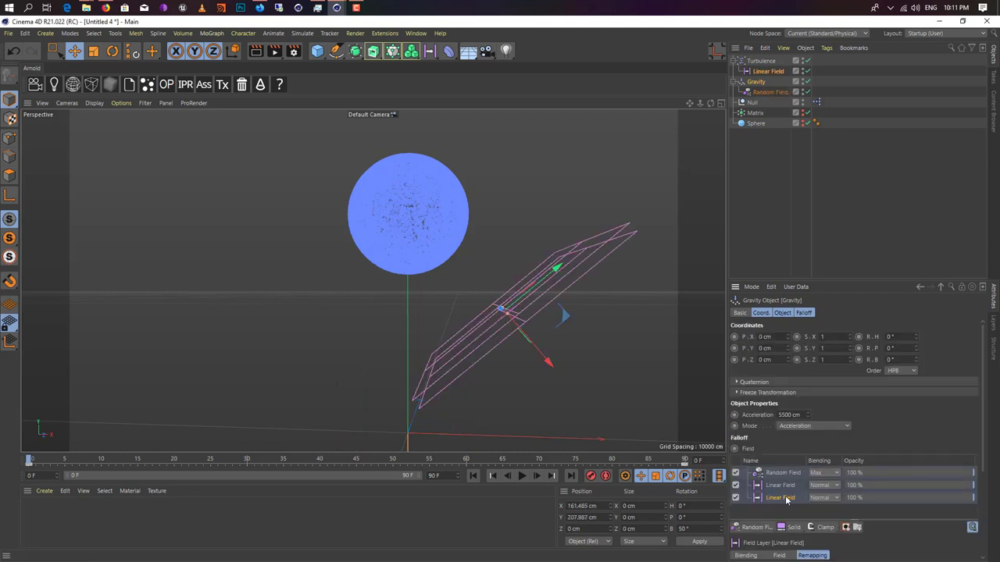
mouse_move(786, 501)
mouse_down()
mouse_move(793, 475)
mouse_move(798, 486)
mouse_up()
click(782, 498)
key(Delete)
Move the Random Field up and beside the sphere, to about X 166 cm, Y 265 cm
click(786, 475)
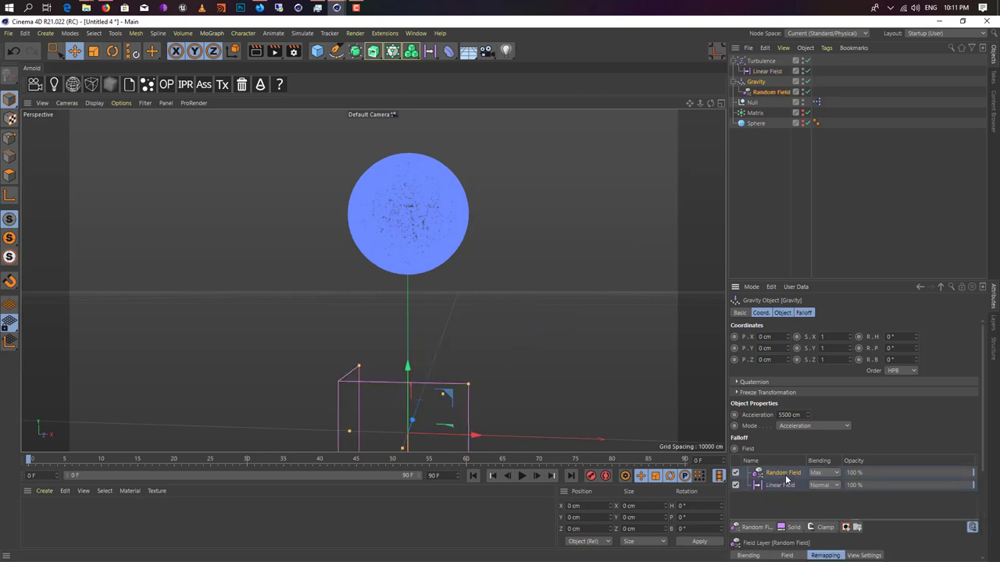
alt+middle_drag(543, 296, 558, 260)
alt+right_drag(558, 260, 543, 298)
alt+middle_drag(543, 298, 529, 284)
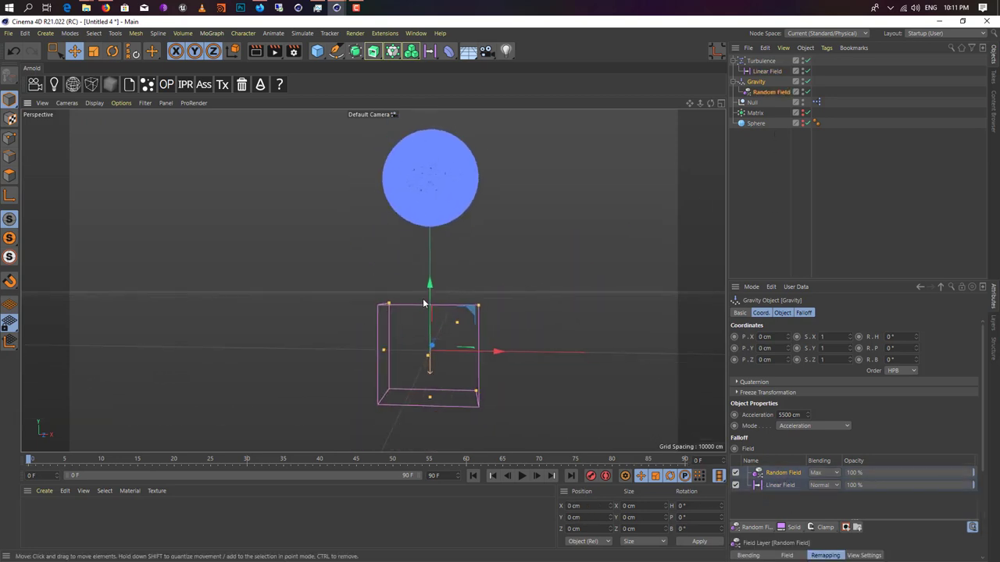
drag(430, 289, 431, 160)
alt+middle_drag(505, 232, 509, 277)
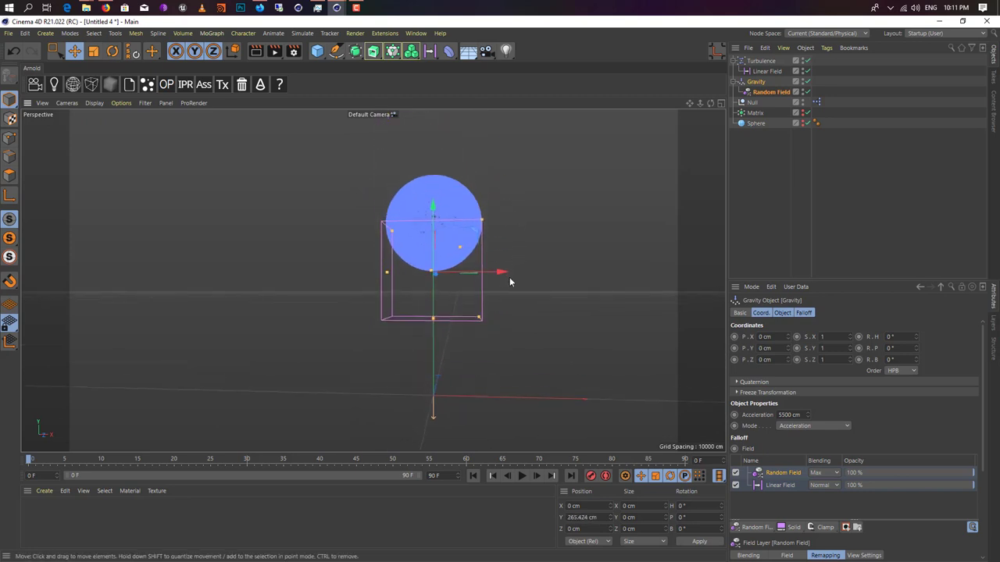
drag(509, 277, 639, 280)
Review the Random Field's Field, Direction and Remapping settings and replay the animation from frame 0
click(770, 91)
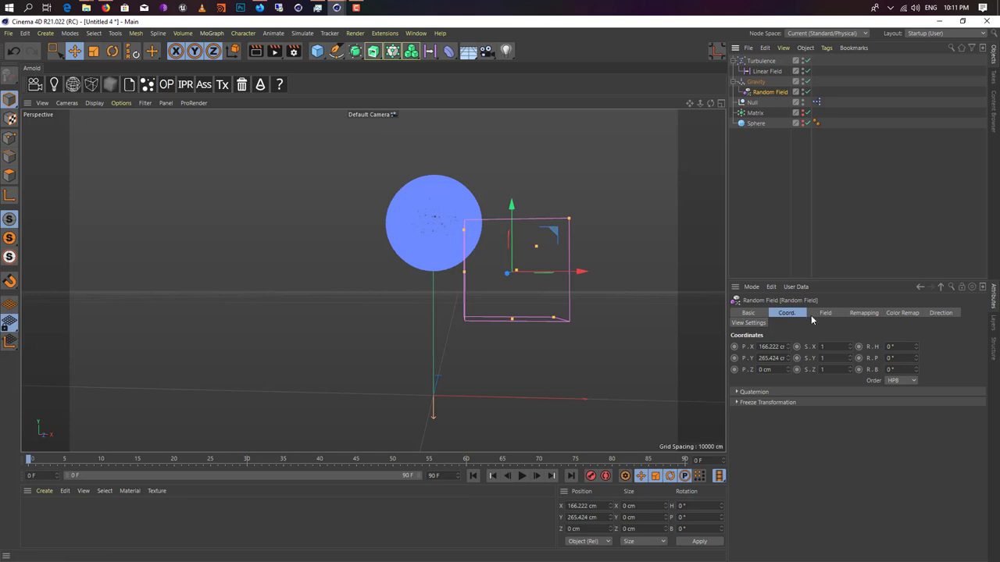
click(839, 314)
click(938, 313)
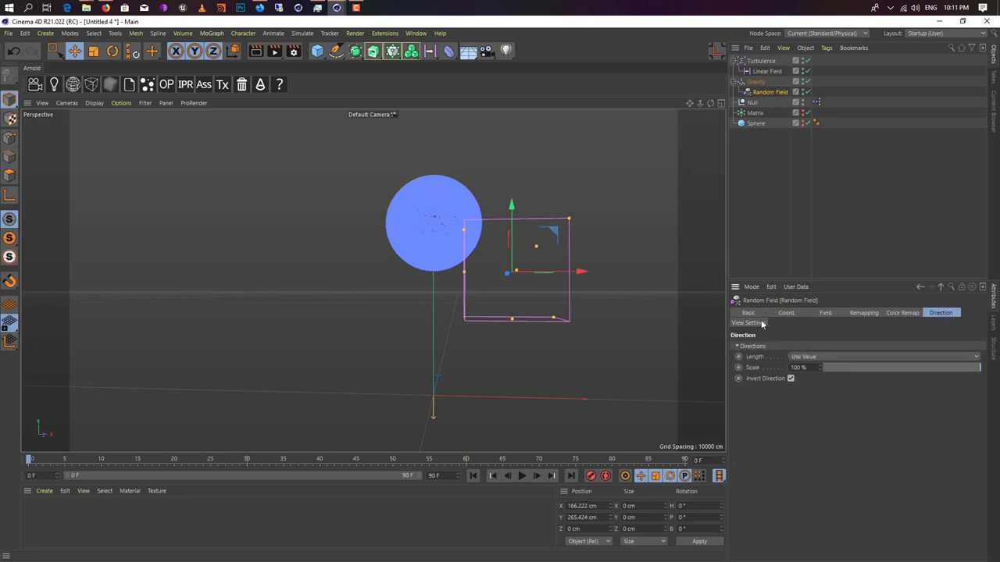
click(870, 313)
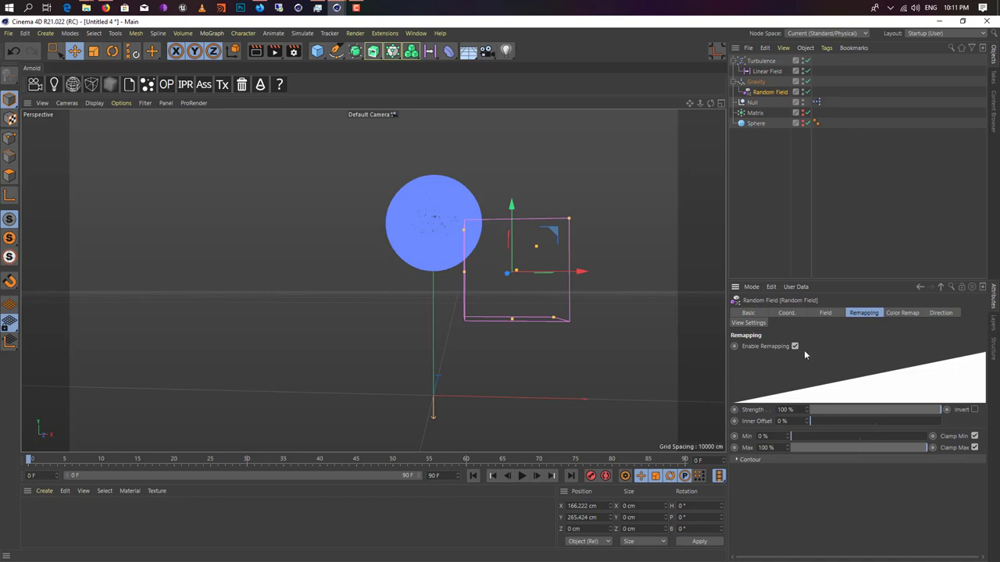
click(472, 476)
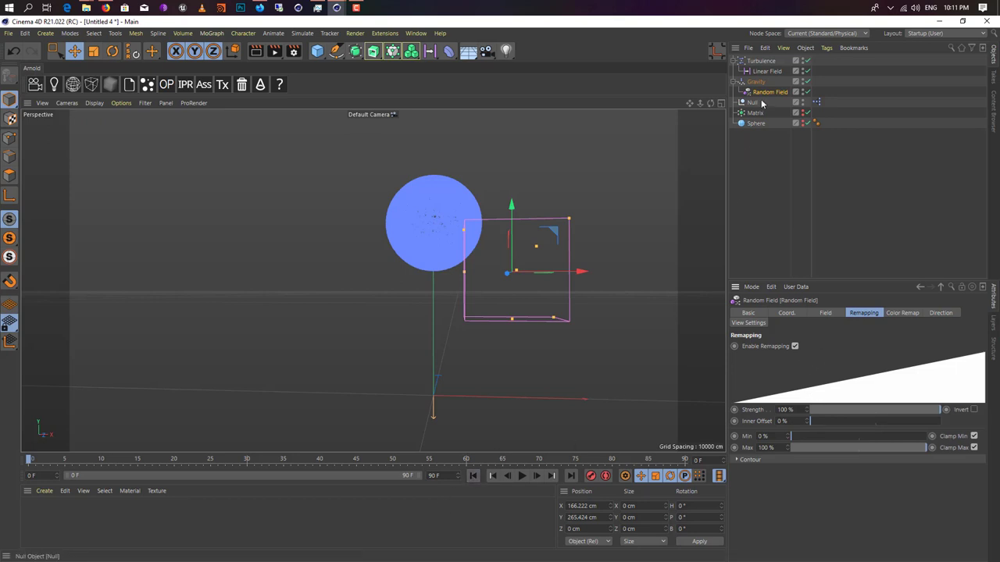
click(522, 475)
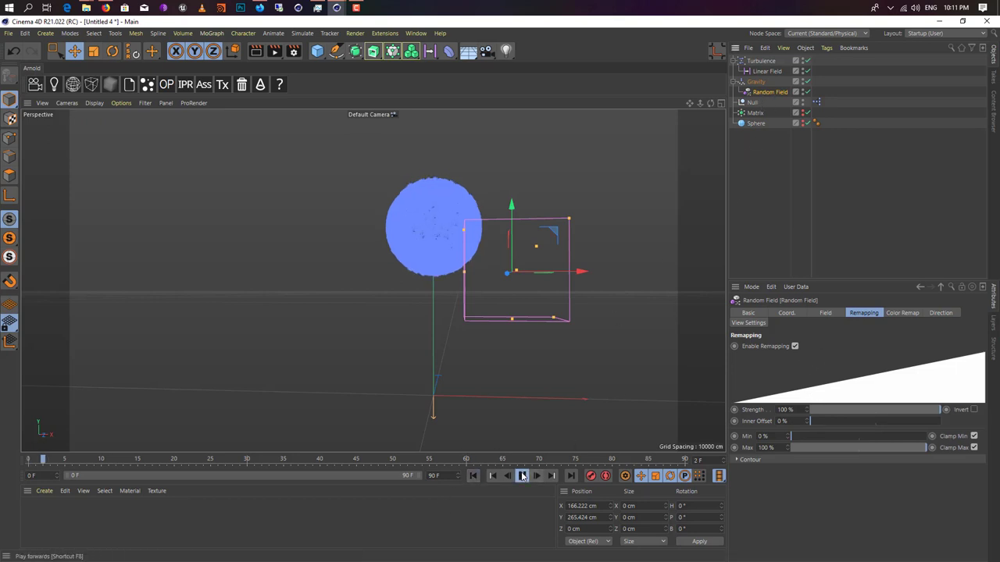
Disable the Random Field under Gravity and replay the animation from the start to inspect the particle stream
click(808, 91)
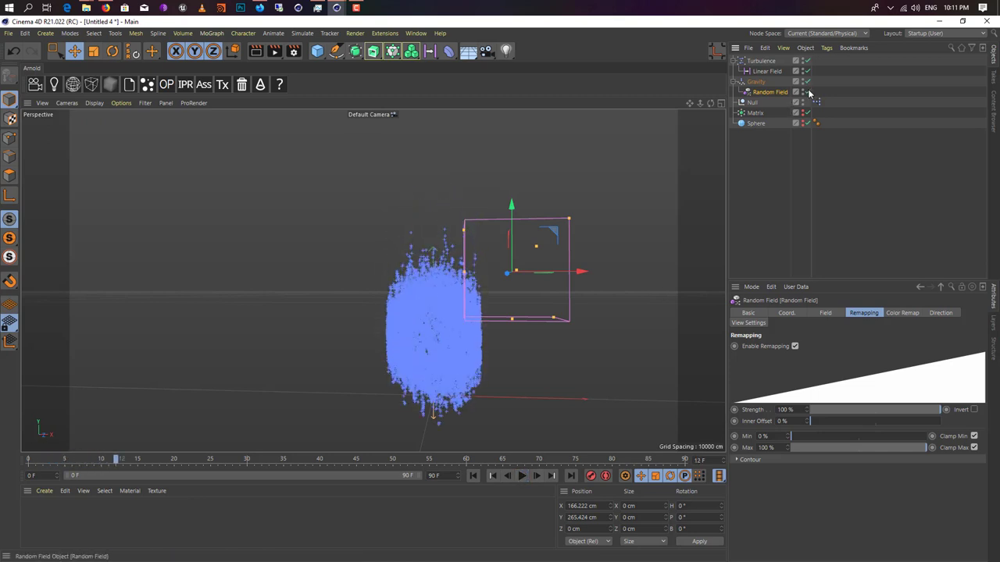
click(472, 475)
click(521, 475)
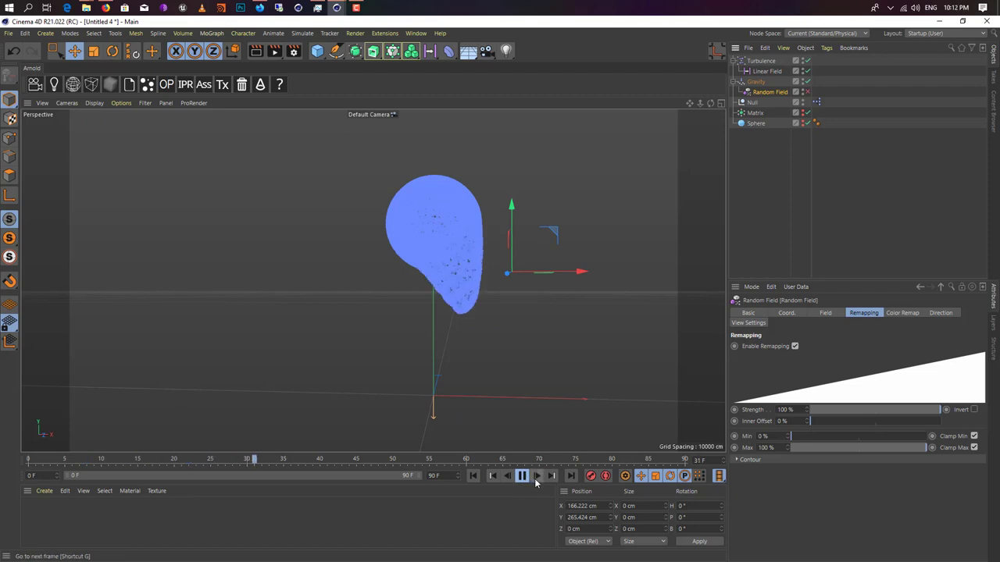
click(525, 475)
alt+drag(415, 394, 446, 380)
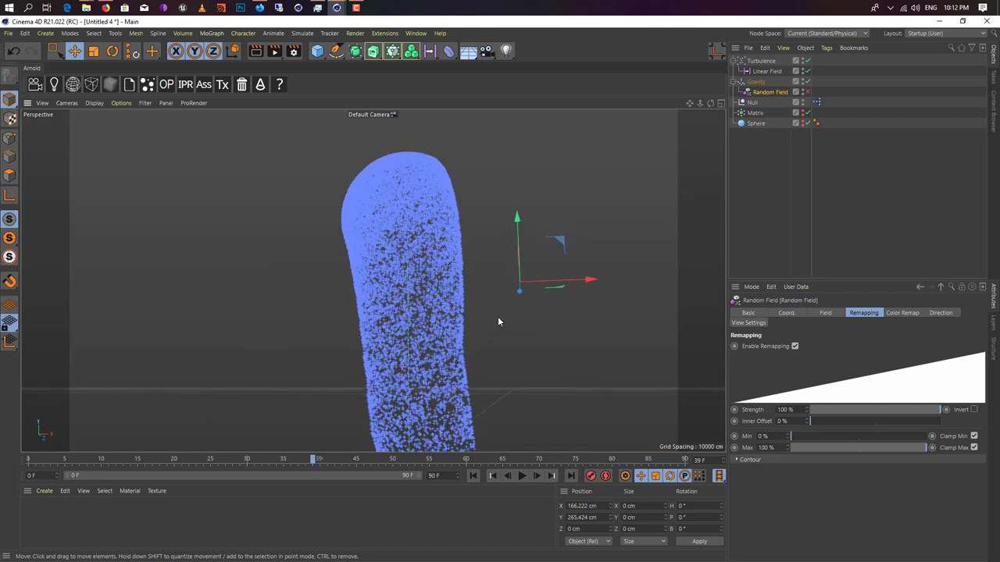
Add a Field Force object to the scene
click(311, 35)
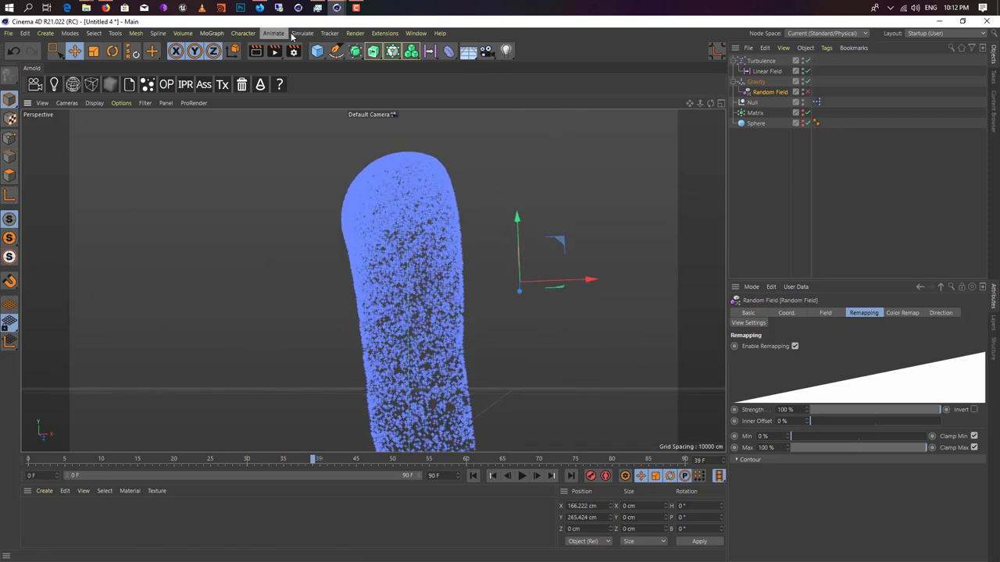
mouse_move(300, 36)
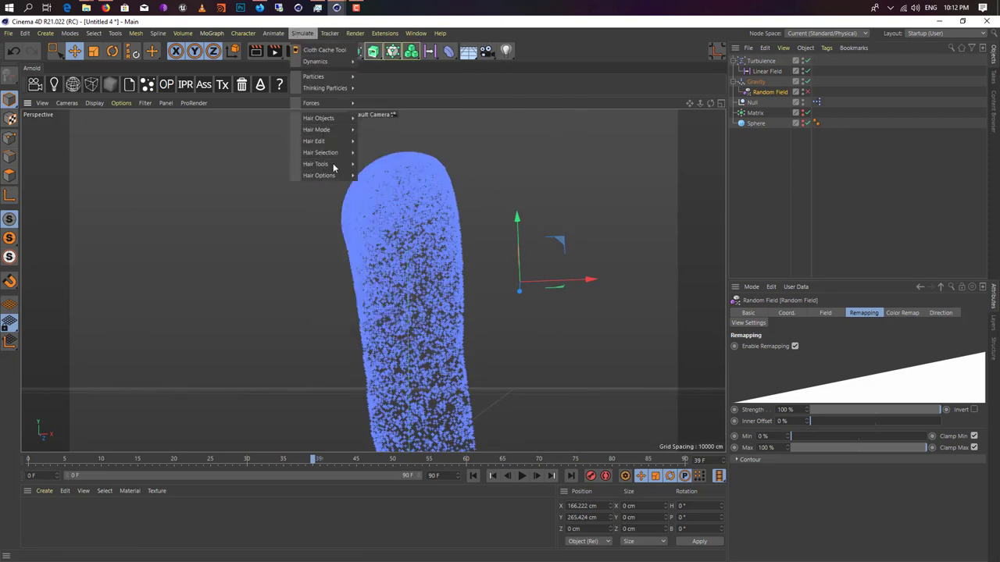
mouse_move(341, 103)
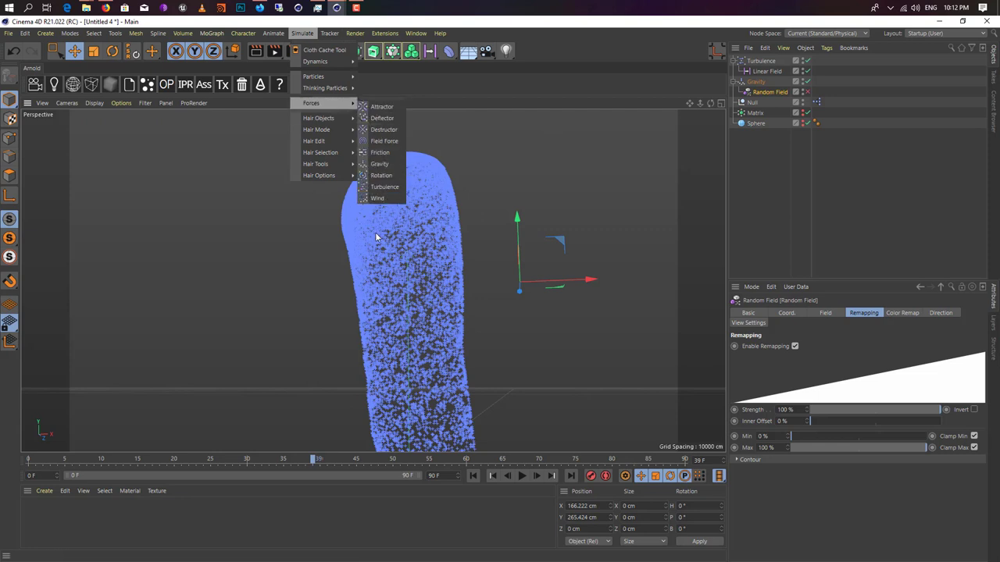
click(382, 137)
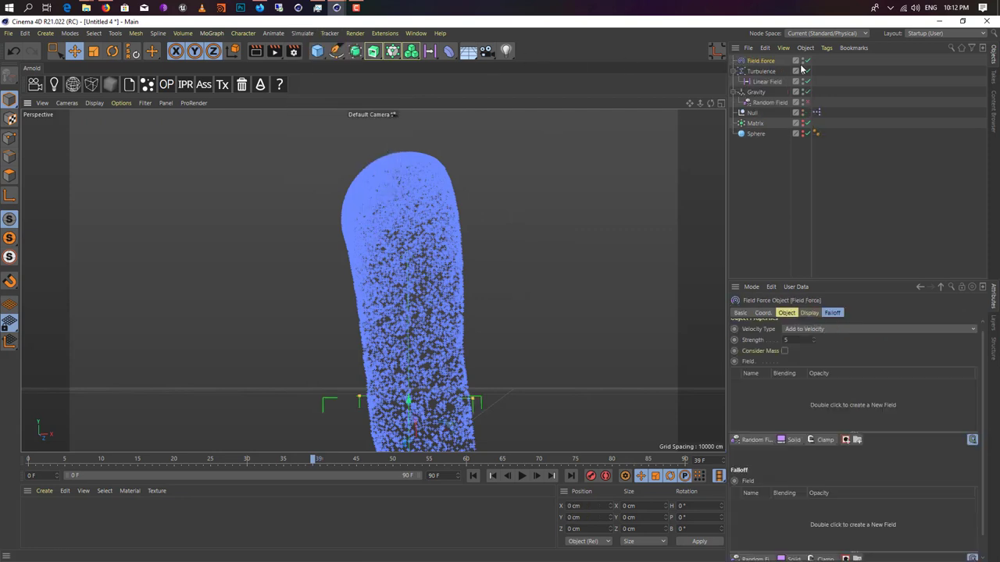
Duplicate the Turbulence PForceObject node in the XPresso graph and assign Field Force to the node connected to P Pass
double_click(816, 111)
click(451, 304)
ctrl+drag(452, 305, 464, 331)
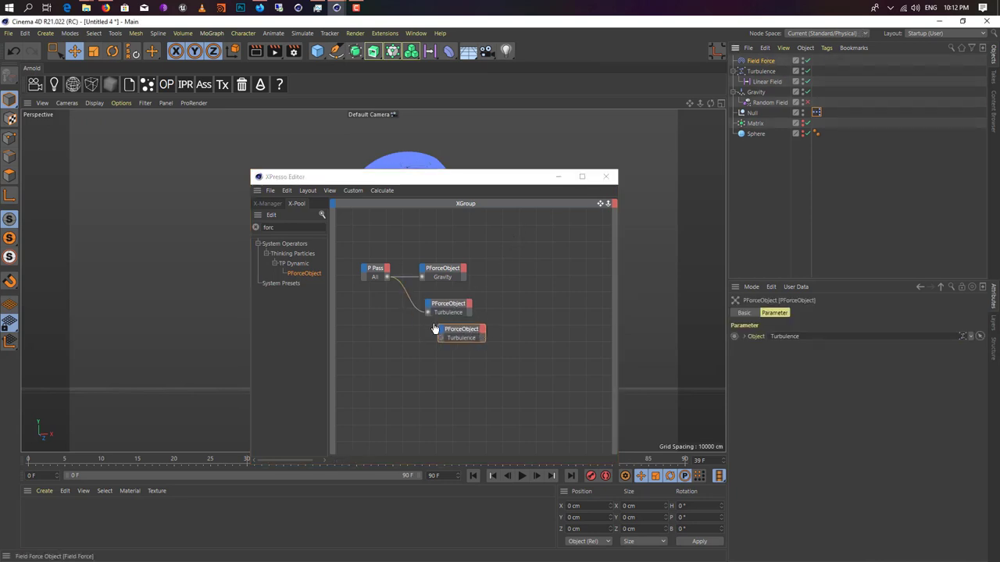
drag(464, 336, 512, 353)
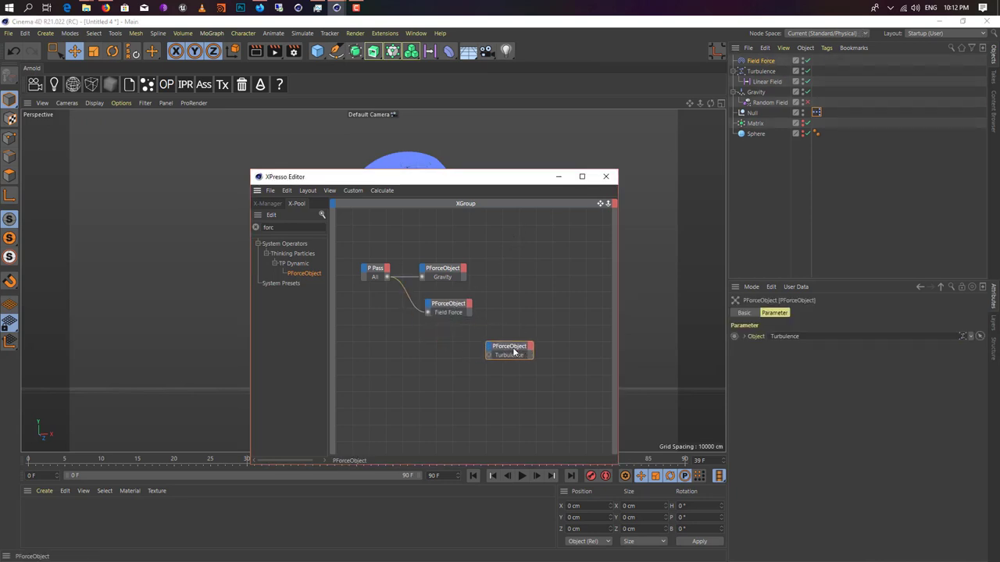
click(605, 177)
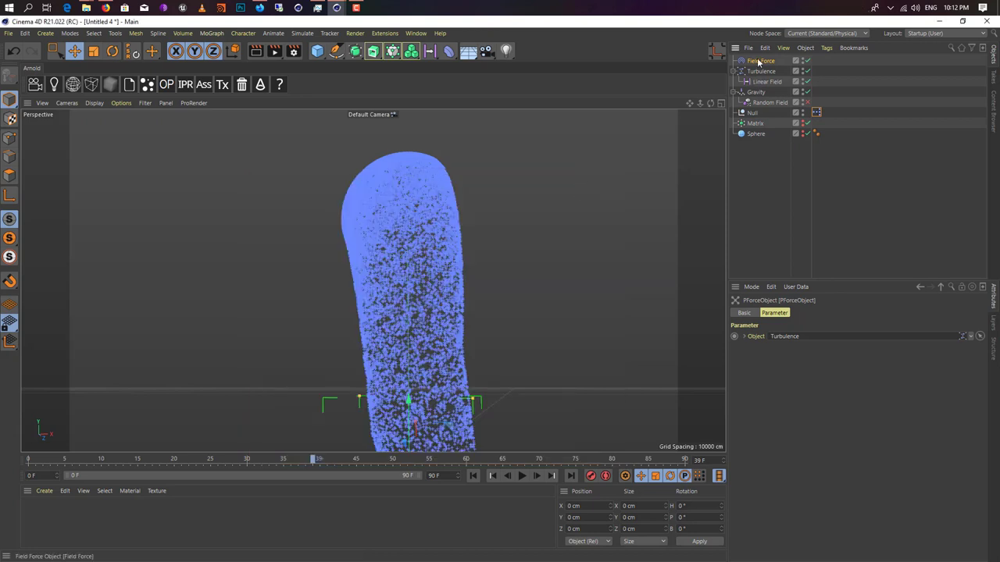
Add a Random Field to the Field Force object's field list
click(759, 62)
drag(770, 458, 775, 409)
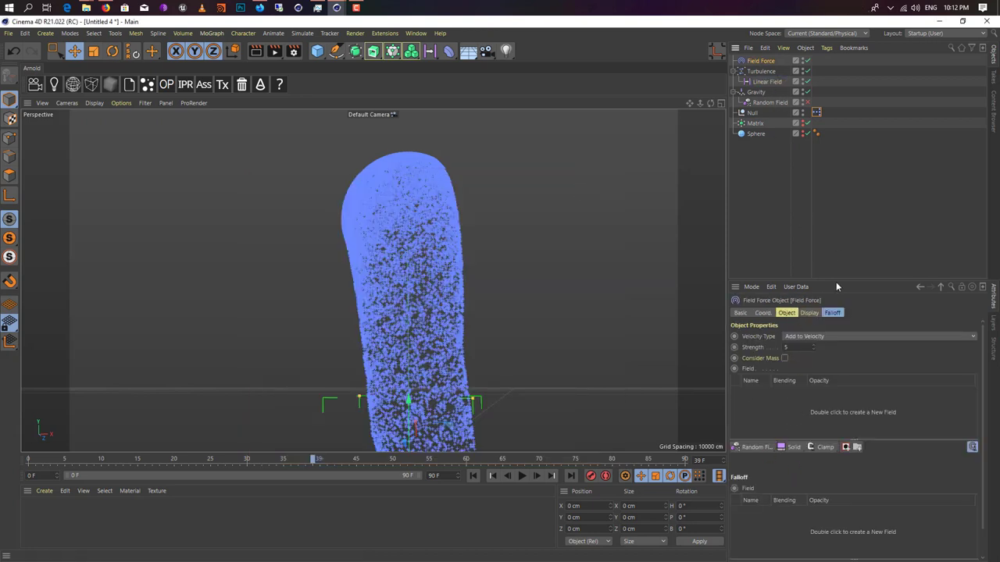
click(833, 313)
drag(767, 81, 786, 381)
click(794, 314)
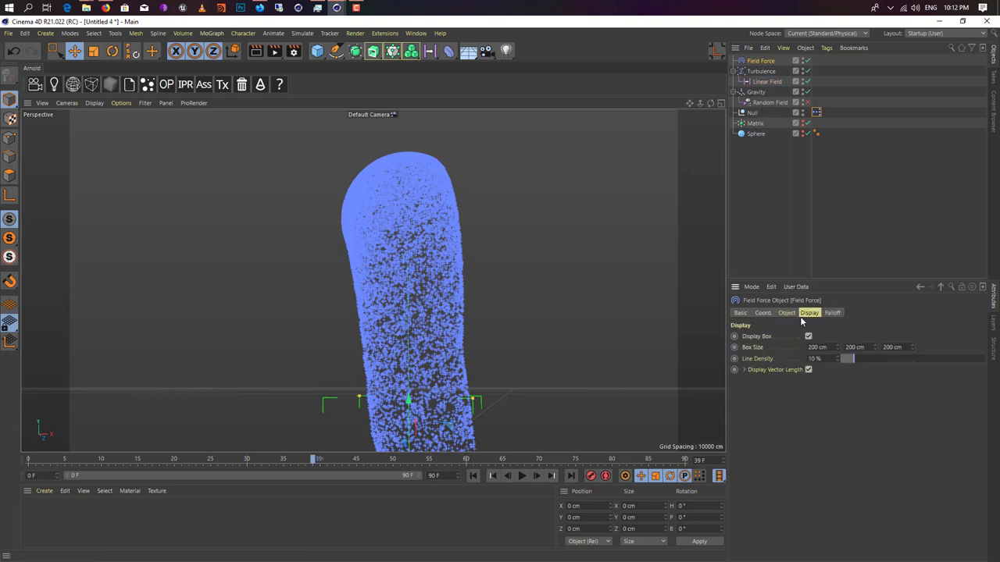
click(752, 447)
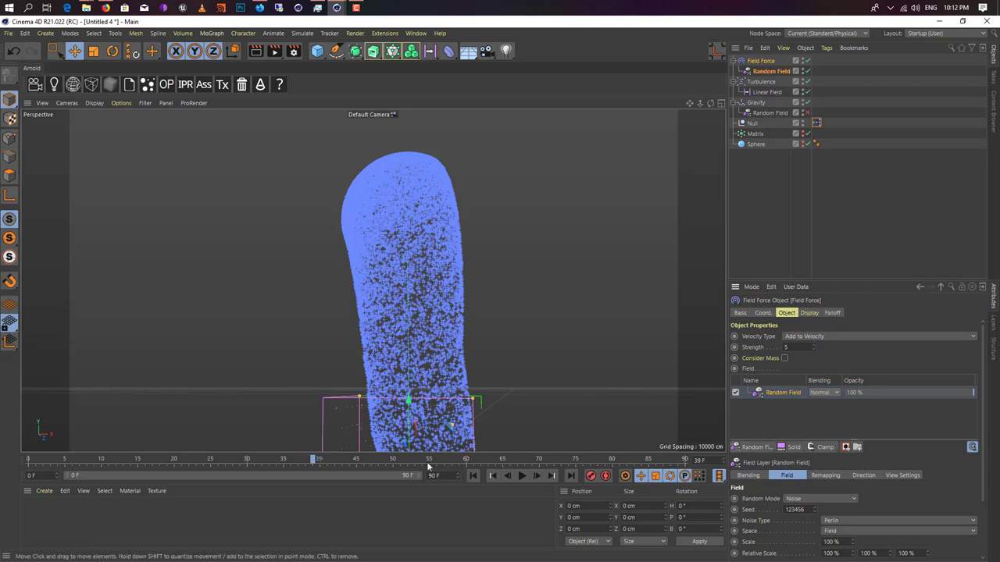
Play the animation from frame 0 to check how the Field Force affects the particles
click(472, 475)
click(522, 476)
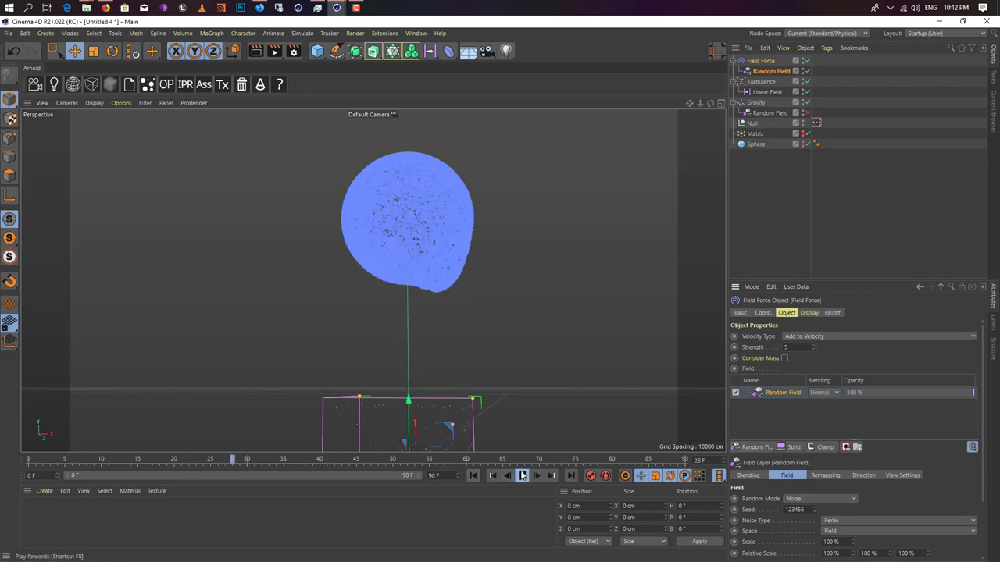
click(522, 475)
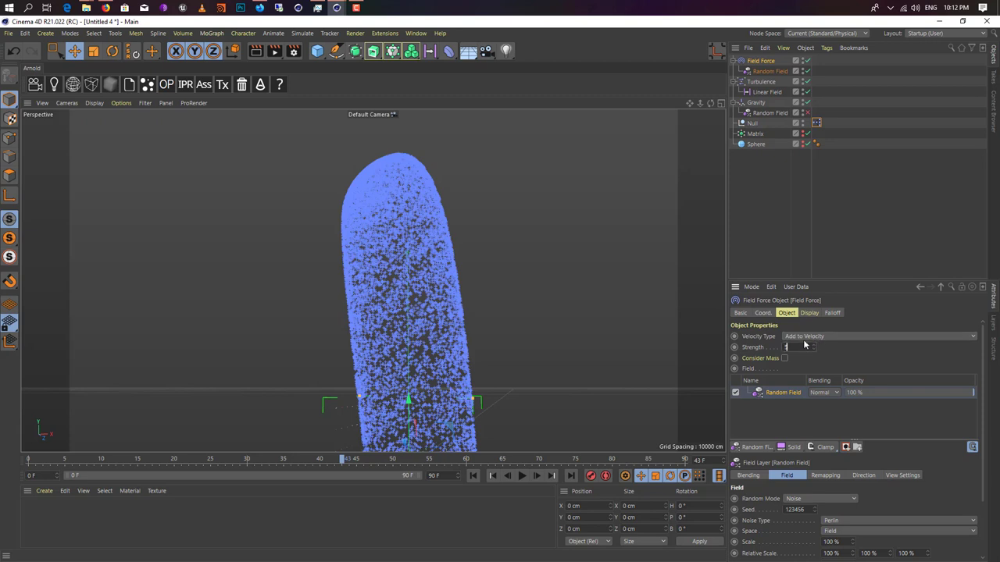
Try a Field Force Strength of 500 and replay the animation from frame 0
click(472, 475)
click(522, 476)
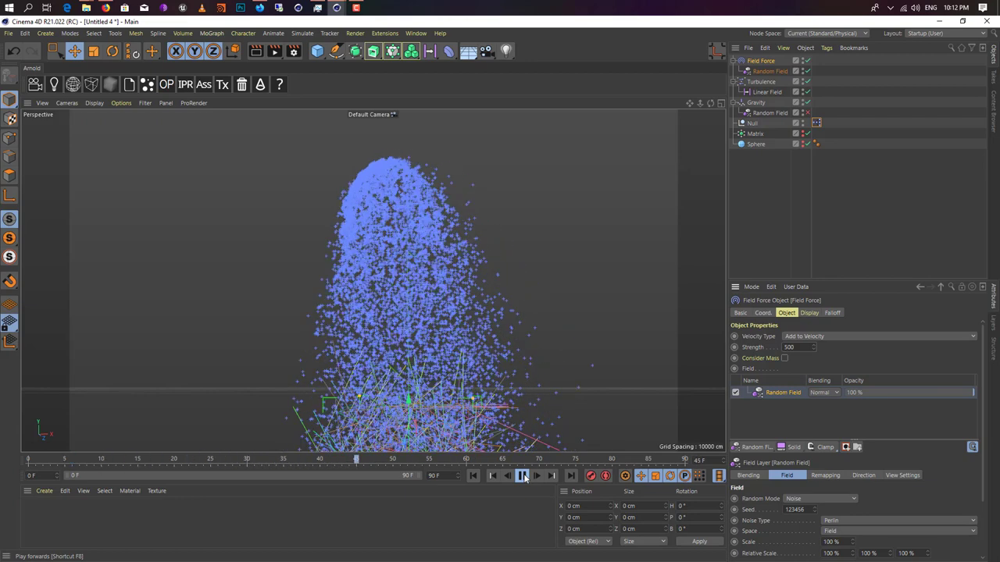
click(523, 477)
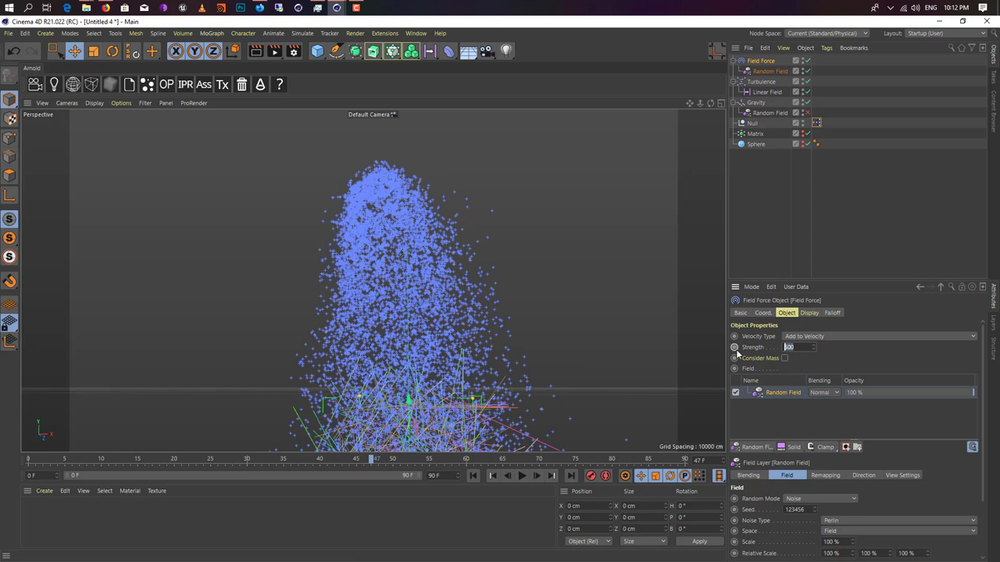
Set the Field Force Strength to 250 and replay the animation to inspect the particle scatter
text(250)
key(Return)
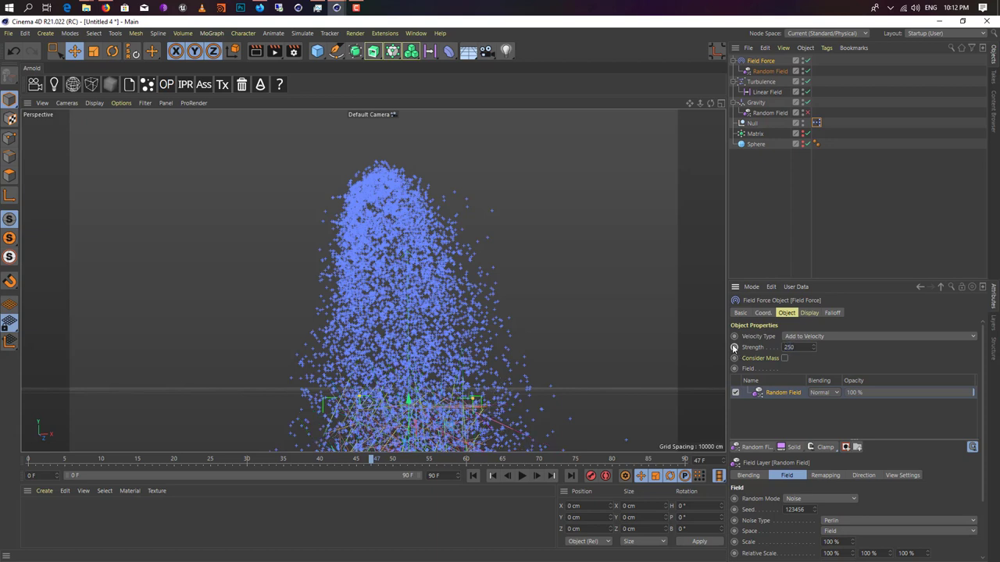
click(522, 475)
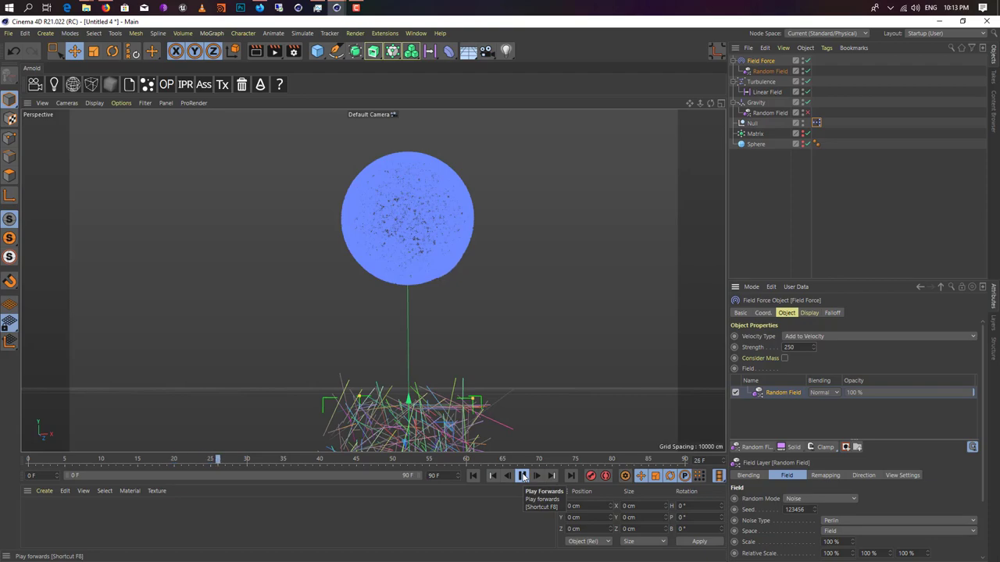
click(522, 476)
alt+drag(373, 279, 424, 289)
alt+drag(412, 169, 395, 207)
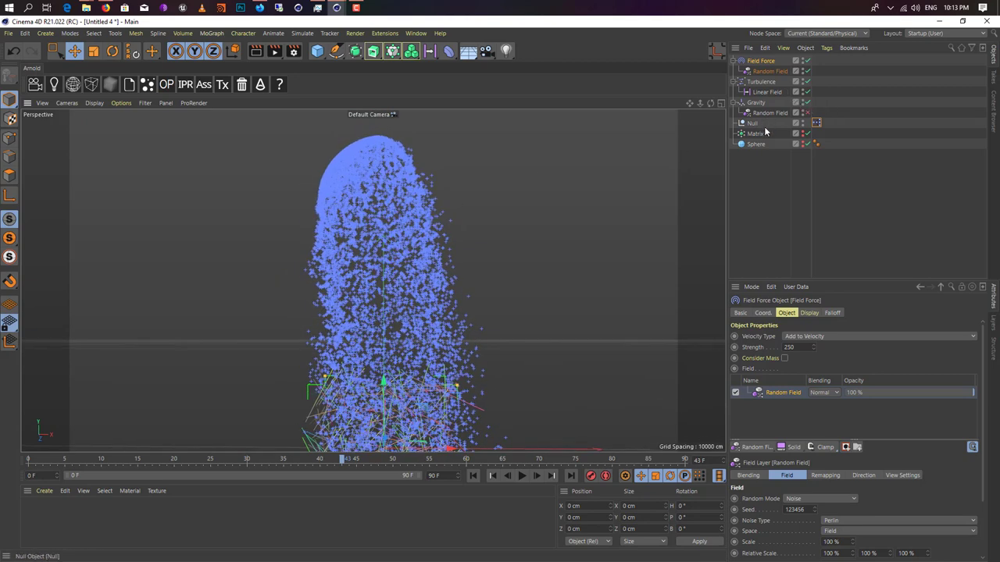
Add a TP Geometry object to the scene and give it a hair Render tag
click(273, 32)
mouse_move(303, 33)
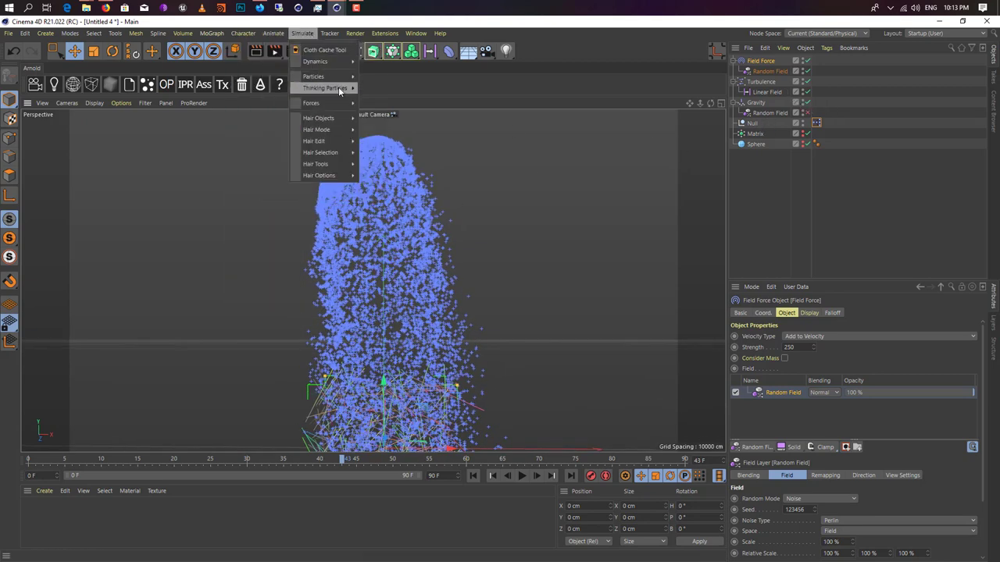
mouse_move(338, 88)
click(389, 100)
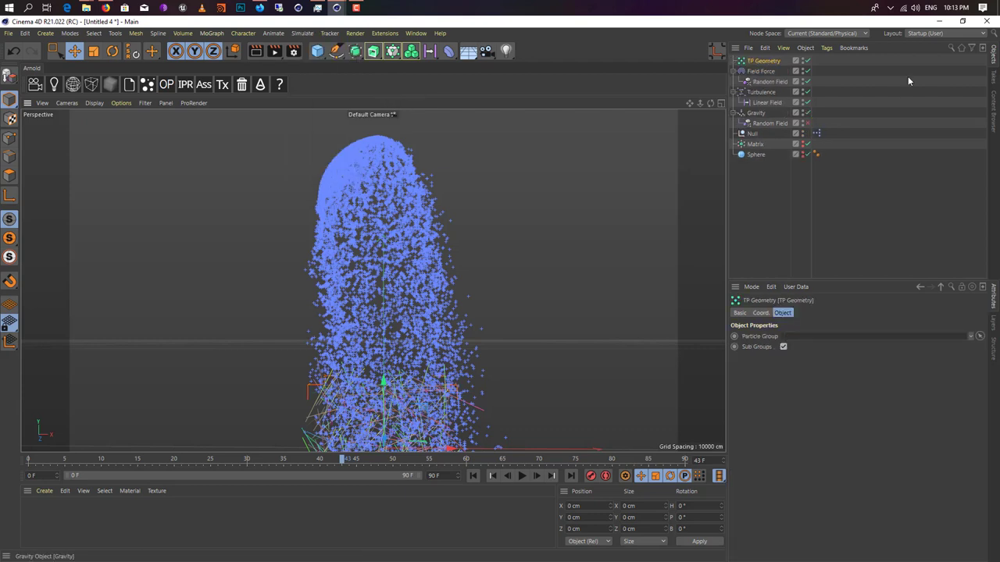
right_click(755, 62)
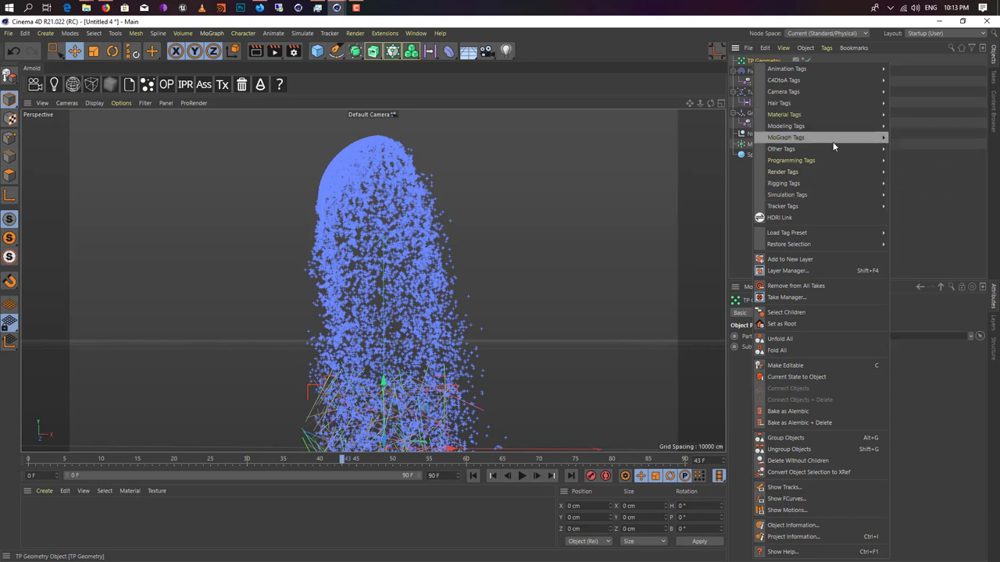
mouse_move(775, 104)
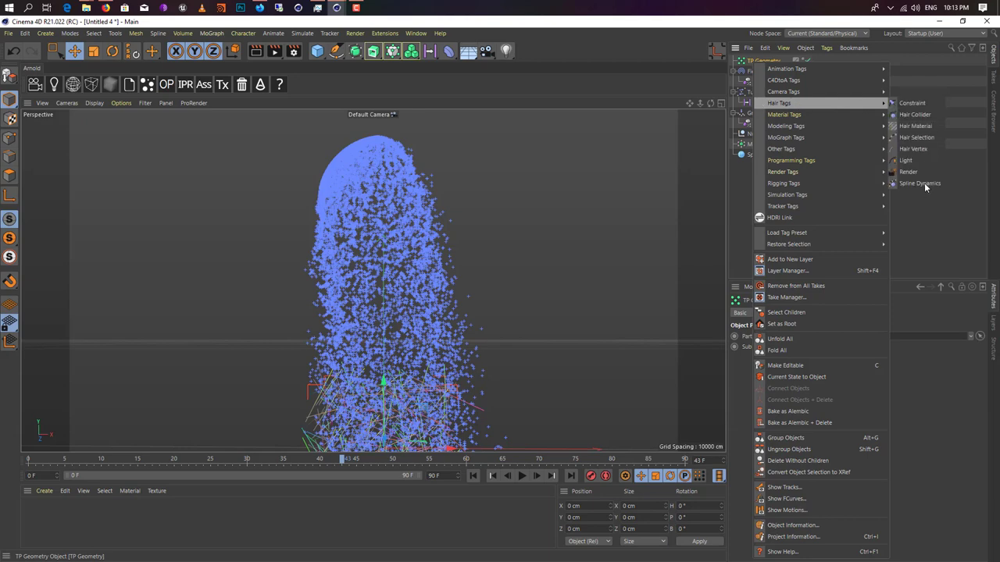
click(914, 172)
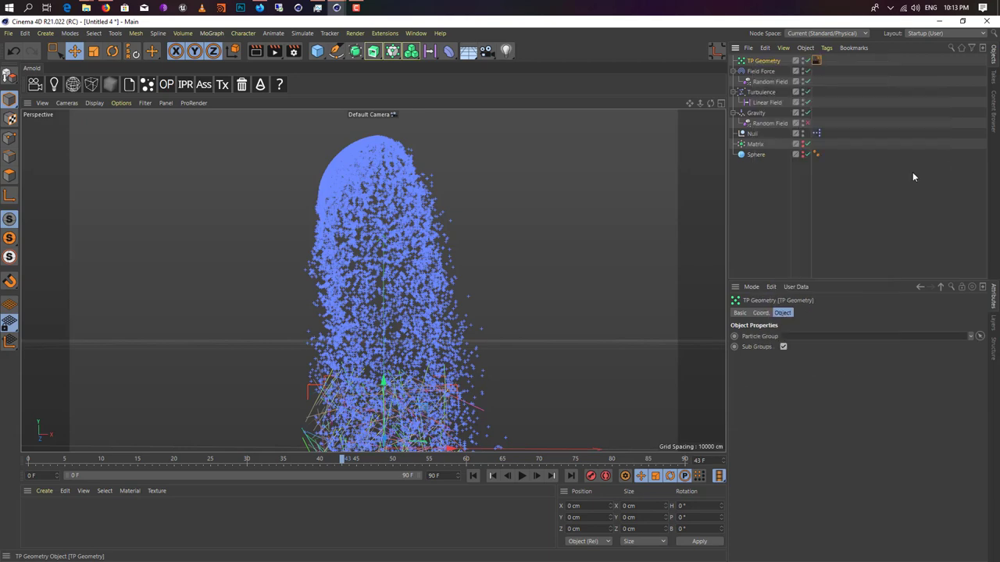
Render the current view at frame 43 and again at frame 0 to check the particles
click(255, 51)
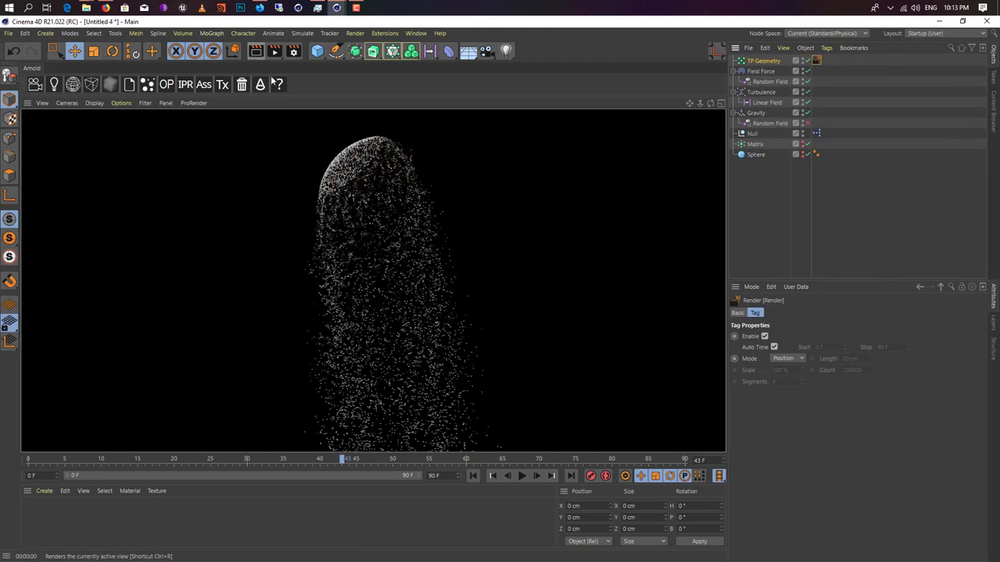
click(472, 476)
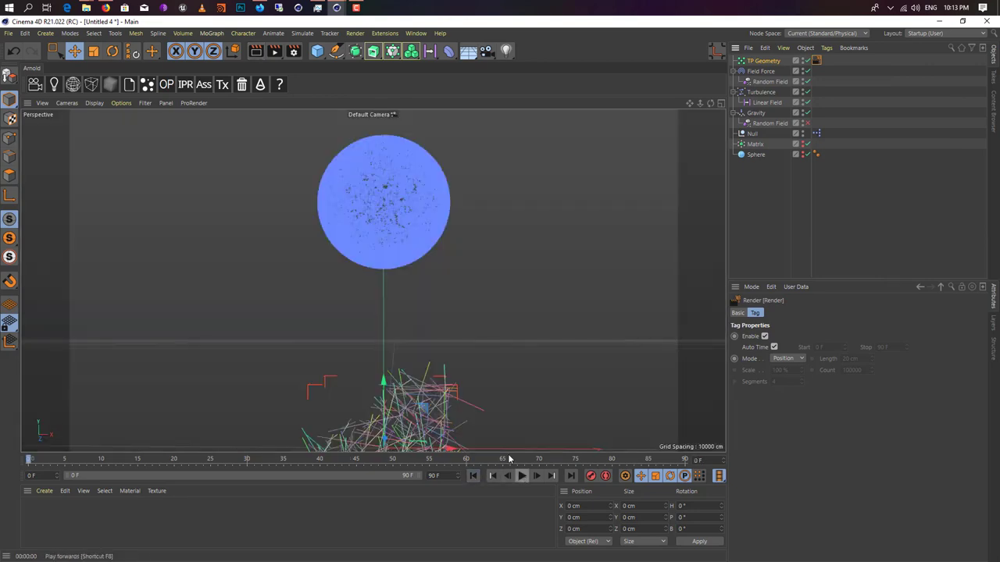
key(ctrl+r)
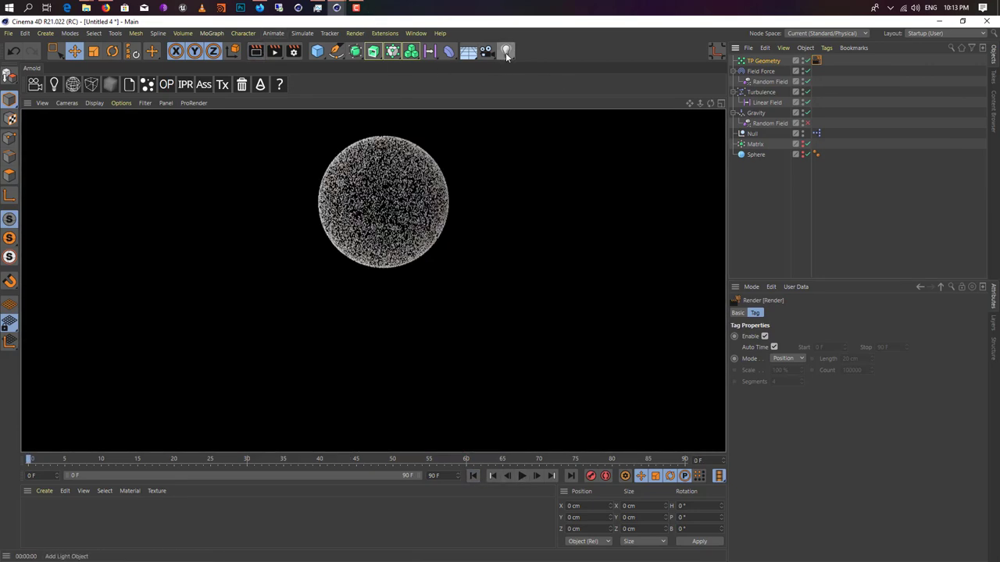
Set the Matrix object's Count to 90000 and render the view
click(755, 144)
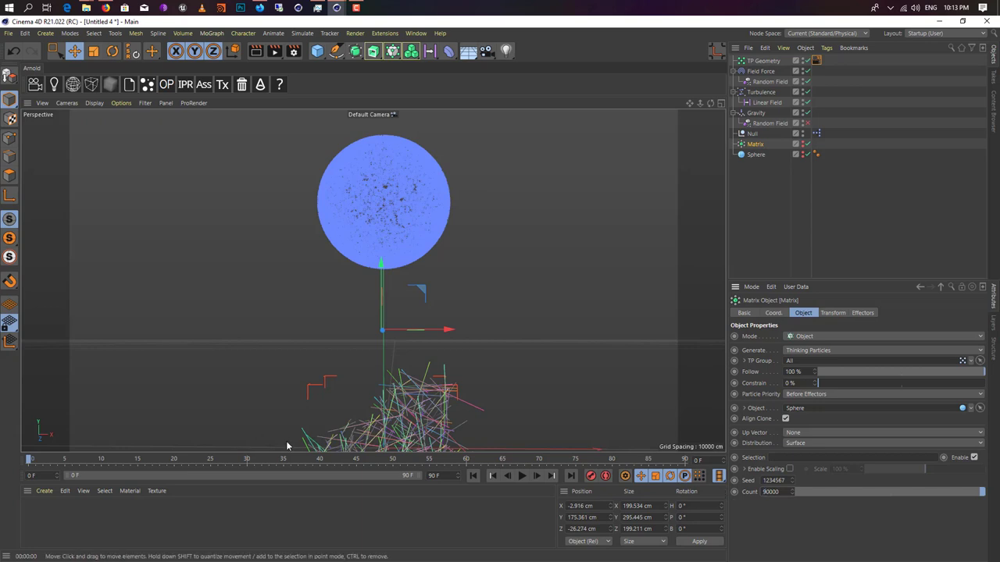
click(422, 273)
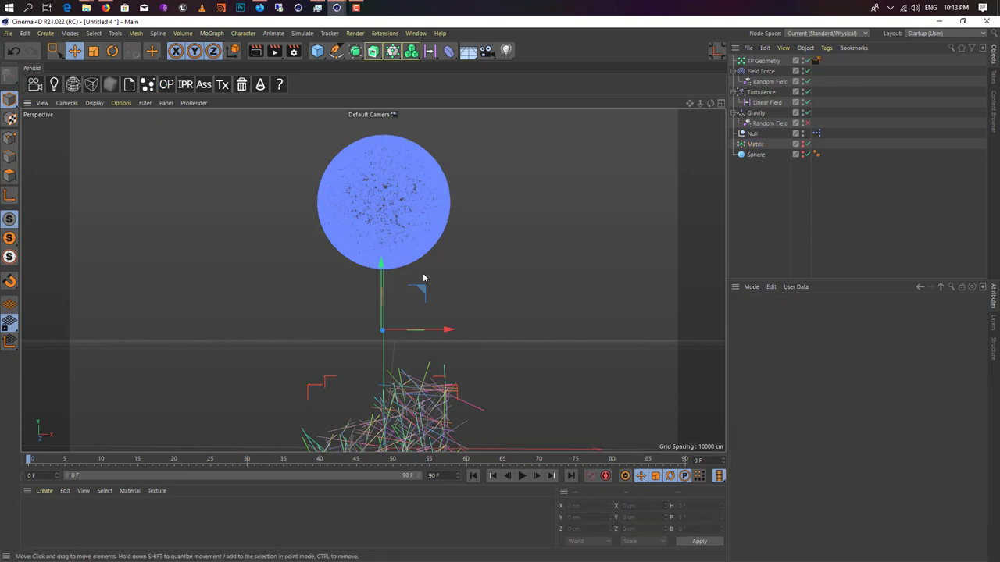
click(256, 51)
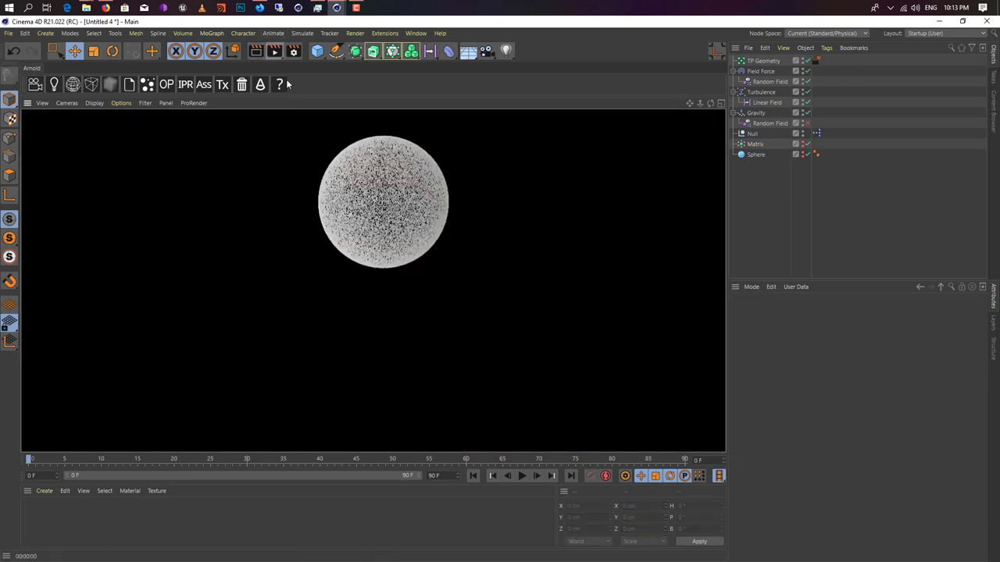
Create a Hair material, apply it to TP Geometry and render the view
click(45, 492)
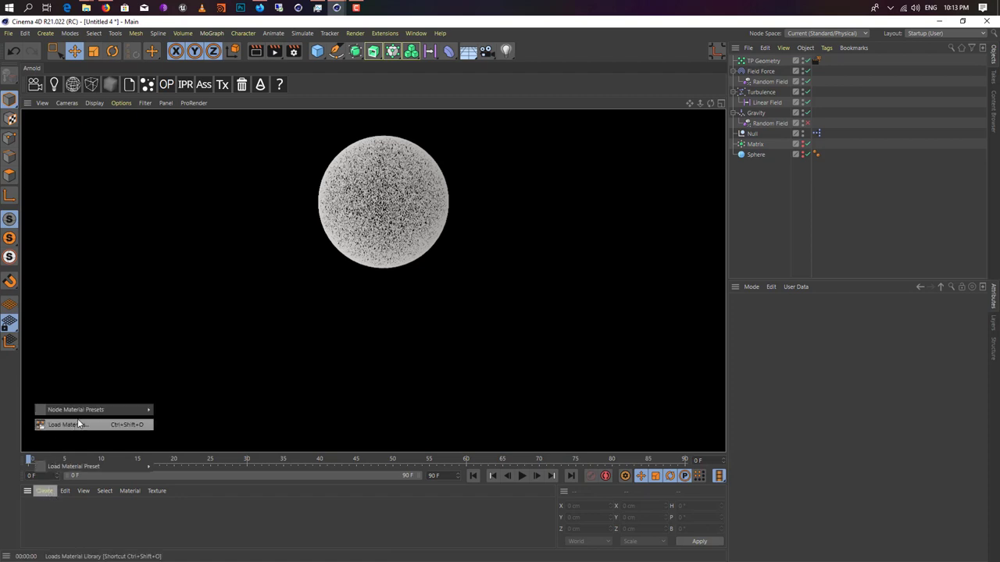
mouse_move(121, 412)
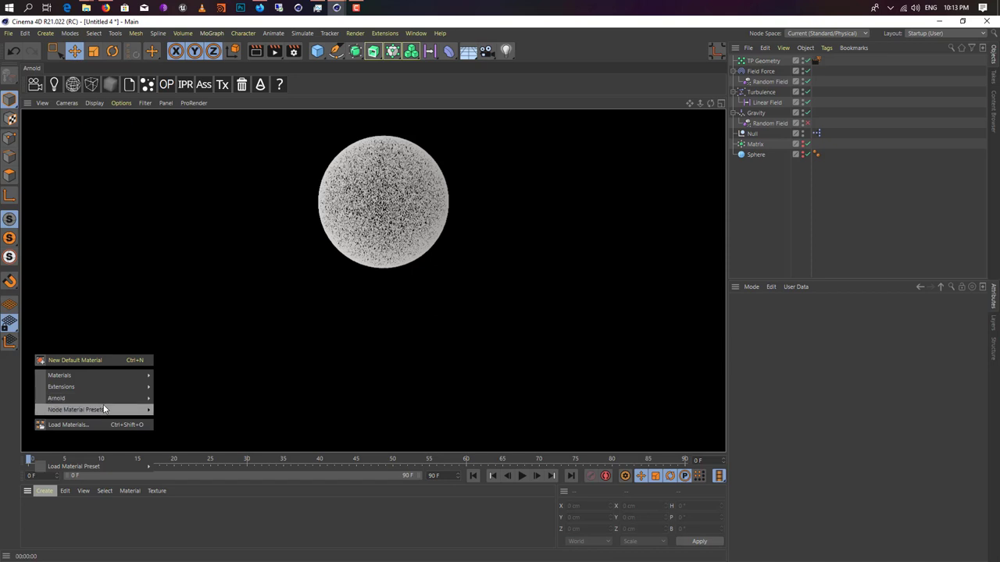
mouse_move(109, 378)
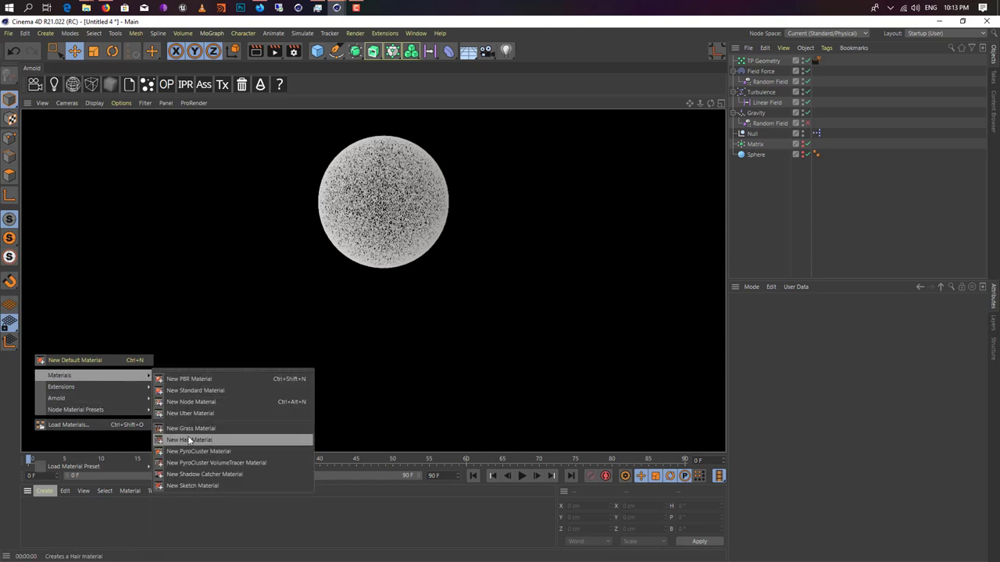
click(218, 441)
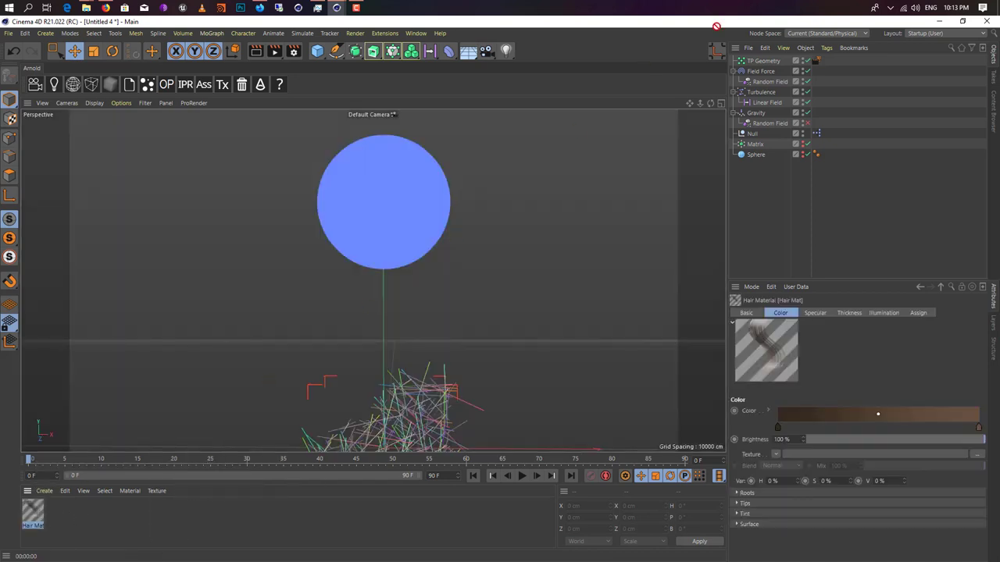
drag(776, 62, 777, 61)
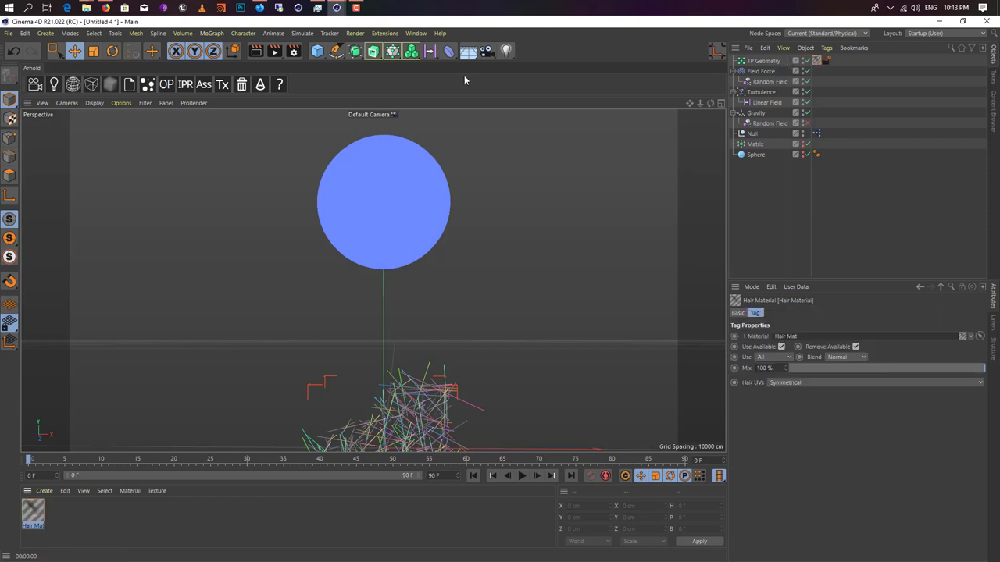
click(256, 52)
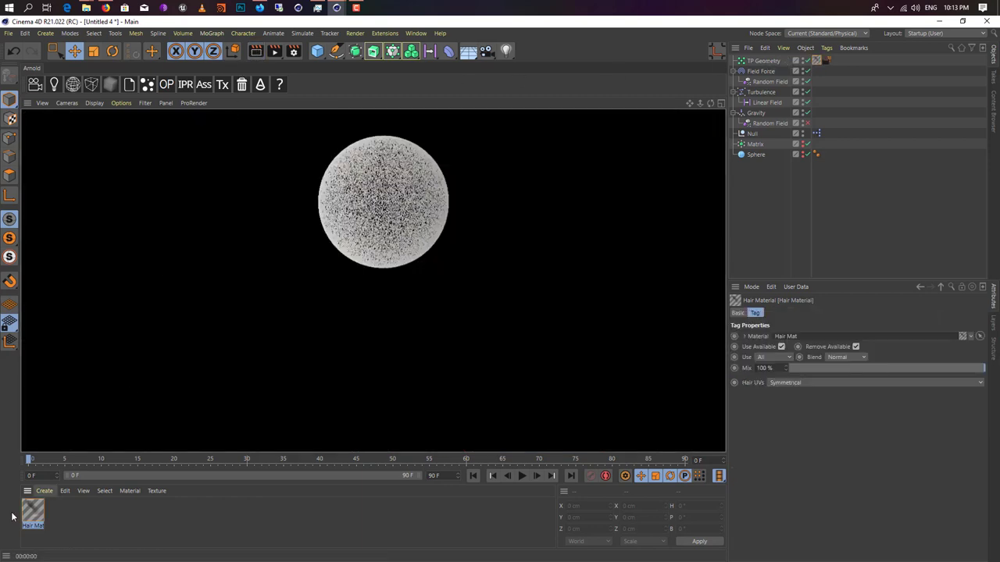
Change the first knot of Hair Mat's colour gradient to a muted green, about H 88° and S 43 %
click(25, 520)
double_click(25, 521)
drag(234, 69, 564, 123)
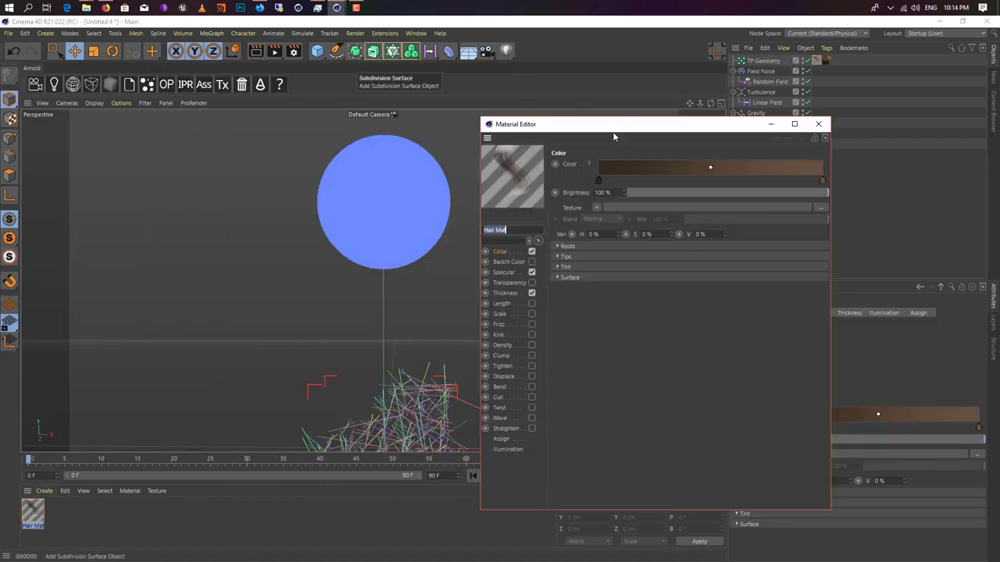
double_click(598, 182)
click(643, 192)
click(639, 204)
drag(668, 214, 722, 224)
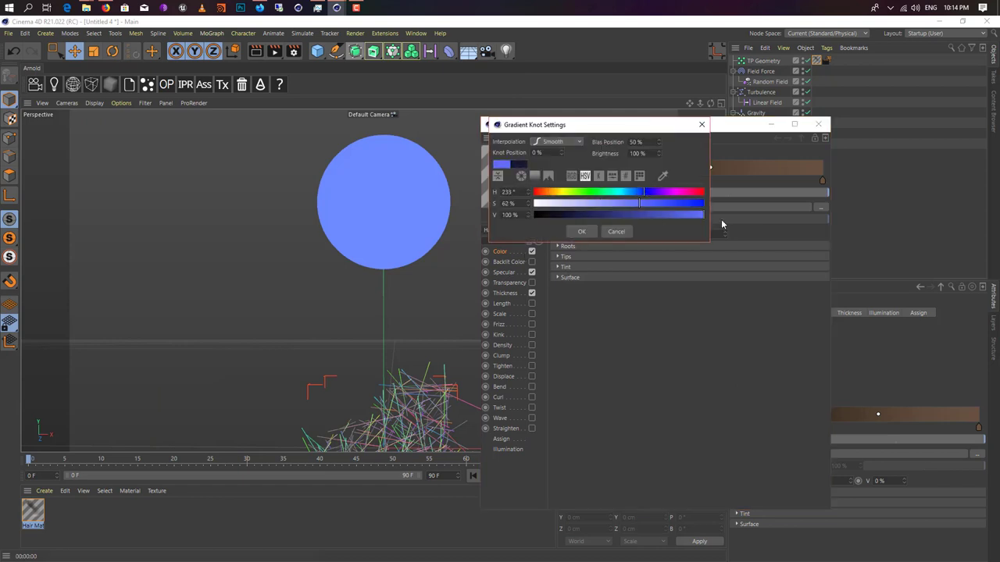
click(599, 214)
click(575, 193)
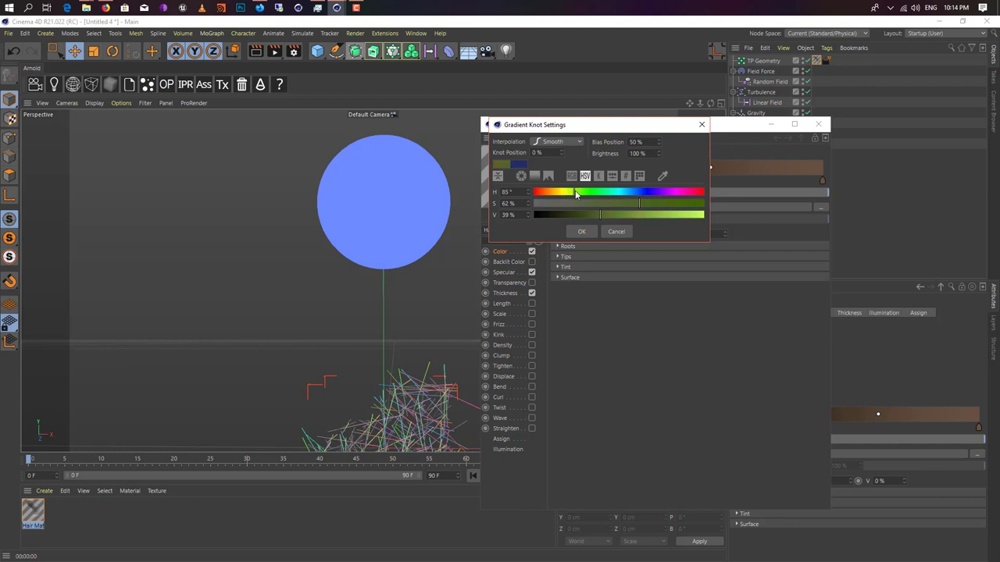
click(630, 203)
drag(616, 216, 704, 215)
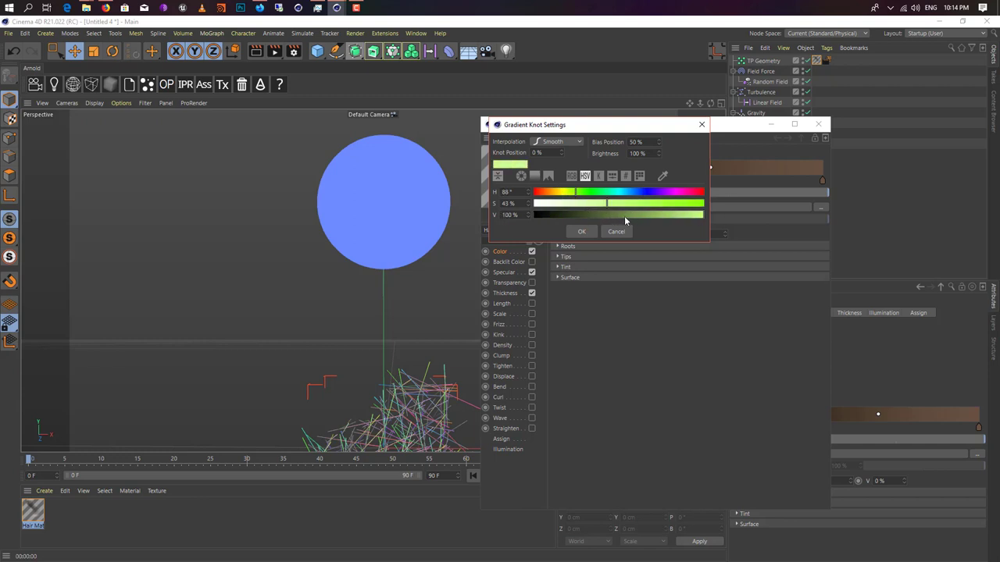
drag(624, 216, 645, 215)
click(581, 231)
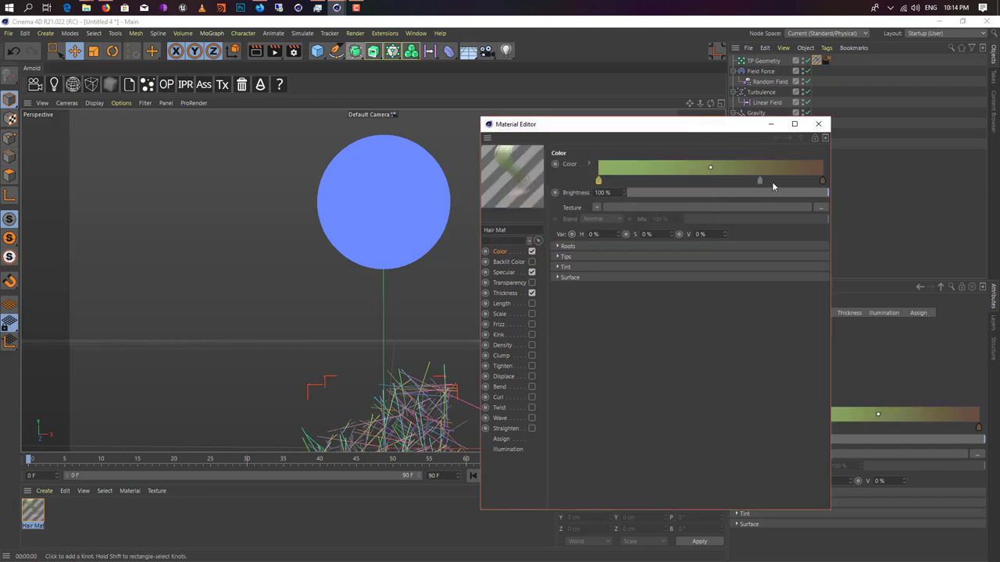
Set Hair Mat's thickness to 2 cm at the root and 1 cm at the tip and render the view
double_click(822, 181)
click(847, 226)
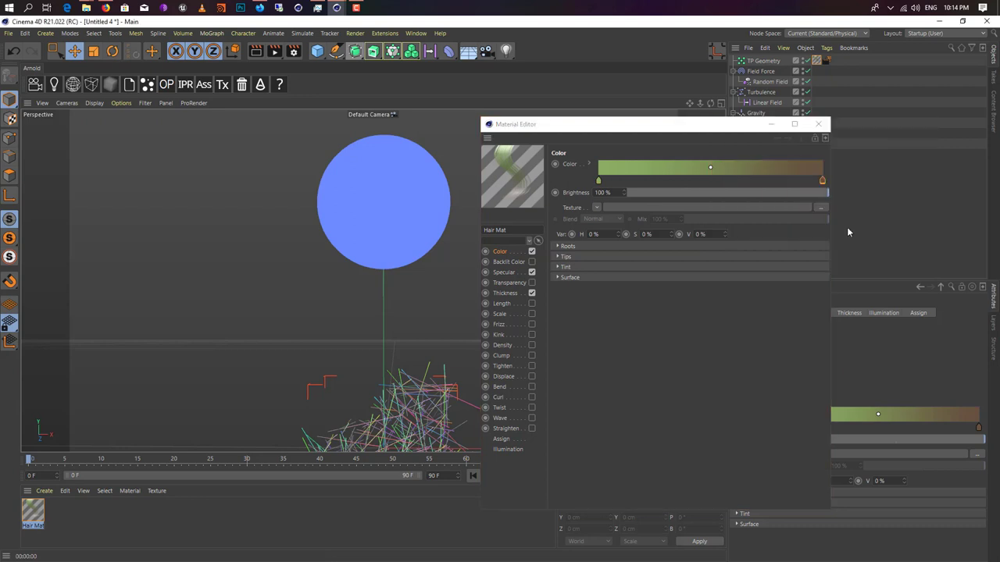
click(506, 293)
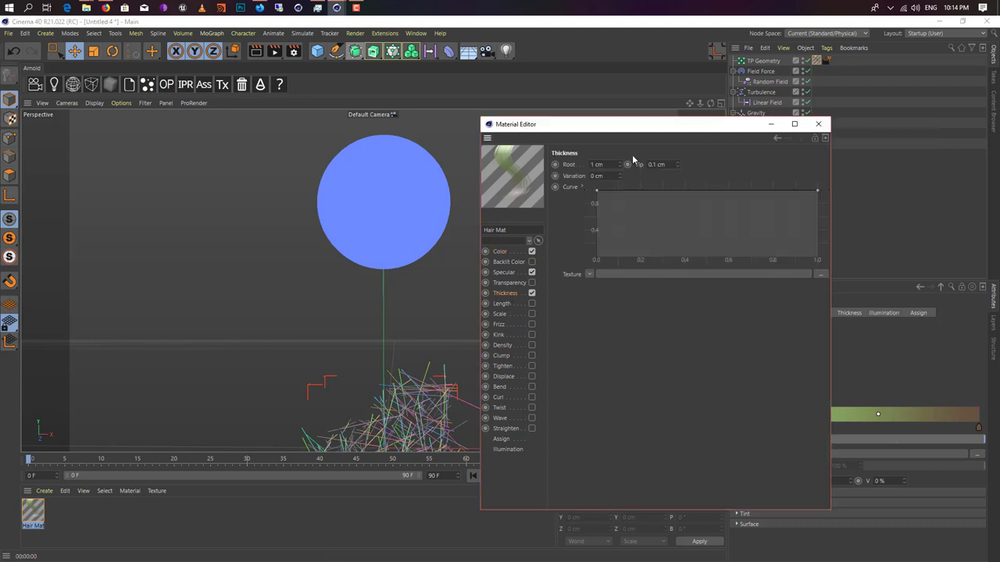
key(Tab)
text(1)
key(Return)
click(261, 52)
click(258, 52)
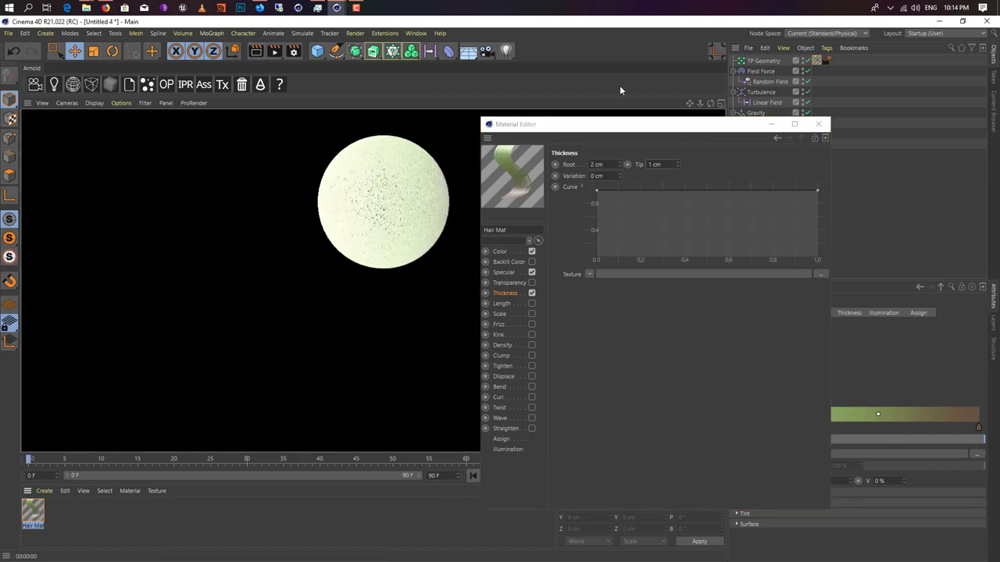
Add a spot light and raise it along its vertical axis to about Y 411 cm
drag(625, 123, 753, 123)
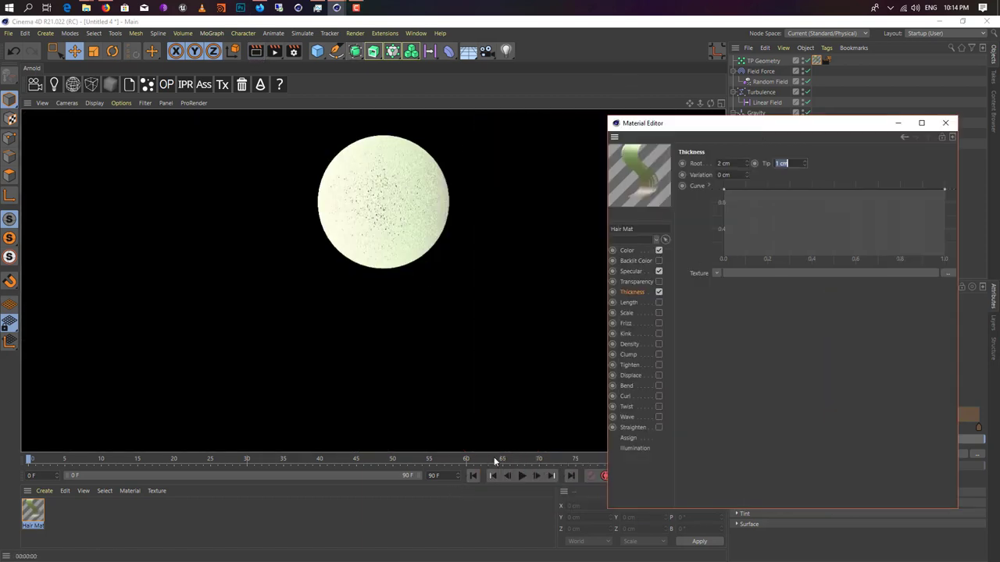
click(509, 54)
click(506, 51)
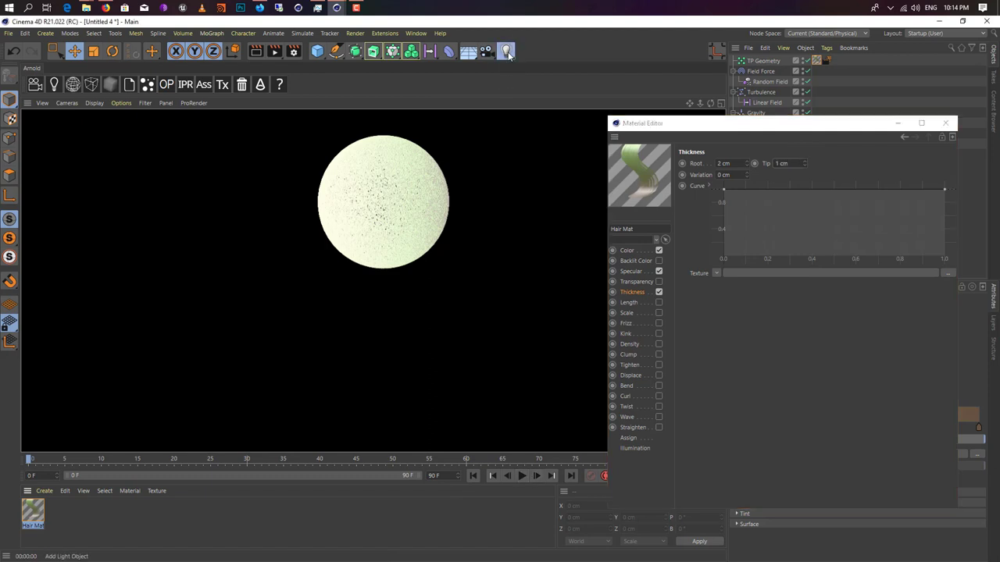
click(601, 65)
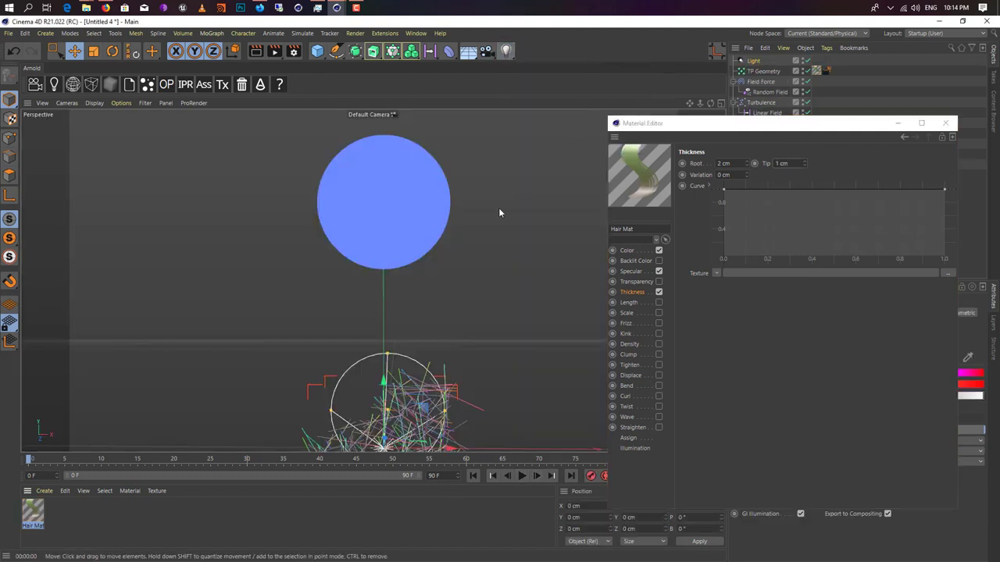
drag(382, 402, 389, 231)
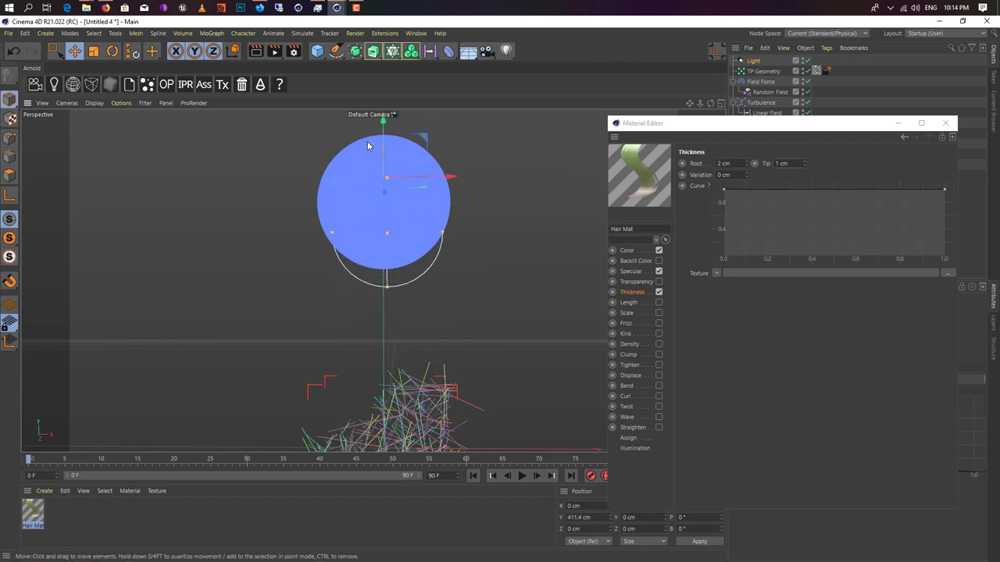
Rotate the spot light to a pitch of about -89.8° to aim it straight down, and raise it to about Y 1010 cm
key(r)
drag(380, 107, 379, 72)
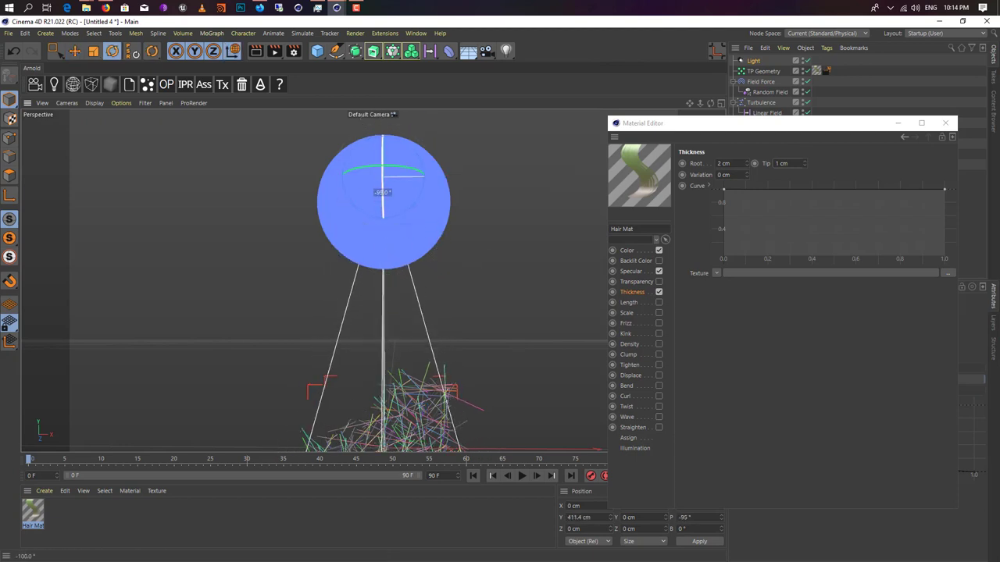
drag(382, 195, 384, 197)
key(e)
drag(389, 246, 383, 129)
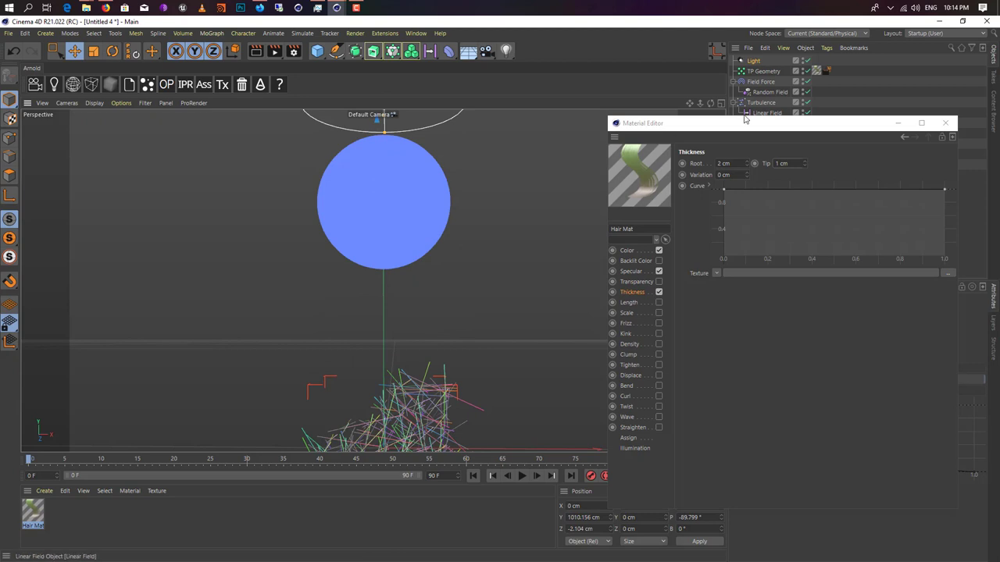
Set the spot light's shadow type to Shadow Maps (Soft)
drag(746, 124, 408, 467)
click(752, 62)
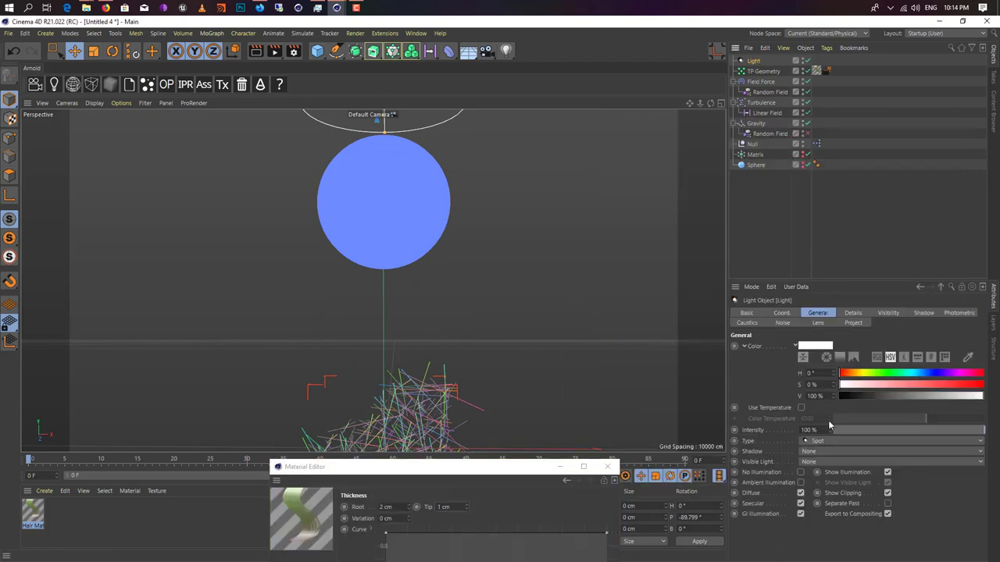
click(809, 453)
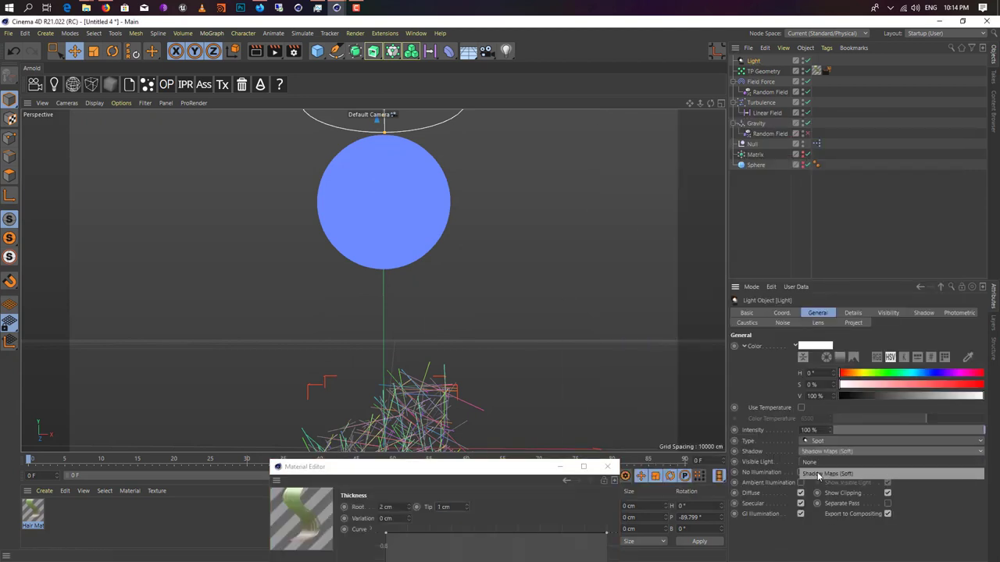
click(818, 474)
Lower the spot light in the Front view to about Y 966 cm and render the perspective view
drag(438, 466, 758, 353)
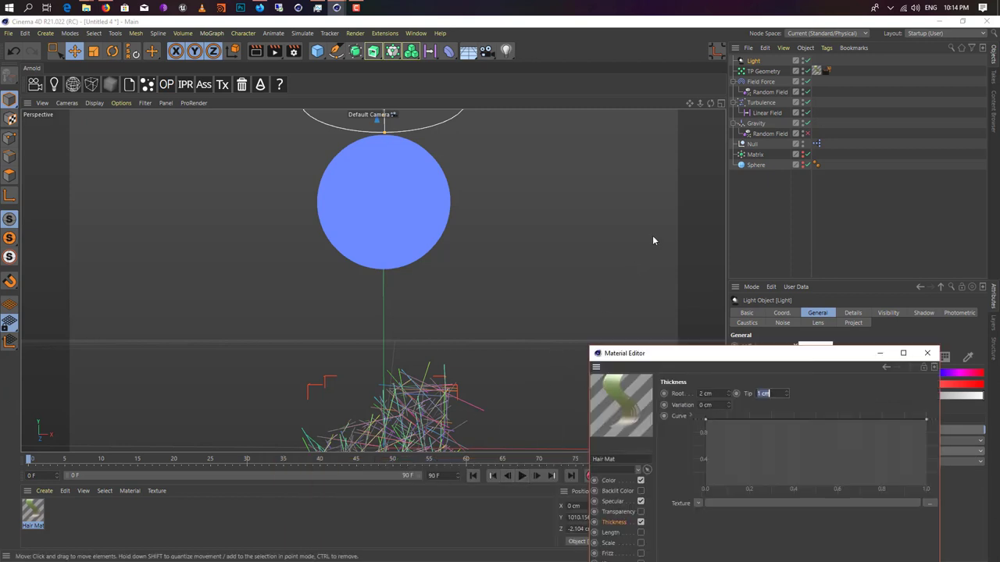
middle_click(494, 271)
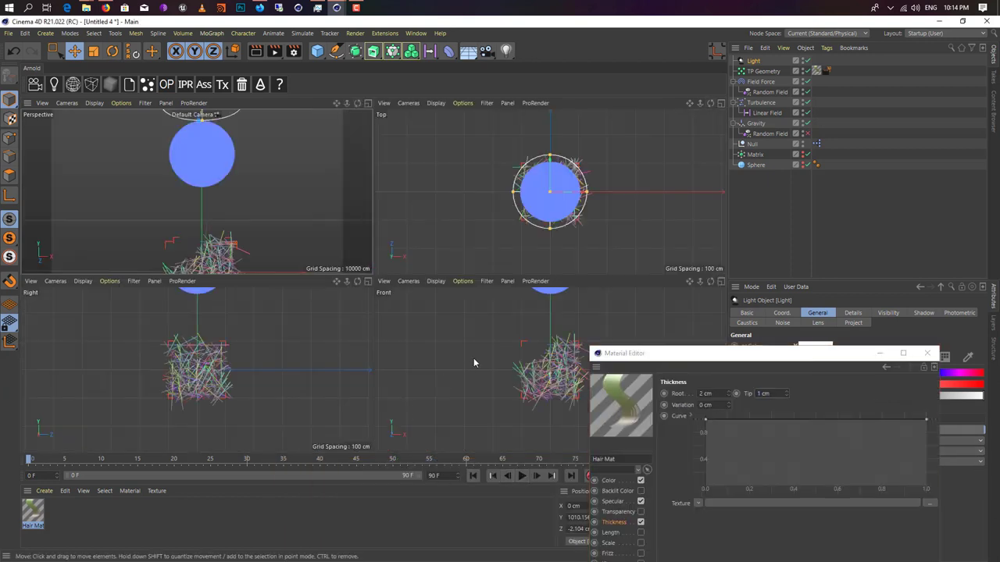
scroll(477, 363, down, 5)
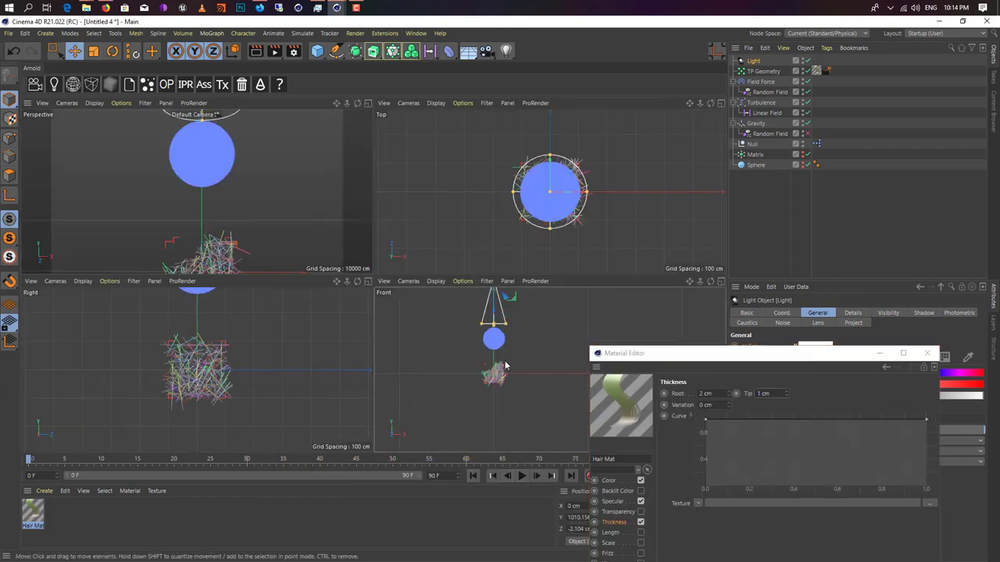
alt+middle_drag(505, 364, 501, 411)
drag(489, 351, 489, 384)
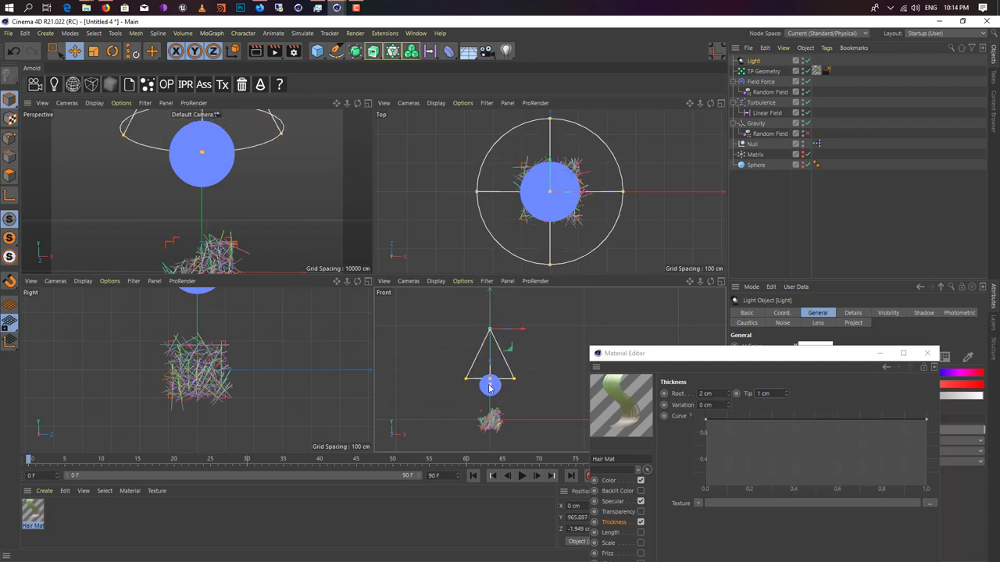
middle_click(323, 240)
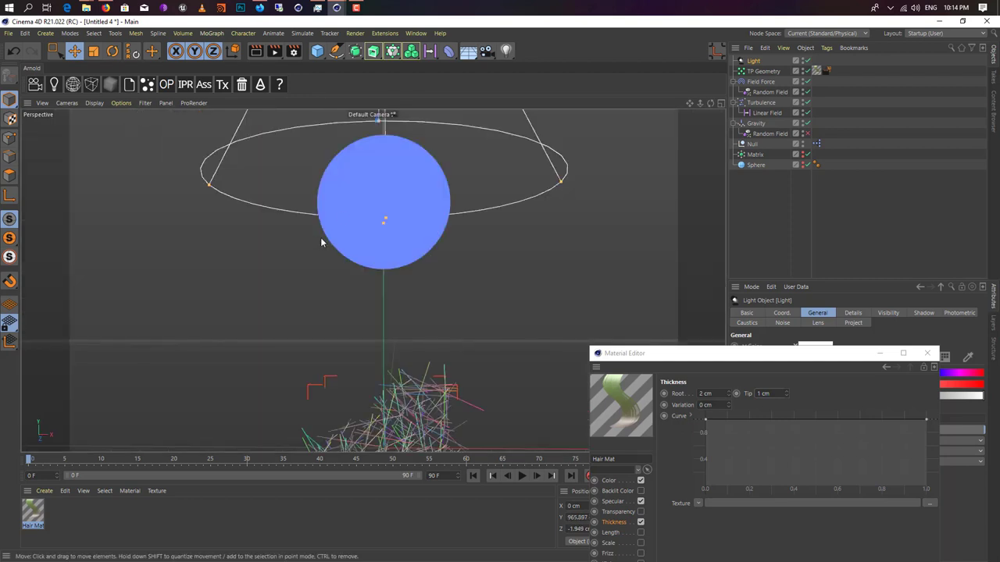
click(258, 52)
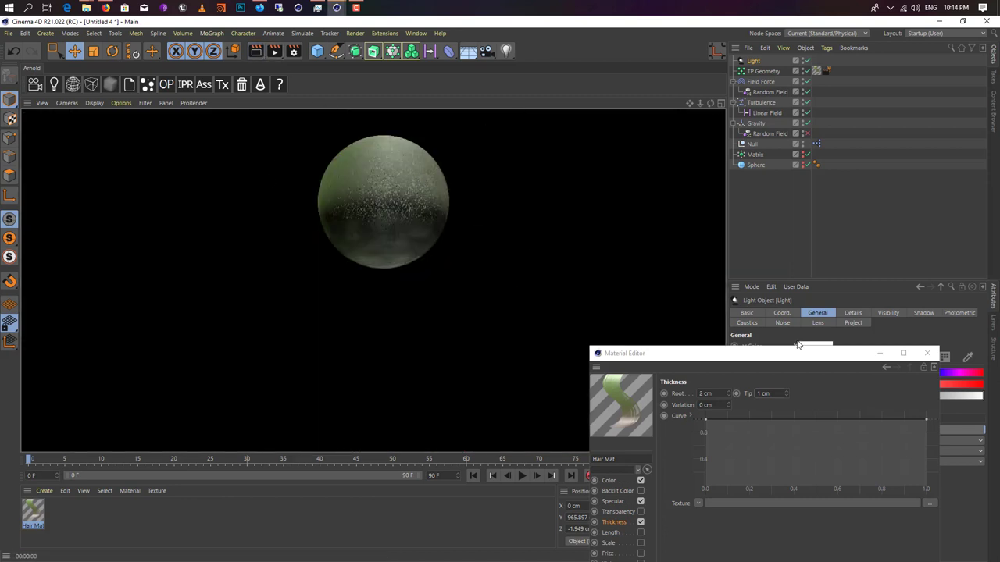
Set the spot light's Visible Light to Visible, look over its visibility settings and render the view
drag(806, 353, 387, 539)
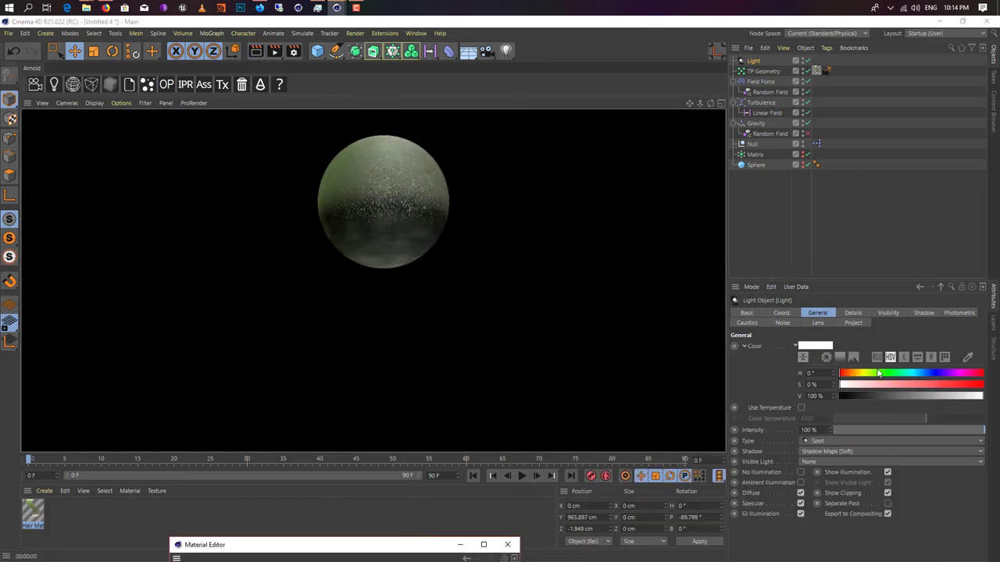
click(807, 461)
click(809, 485)
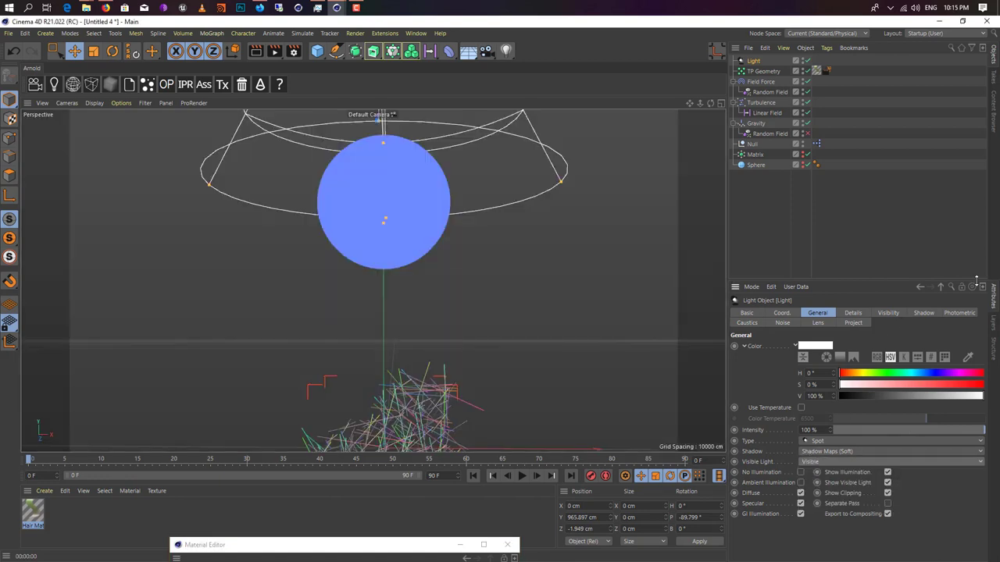
click(888, 314)
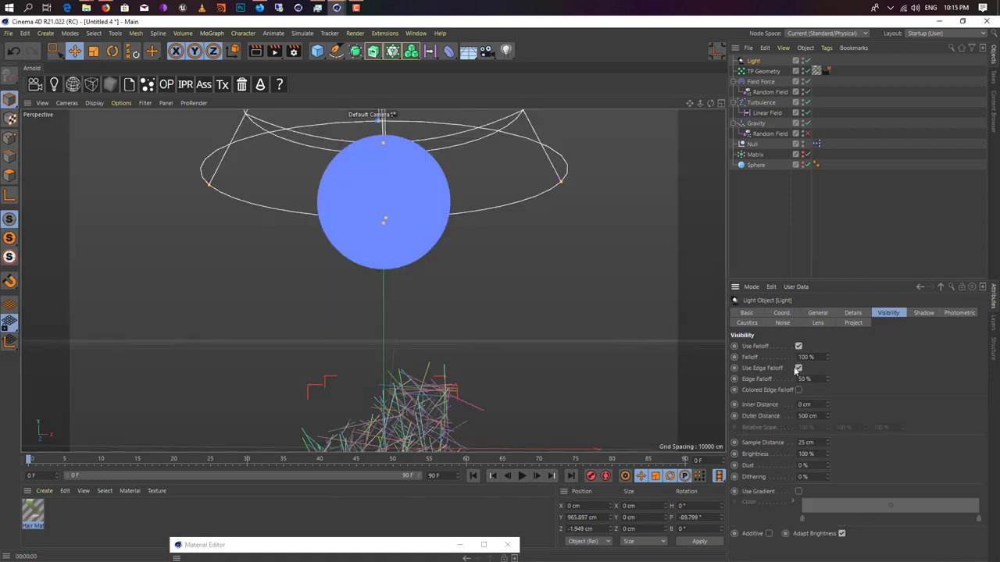
click(255, 51)
Lower the spot light further in the Front view to about X -11 cm, Y 706 cm, rendering the perspective view after each move
middle_click(406, 231)
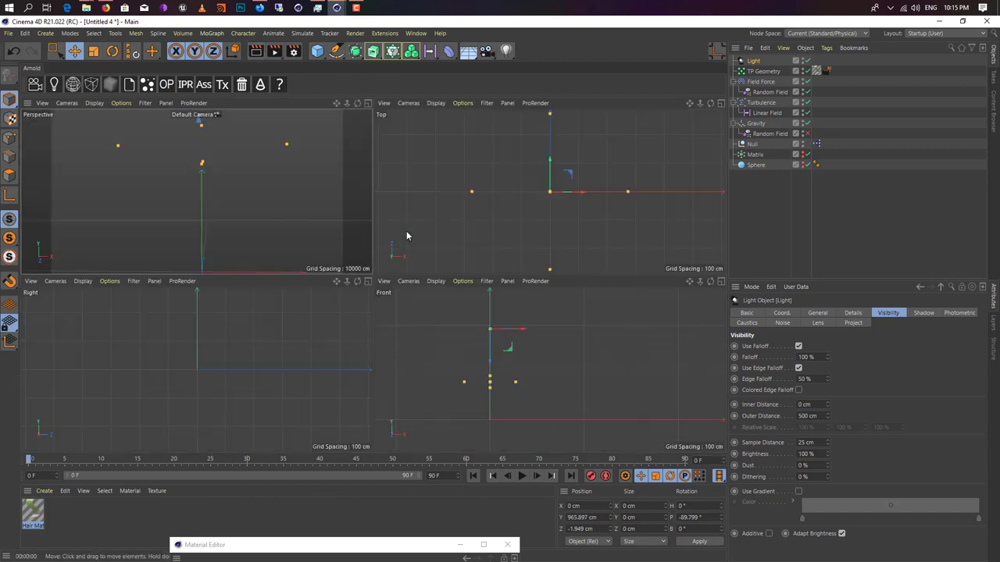
drag(490, 362, 491, 379)
middle_click(309, 268)
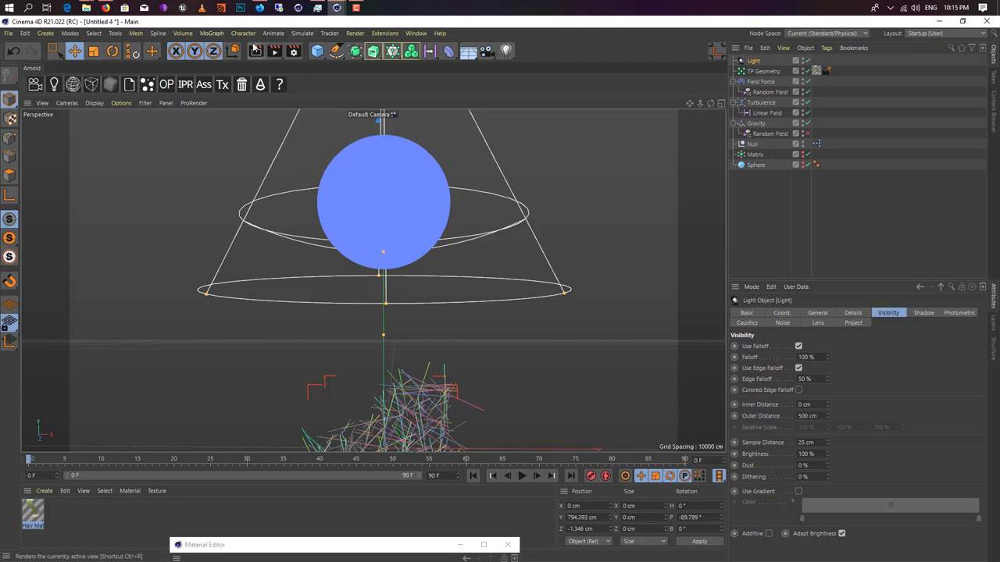
key(ctrl+r)
middle_click(411, 241)
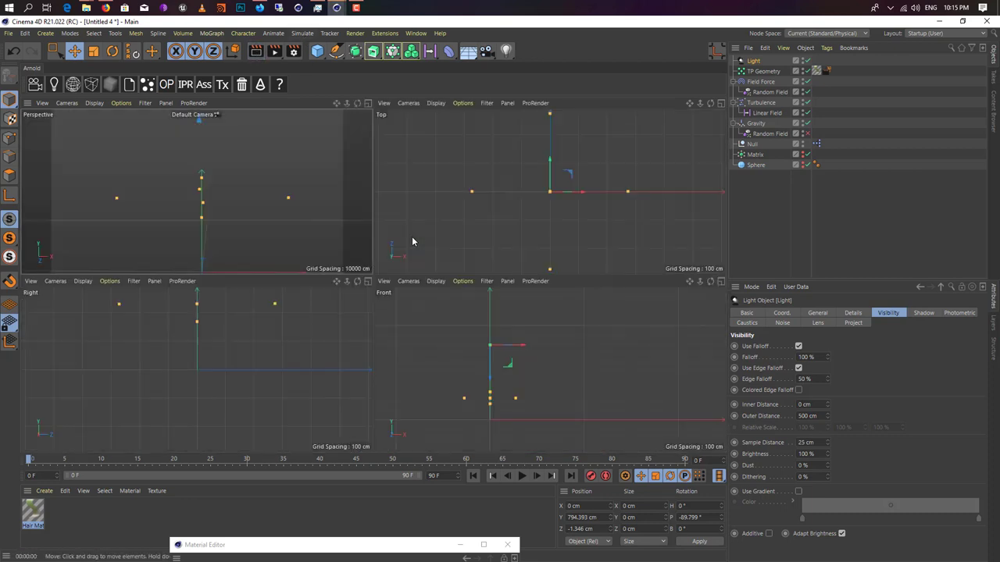
drag(489, 388, 488, 395)
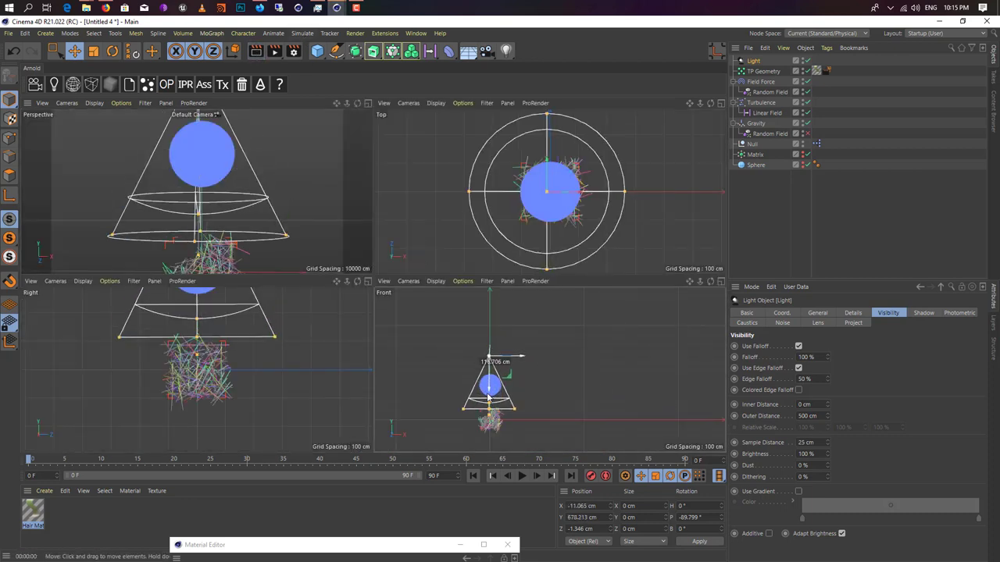
middle_click(299, 226)
click(257, 51)
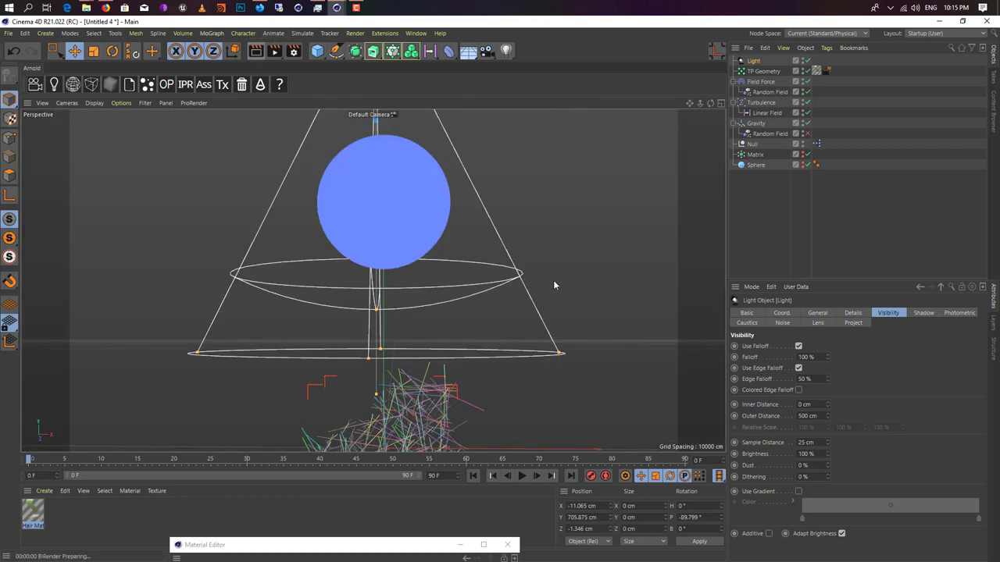
Set the spot light's Noise to Visibility and render the view
click(751, 61)
click(780, 323)
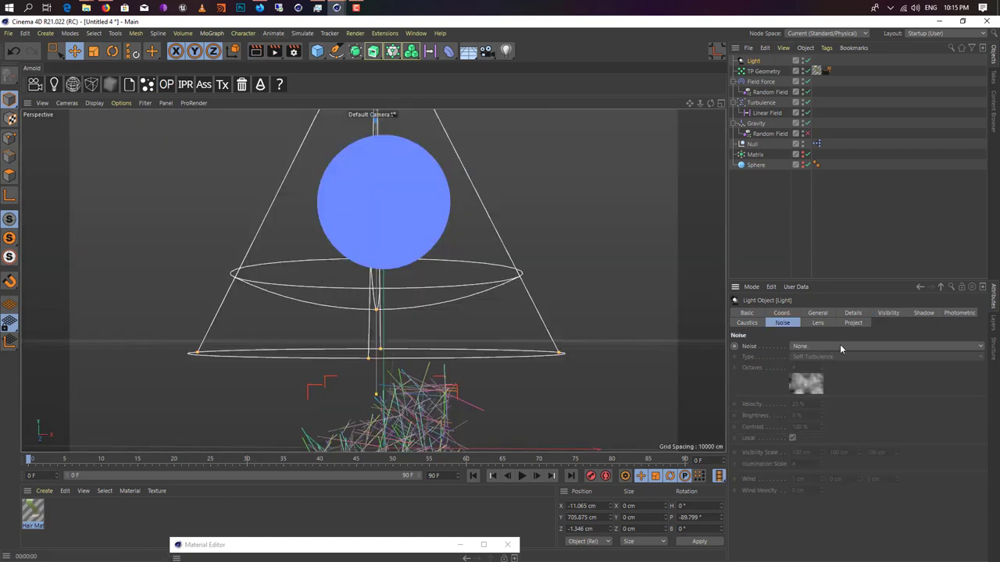
click(840, 346)
click(820, 381)
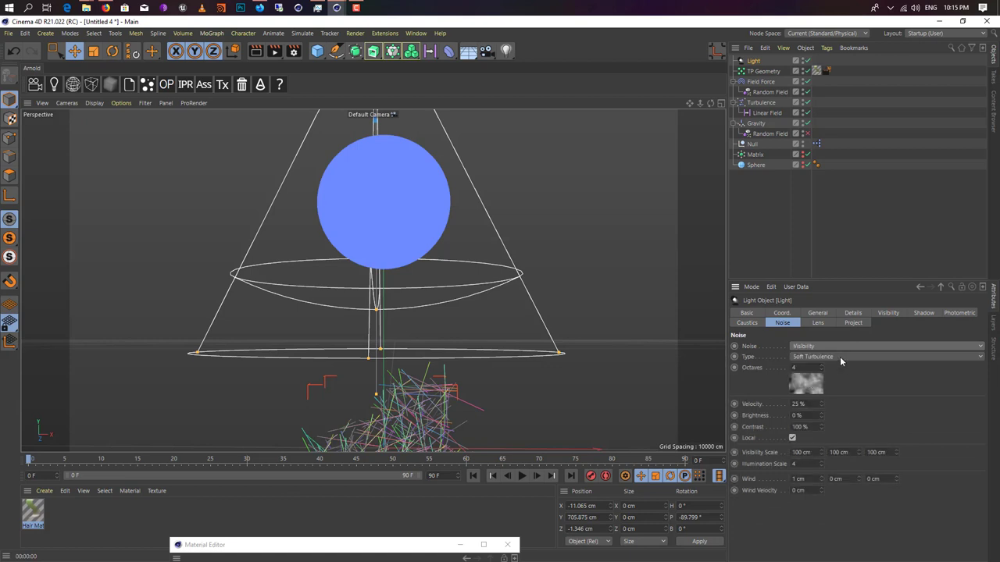
key(ctrl+r)
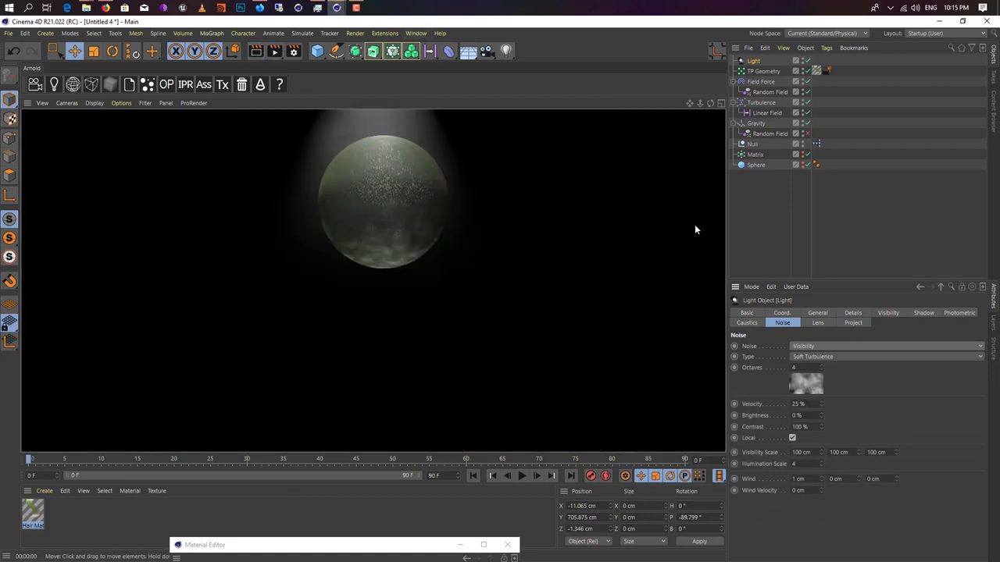
Tint the spot light pale green with H 80° and S 30 %, and render the view
click(817, 314)
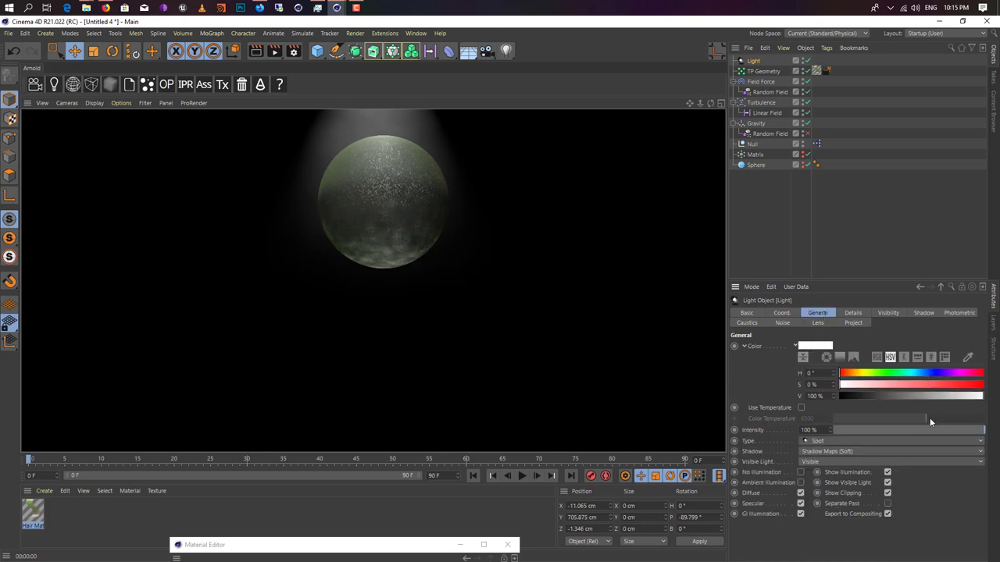
click(882, 385)
click(871, 374)
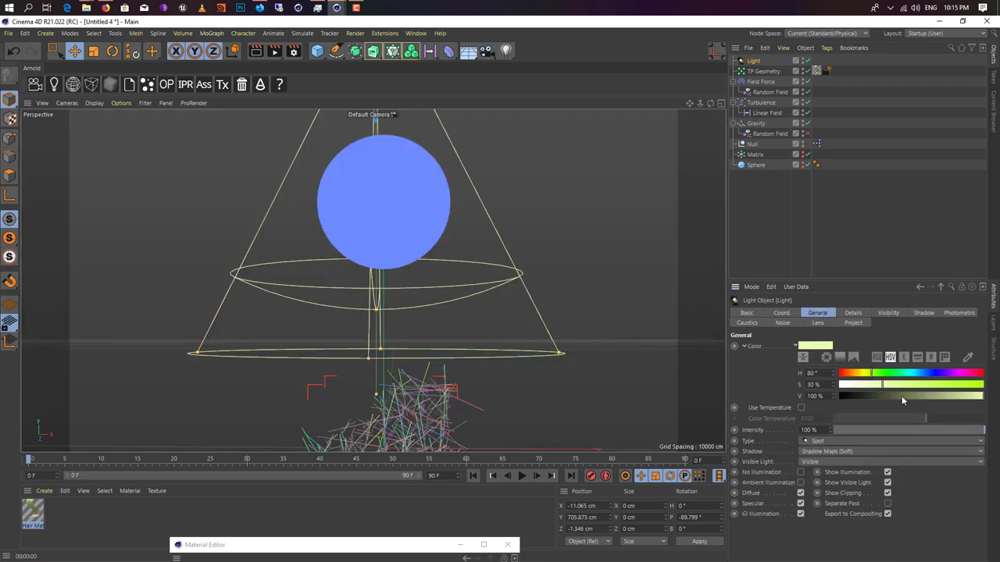
key(ctrl+r)
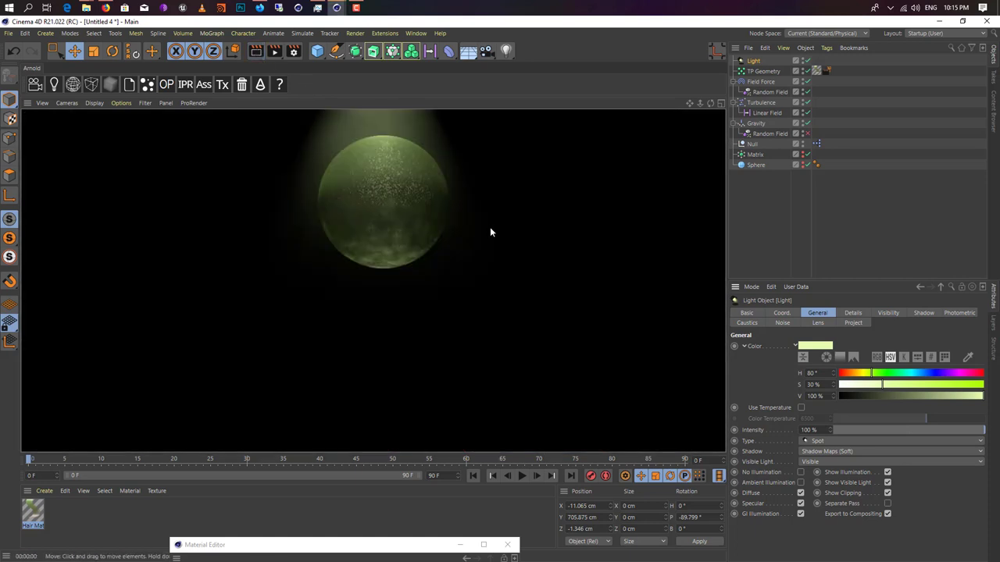
Play the simulation to frame 35 and render that frame
click(521, 476)
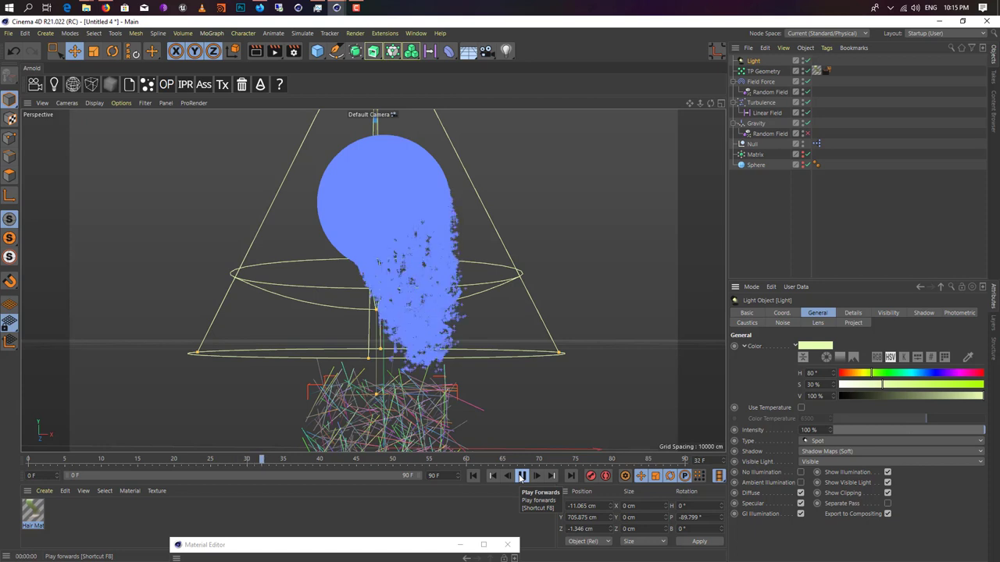
click(520, 476)
click(281, 53)
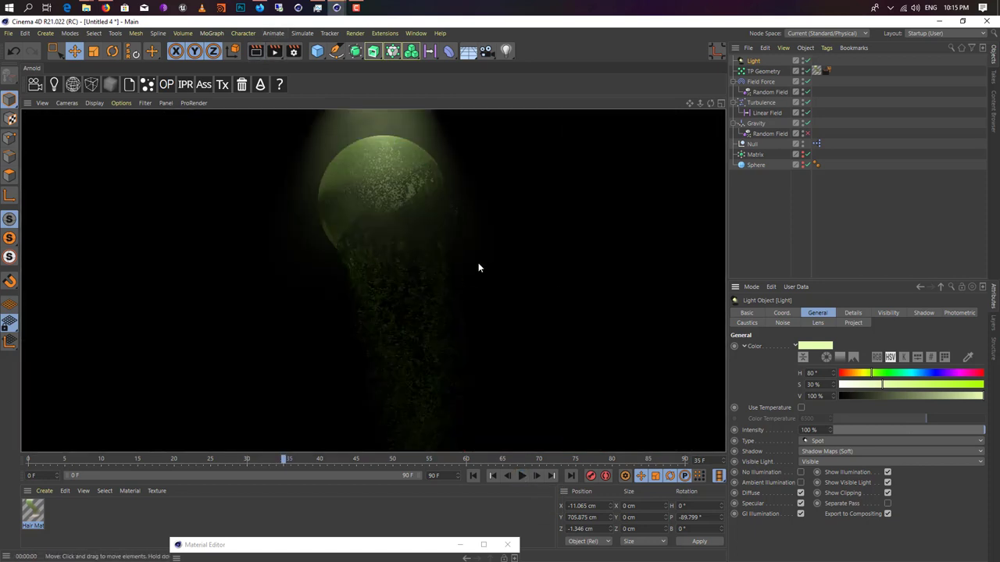
Add an omni light and position it in front of the particles at about X -1 cm, Y 189 cm, Z -656 cm
click(505, 51)
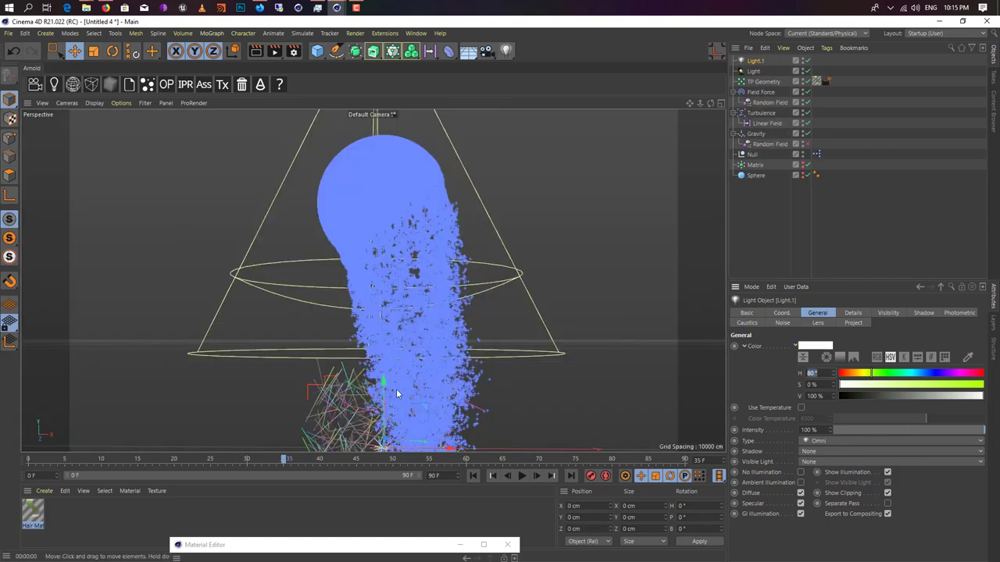
drag(384, 383, 128, 188)
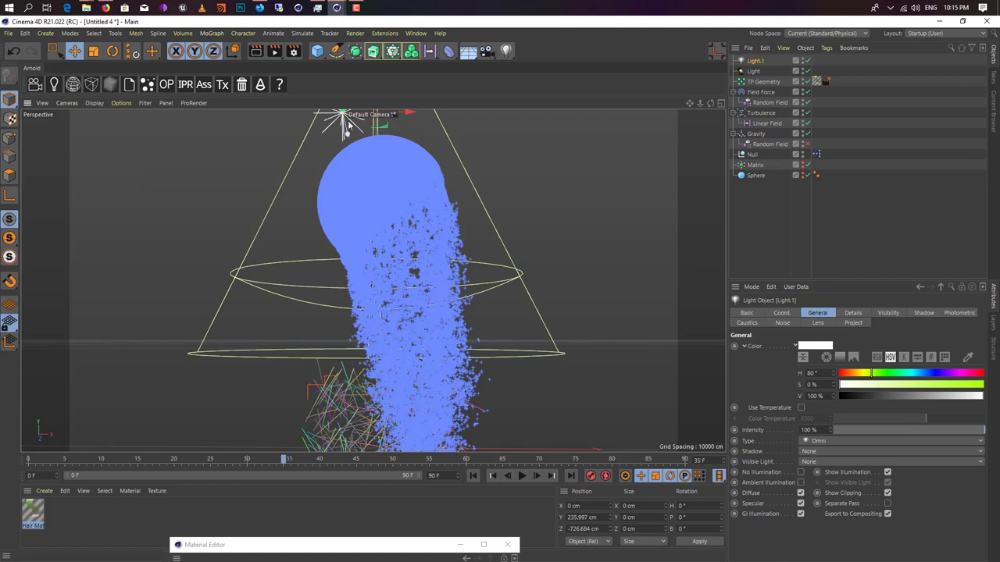
drag(345, 113, 344, 123)
middle_click(344, 168)
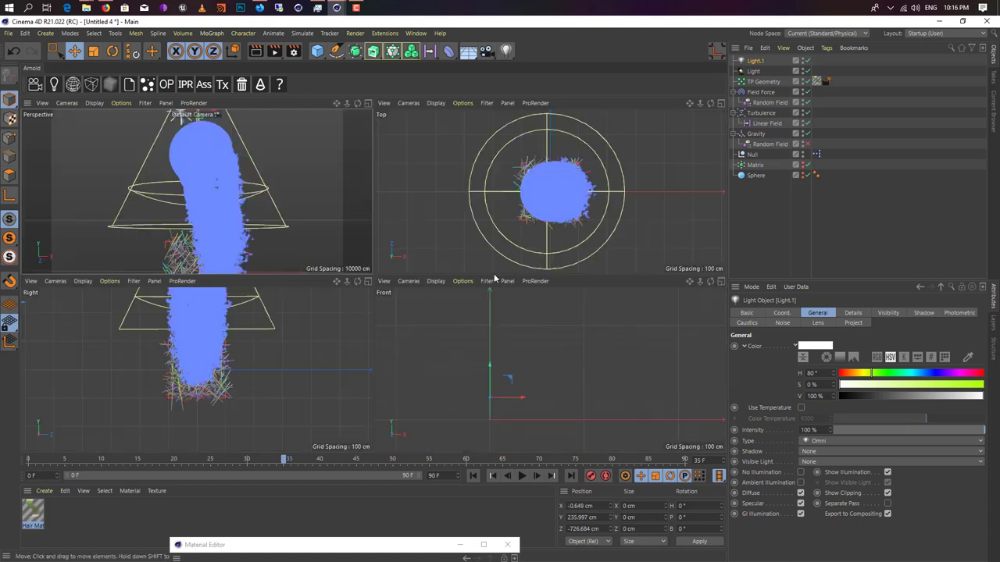
scroll(555, 212, down, 5)
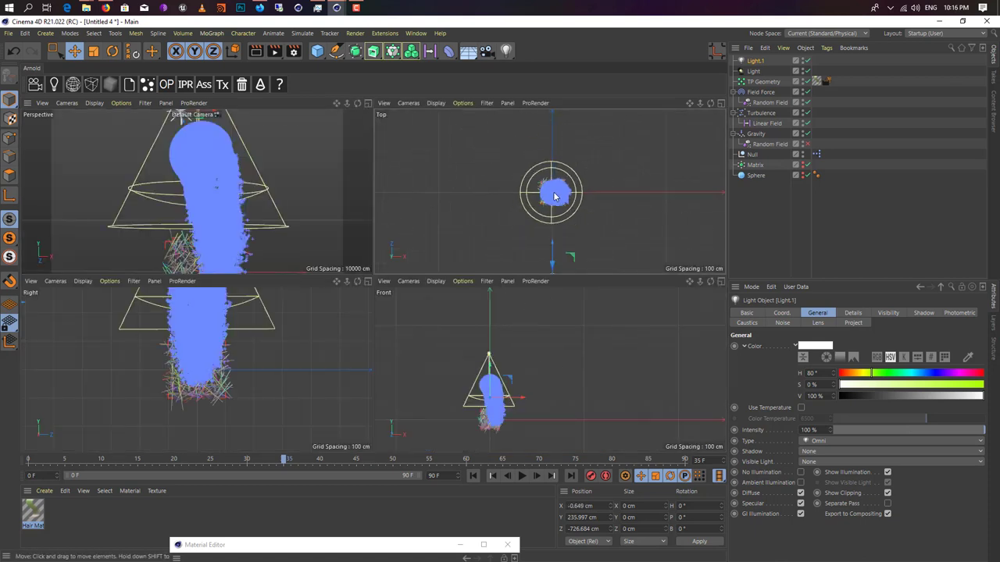
drag(554, 212, 552, 241)
scroll(221, 382, down, 5)
mouse_move(157, 331)
mouse_down()
mouse_move(161, 343)
mouse_move(161, 334)
mouse_up()
drag(188, 365, 168, 372)
middle_click(201, 200)
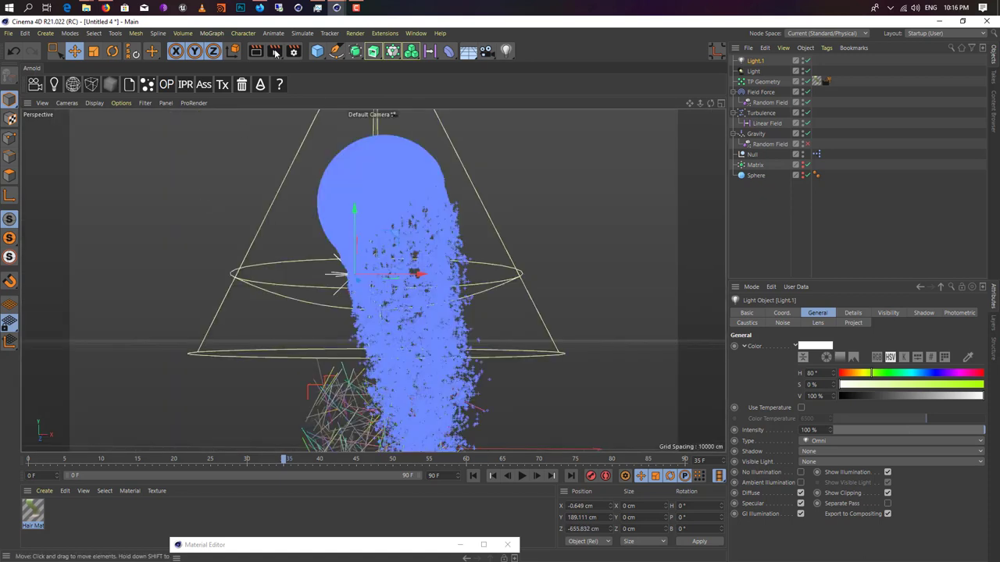
Set the omni light's Shadow to Shadow Maps (Soft) and disable the spot light, rendering the view after each change
click(820, 452)
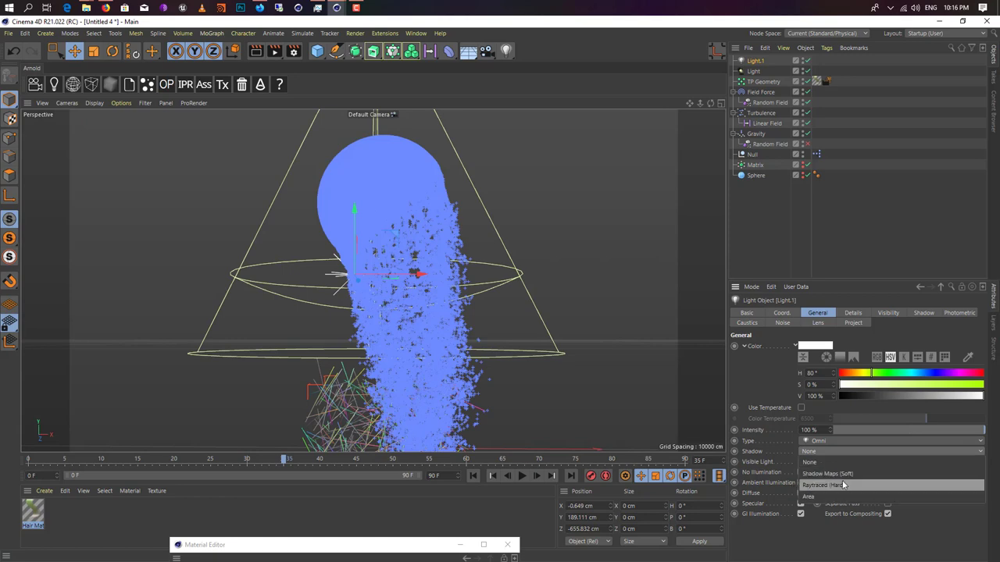
click(820, 473)
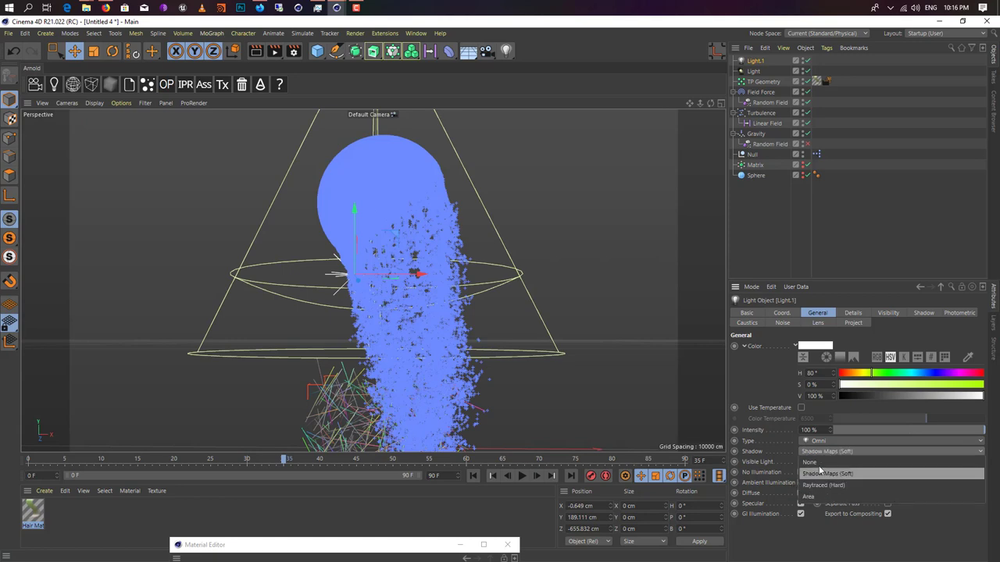
click(263, 58)
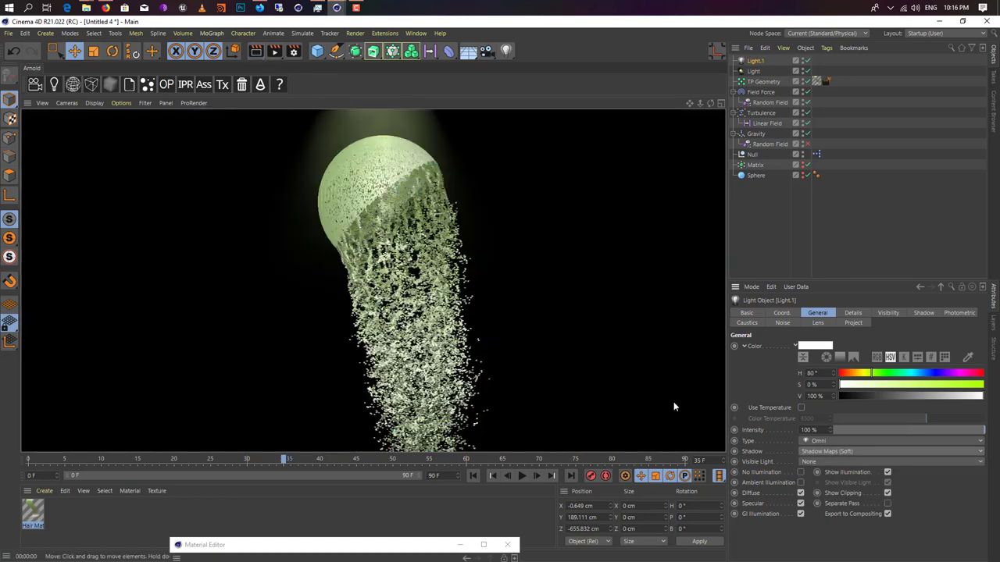
click(807, 72)
click(255, 51)
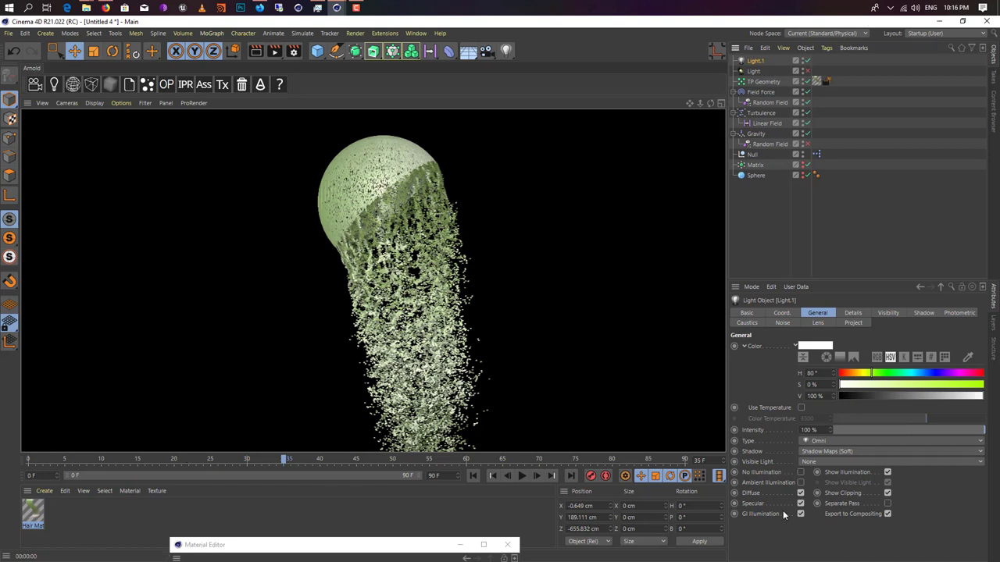
Set the Scale of the Field Force's Random Field to 66 %, replay the simulation from the start to frame 33, and render it
click(762, 103)
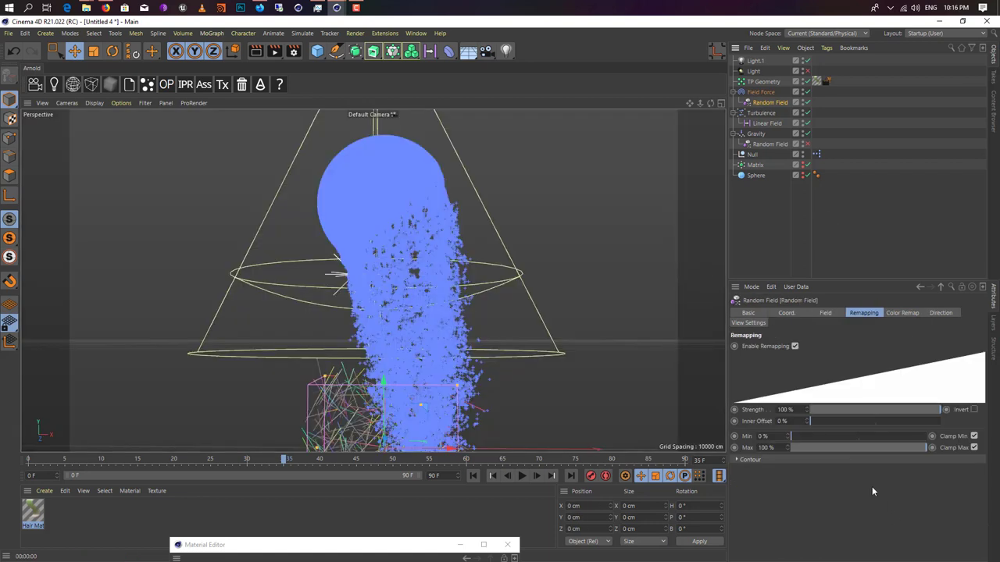
click(830, 313)
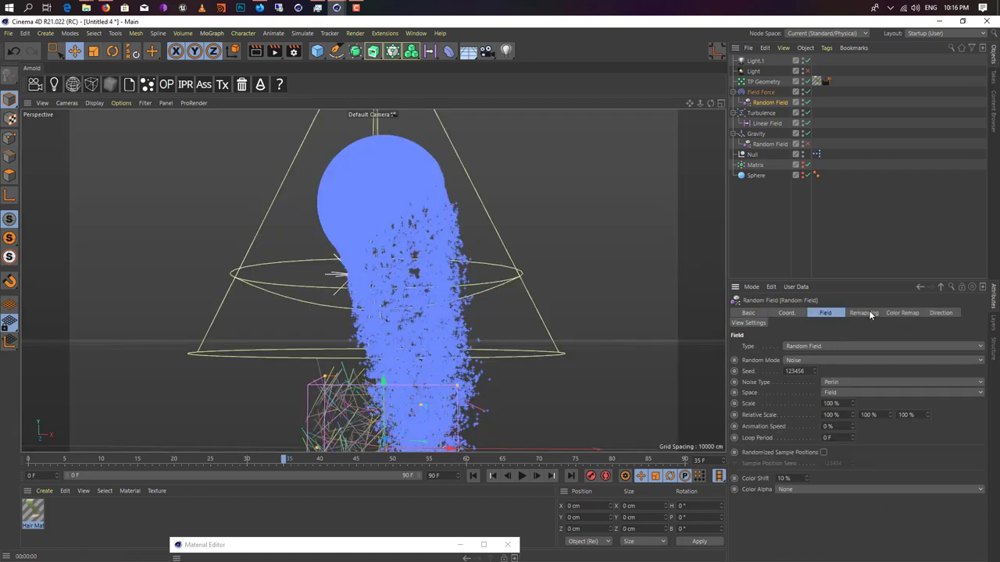
drag(854, 408, 851, 403)
click(472, 476)
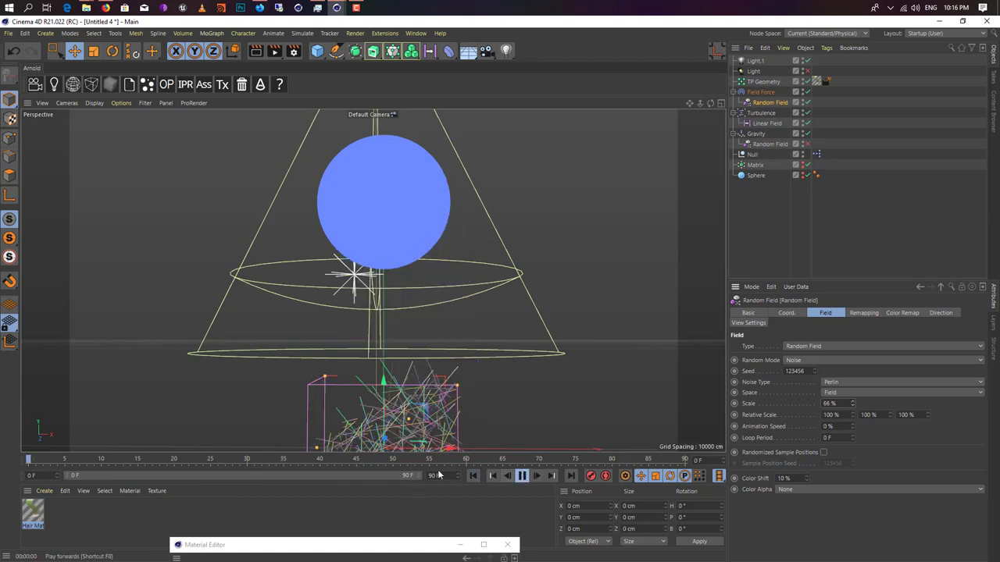
click(209, 460)
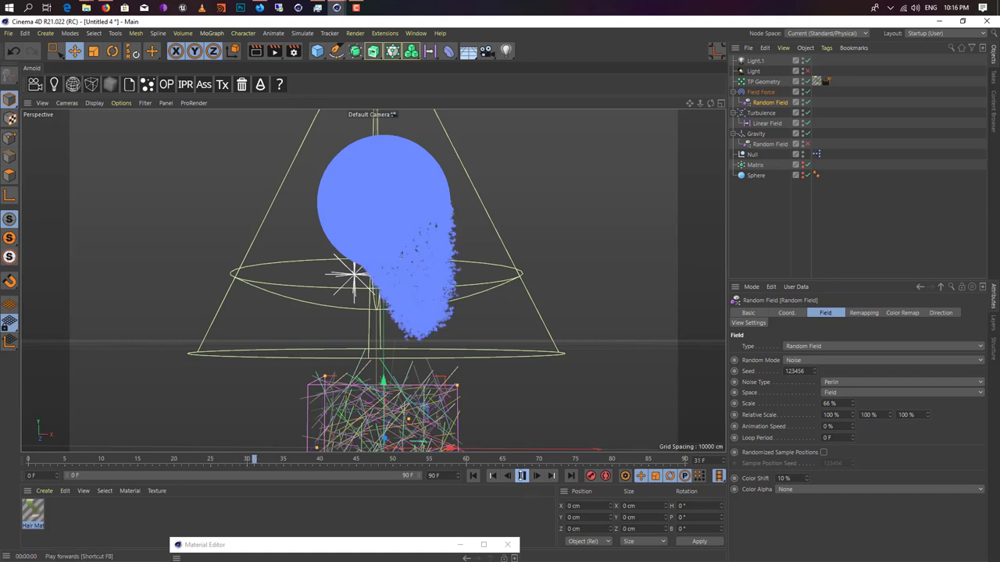
click(522, 475)
click(255, 50)
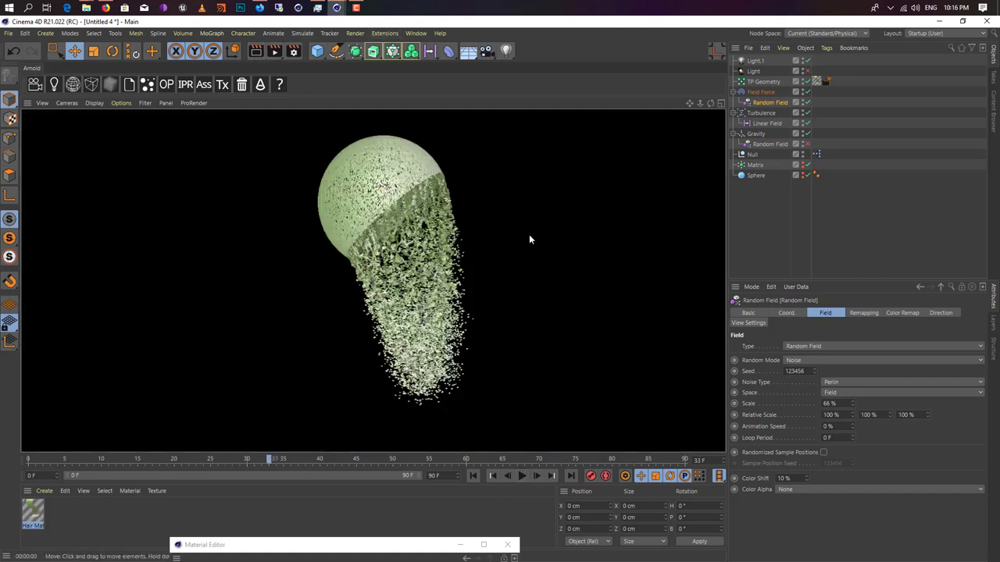
Set the Matrix object's Count to 100000, replay the simulation from the start to frame 32, and render it
click(755, 165)
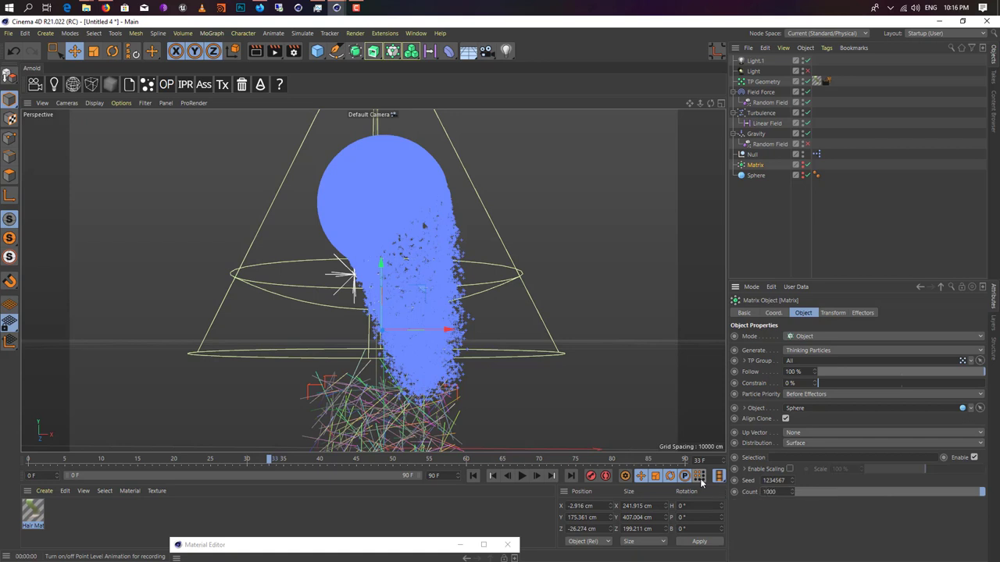
text(00)
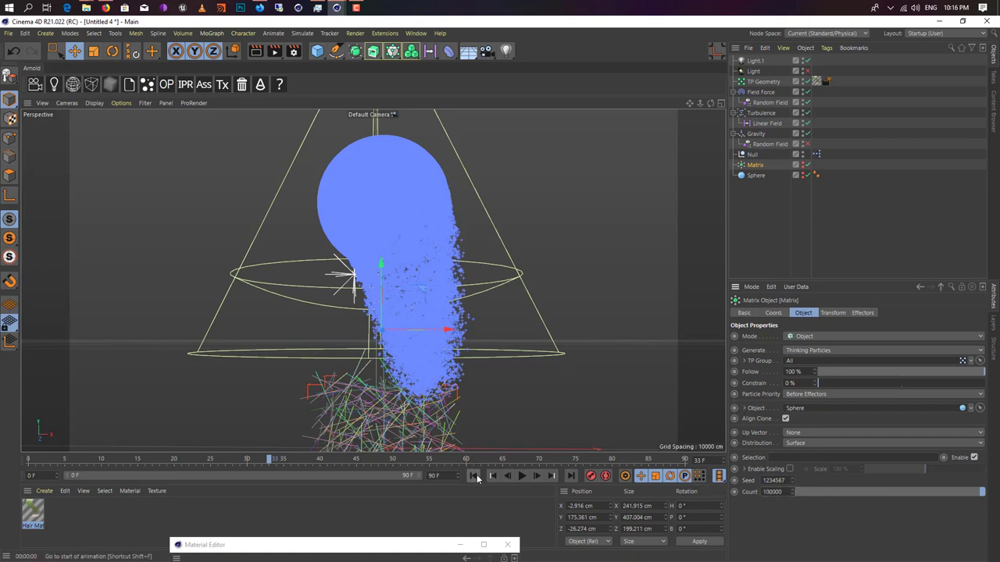
click(472, 476)
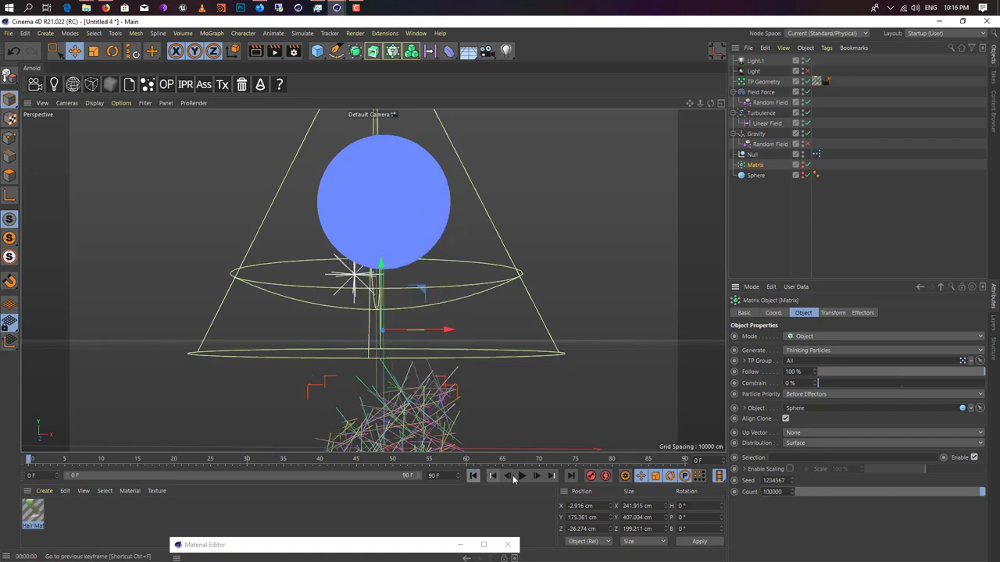
click(521, 476)
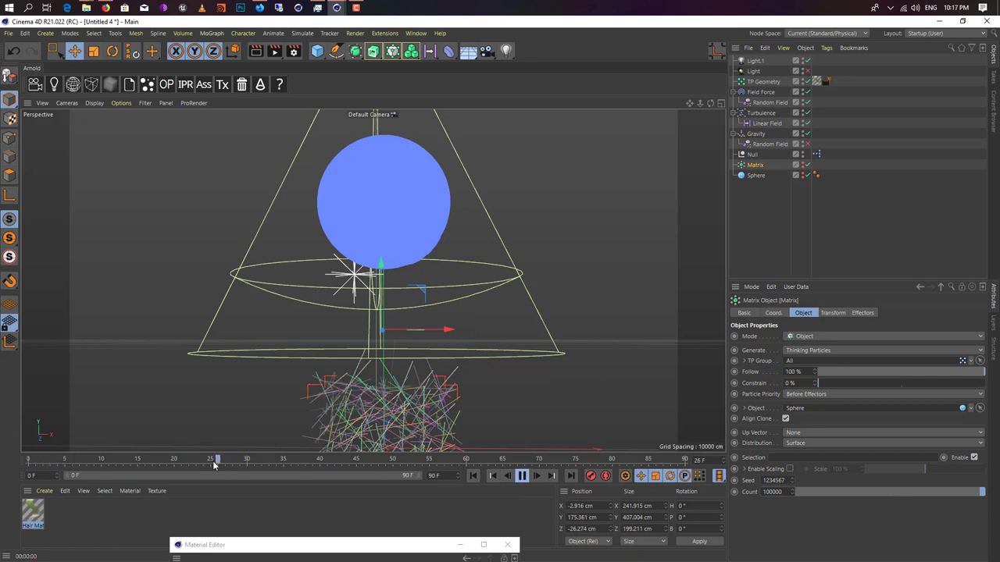
click(521, 477)
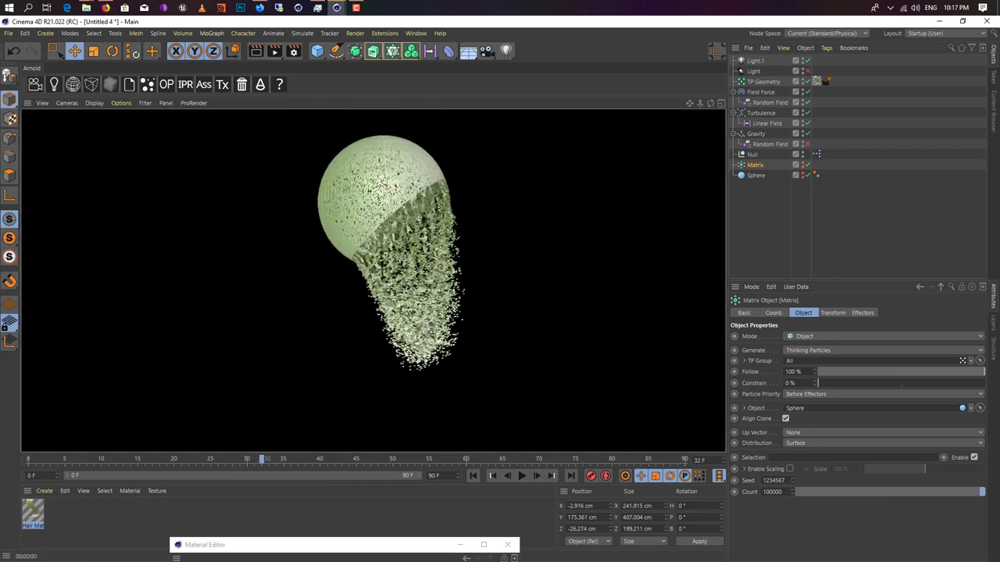
Disable Specular in the Hair material and render the perspective view
click(35, 512)
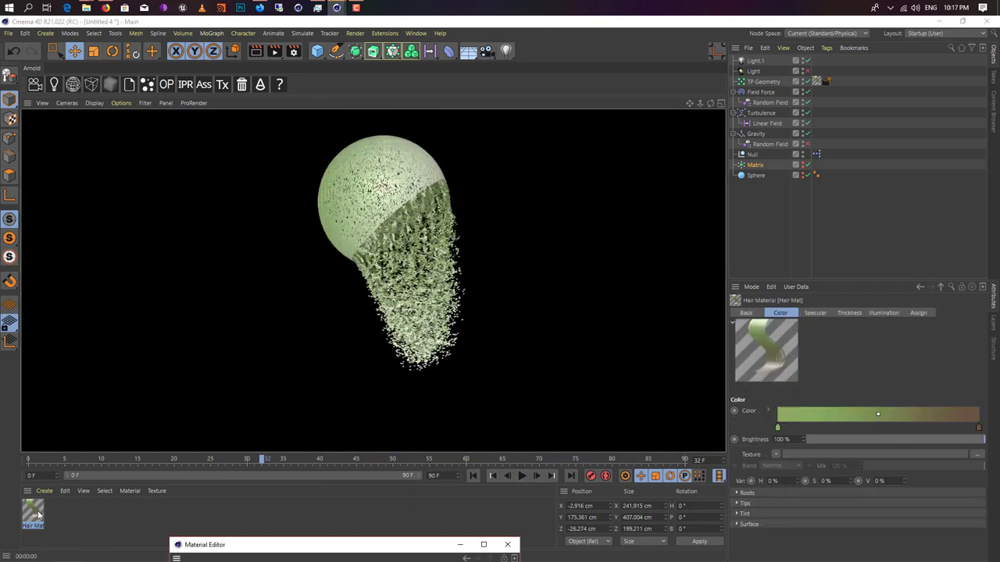
click(754, 61)
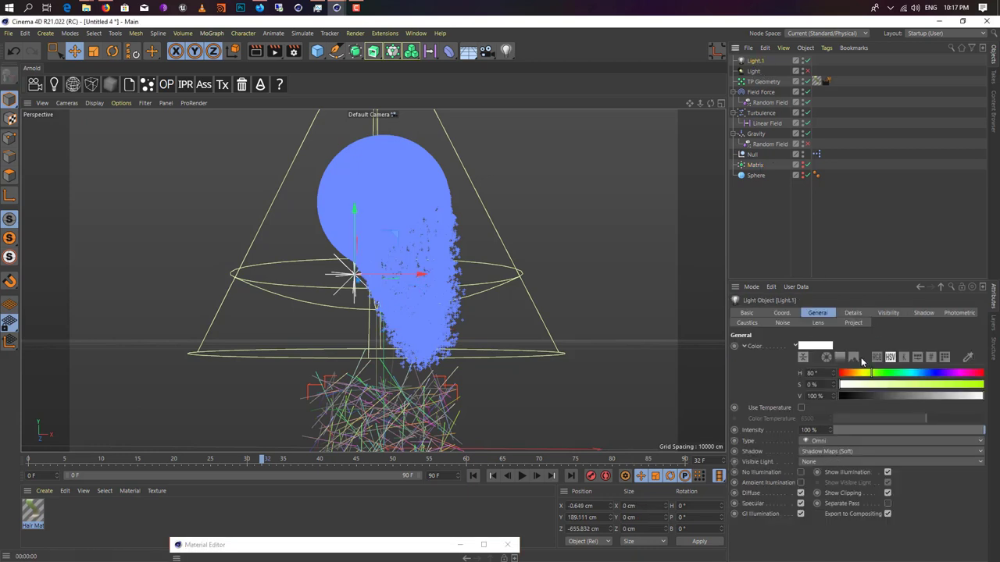
click(33, 512)
double_click(260, 546)
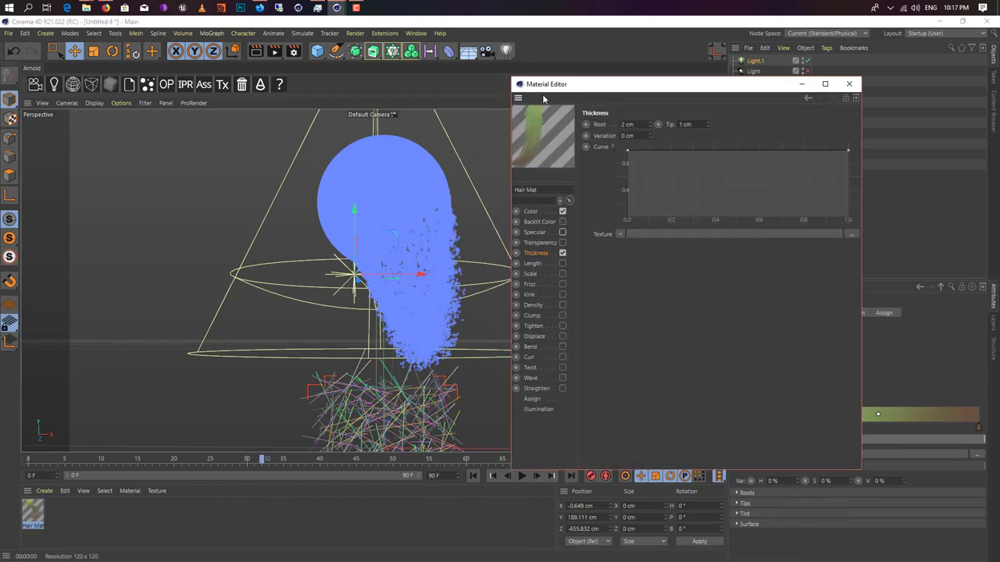
drag(562, 84, 613, 84)
click(261, 54)
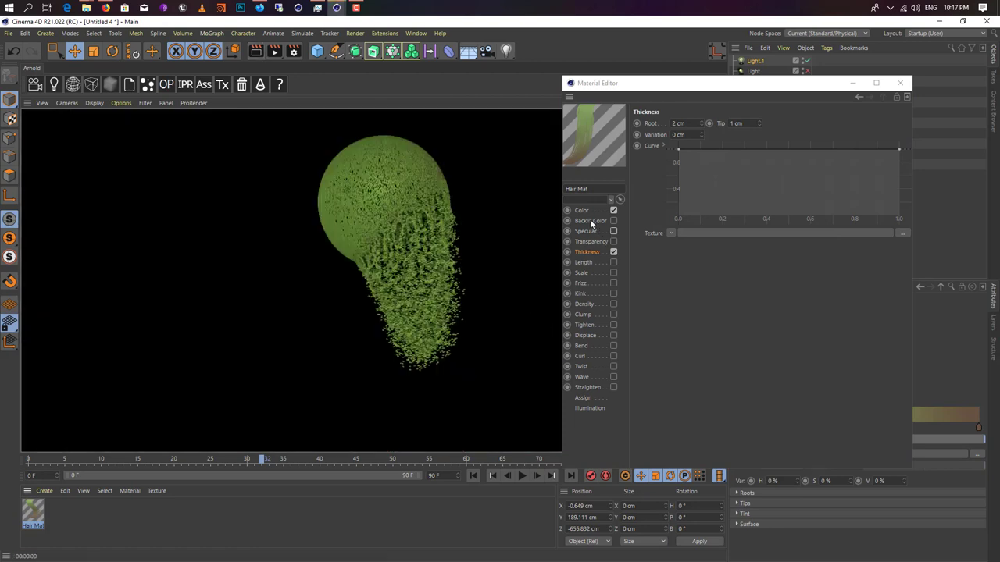
Enable Backlit Color in the Hair material, advance the simulation to frame 37, and render the view
click(613, 221)
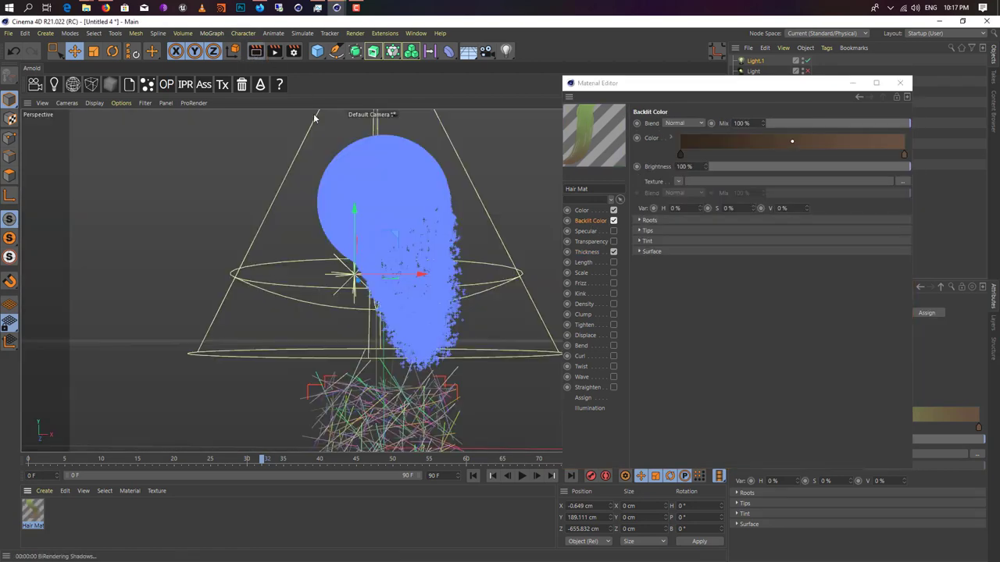
key(ctrl+r)
click(522, 476)
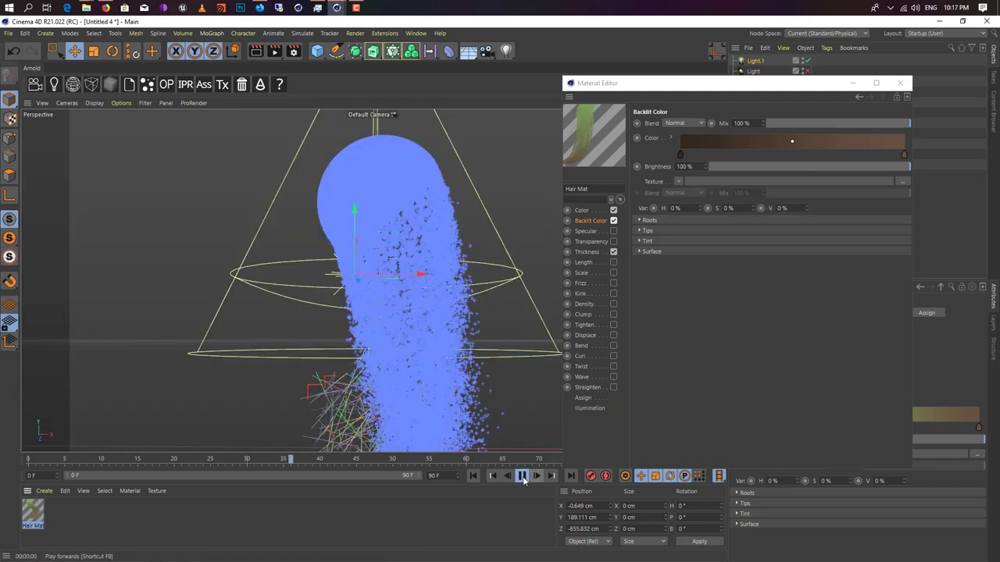
click(523, 477)
key(ctrl+r)
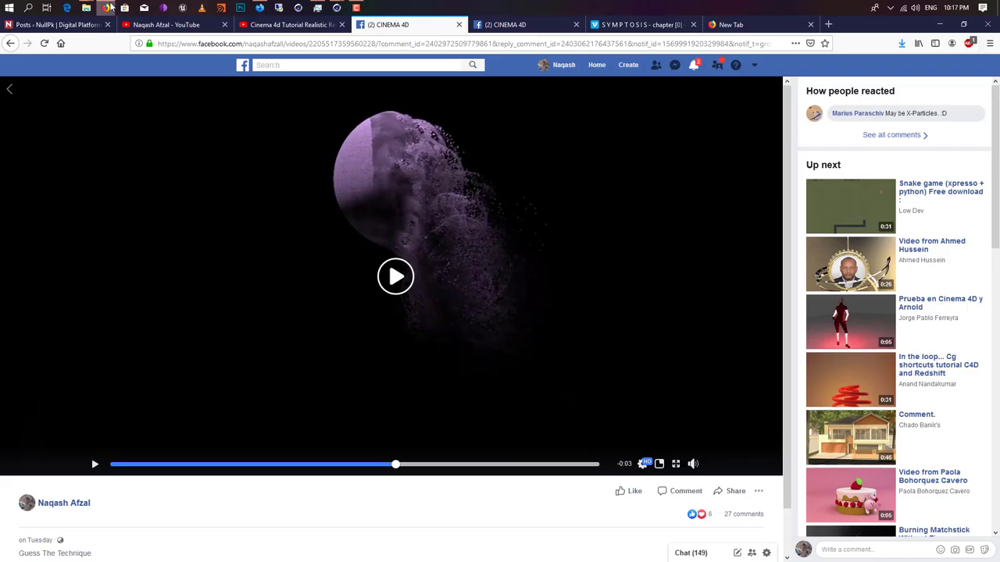
Switch to Firefox and play and scrub through the reference video of the dissolving sphere to examine its particle look and lighting
click(105, 8)
click(396, 291)
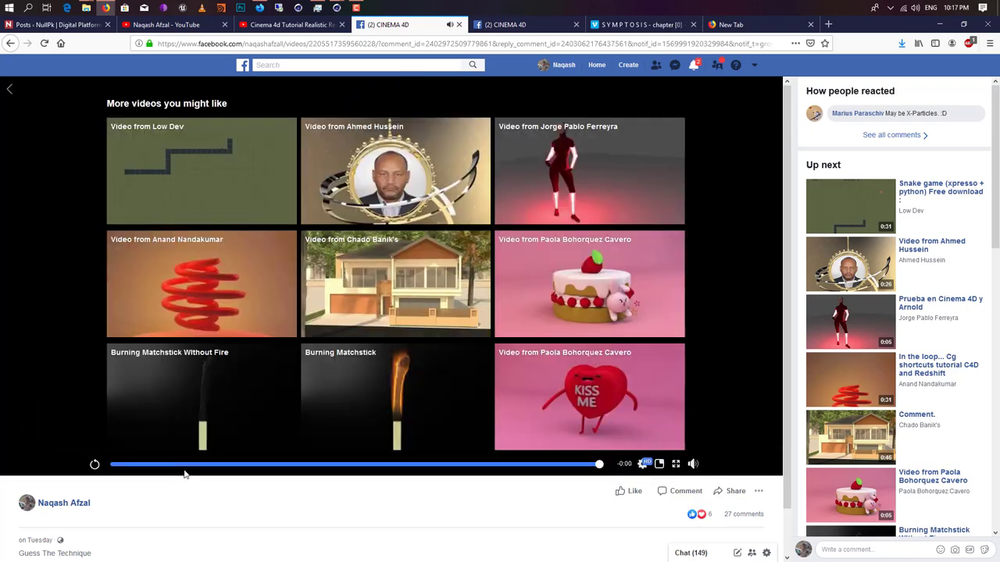
click(131, 466)
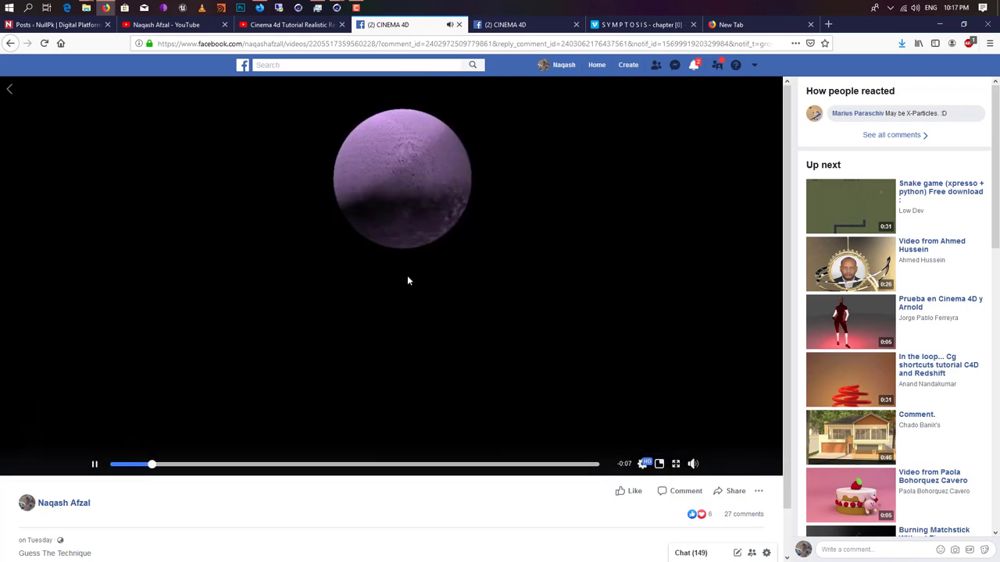
click(378, 343)
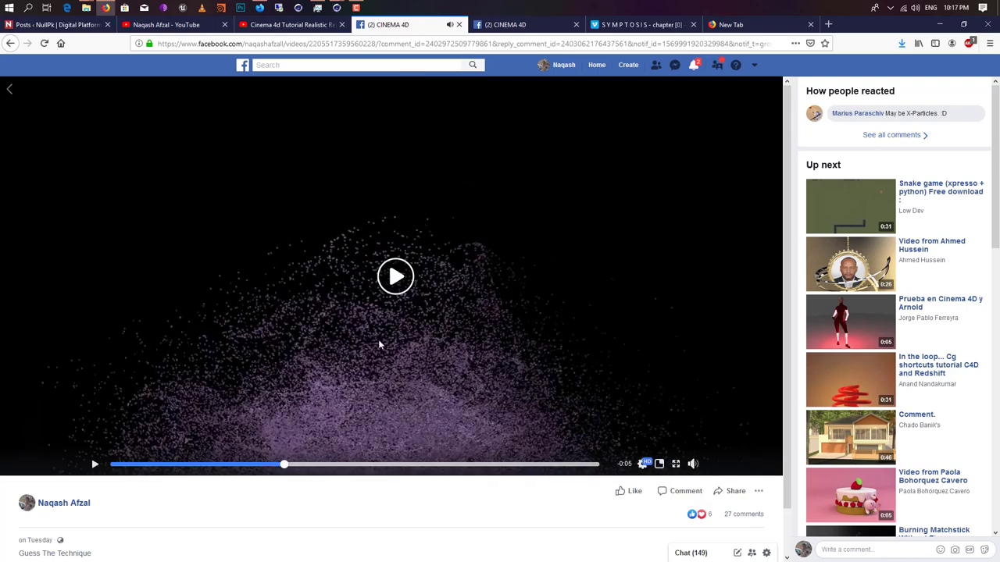
drag(160, 467, 453, 469)
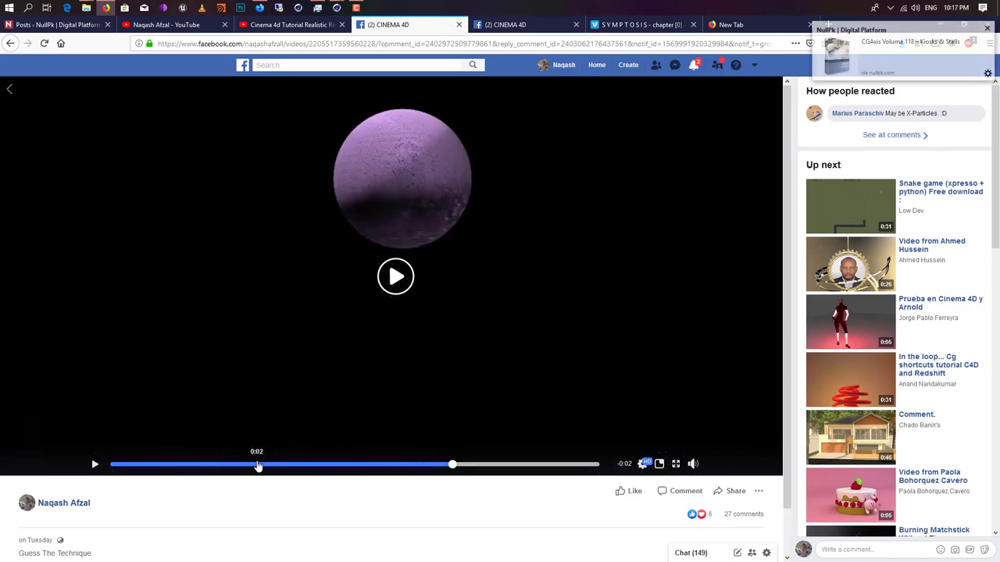
click(257, 466)
click(248, 398)
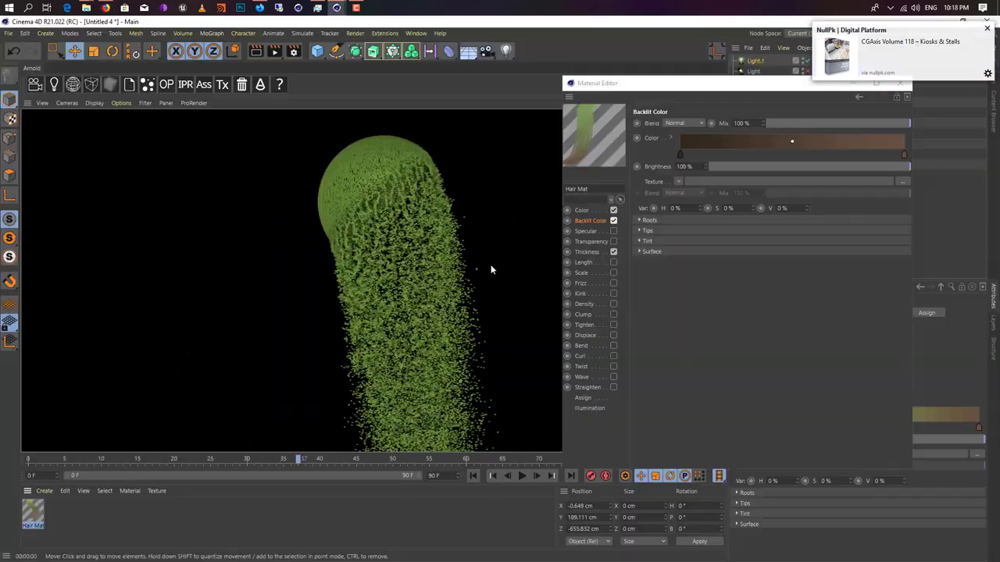
Change the first knot of the Hair material's Color gradient to pale lavender and render the view
drag(760, 83, 705, 213)
click(526, 341)
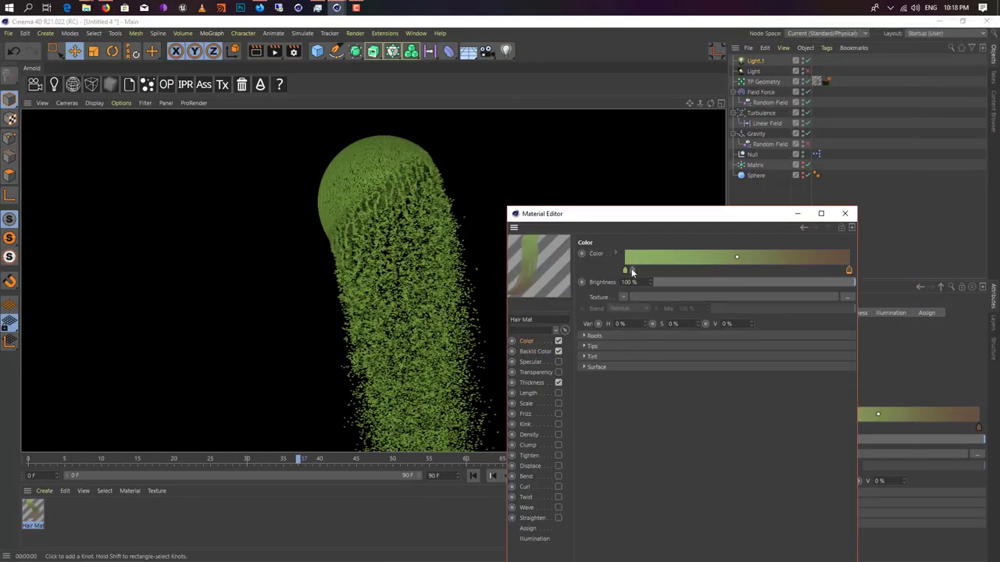
double_click(629, 269)
drag(604, 290, 580, 293)
click(595, 319)
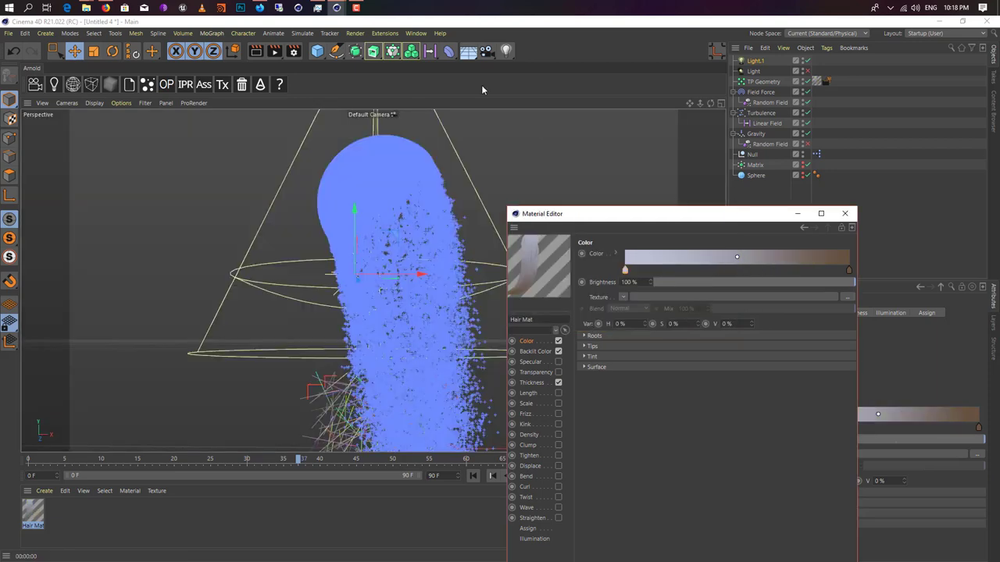
click(252, 53)
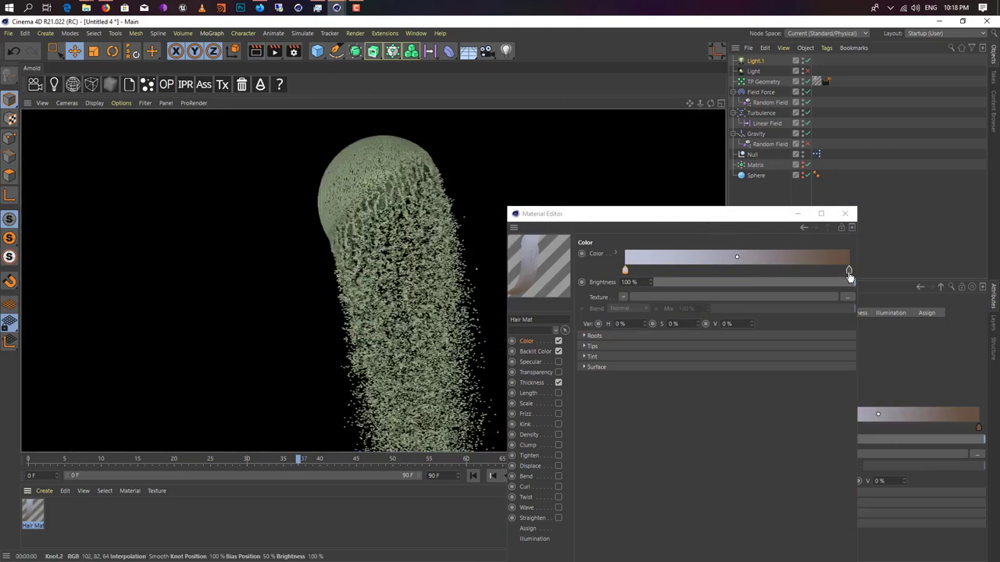
Change the last knot of the Hair material's Color gradient to neutral grey, render the view, and brighten that knot to white
double_click(849, 270)
click(897, 284)
drag(828, 294, 879, 303)
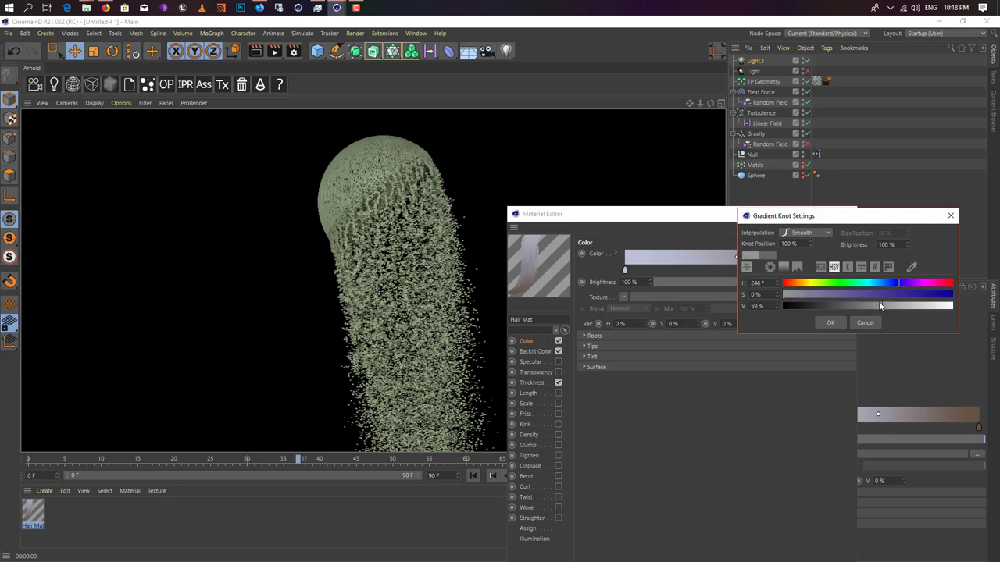
click(830, 322)
click(258, 53)
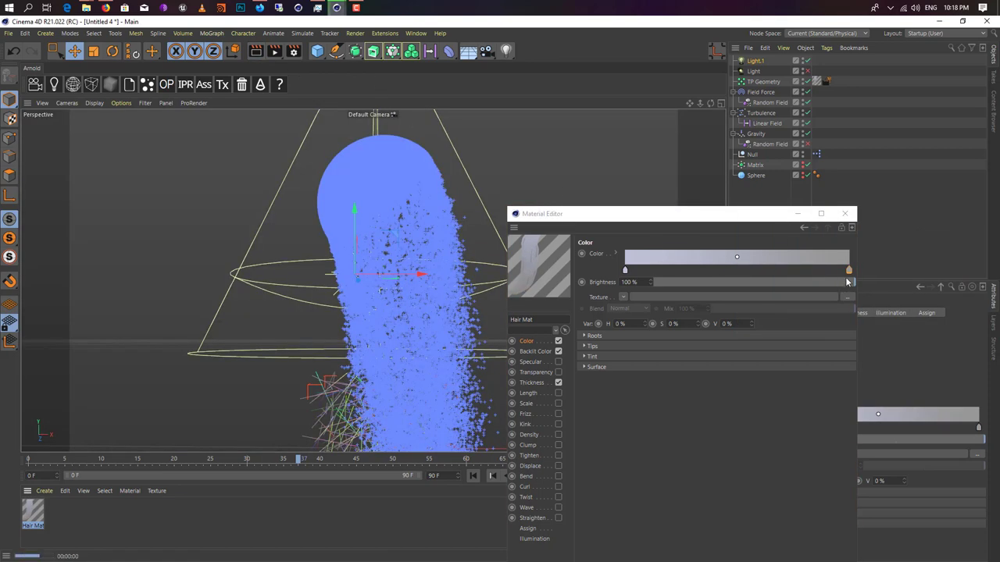
double_click(849, 270)
click(830, 320)
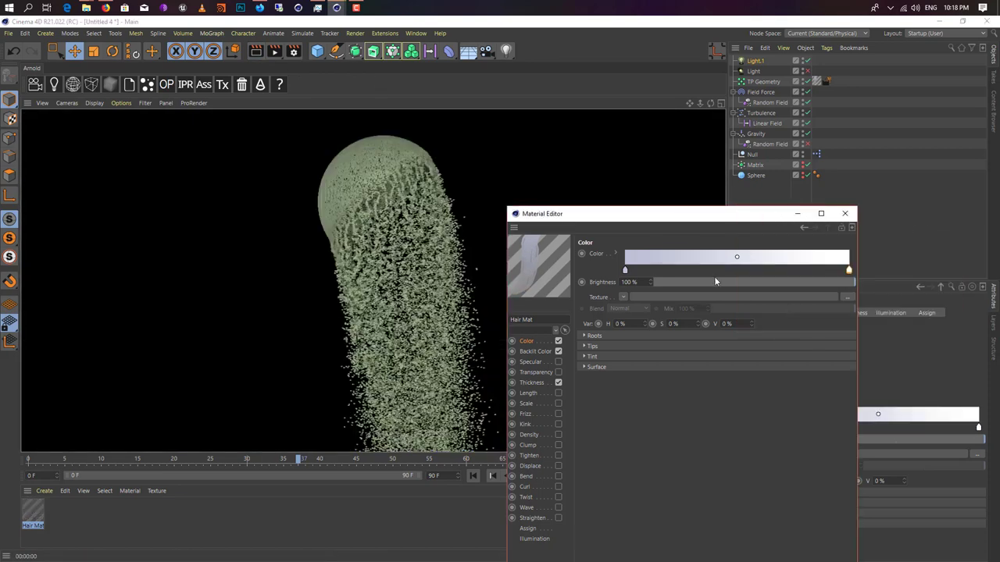
Enable Specular in the Hair material, tint its primary color pale blue with H 207° and S 21%, and render the view
click(558, 363)
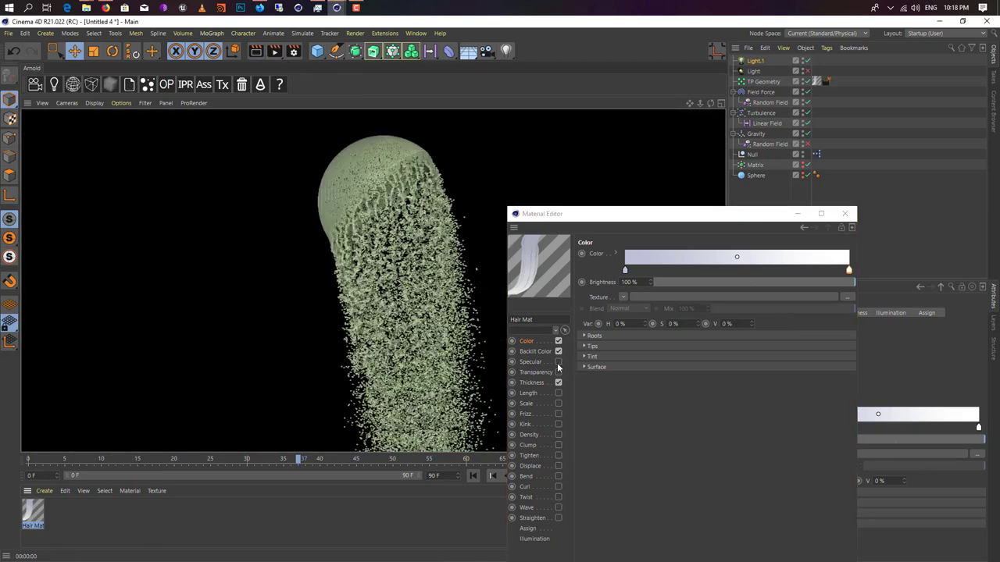
click(531, 362)
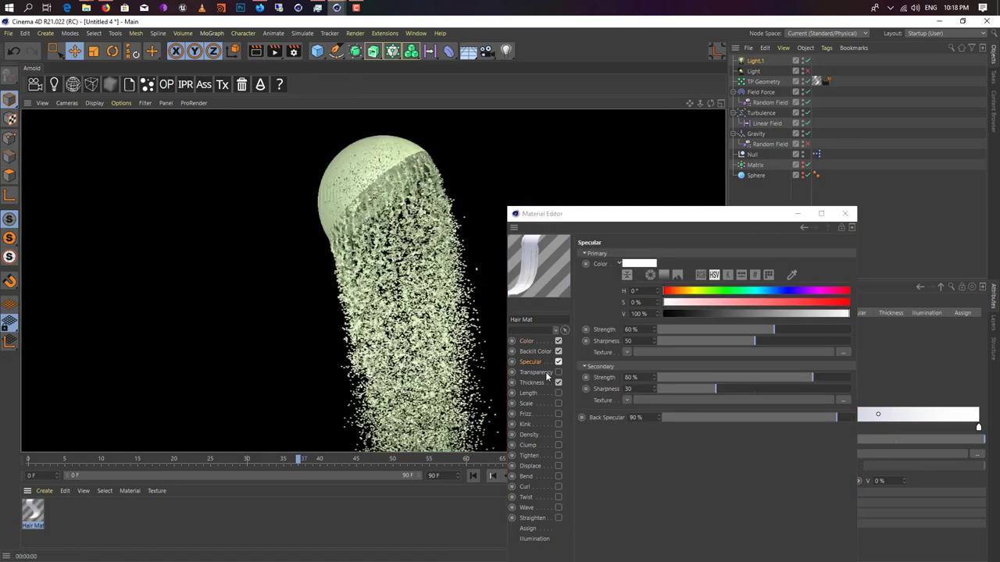
click(770, 291)
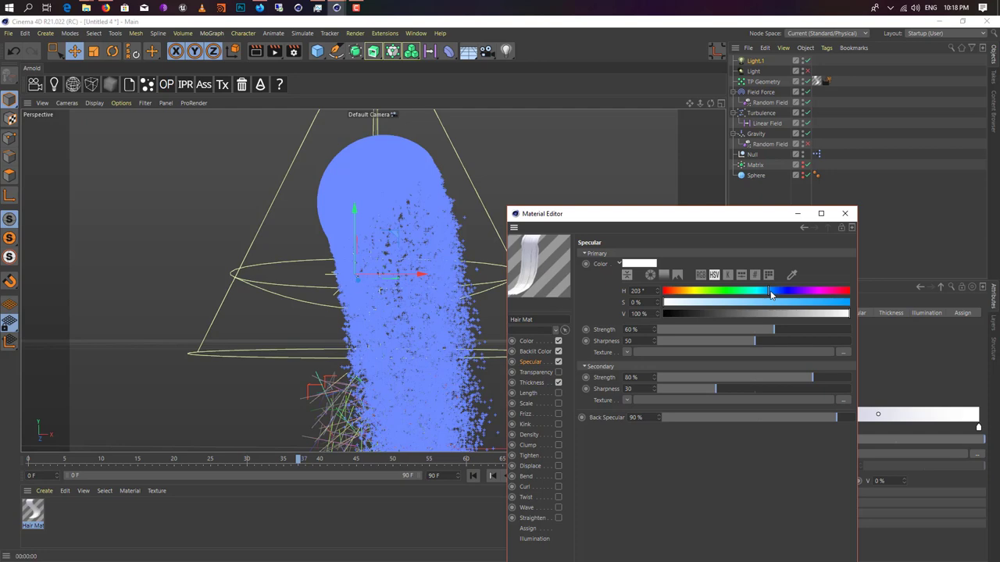
click(702, 302)
click(255, 51)
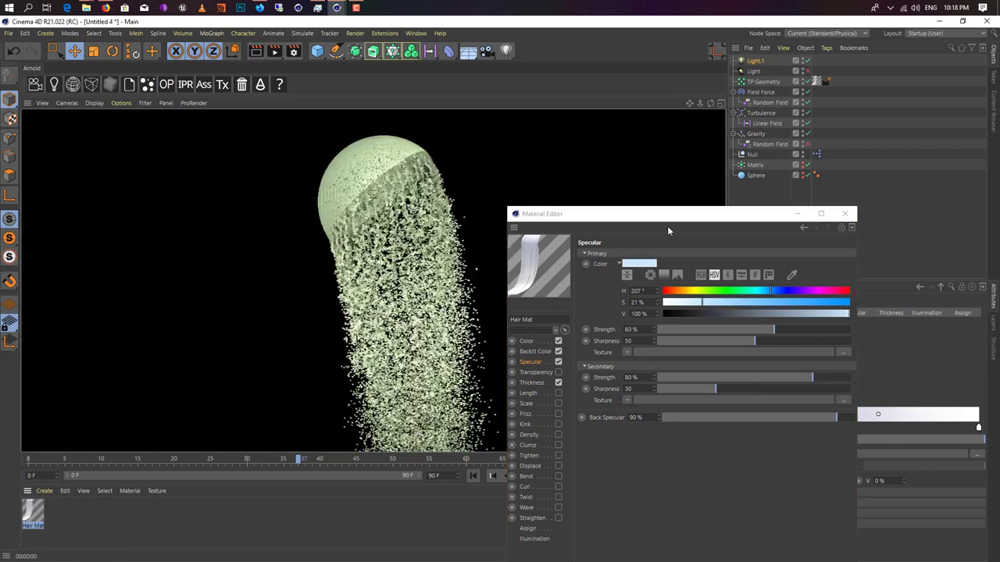
click(845, 213)
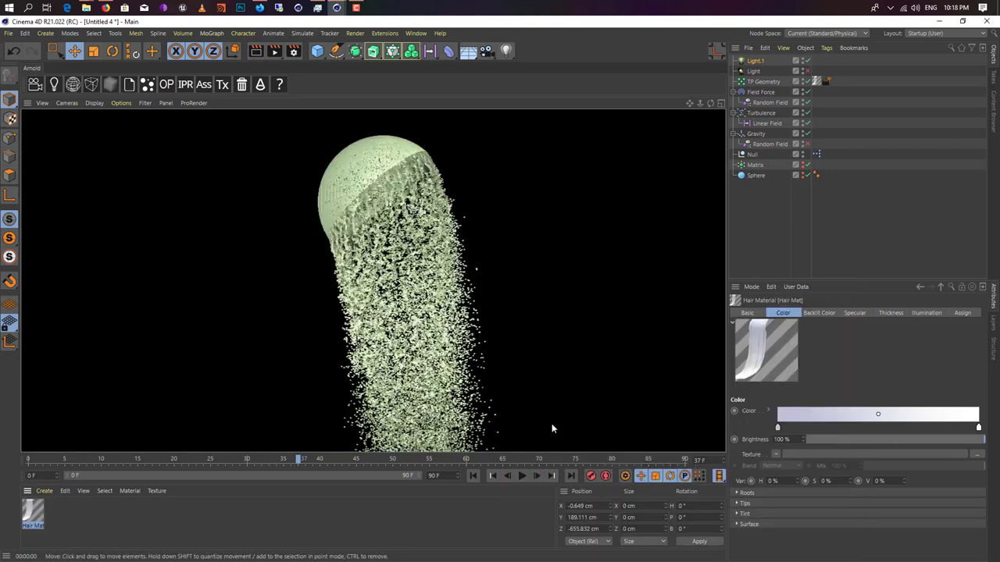
Replay the simulation from the start to frame 38, render the view to check the particles, and return to frame 0
click(472, 476)
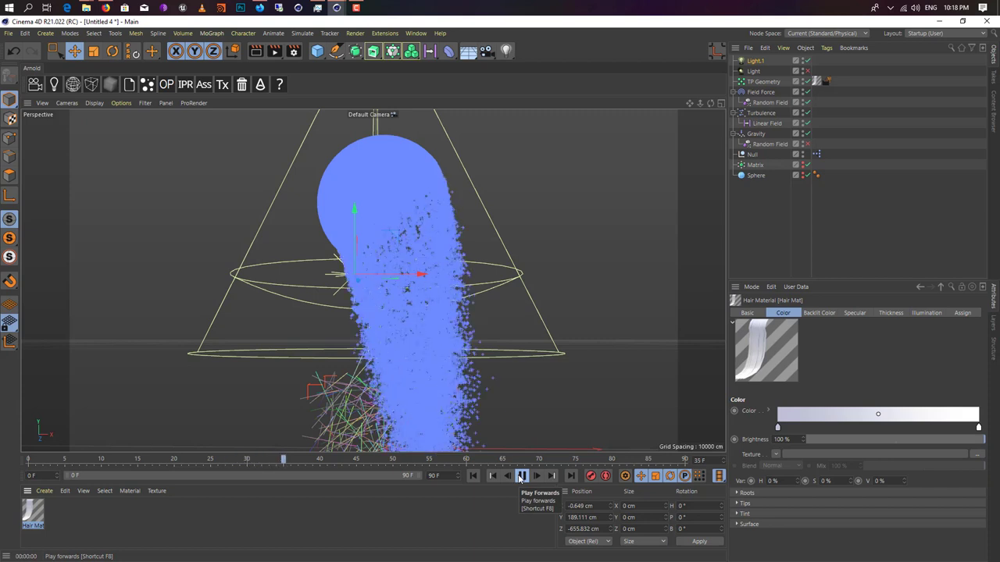
click(521, 477)
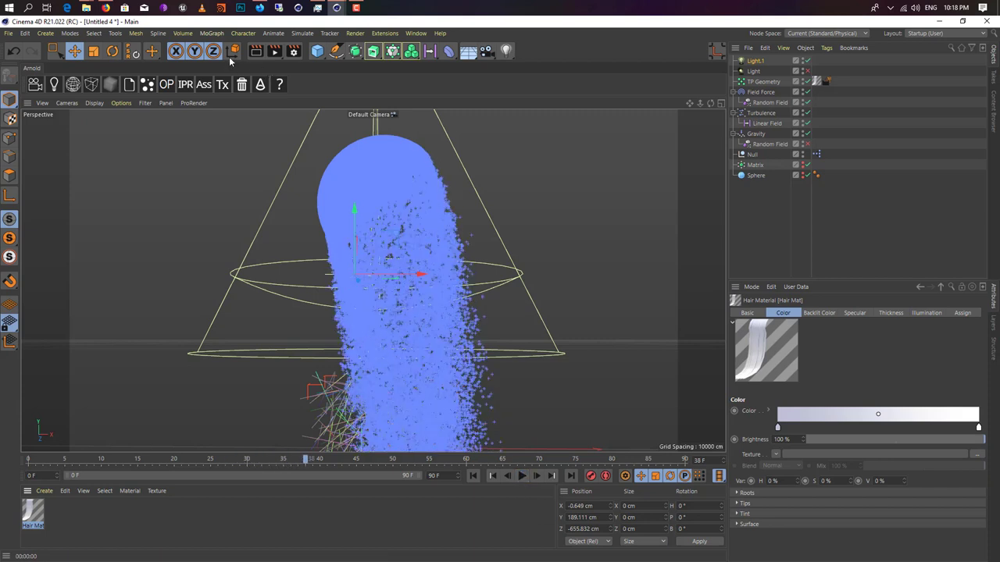
click(255, 51)
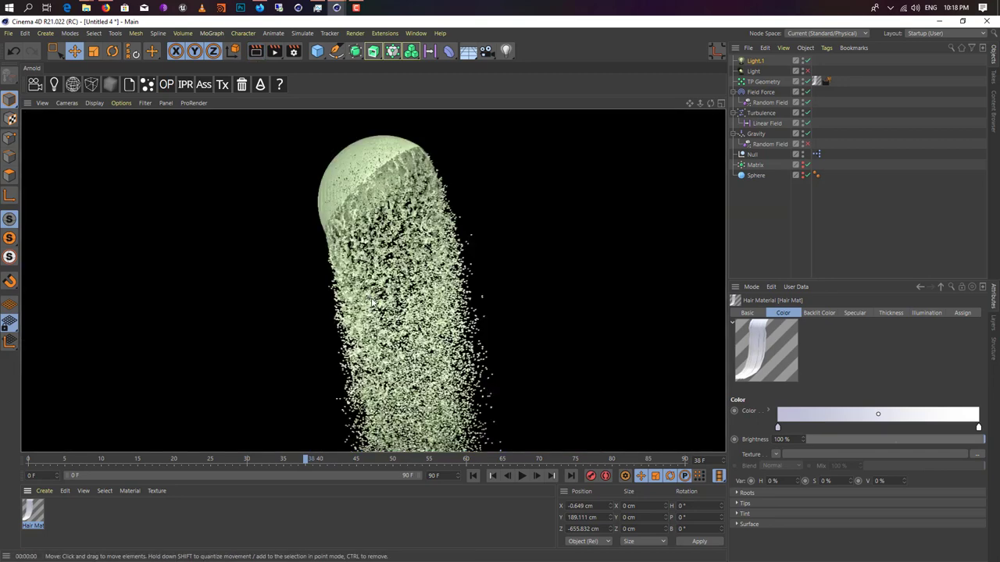
click(474, 476)
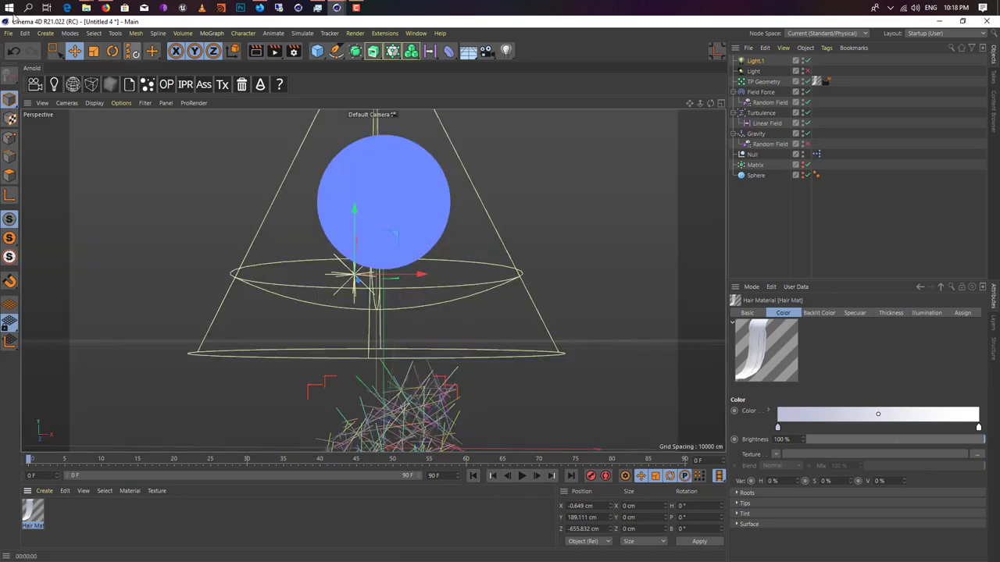